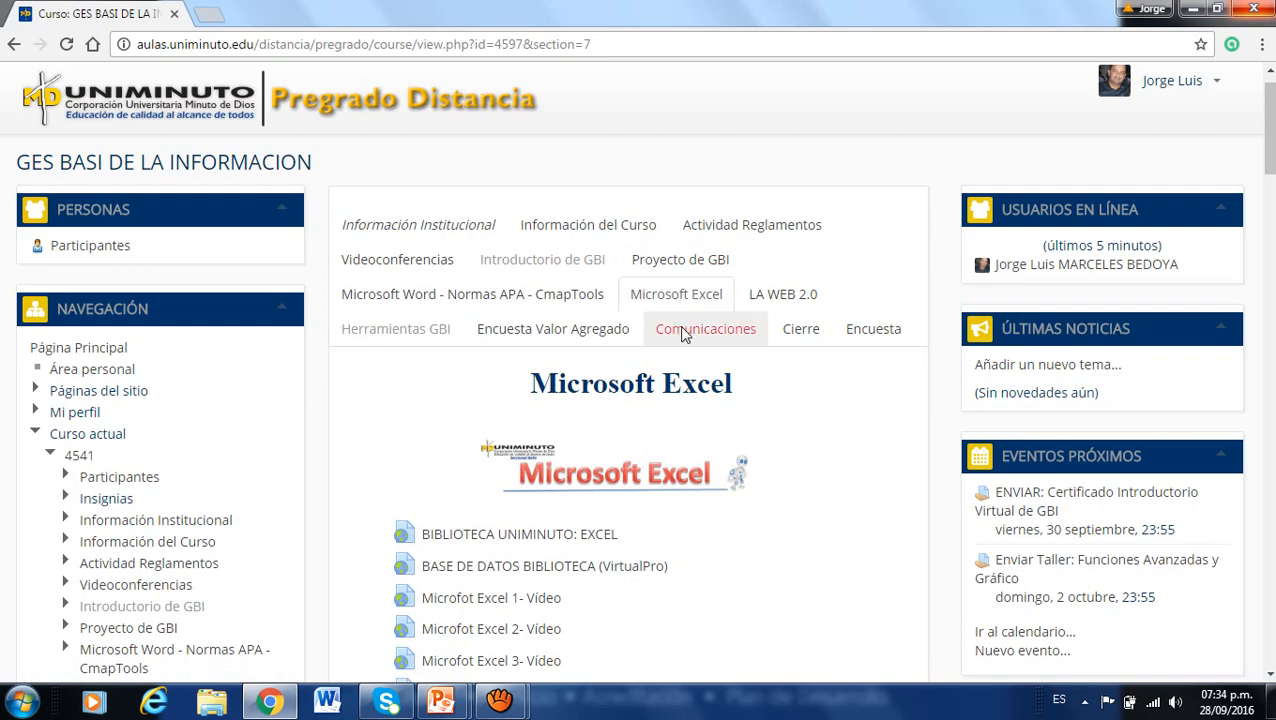
- Open the EJERCICIOS EXCEL folder in the course's Microsoft Excel section and download Ejercicios Excel.xls
{"action": "scroll", "coordinate": [684, 330], "scroll_direction": "down", "scroll_amount": 2}
{"action": "scroll", "coordinate": [684, 335], "scroll_direction": "down", "scroll_amount": 5}
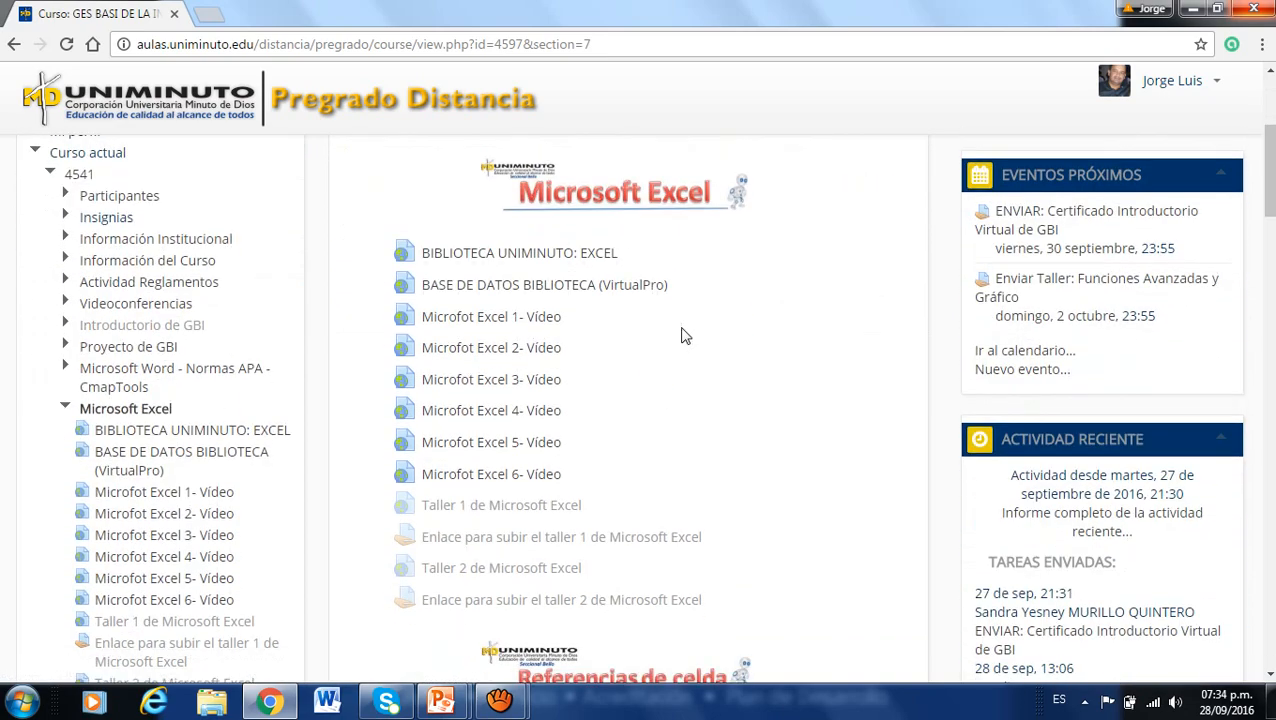
{"action": "scroll", "coordinate": [684, 338], "scroll_direction": "down", "scroll_amount": 13}
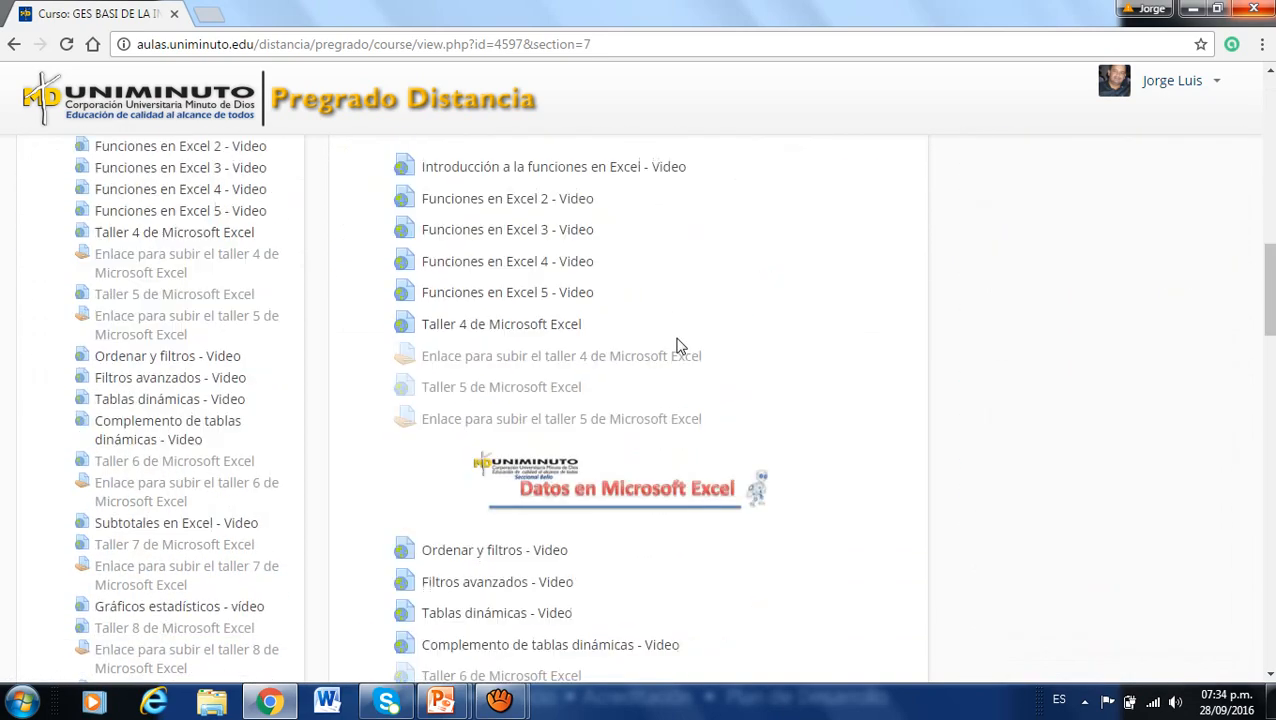
{"action": "scroll", "coordinate": [672, 347], "scroll_direction": "down", "scroll_amount": 2}
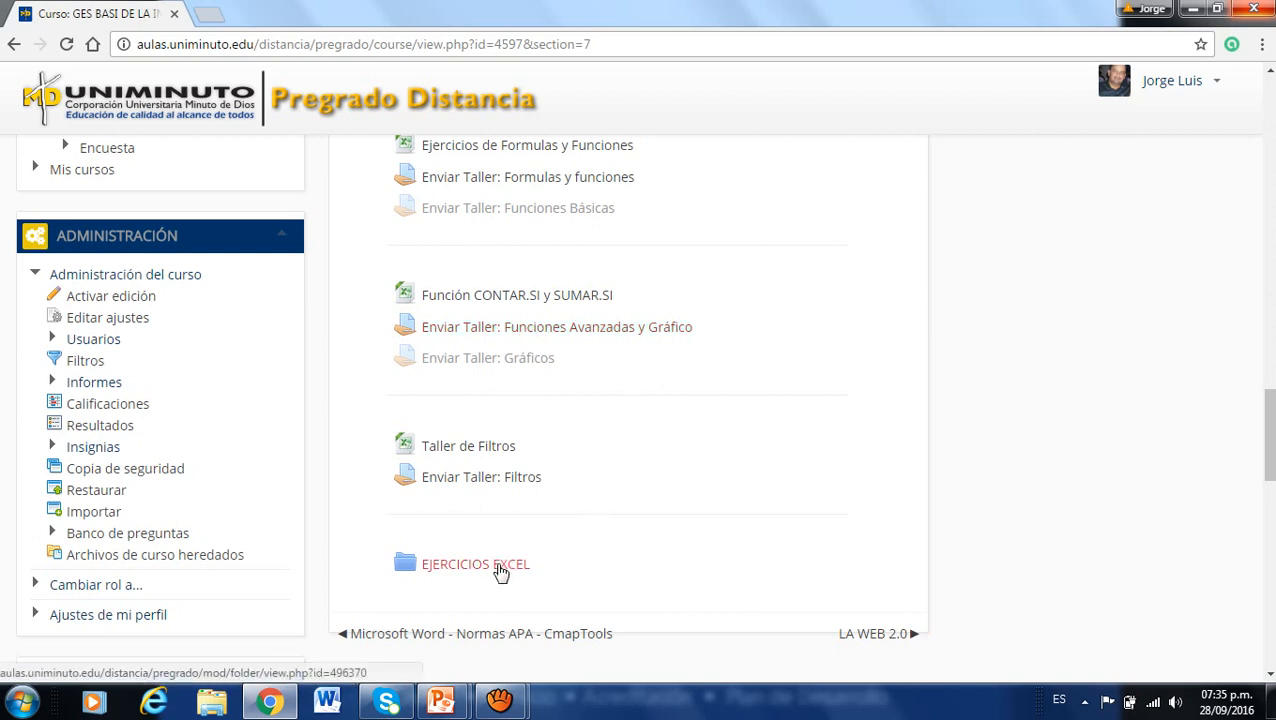
{"action": "left_click", "coordinate": [500, 568]}
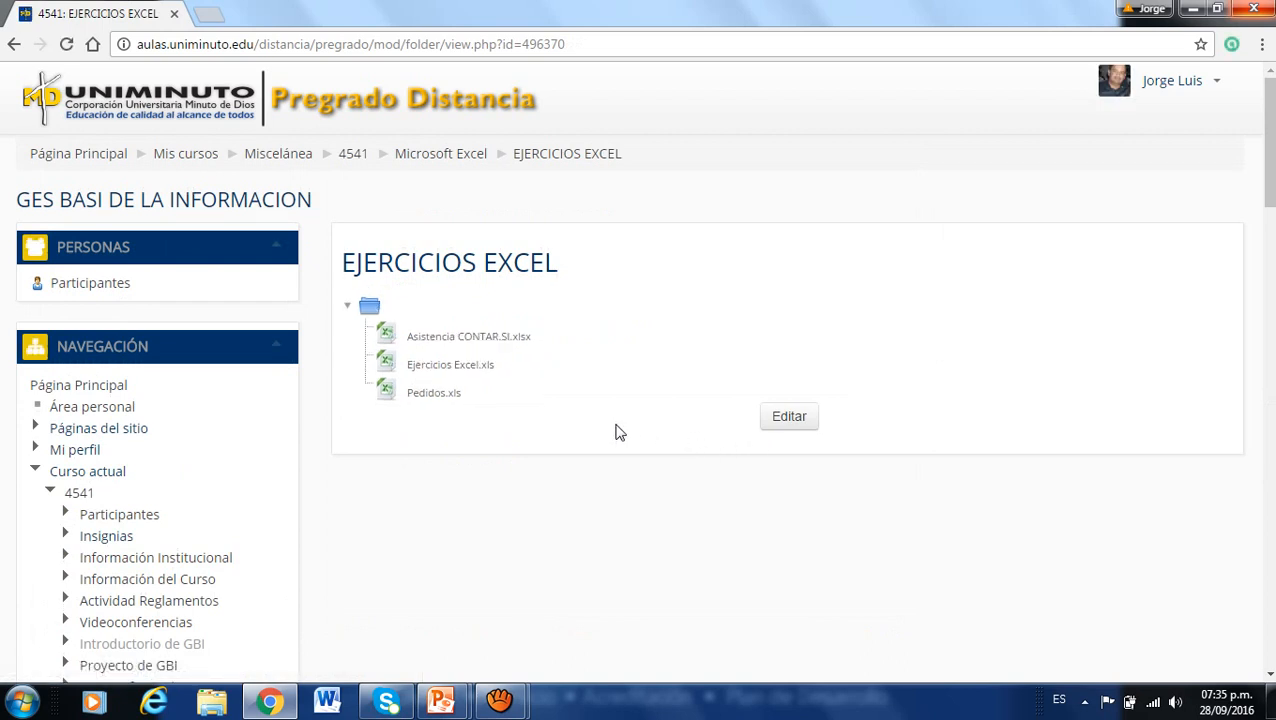
{"action": "left_click", "coordinate": [465, 370]}
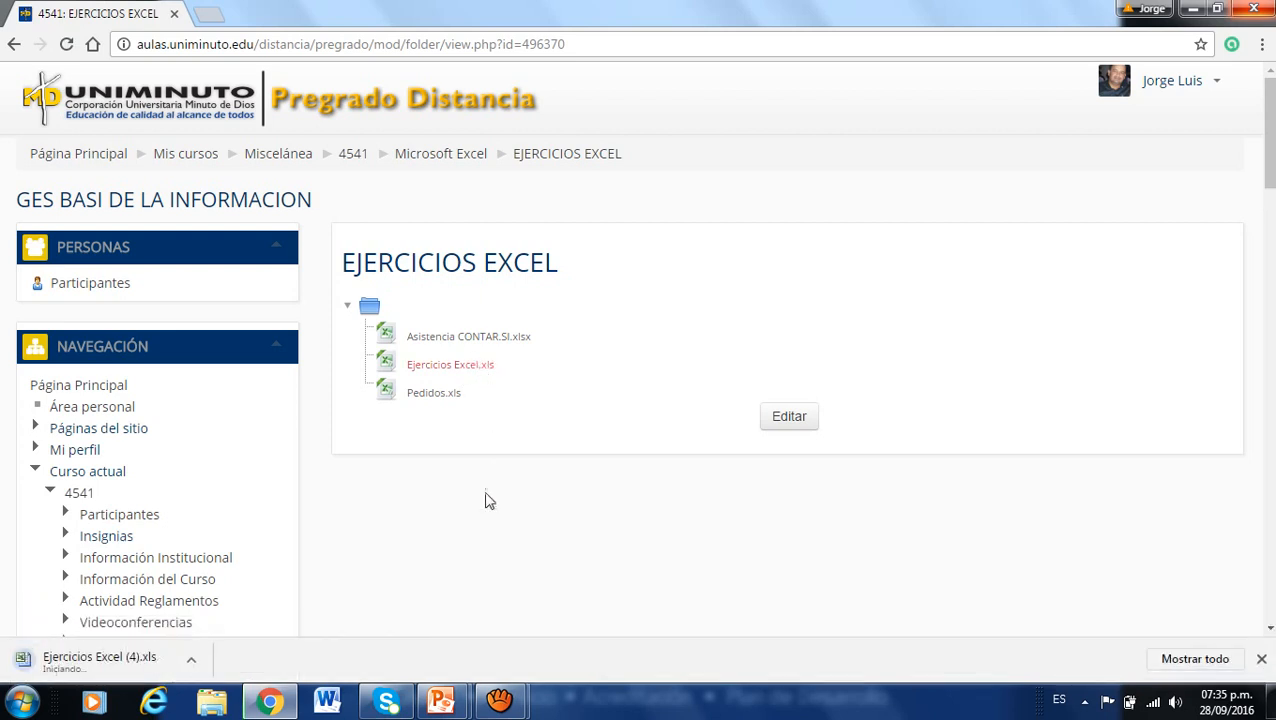
- Open the downloaded Ejercicios Excel workbook in Excel and enable editing
{"action": "left_click", "coordinate": [90, 664]}
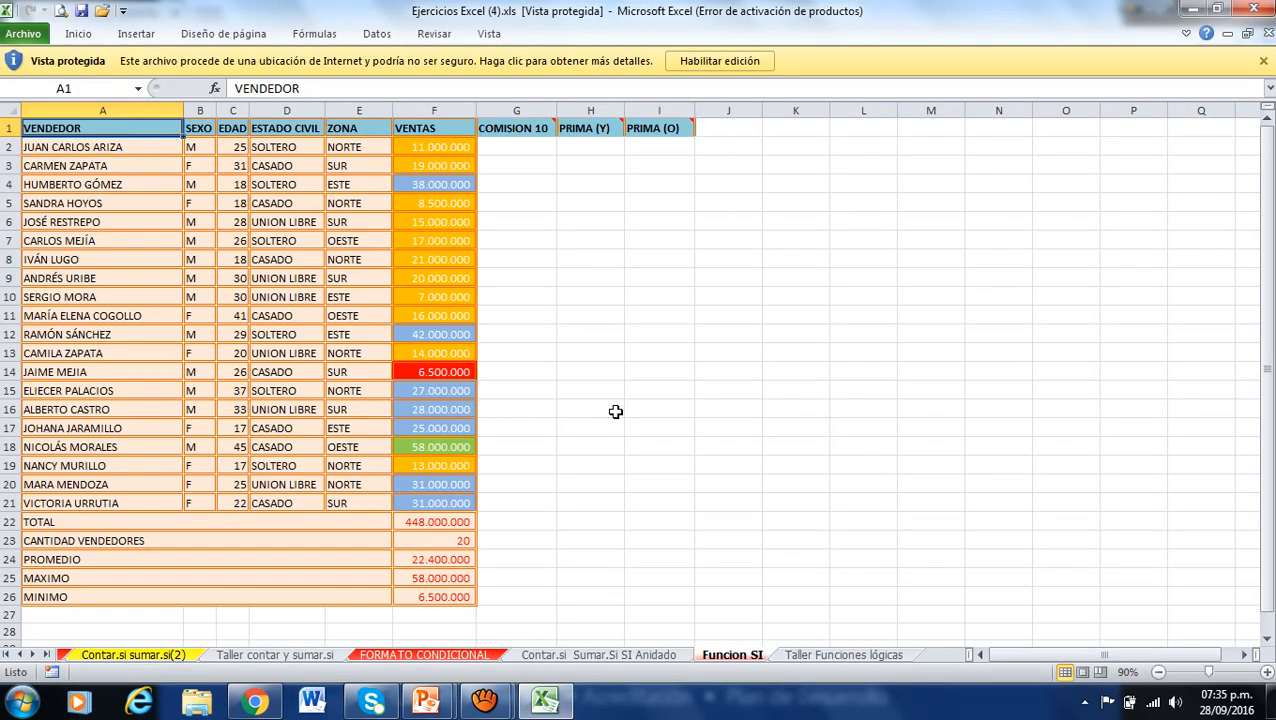
{"action": "left_click", "coordinate": [702, 62]}
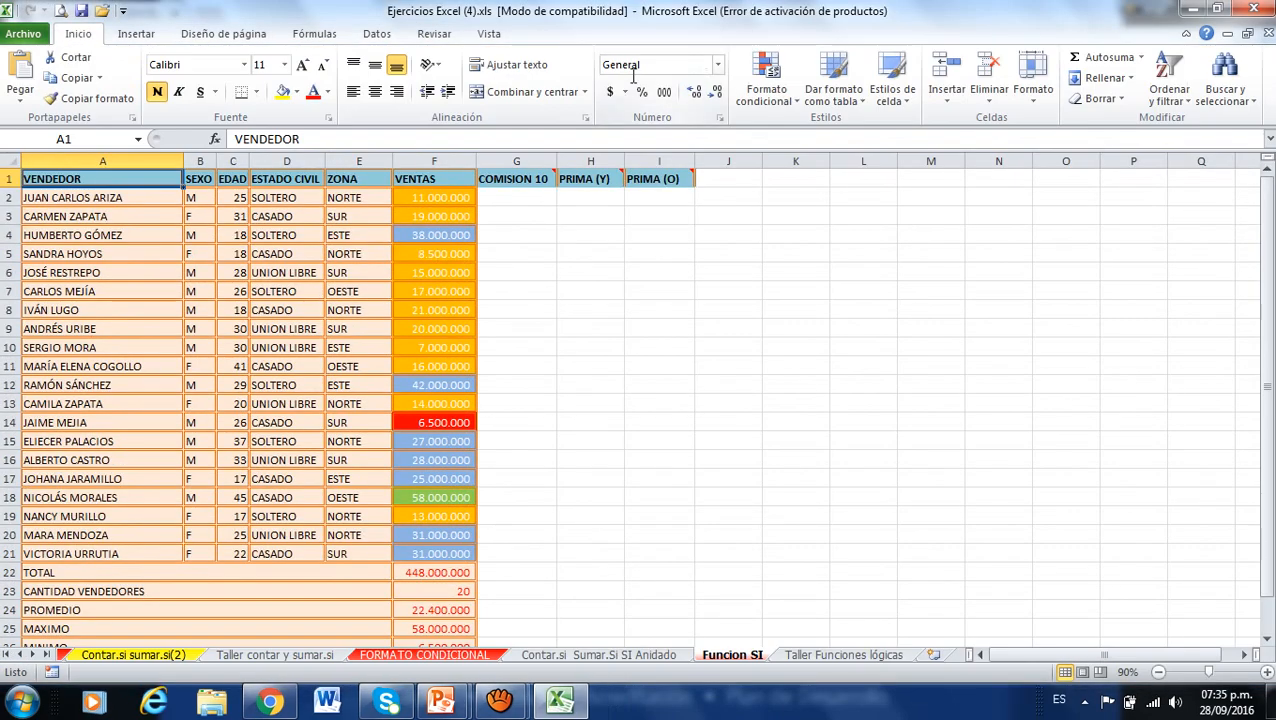
{"action": "left_click", "coordinate": [867, 138]}
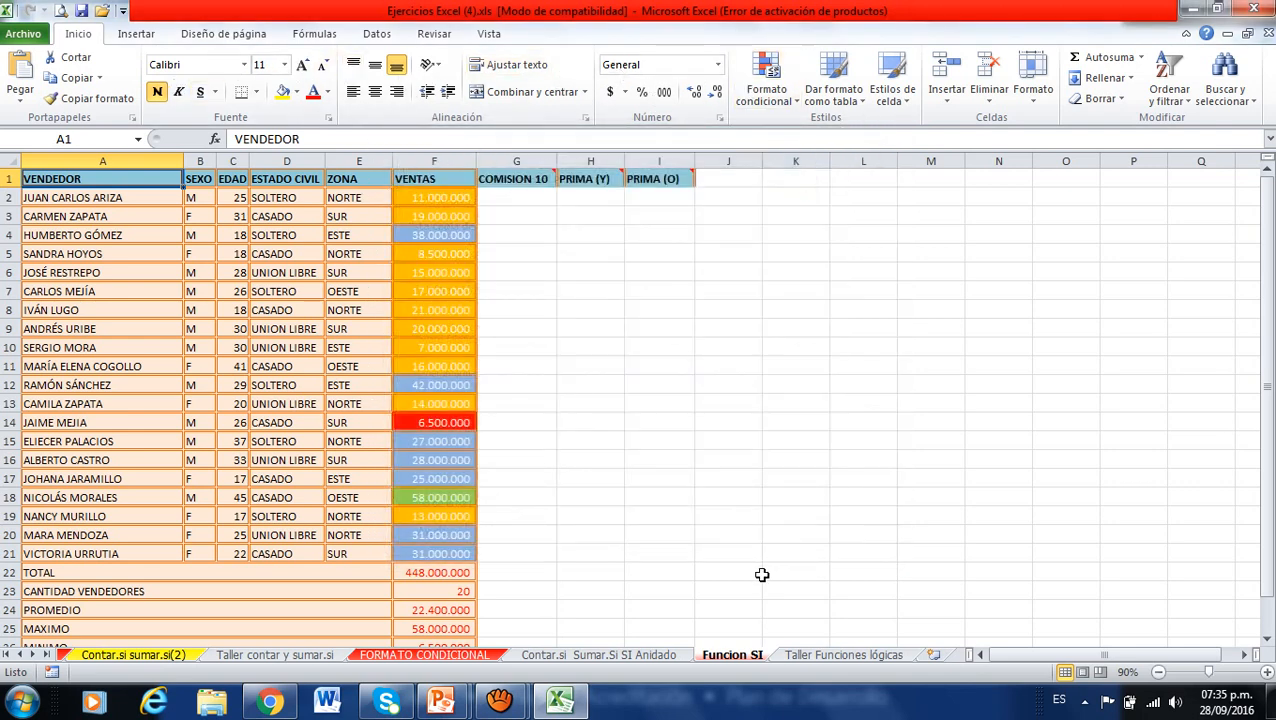
- Look through the workbook's exercise sheets starting from NOMINA and open the Contar.si sumar.si(2) sheet
{"action": "left_click", "coordinate": [550, 658]}
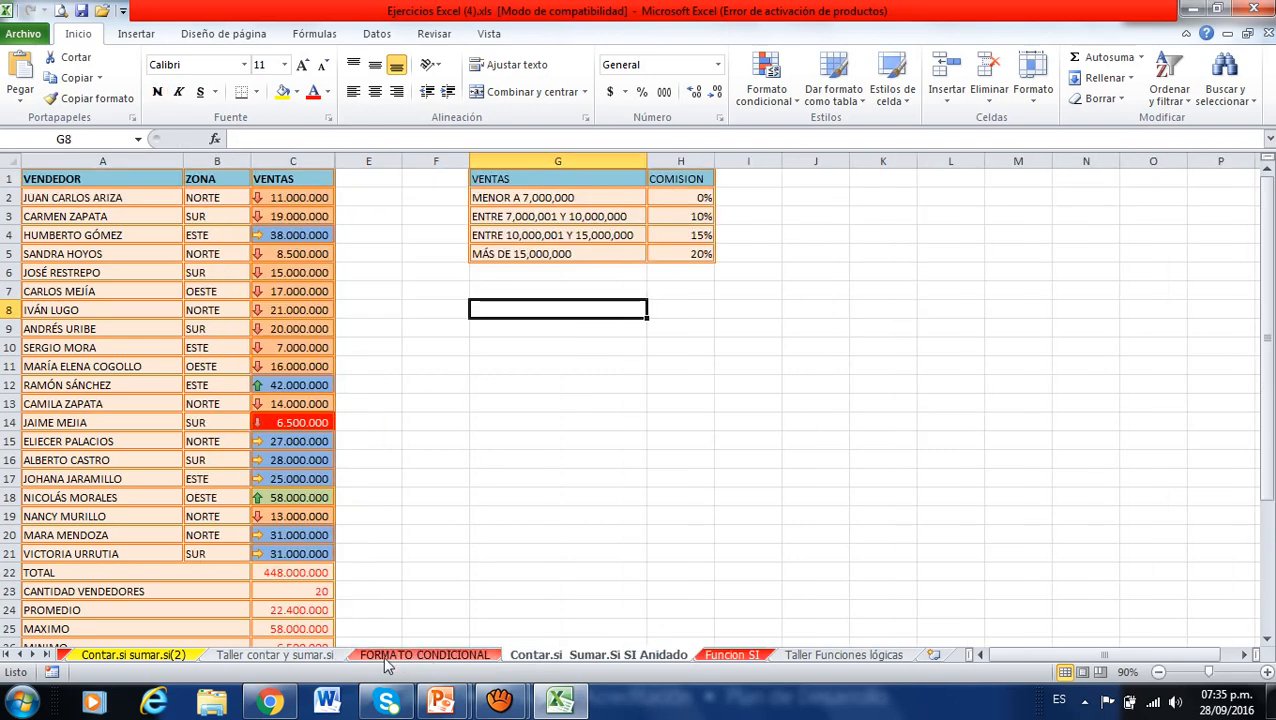
{"action": "left_click", "coordinate": [19, 652]}
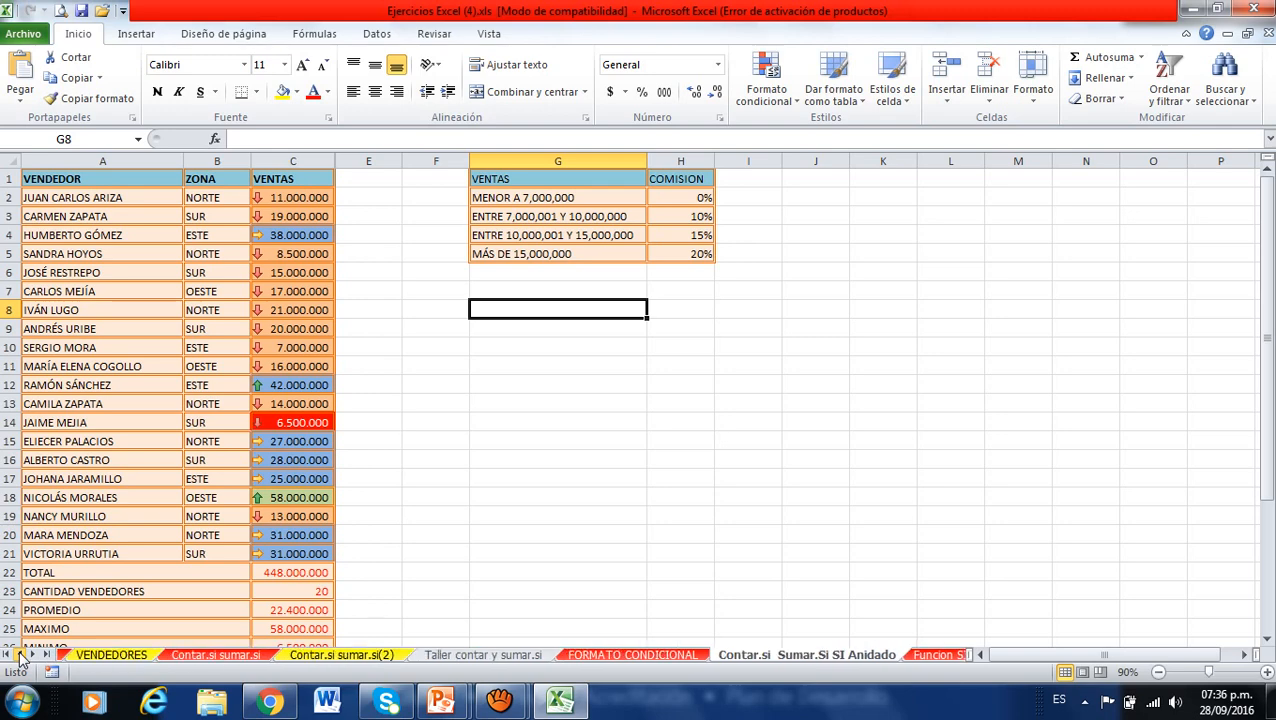
{"action": "left_click", "coordinate": [19, 652]}
{"action": "left_click", "coordinate": [19, 652]}
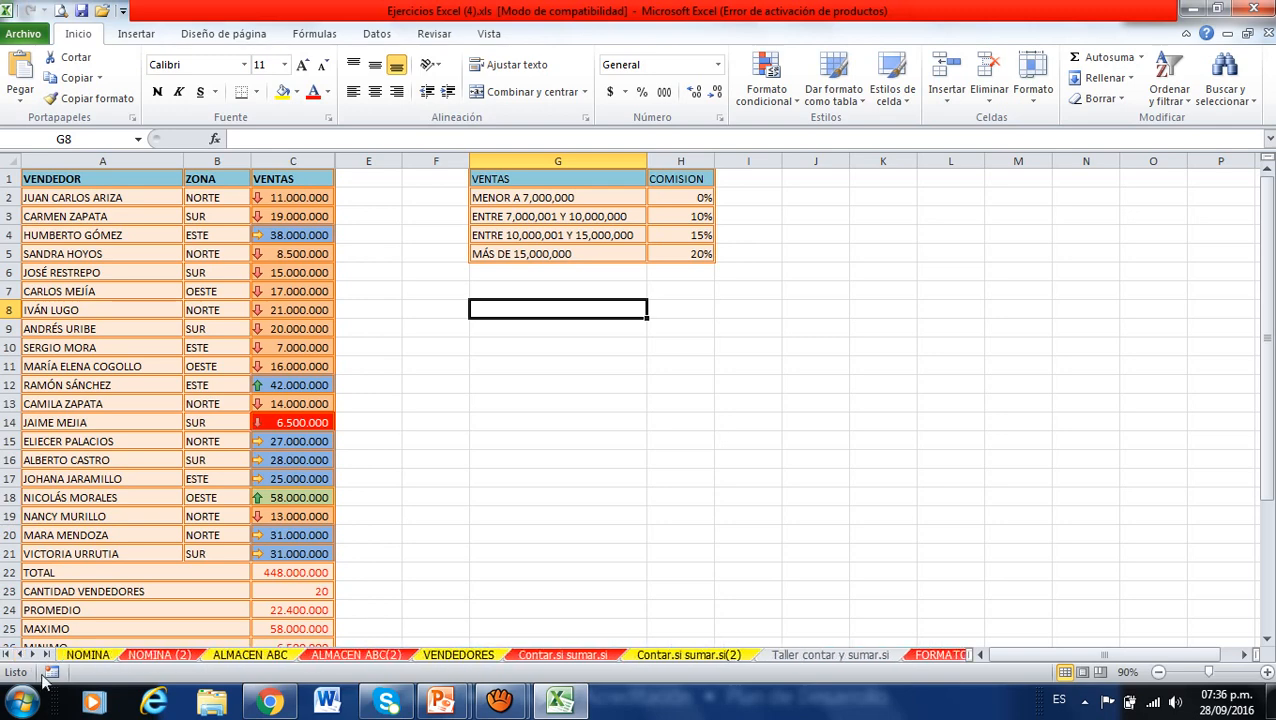
{"action": "left_click", "coordinate": [90, 654]}
{"action": "left_click", "coordinate": [140, 655]}
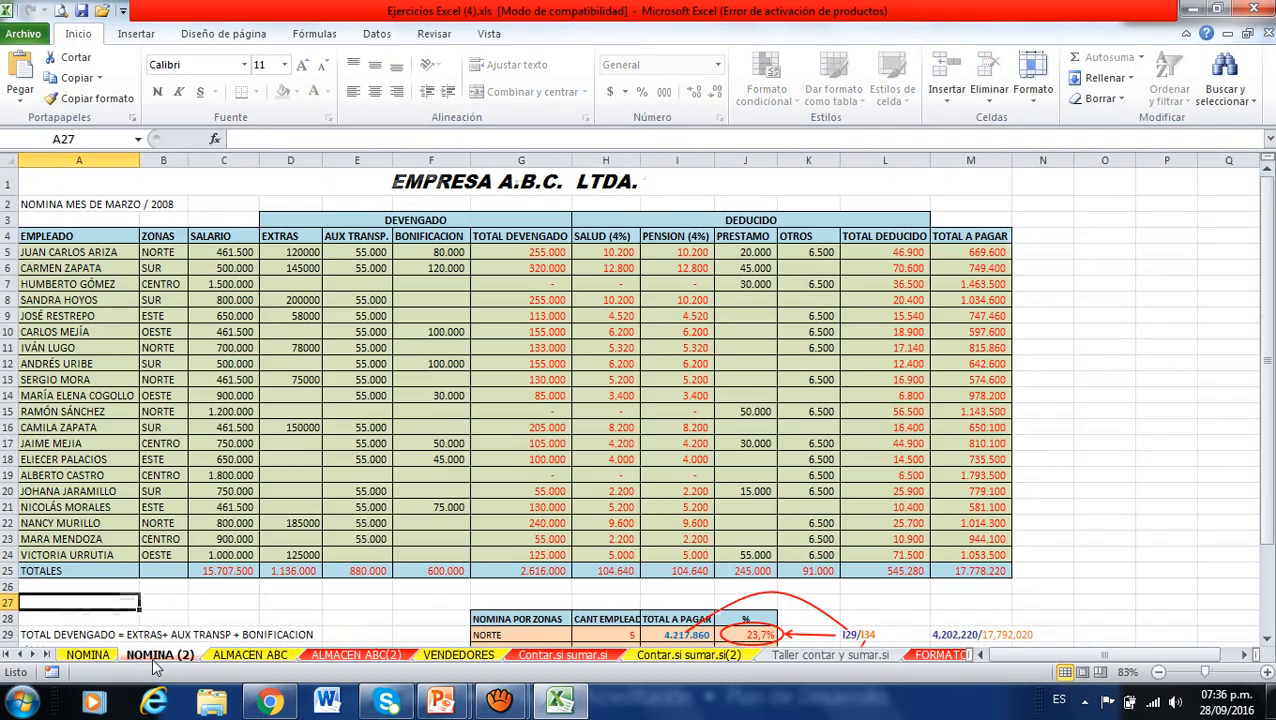
{"action": "left_click", "coordinate": [252, 655]}
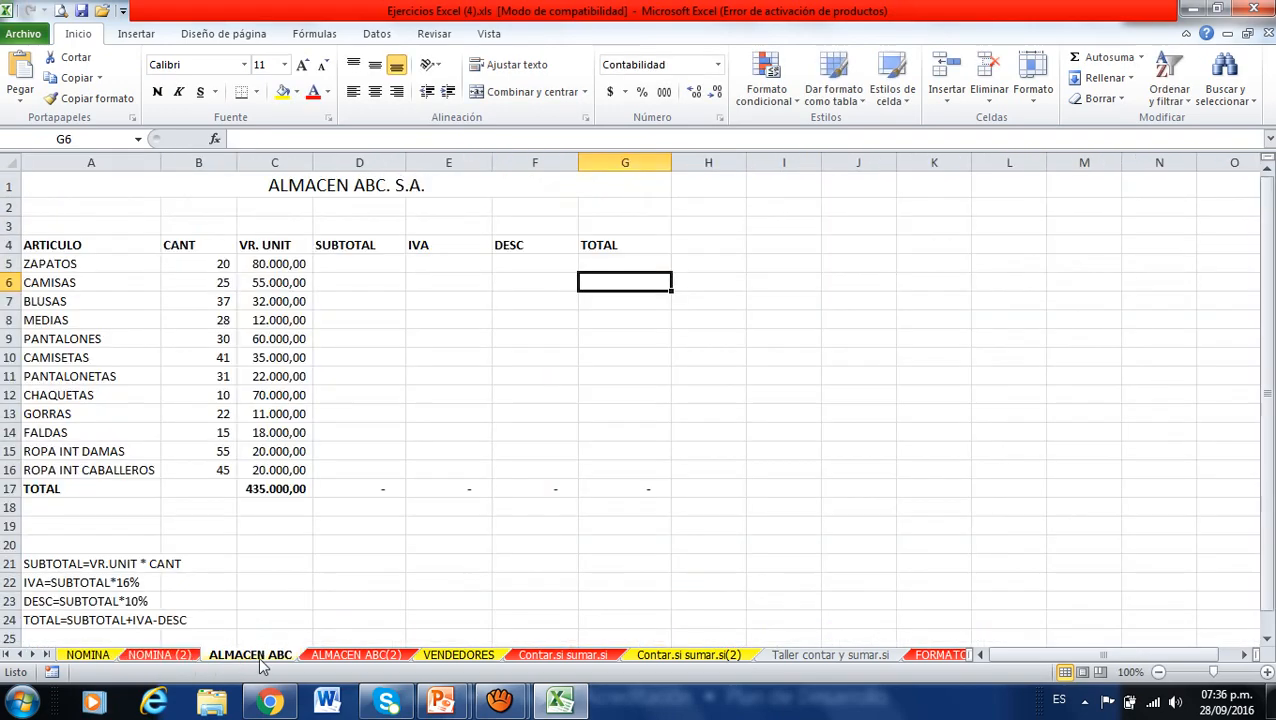
{"action": "left_click", "coordinate": [341, 656]}
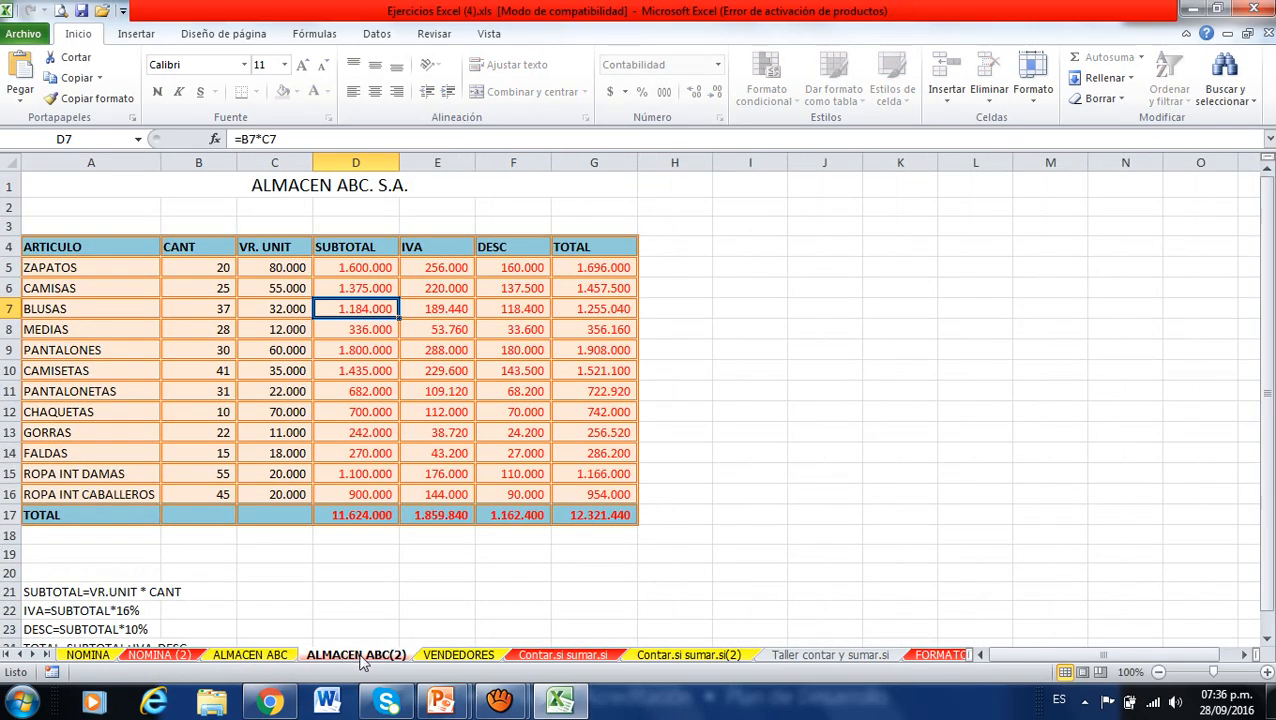
{"action": "left_click", "coordinate": [445, 658]}
{"action": "left_click", "coordinate": [562, 658]}
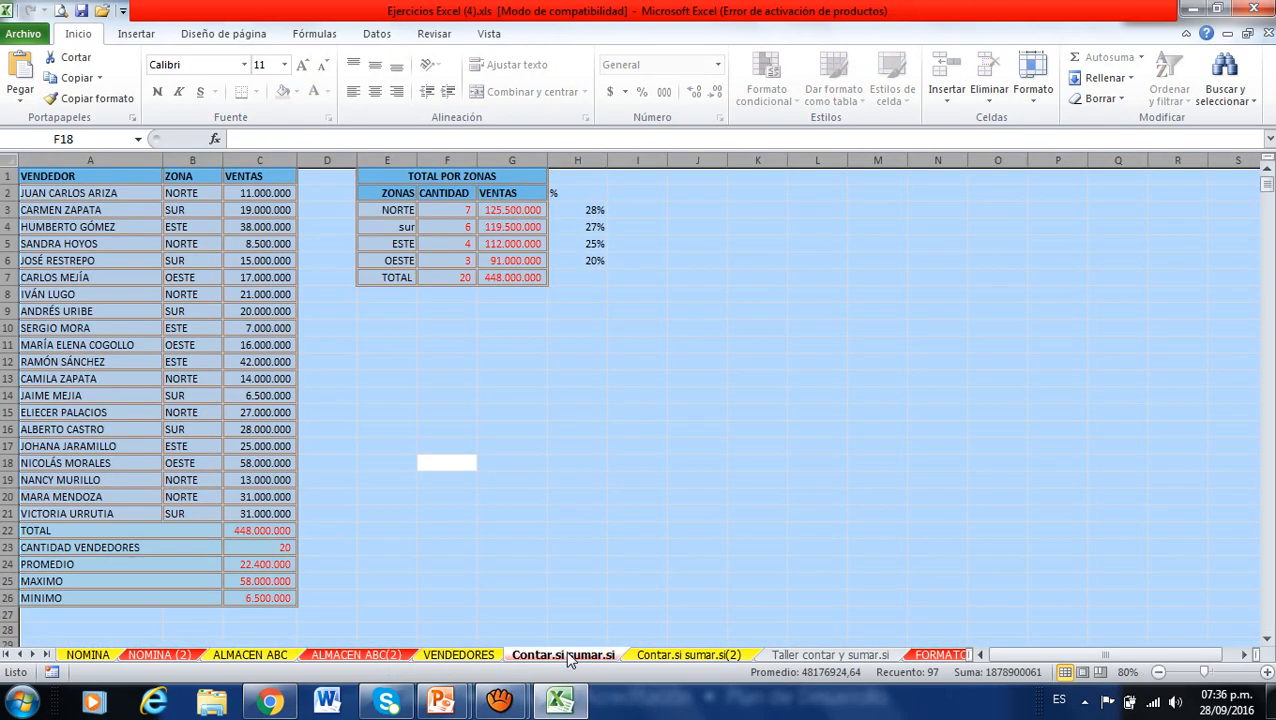
{"action": "left_click", "coordinate": [655, 656]}
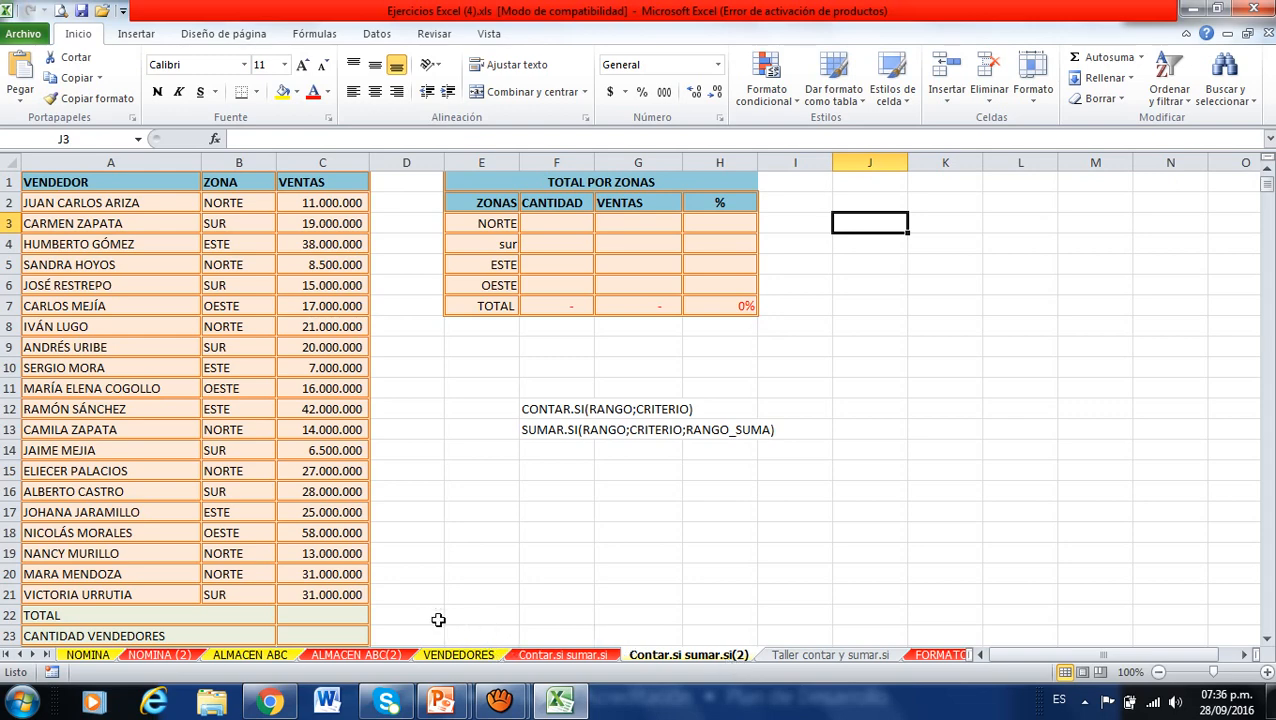
- Examine the summary cells from TOTAL to MINIMO below the sales list and the TOTAL POR ZONAS table
{"action": "scroll", "coordinate": [435, 616], "scroll_direction": "down", "scroll_amount": 1}
{"action": "scroll", "coordinate": [433, 613], "scroll_direction": "up", "scroll_amount": 1}
{"action": "left_click", "coordinate": [308, 617]}
{"action": "key", "text": "Return"}
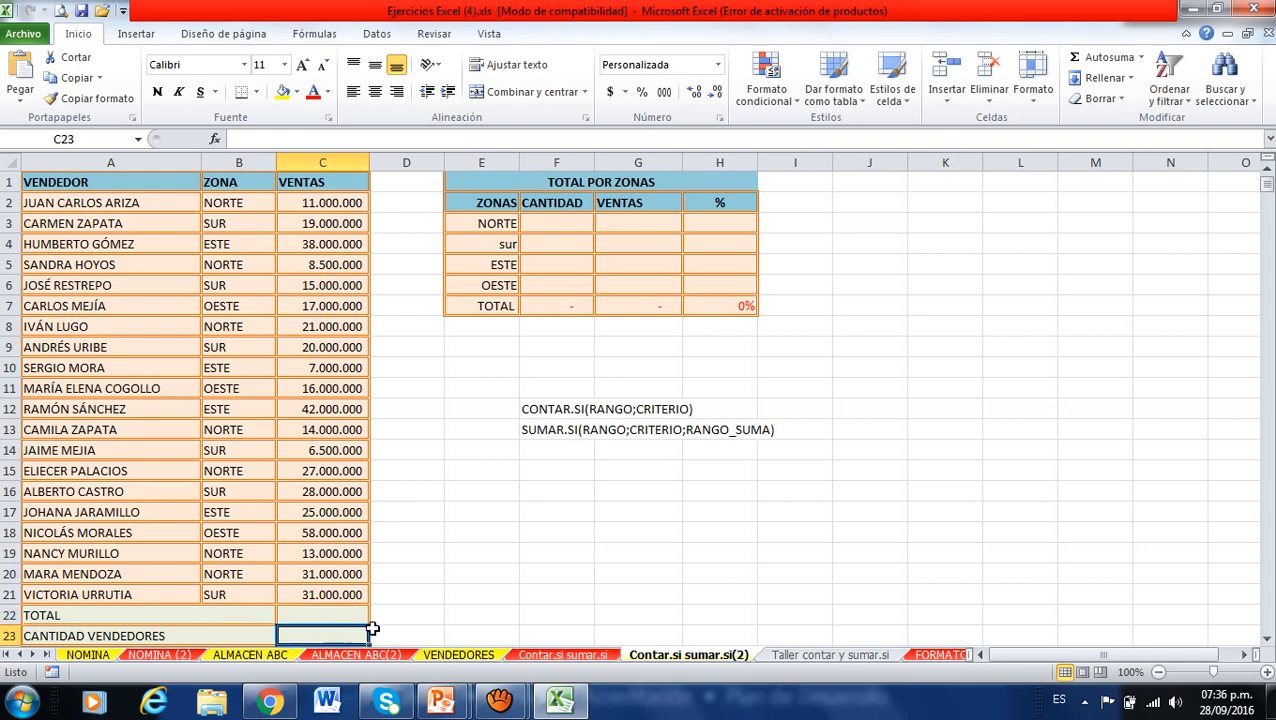
{"action": "scroll", "coordinate": [370, 625], "scroll_direction": "down", "scroll_amount": 1}
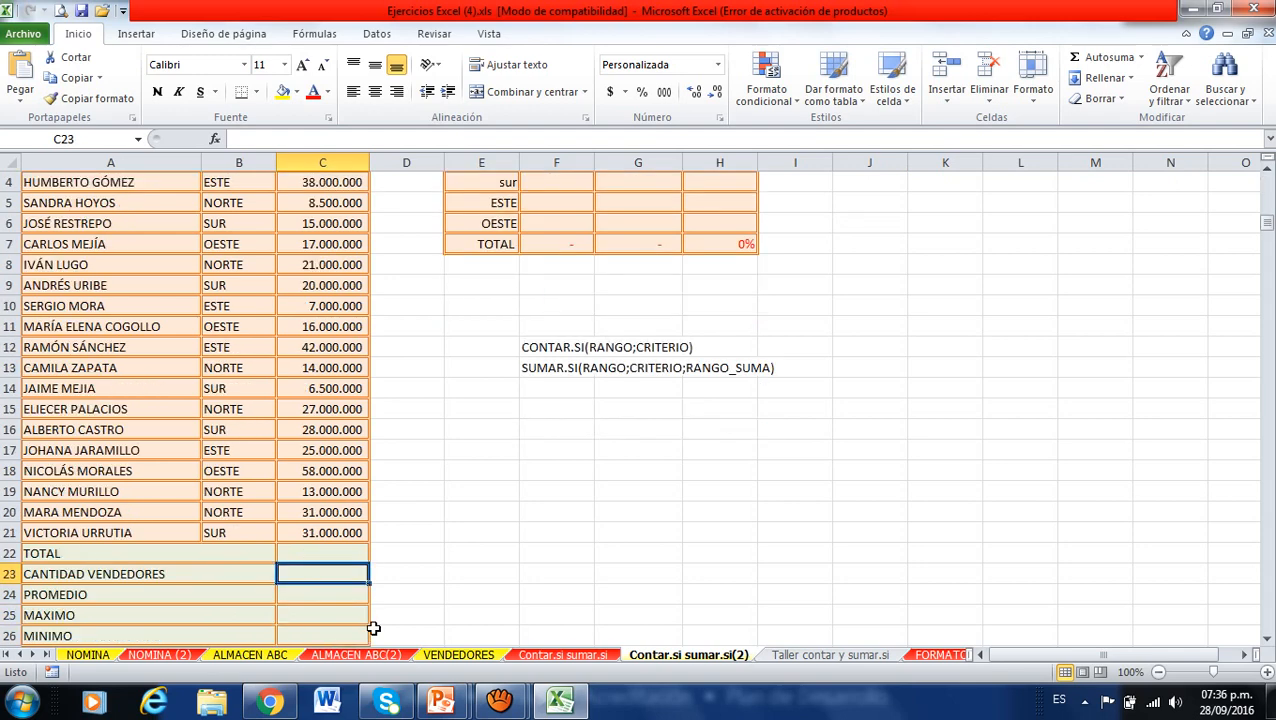
{"action": "left_click", "coordinate": [315, 597]}
{"action": "left_click", "coordinate": [316, 614]}
{"action": "scroll", "coordinate": [316, 614], "scroll_direction": "down", "scroll_amount": 1}
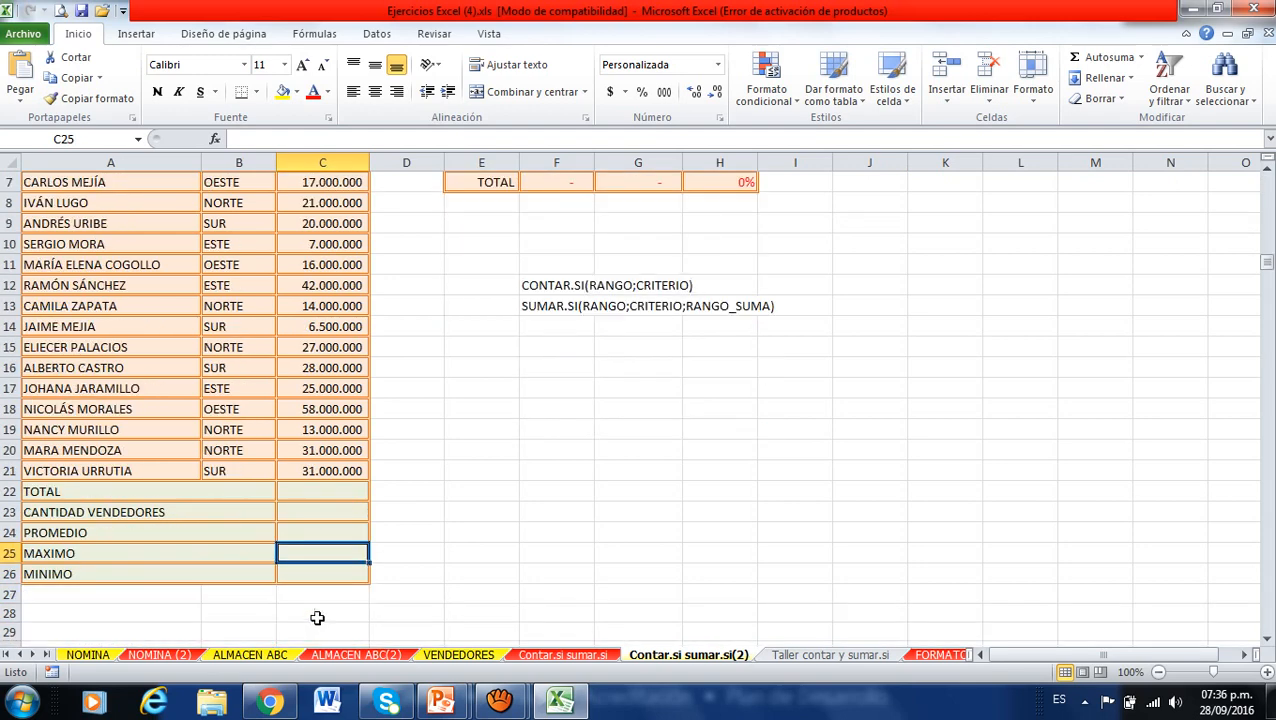
{"action": "left_click", "coordinate": [314, 576]}
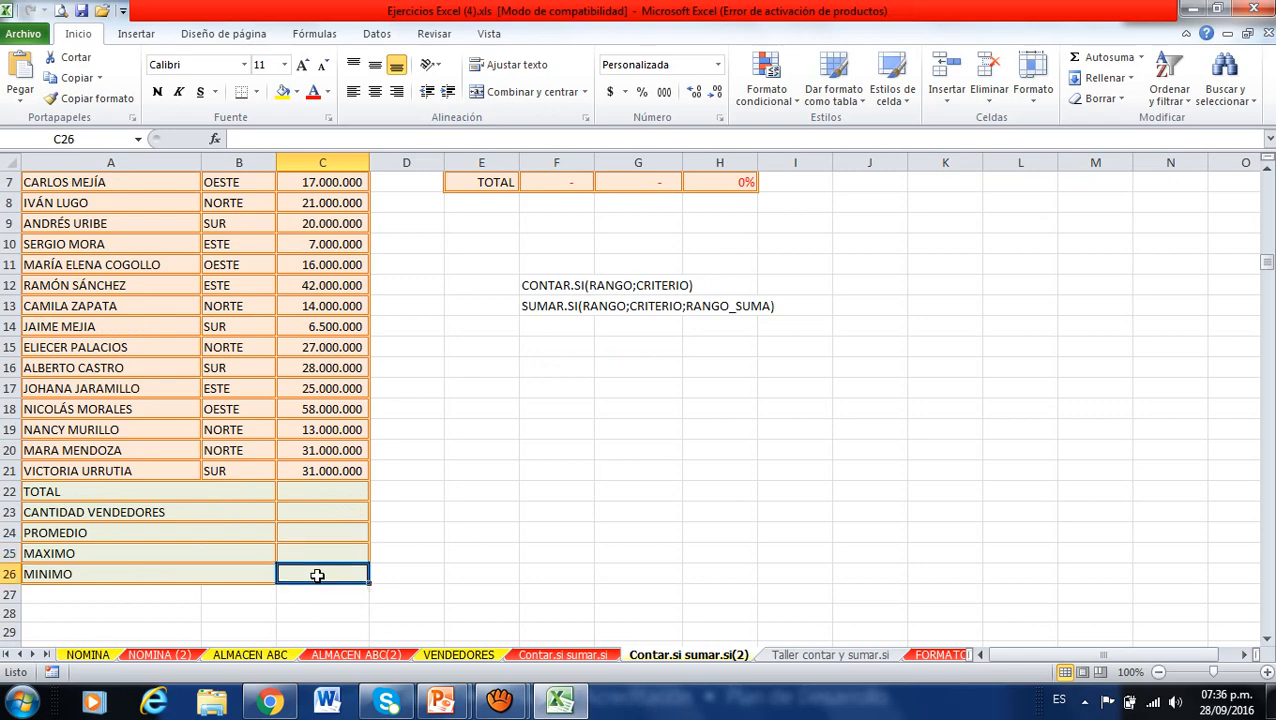
{"action": "left_click", "coordinate": [322, 490]}
{"action": "scroll", "coordinate": [333, 488], "scroll_direction": "up", "scroll_amount": 2}
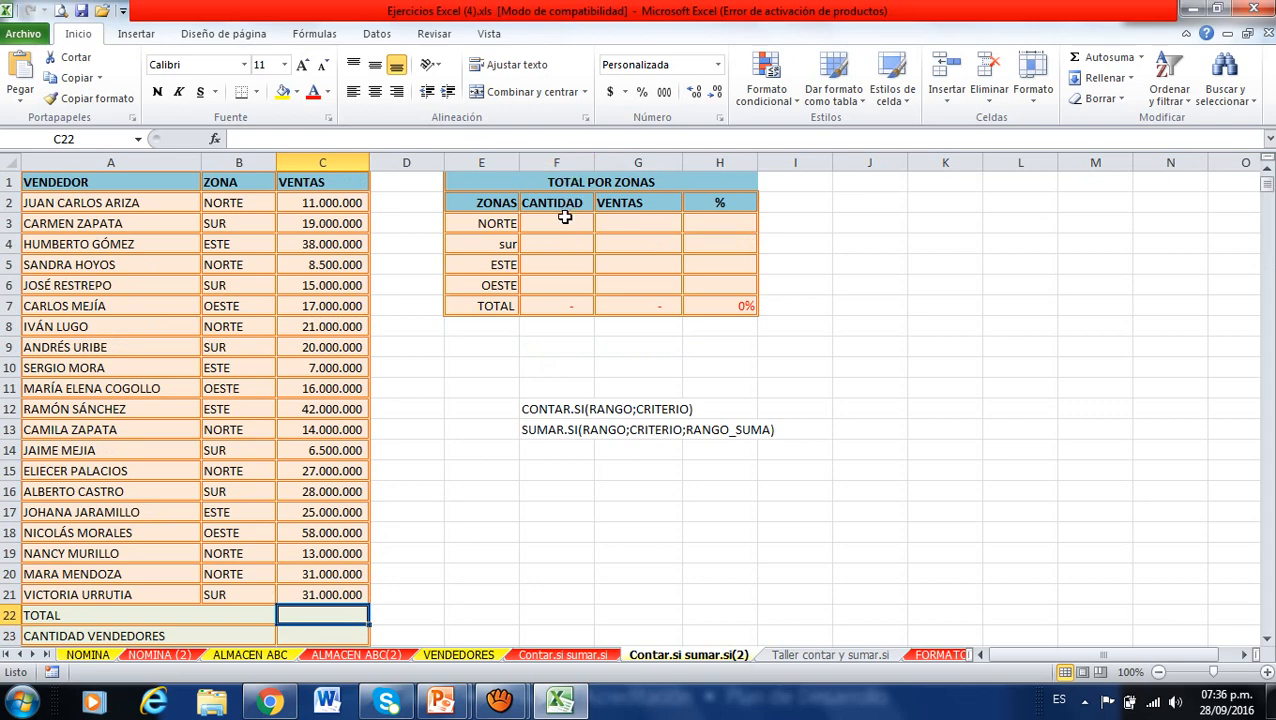
{"action": "left_click_drag", "start_coordinate": [490, 202], "coordinate": [701, 305]}
{"action": "left_click", "coordinate": [638, 244]}
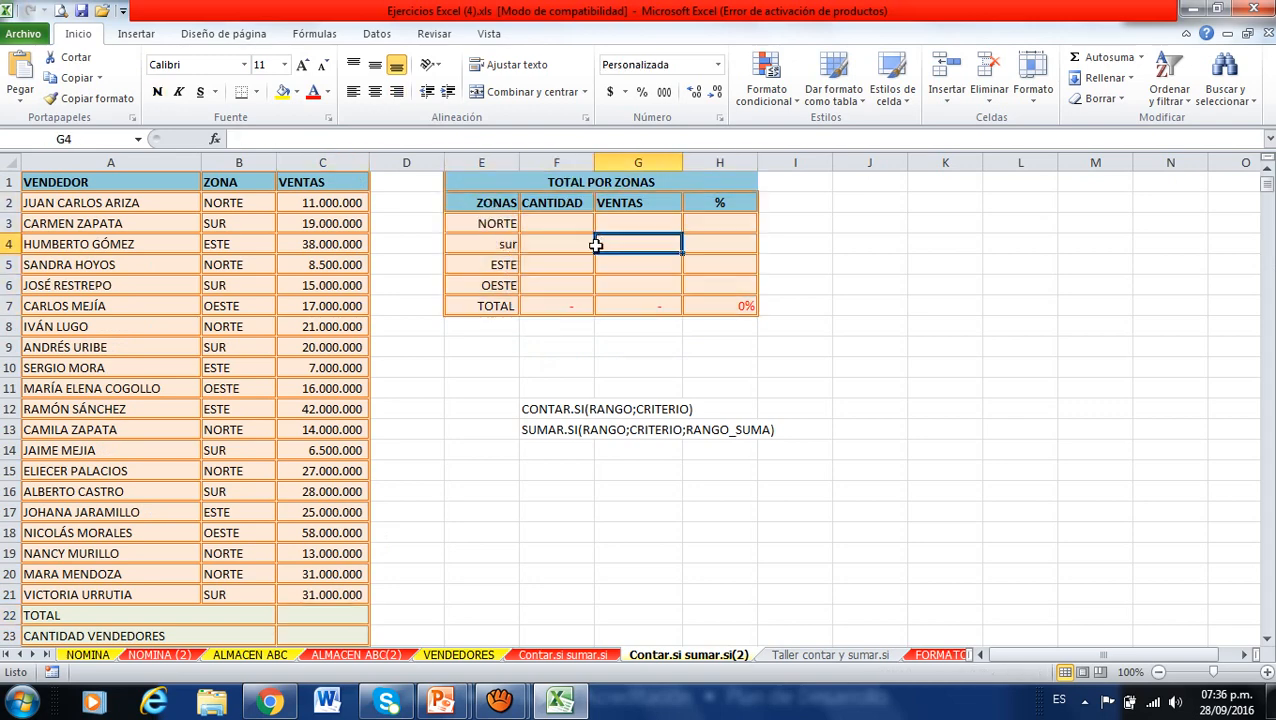
{"action": "scroll", "coordinate": [519, 345], "scroll_direction": "down", "scroll_amount": 3}
{"action": "scroll", "coordinate": [519, 345], "scroll_direction": "up", "scroll_amount": 3}
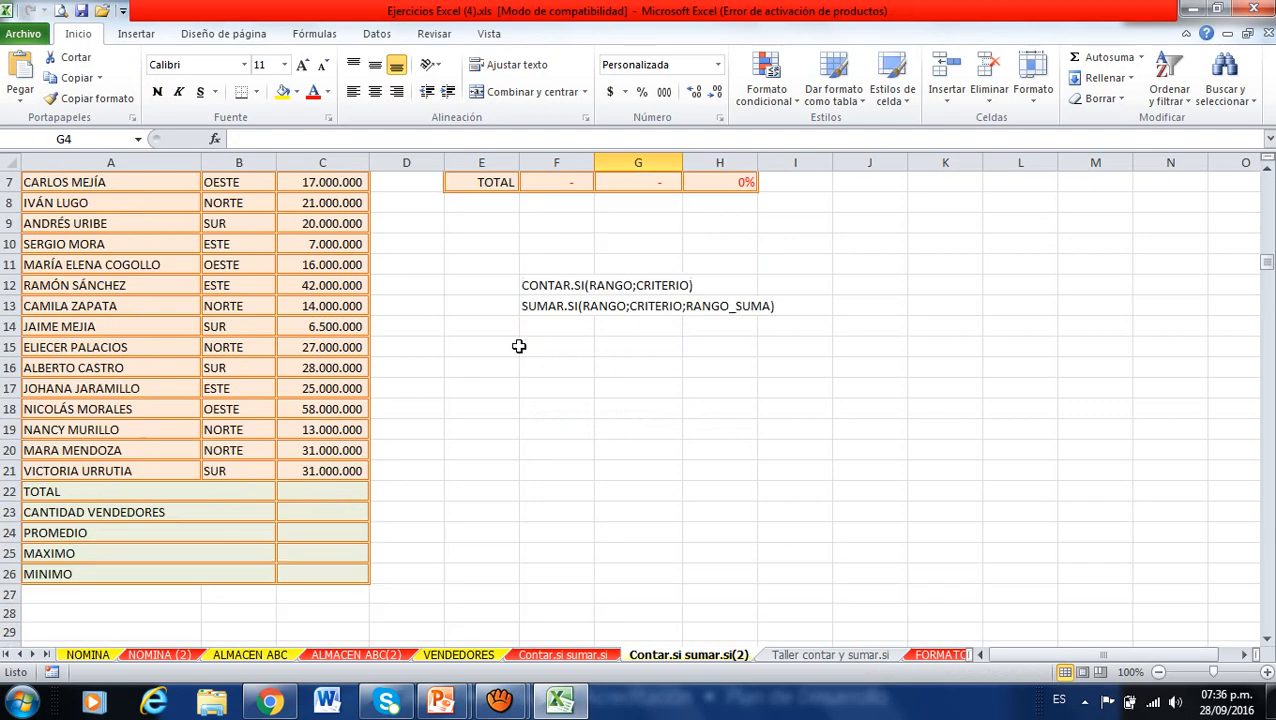
- Total the VENTAS column in cell C22 with the SUMA function over C2:C21
{"action": "left_click", "coordinate": [336, 491]}
{"action": "scroll", "coordinate": [525, 521], "scroll_direction": "up", "scroll_amount": 2}
{"action": "scroll", "coordinate": [525, 521], "scroll_direction": "down", "scroll_amount": 1}
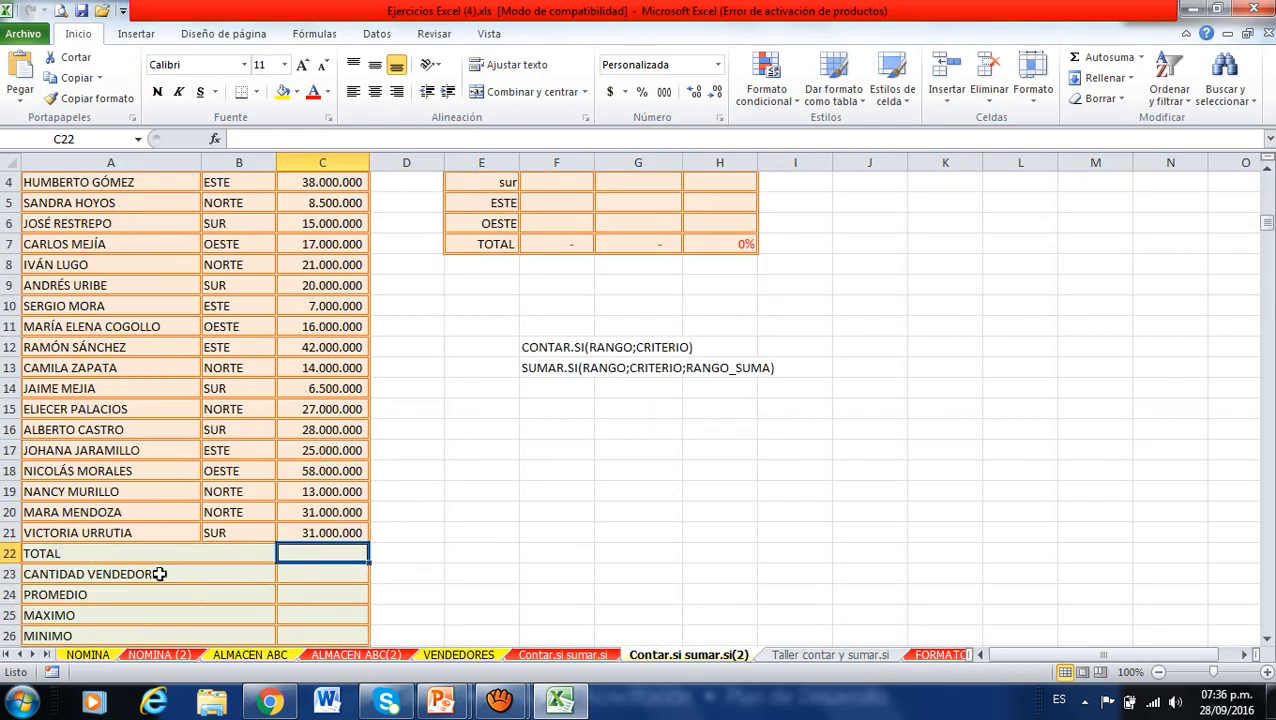
{"action": "type", "text": "="}
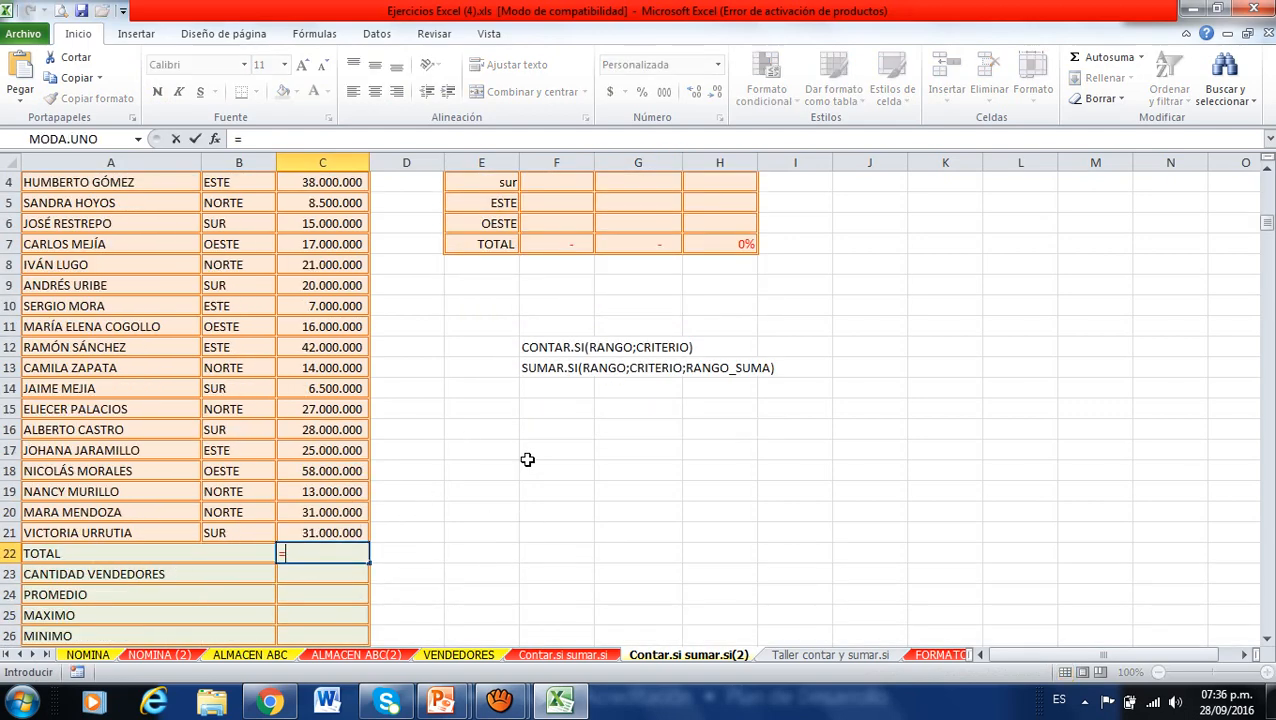
{"action": "type", "text": "SUMA("}
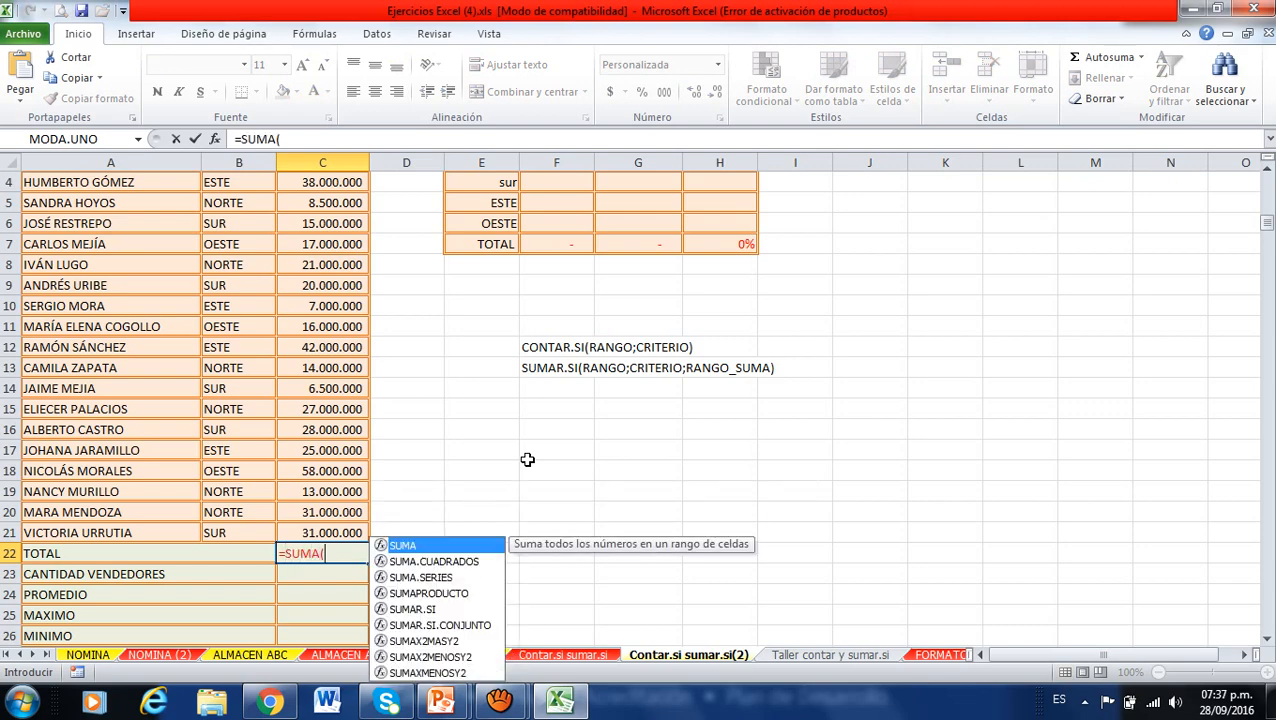
{"action": "scroll", "coordinate": [527, 459], "scroll_direction": "up", "scroll_amount": 1}
{"action": "left_click_drag", "start_coordinate": [345, 204], "coordinate": [313, 597]}
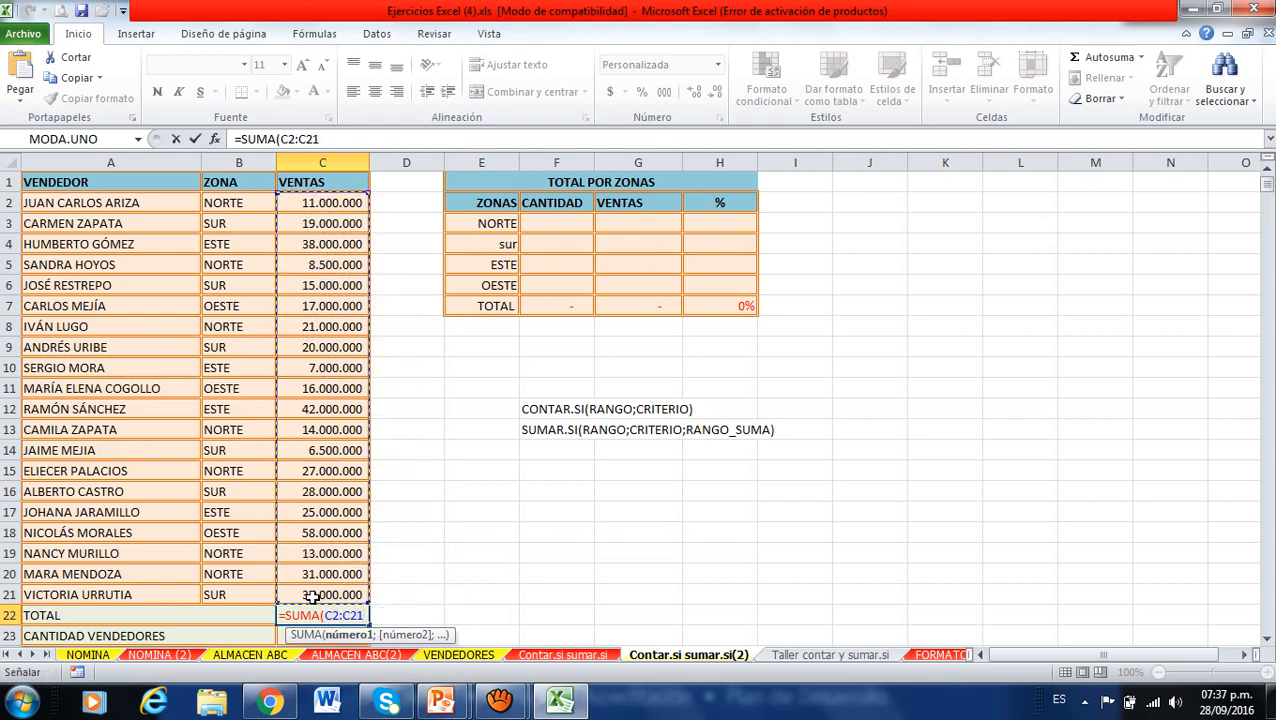
{"action": "key", "text": "Return"}
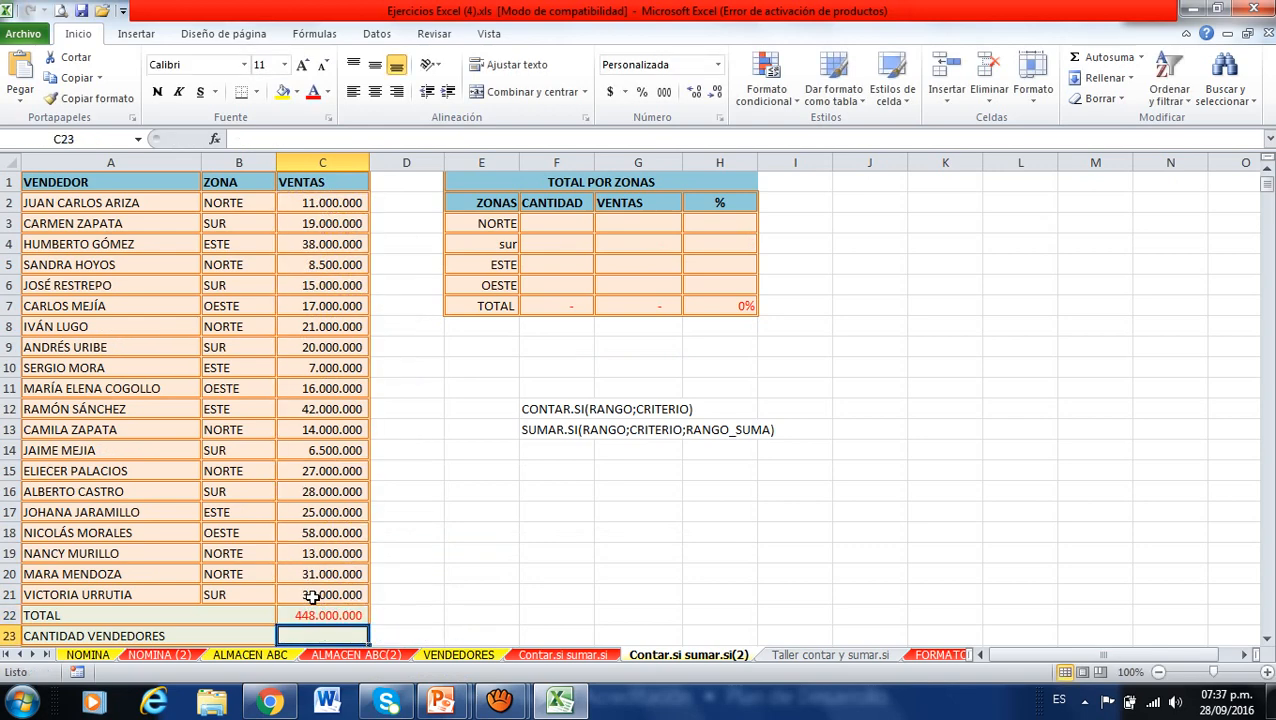
{"action": "left_click", "coordinate": [238, 181]}
{"action": "key", "text": "ctrl+shift+Down"}
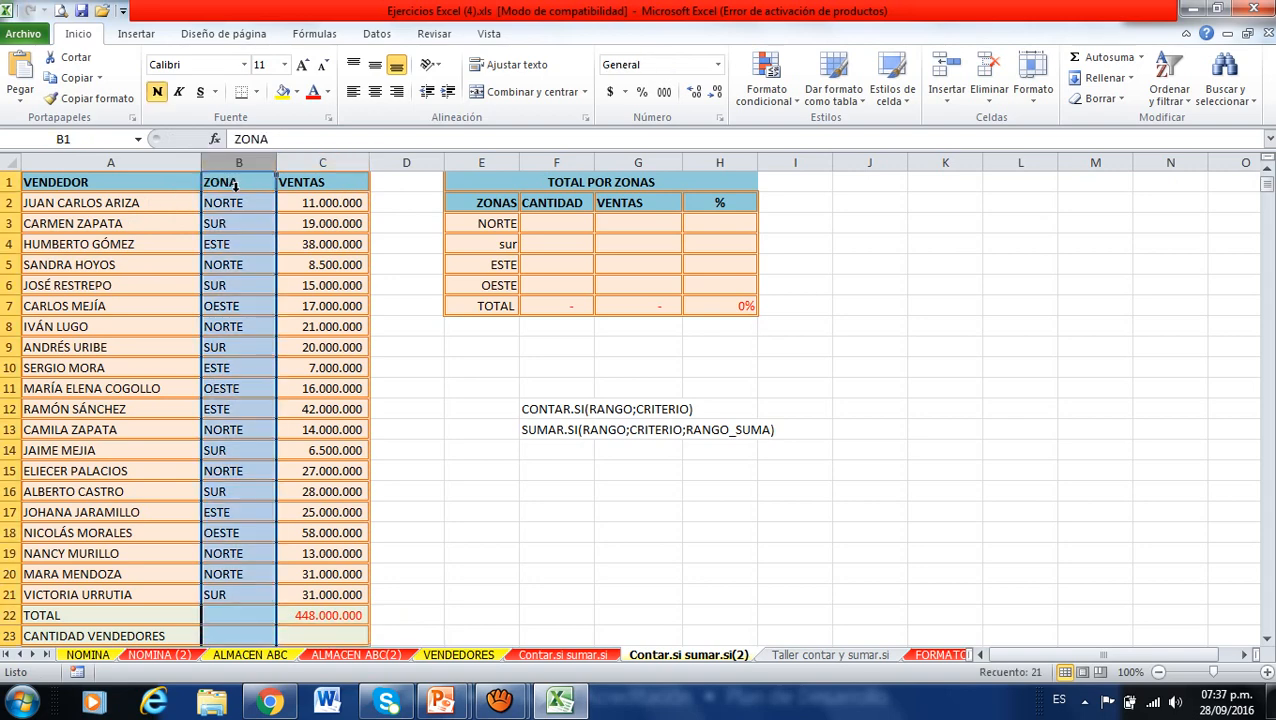
{"action": "left_click", "coordinate": [234, 184]}
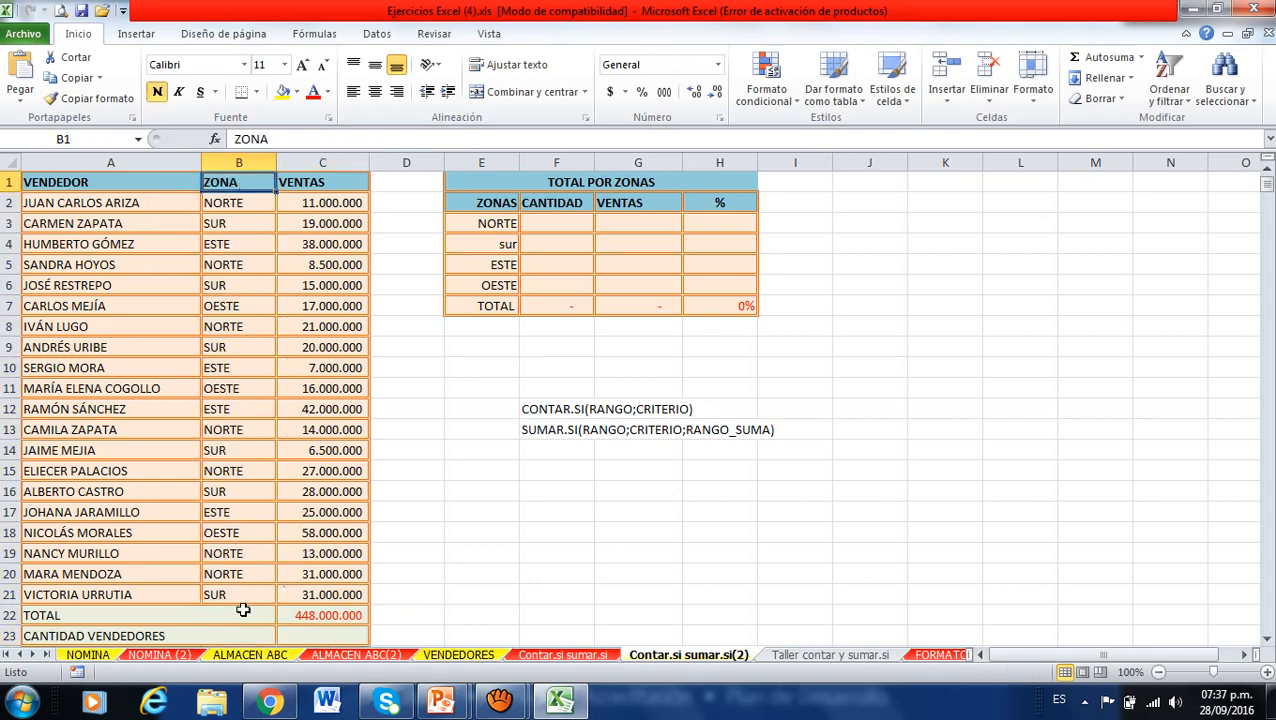
- Count the vendors in cell C23 with the CONTAR function over C2:C21
{"action": "left_click", "coordinate": [329, 638]}
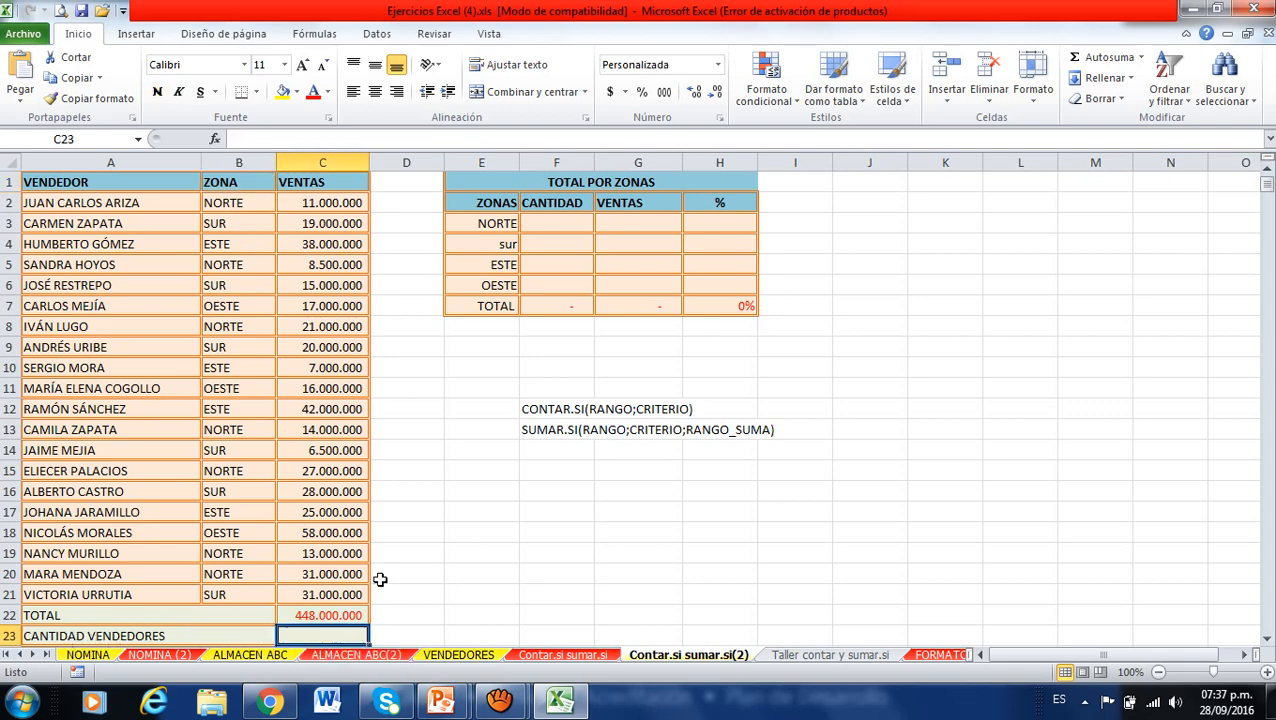
{"action": "type", "text": "="}
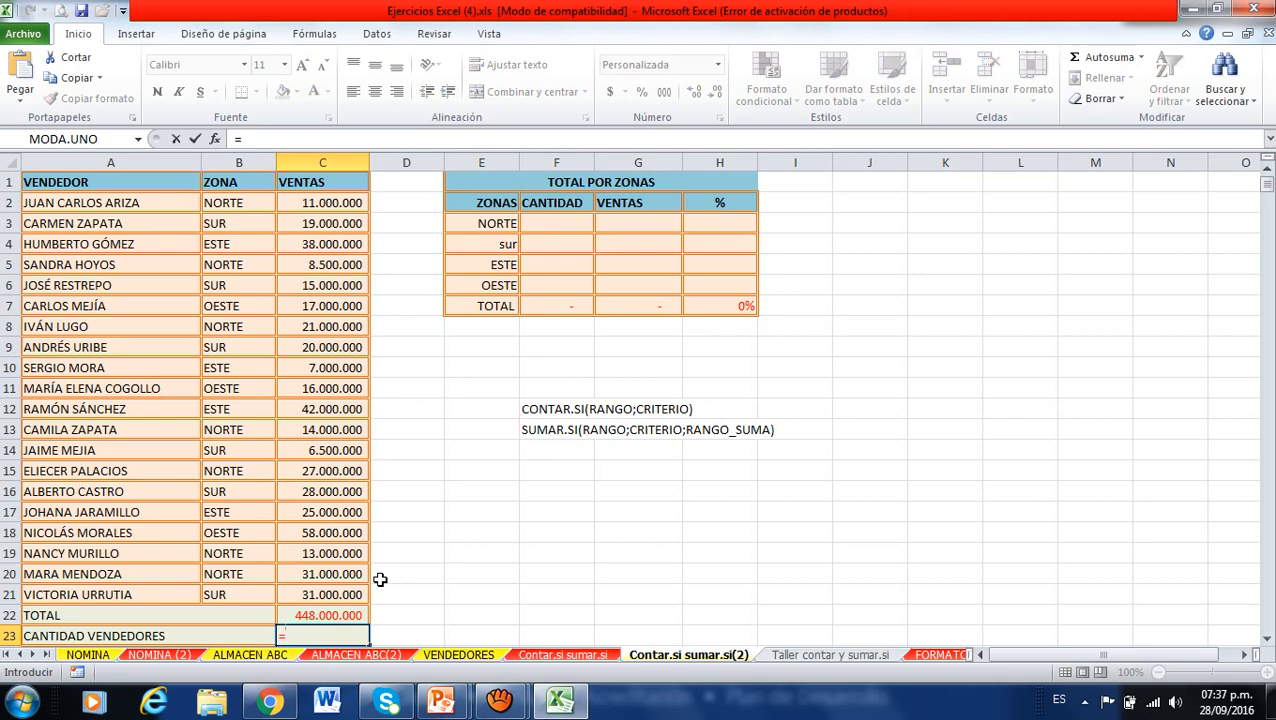
{"action": "type", "text": "CON"}
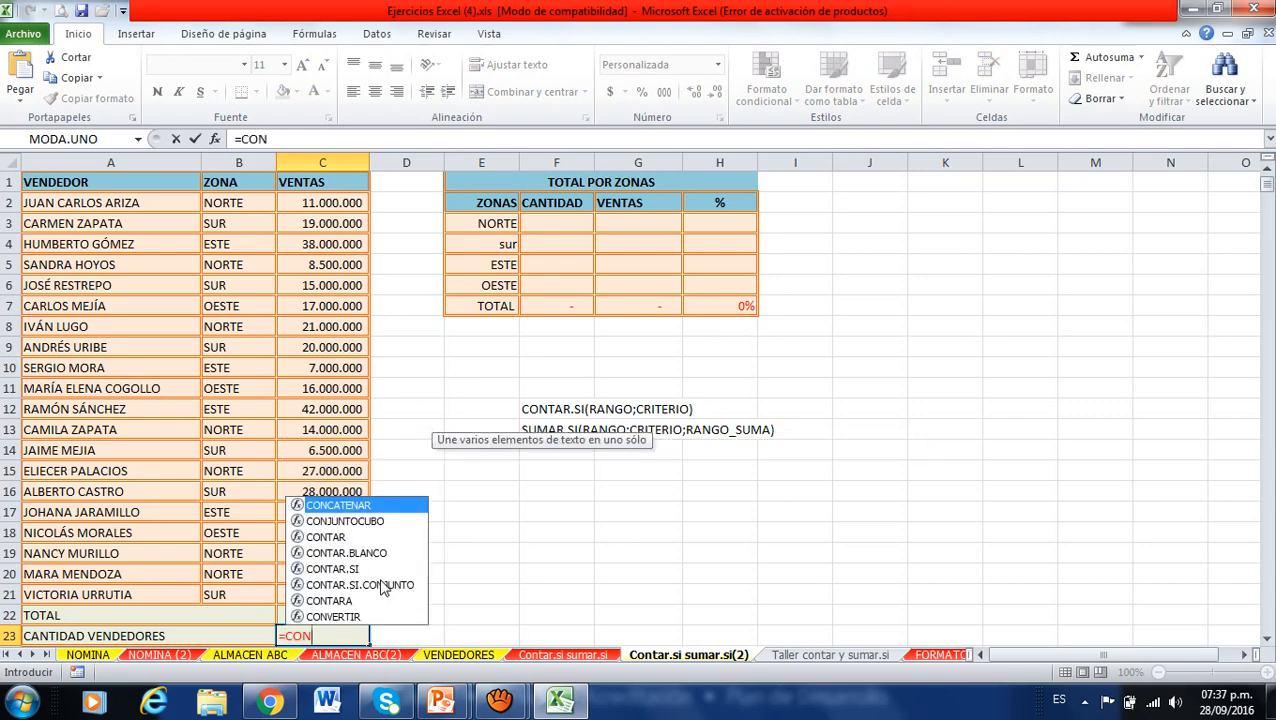
{"action": "left_click", "coordinate": [343, 538]}
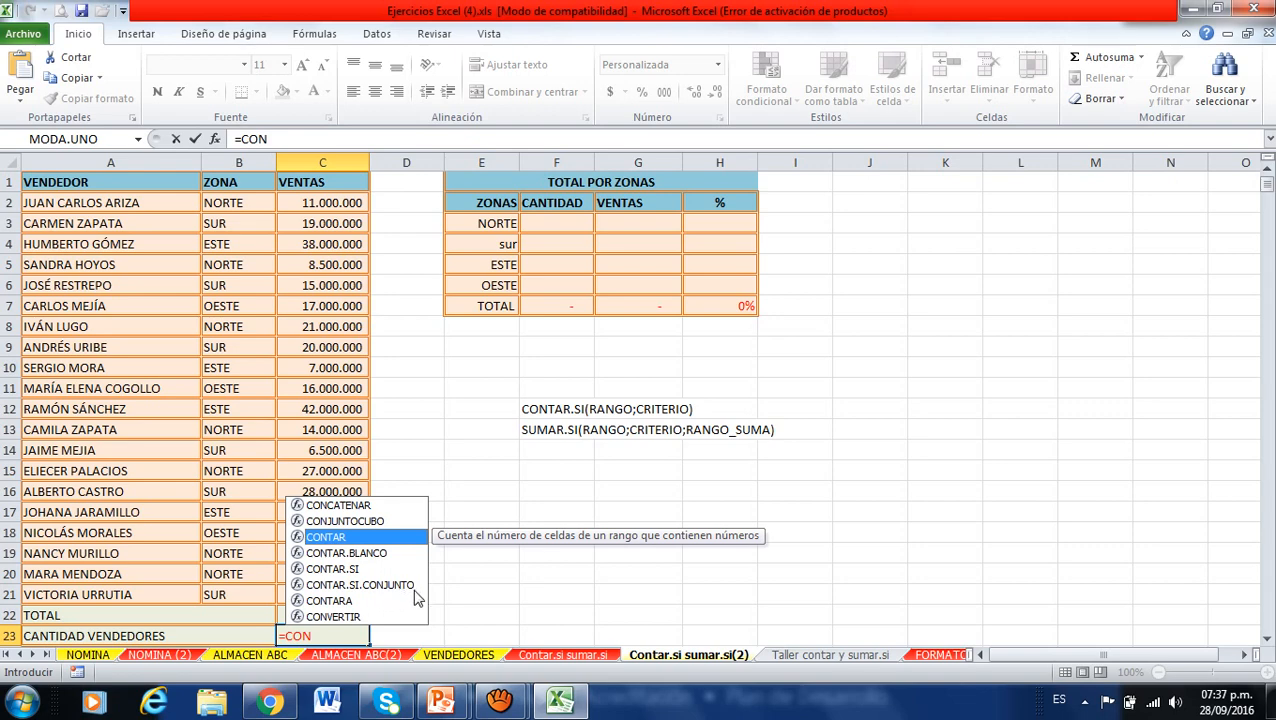
{"action": "double_click", "coordinate": [377, 540]}
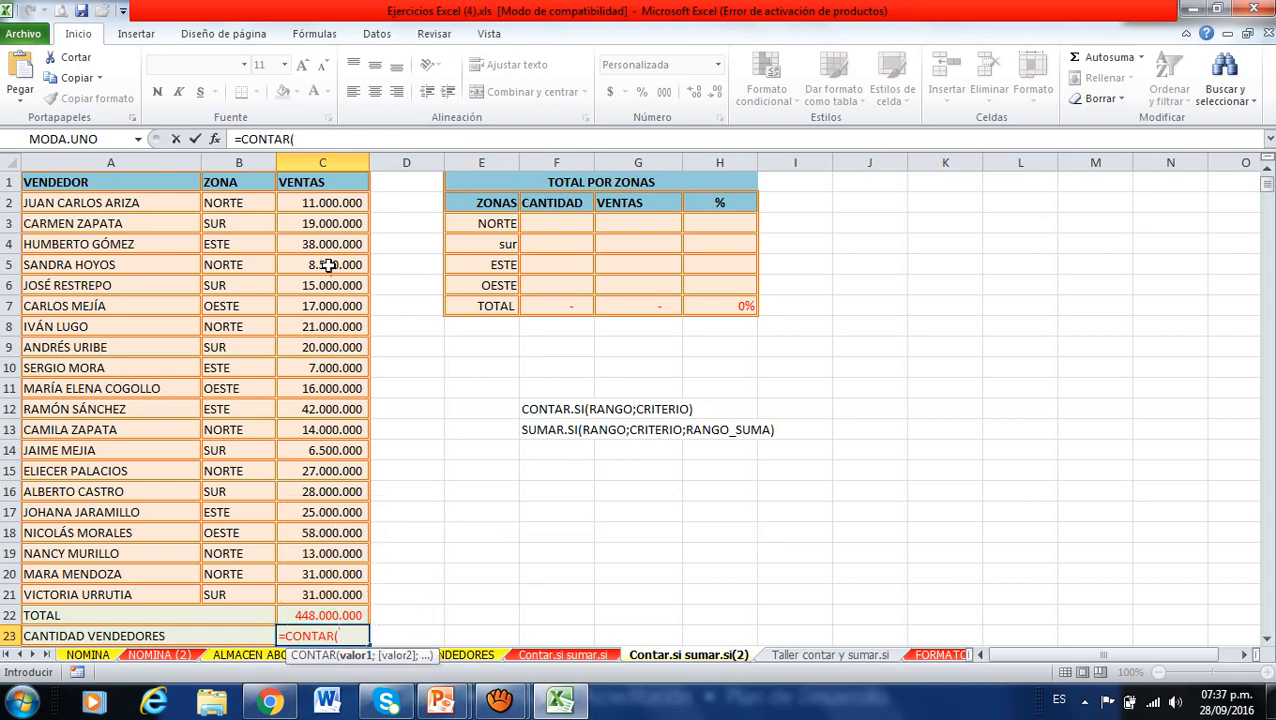
{"action": "left_click_drag", "start_coordinate": [325, 202], "coordinate": [318, 592]}
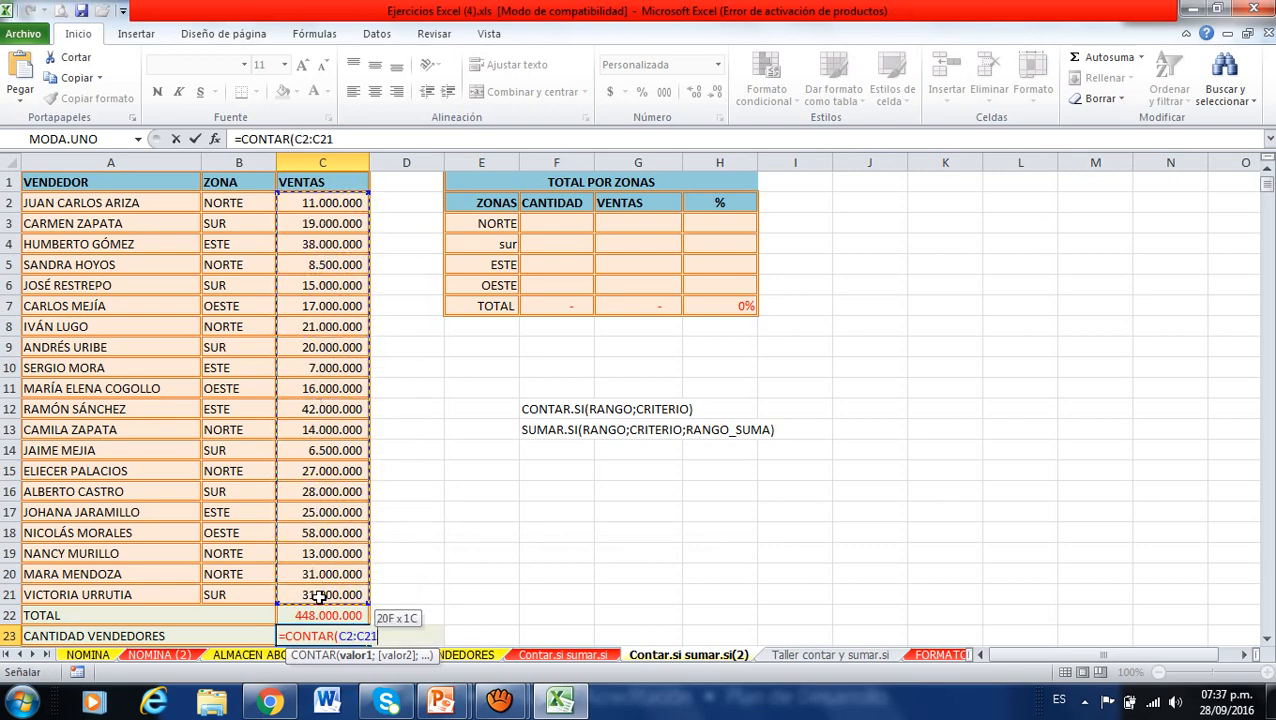
{"action": "left_click_drag", "start_coordinate": [318, 597], "coordinate": [318, 597]}
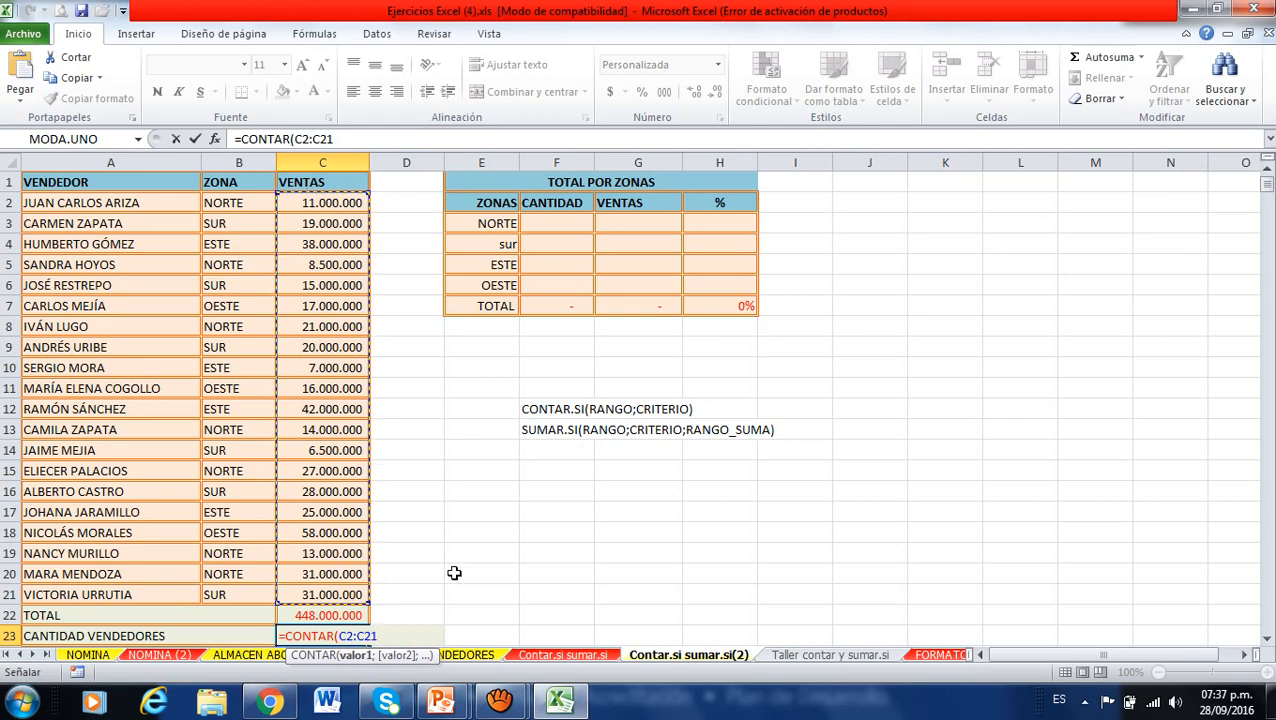
{"action": "key", "text": "Return"}
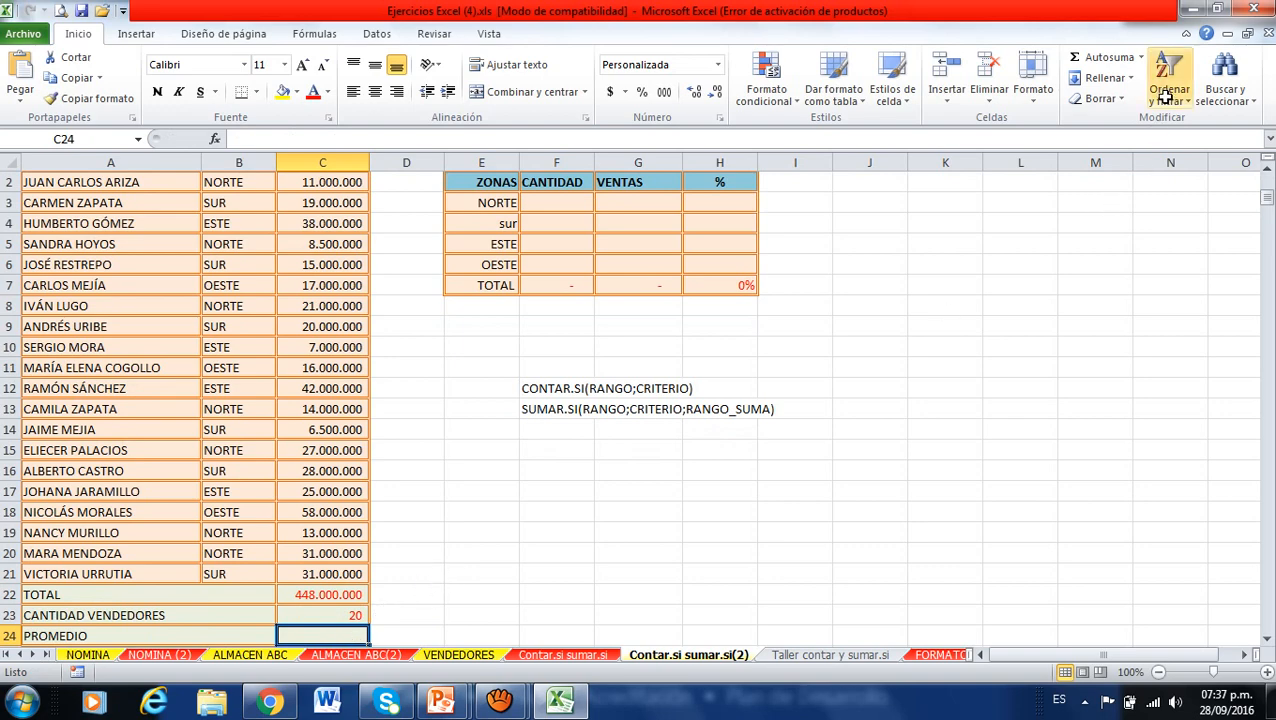
- Calculate the average of the sales in cell C24 with the PROMEDIO function over C2:C21
{"action": "left_click", "coordinate": [1140, 57]}
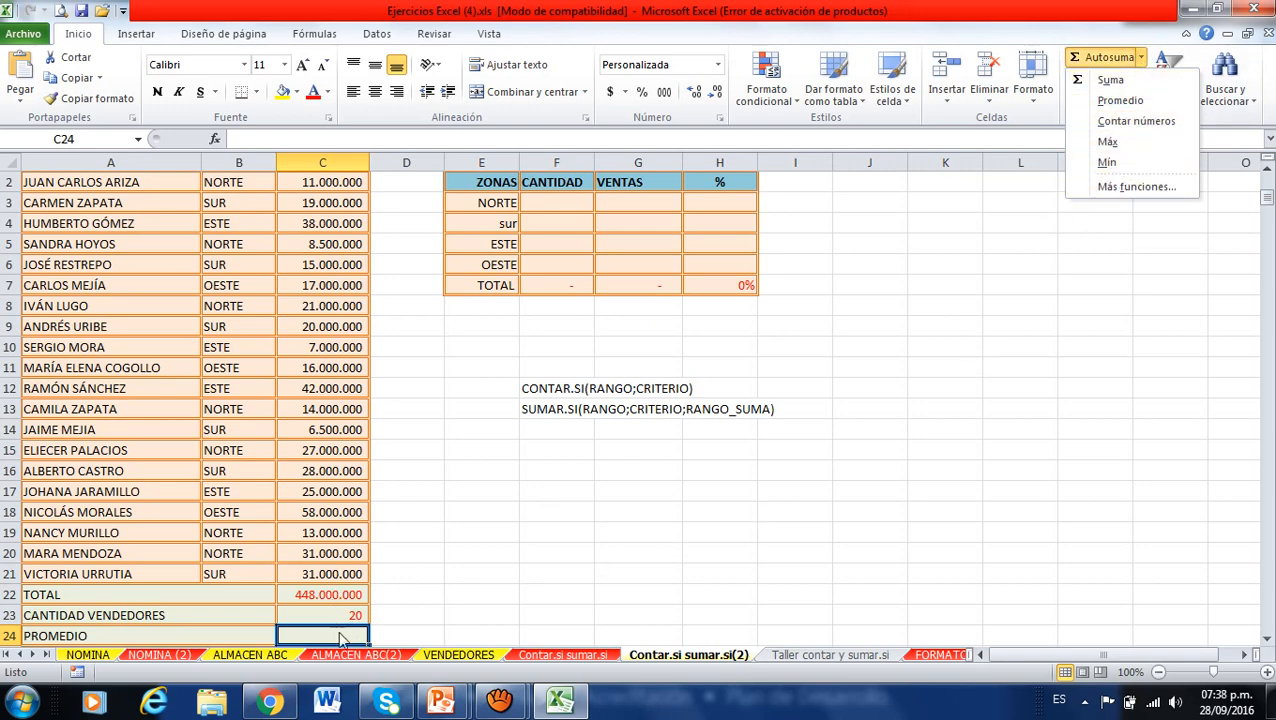
{"action": "left_click", "coordinate": [340, 638]}
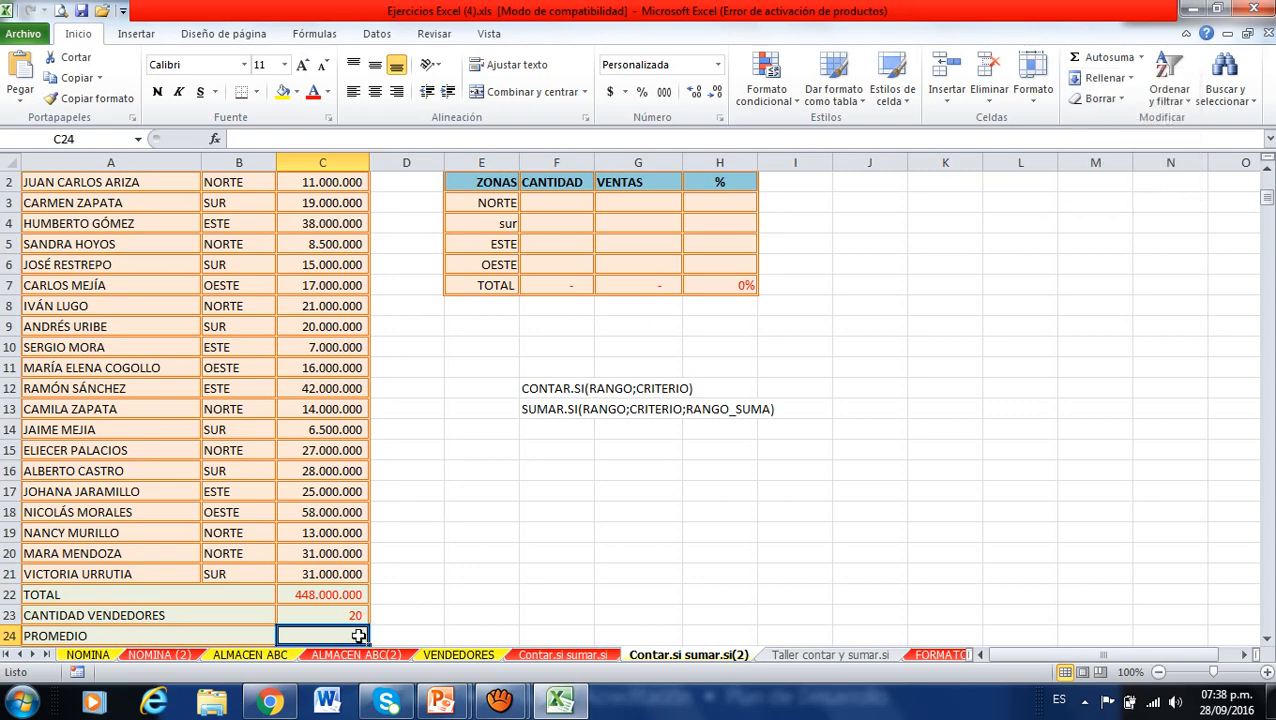
{"action": "type", "text": "=PROME"}
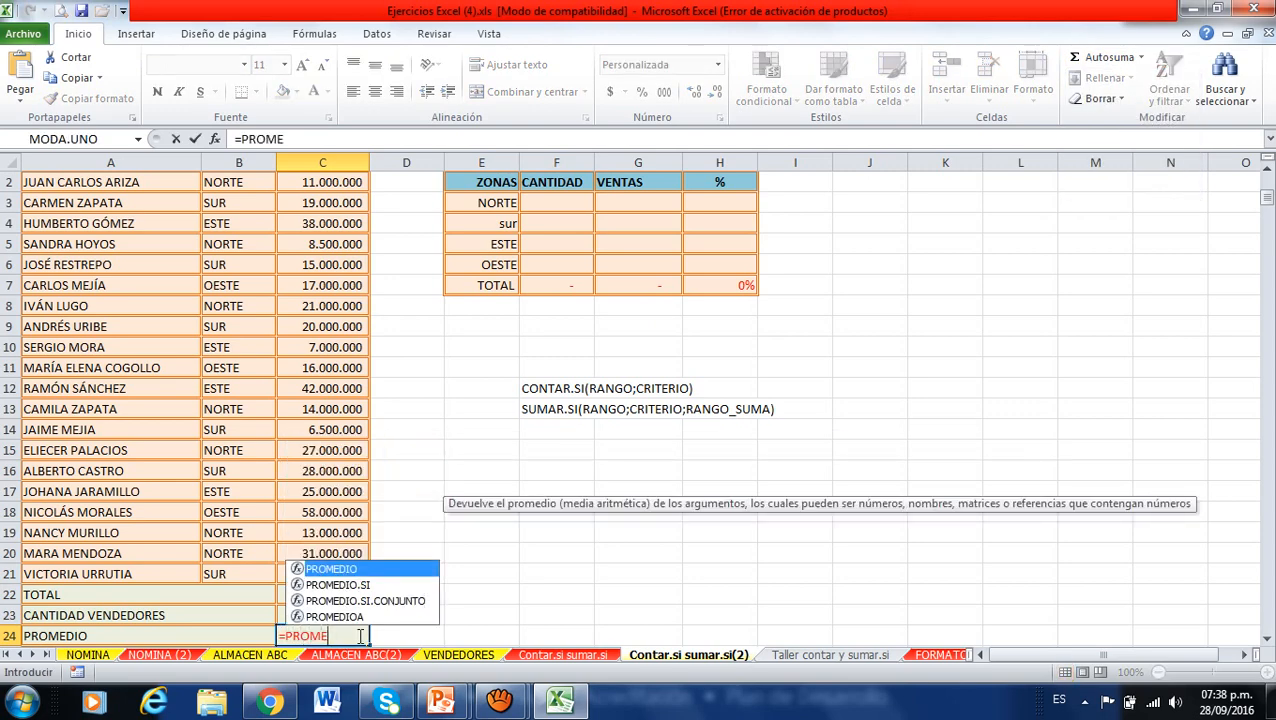
{"action": "type", "text": "DIO"}
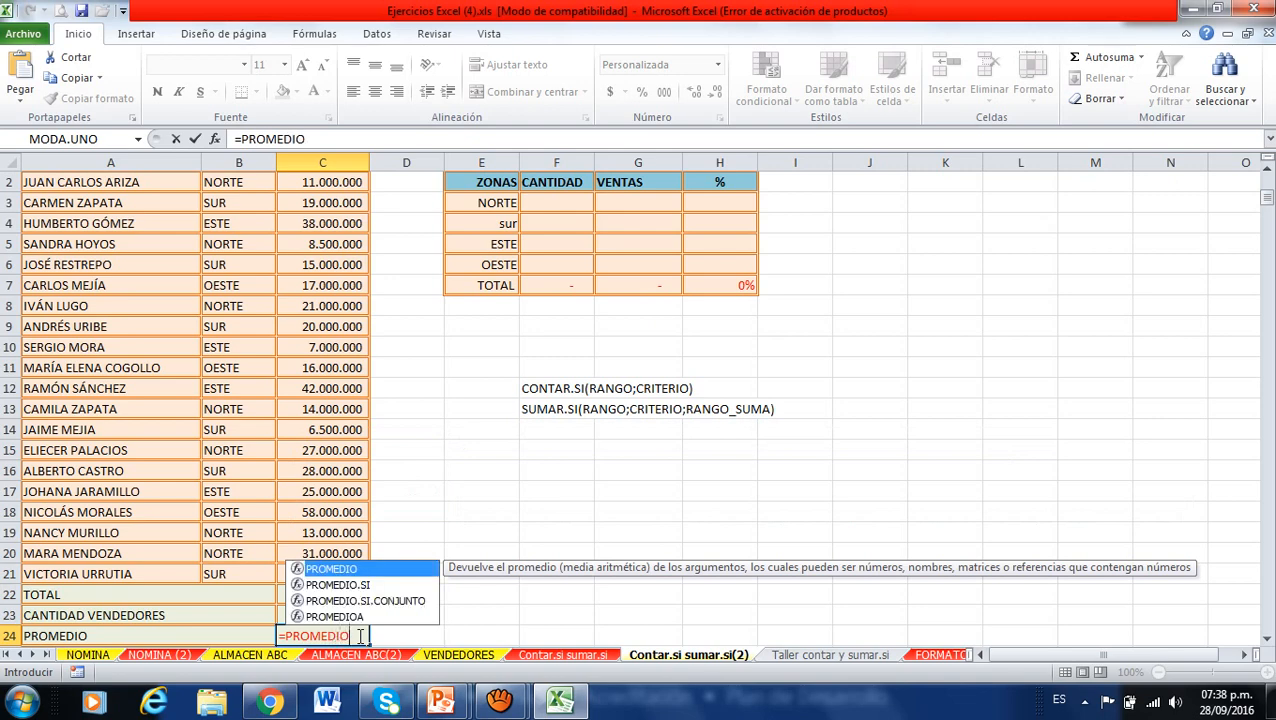
{"action": "type", "text": "("}
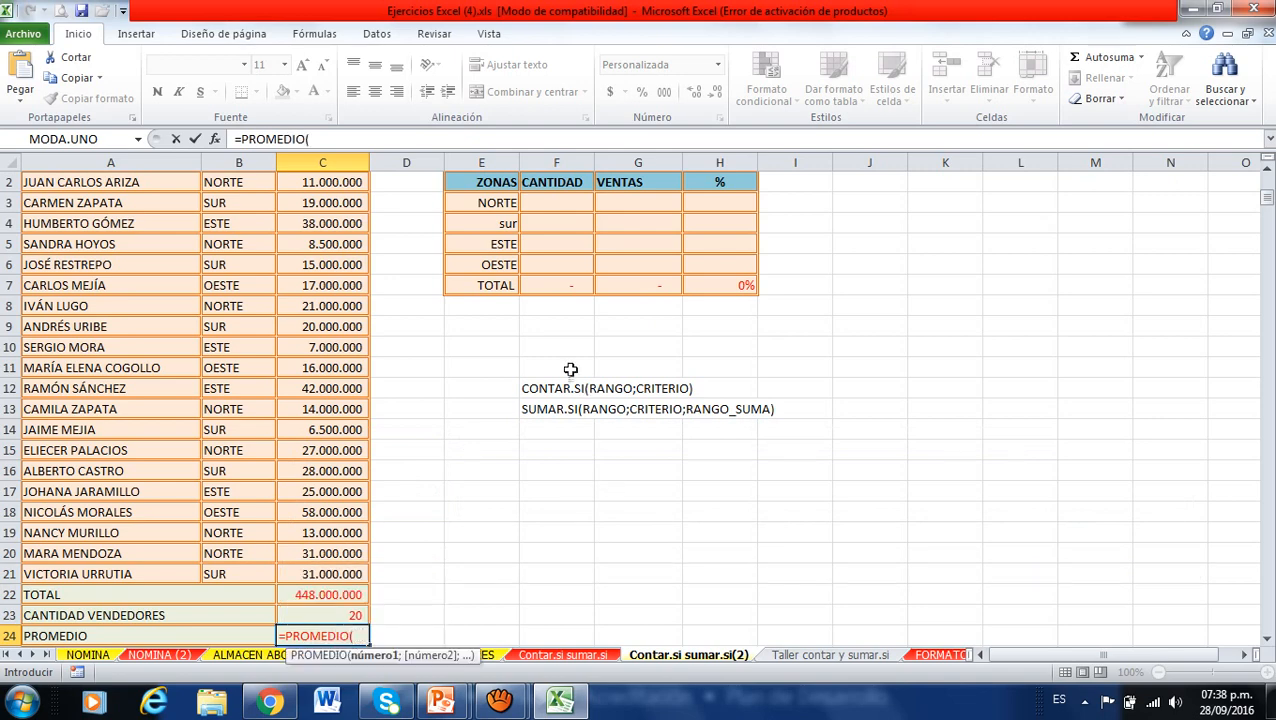
{"action": "scroll", "coordinate": [322, 213], "scroll_direction": "up", "scroll_amount": 1}
{"action": "left_click_drag", "start_coordinate": [325, 212], "coordinate": [313, 608]}
{"action": "key", "text": "Return"}
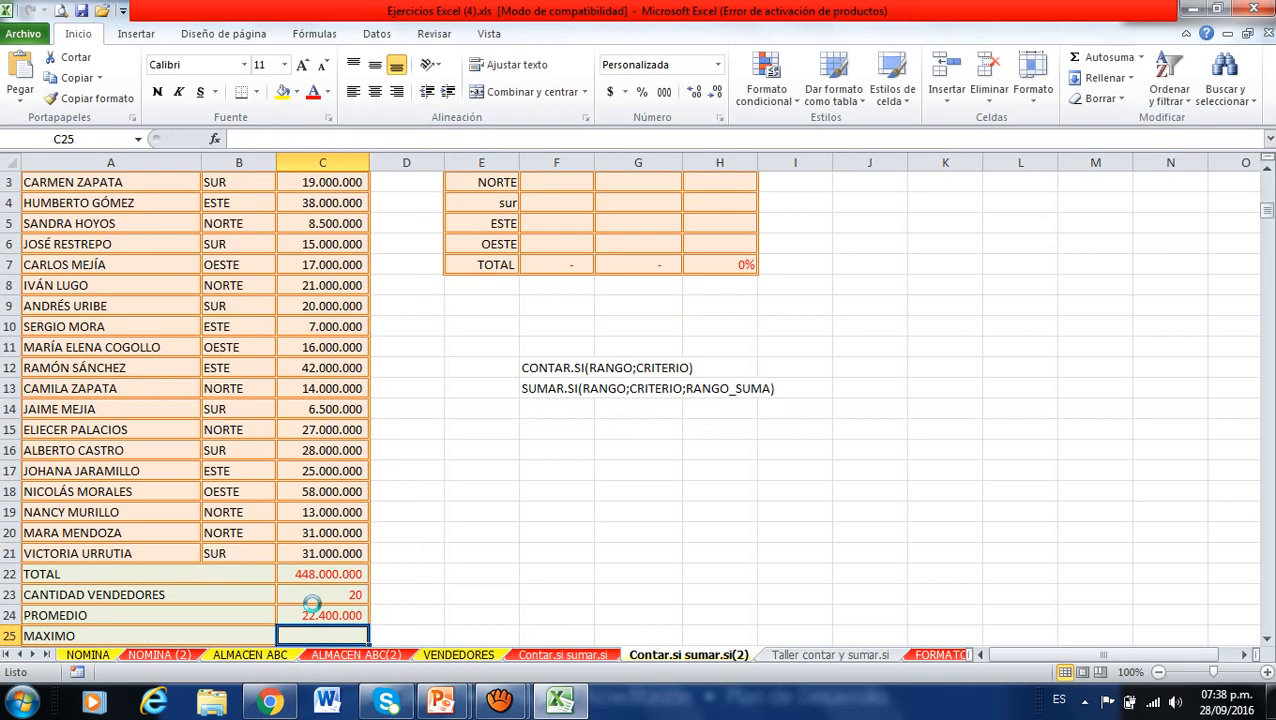
- Review the ZONA column, the CANTIDAD VENDEDORES formula in C23 and the VENTAS range C2:C21 that it counts
{"action": "scroll", "coordinate": [424, 561], "scroll_direction": "up", "scroll_amount": 1}
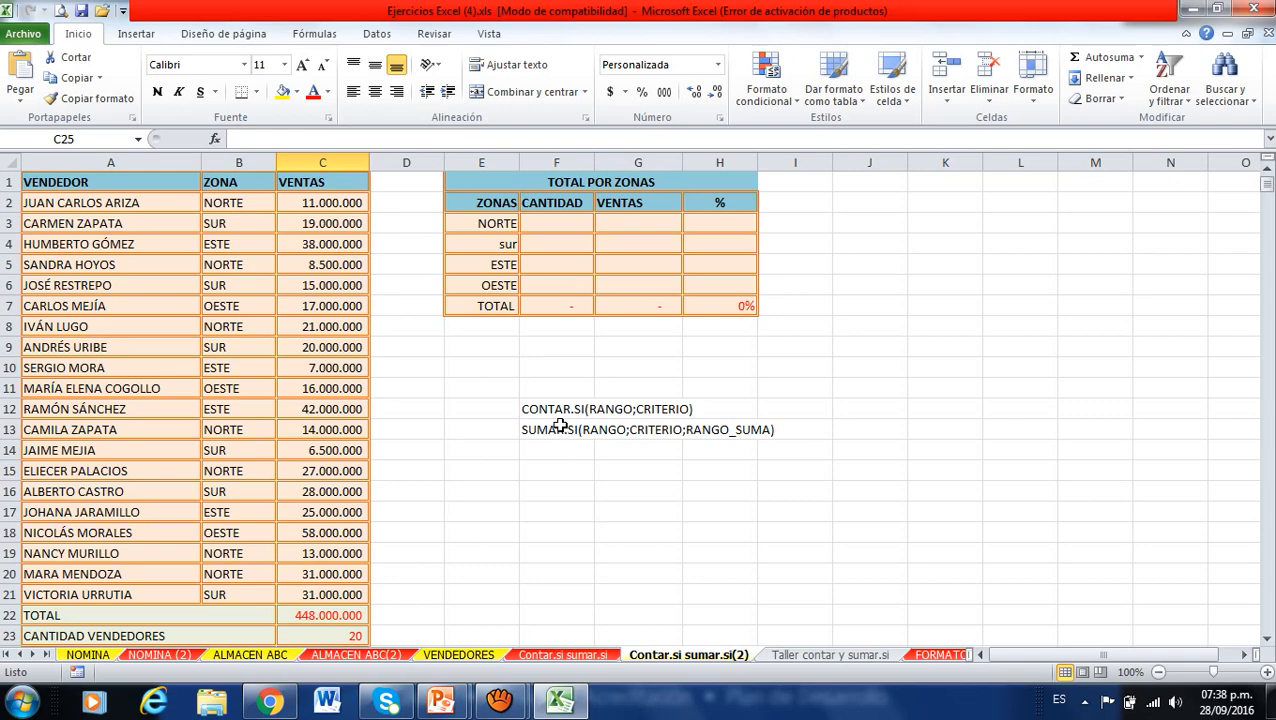
{"action": "left_click_drag", "start_coordinate": [248, 183], "coordinate": [228, 595]}
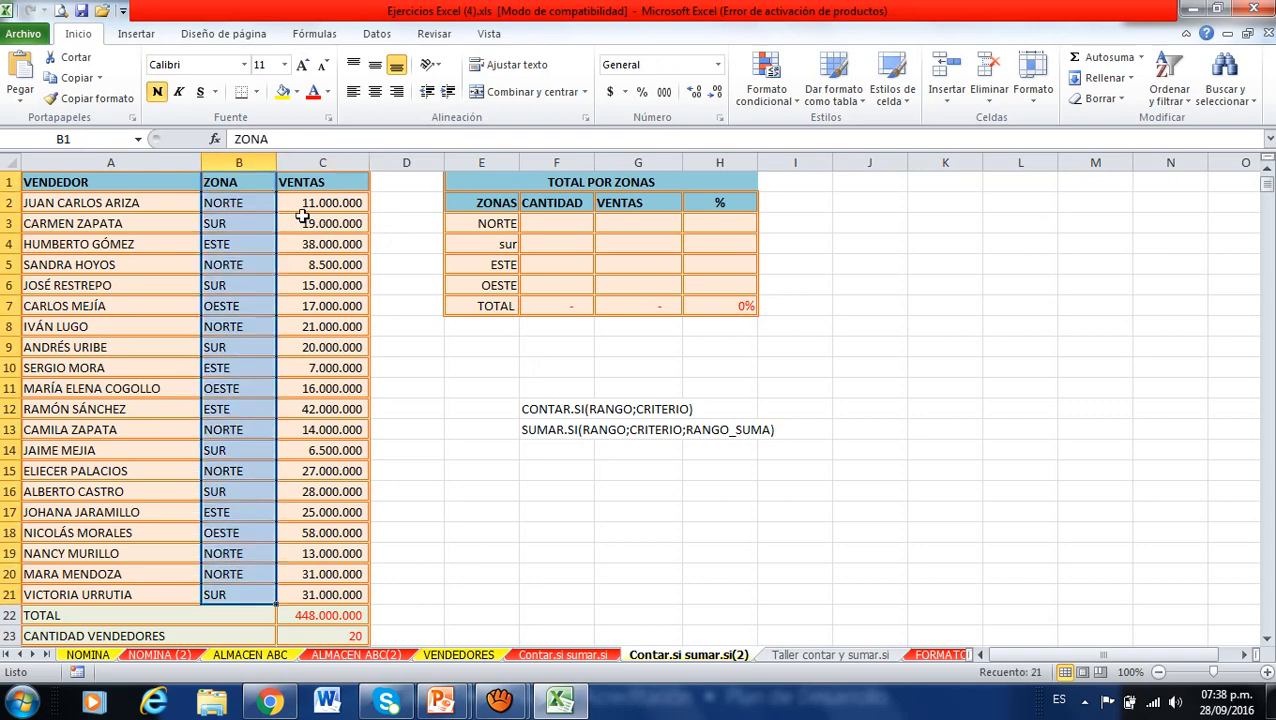
{"action": "left_click", "coordinate": [551, 222]}
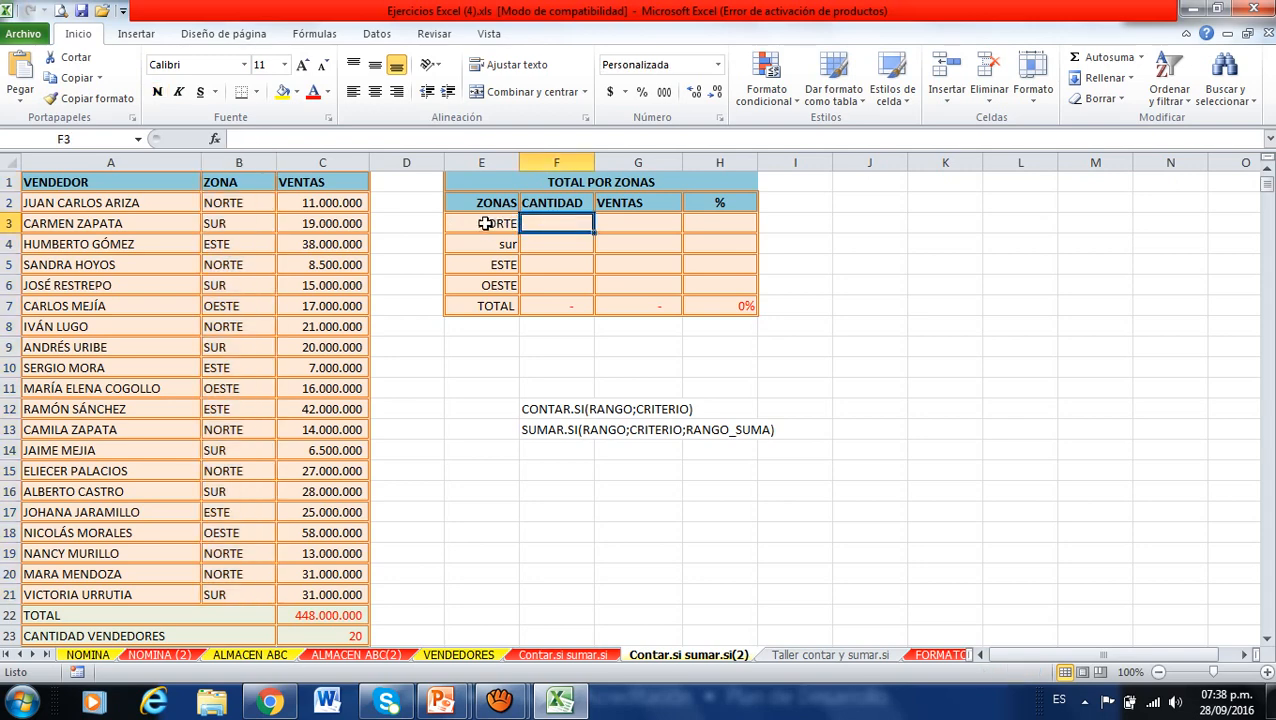
{"action": "left_click", "coordinate": [326, 639]}
{"action": "scroll", "coordinate": [330, 636], "scroll_direction": "down", "scroll_amount": 1}
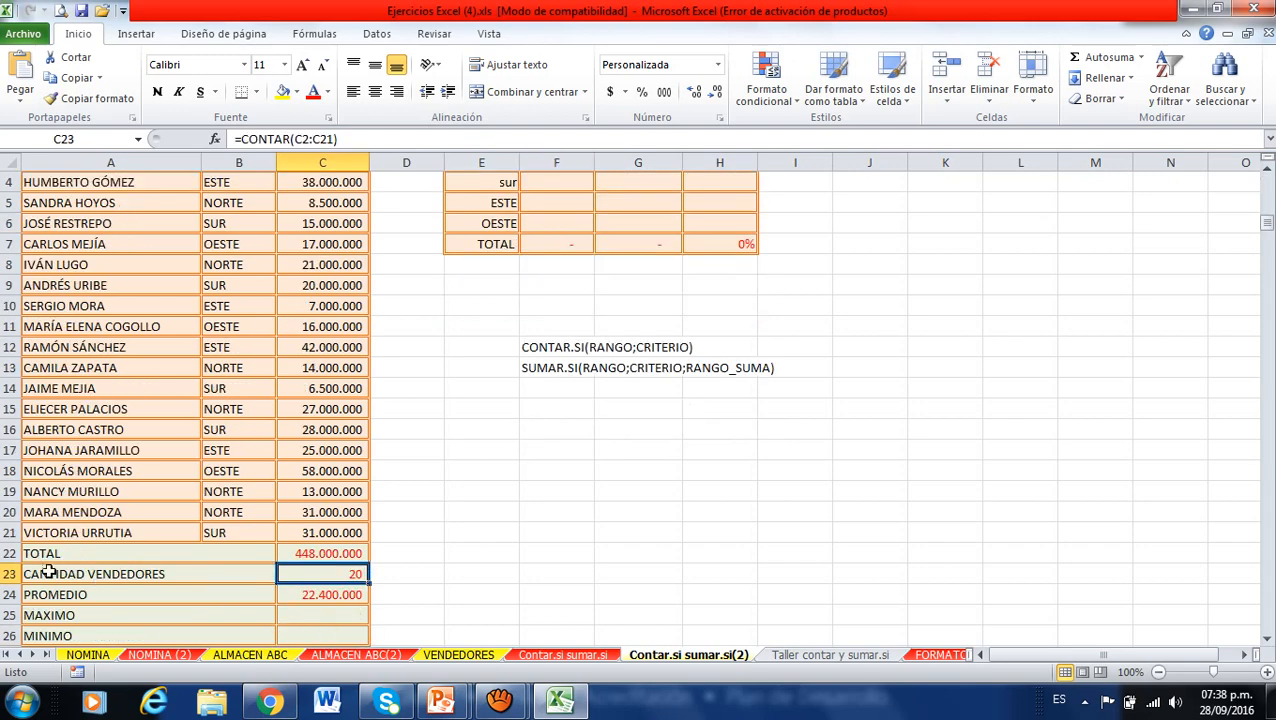
{"action": "left_click", "coordinate": [9, 573]}
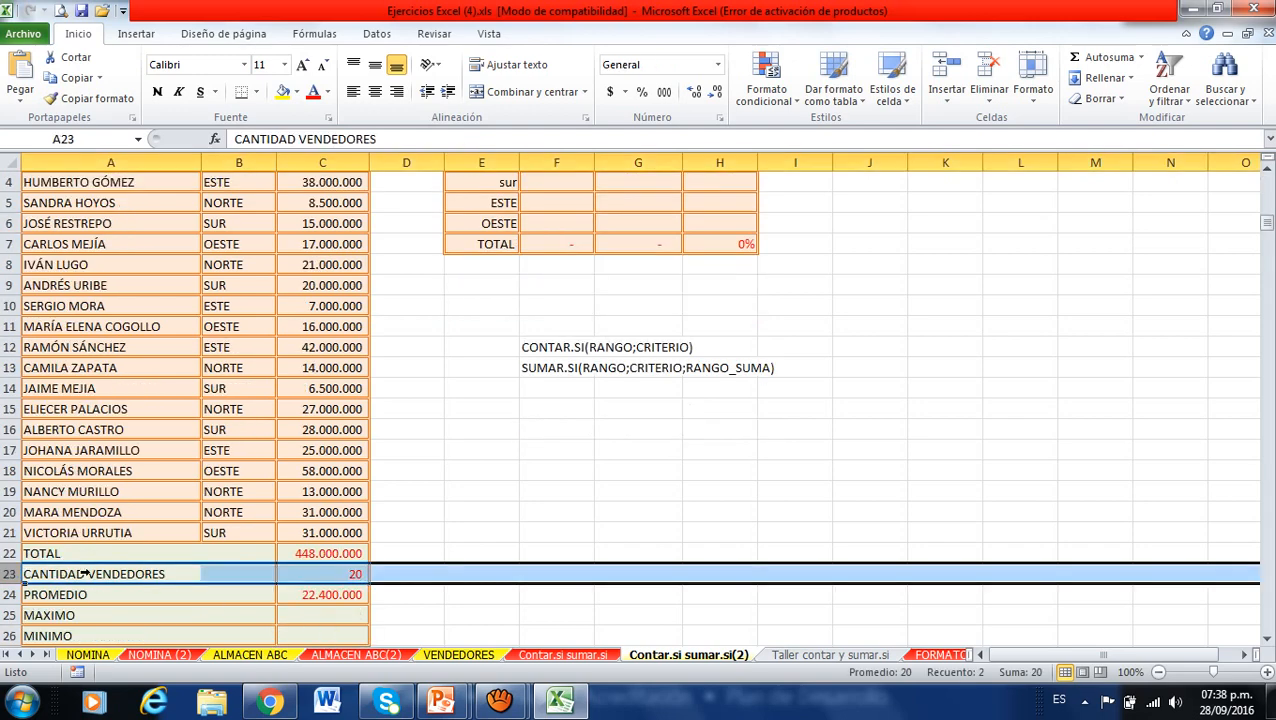
{"action": "left_click", "coordinate": [327, 575]}
{"action": "scroll", "coordinate": [330, 489], "scroll_direction": "up", "scroll_amount": 1}
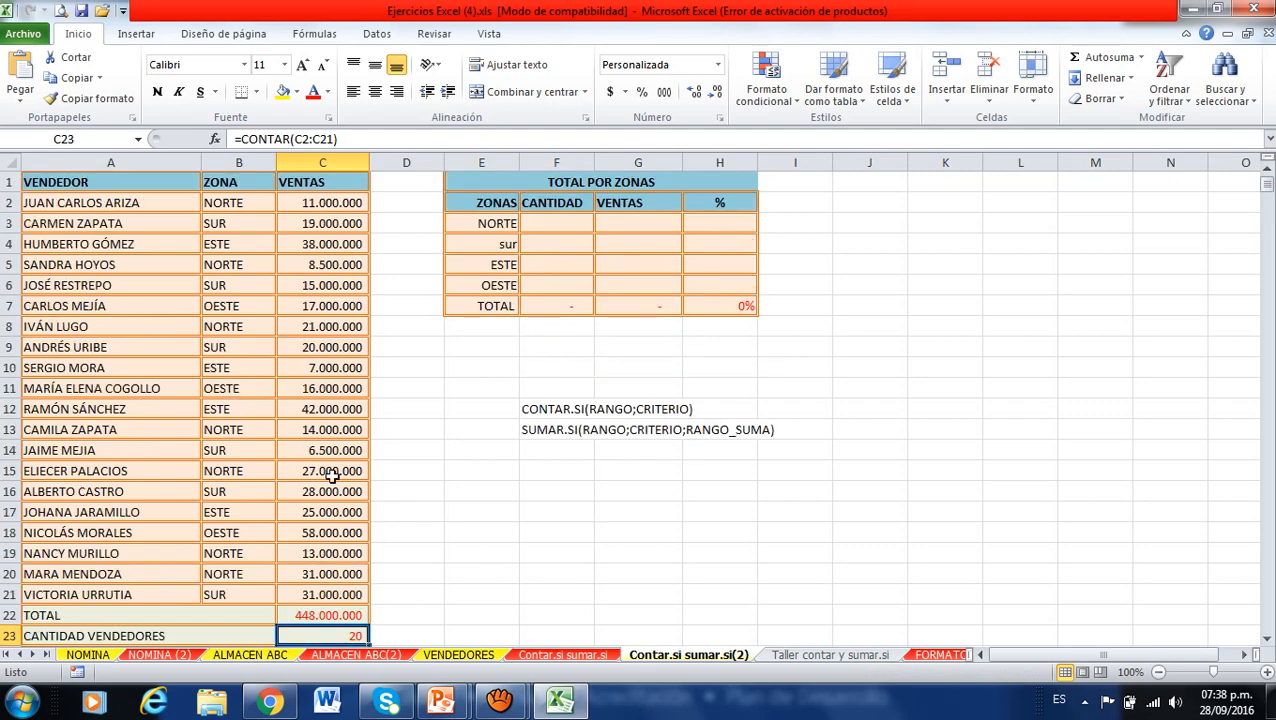
{"action": "left_click_drag", "start_coordinate": [340, 202], "coordinate": [340, 598]}
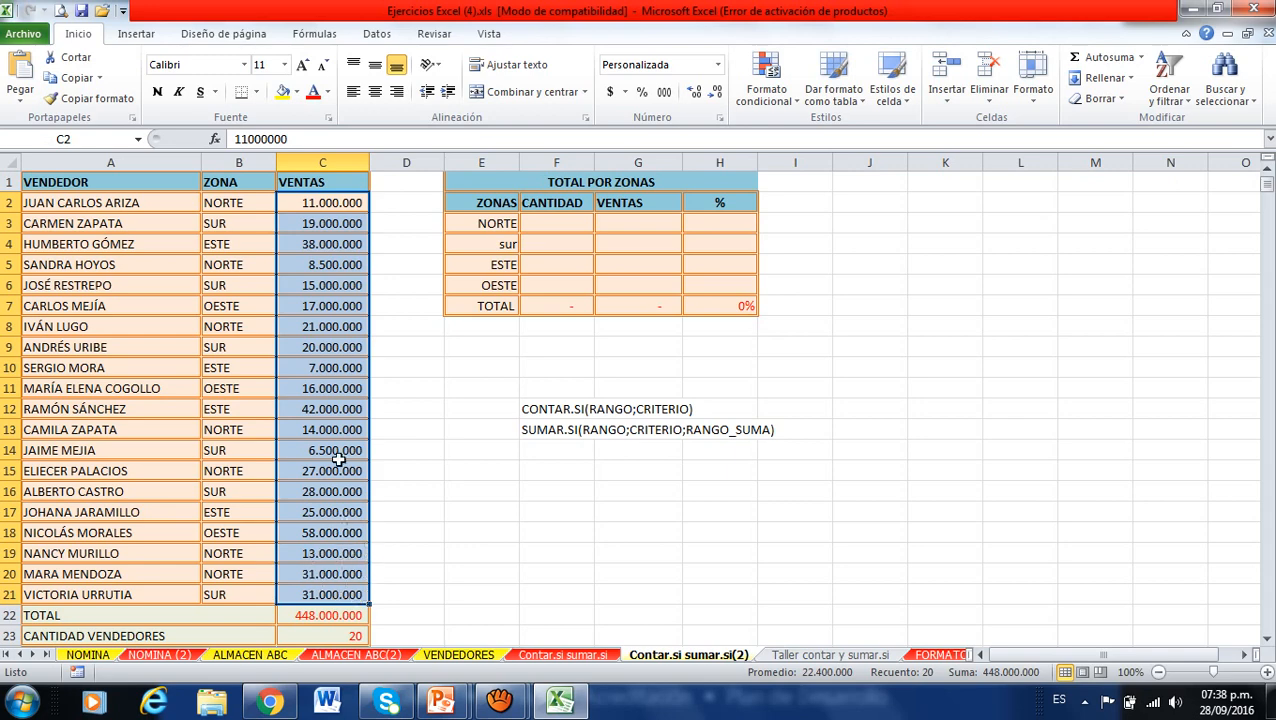
- Go through the NORTE, sur, ESTE and OESTE rows and their CANTIDAD cells in the TOTAL POR ZONAS table
{"action": "left_click", "coordinate": [498, 224]}
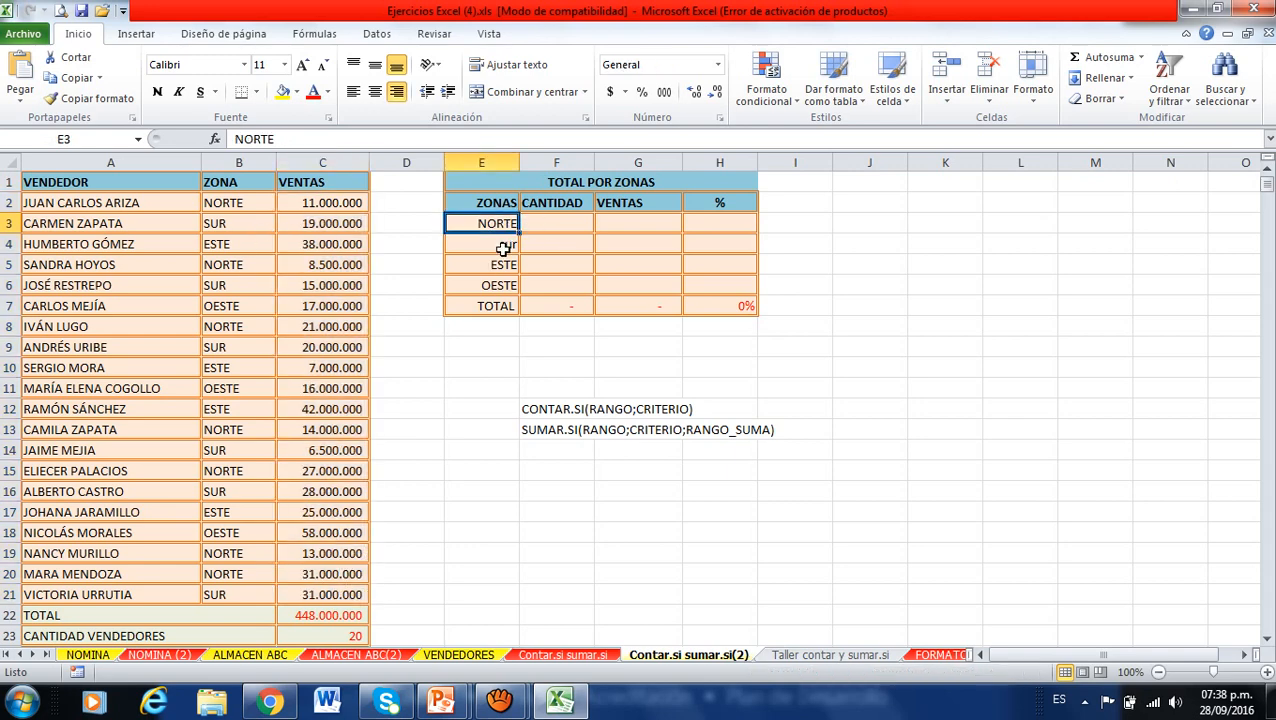
{"action": "key", "text": "Down"}
{"action": "left_click", "coordinate": [539, 243]}
{"action": "left_click", "coordinate": [498, 264]}
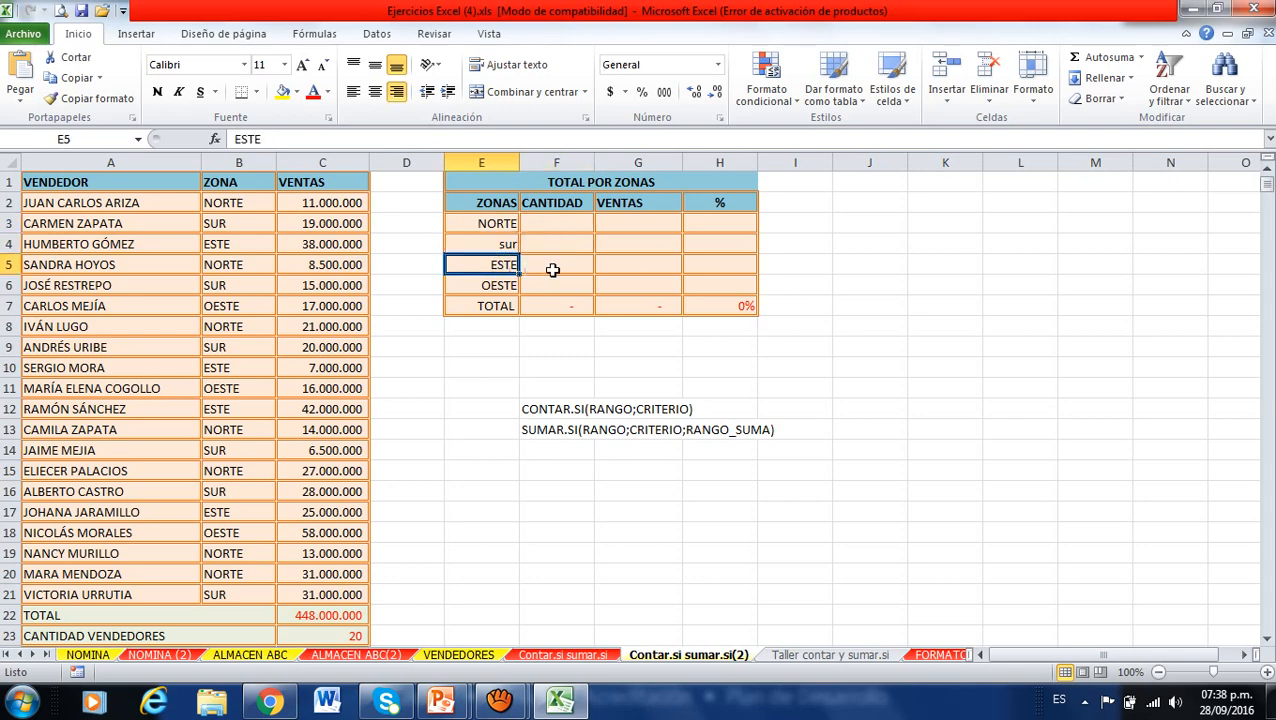
{"action": "left_click", "coordinate": [560, 269]}
{"action": "left_click", "coordinate": [498, 285]}
{"action": "left_click", "coordinate": [535, 285]}
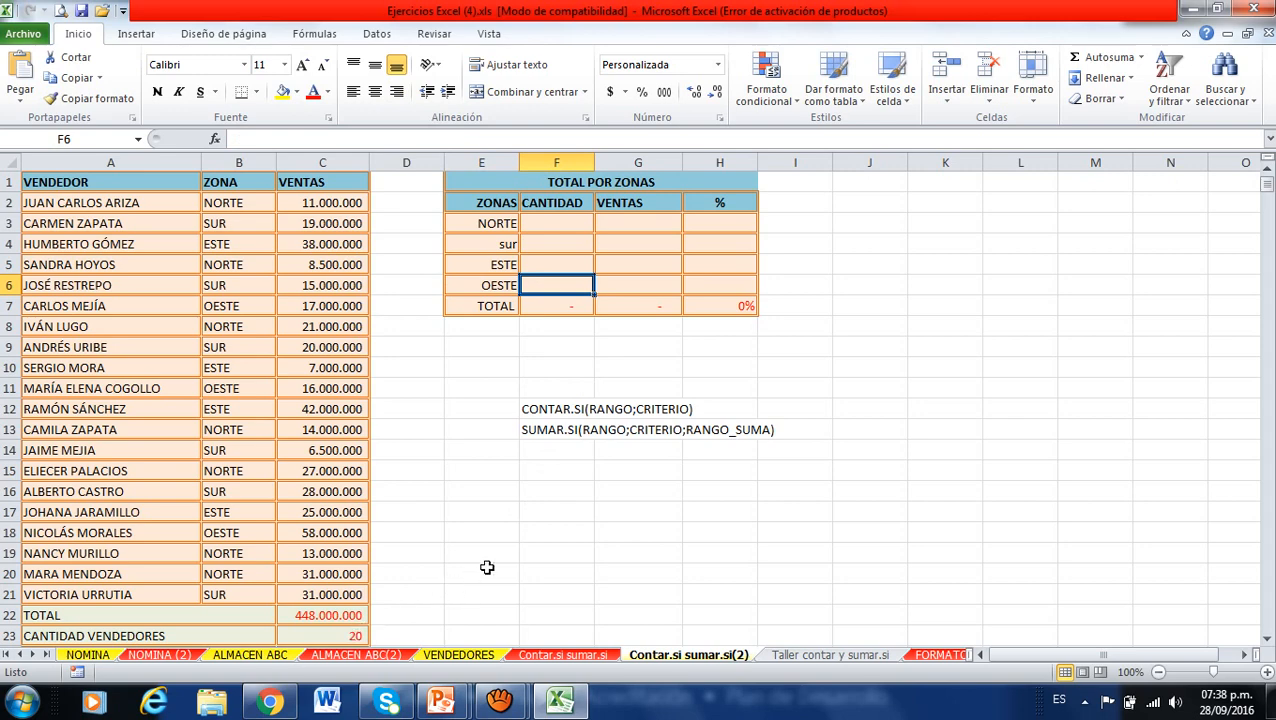
{"action": "left_click", "coordinate": [554, 505]}
{"action": "type", "text": "CONTAR"}
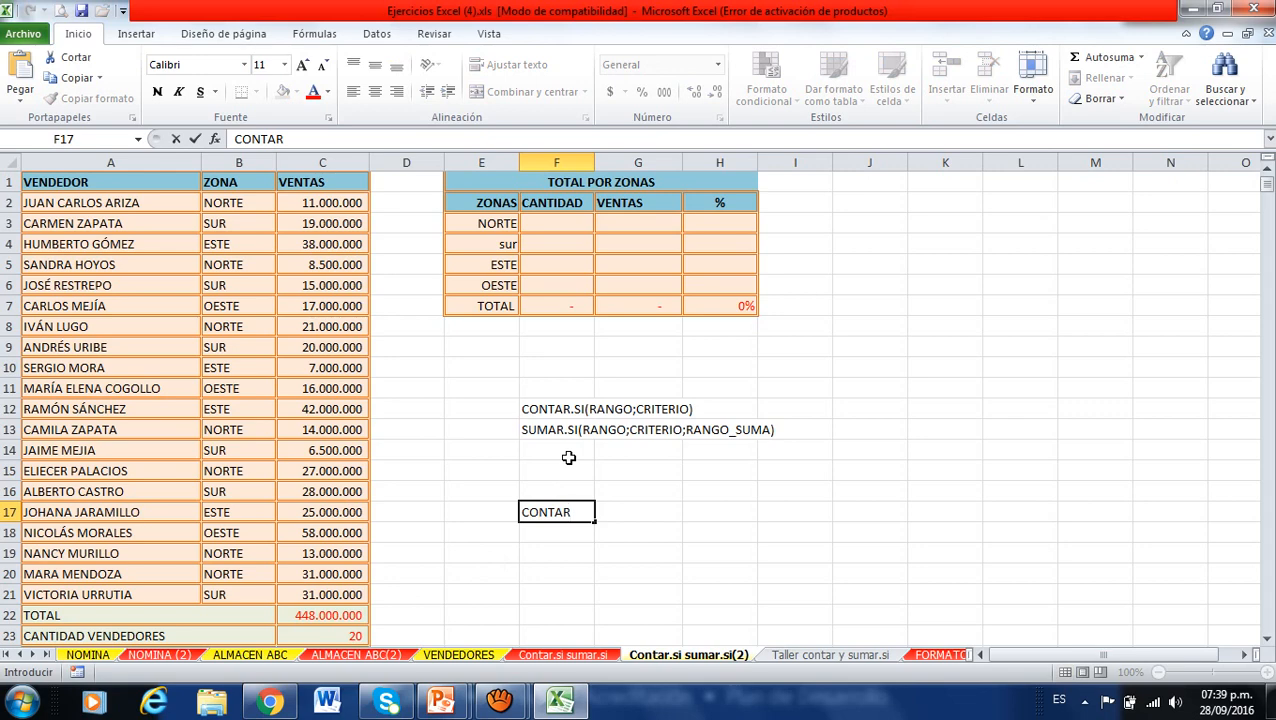
{"action": "key", "text": "Escape"}
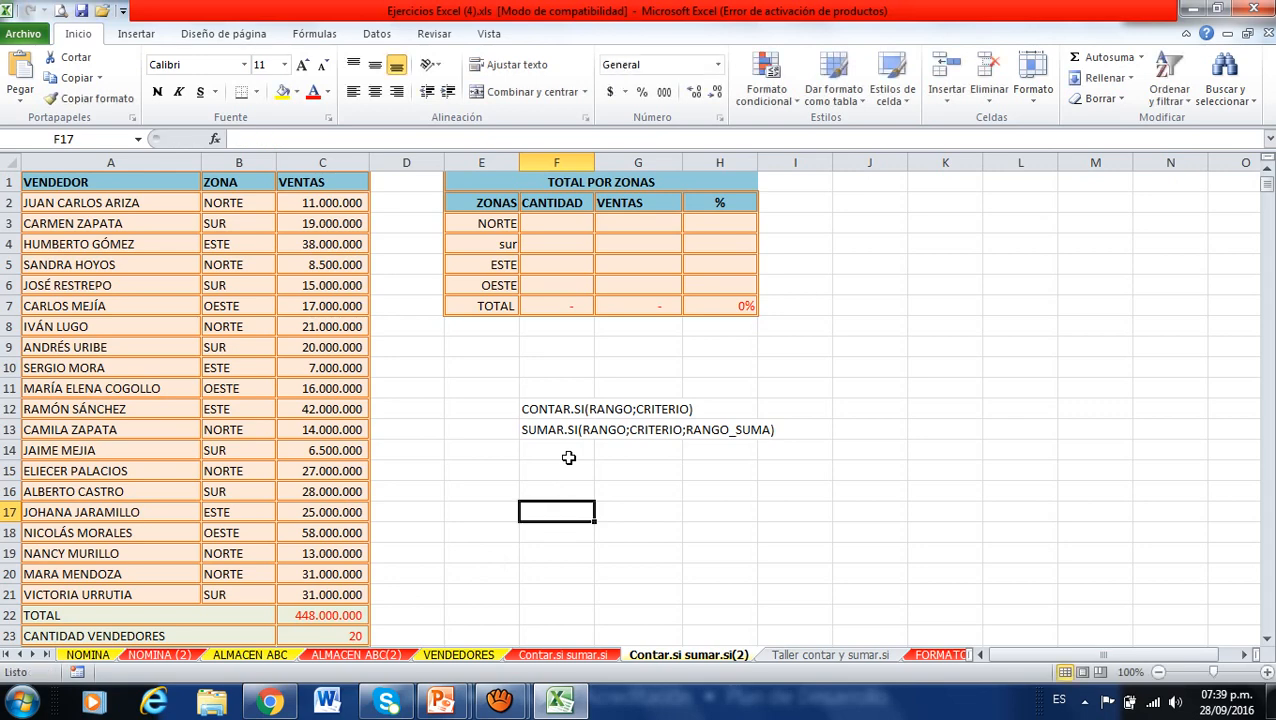
- Switch to the PowerPoint slideshow and view the slide explaining the range and criterion of the CONTAR.SI function
{"action": "left_click_drag", "start_coordinate": [355, 203], "coordinate": [335, 592]}
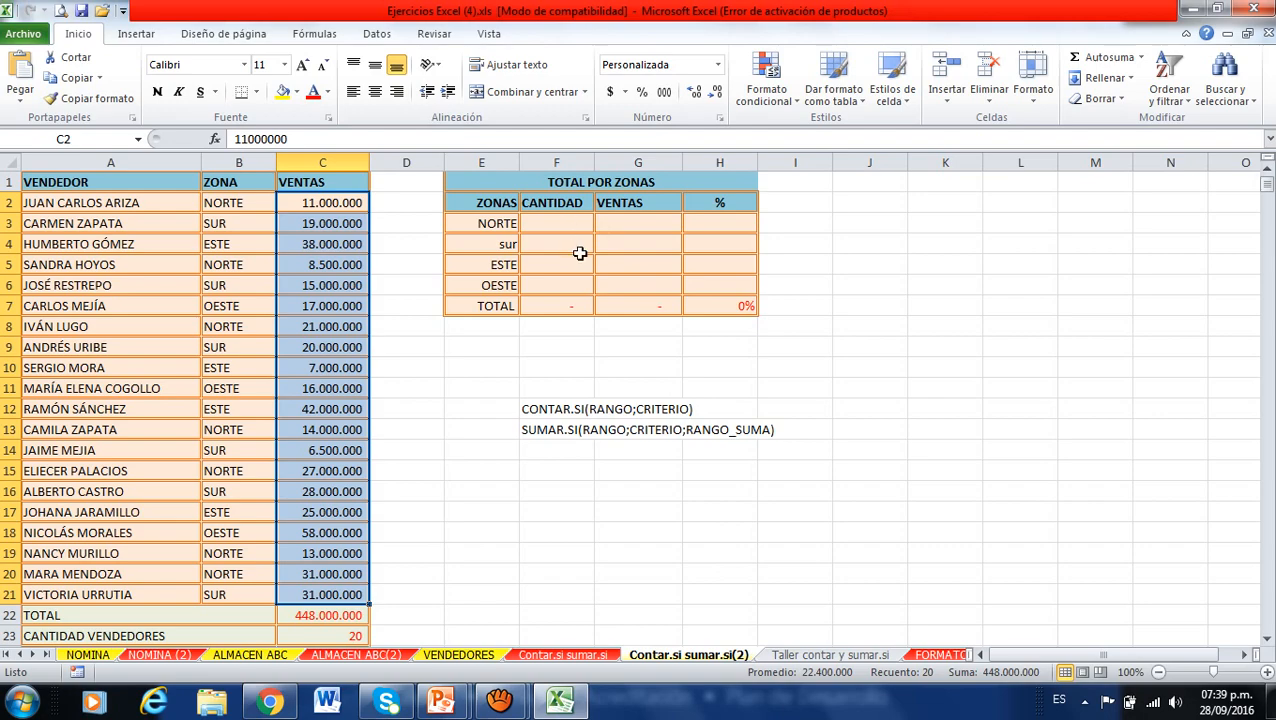
{"action": "key", "text": "alt+Tab"}
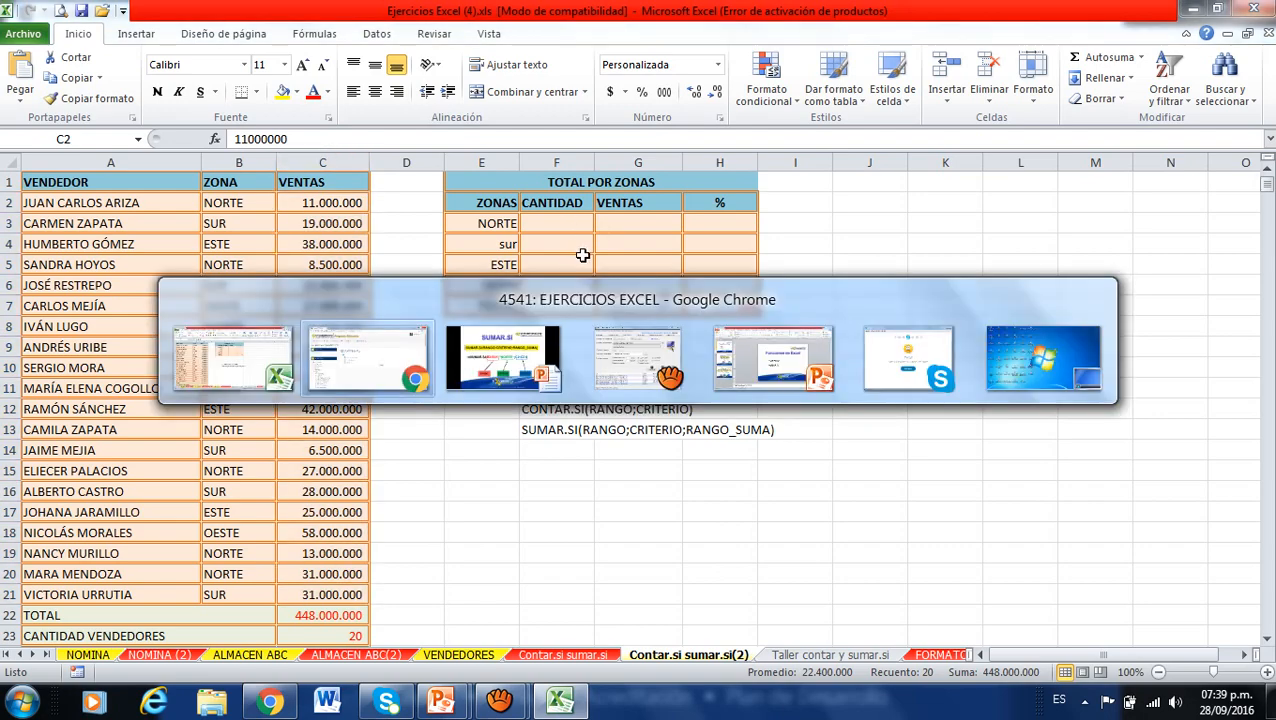
{"action": "key", "text": "Tab"}
{"action": "key", "text": "Left"}
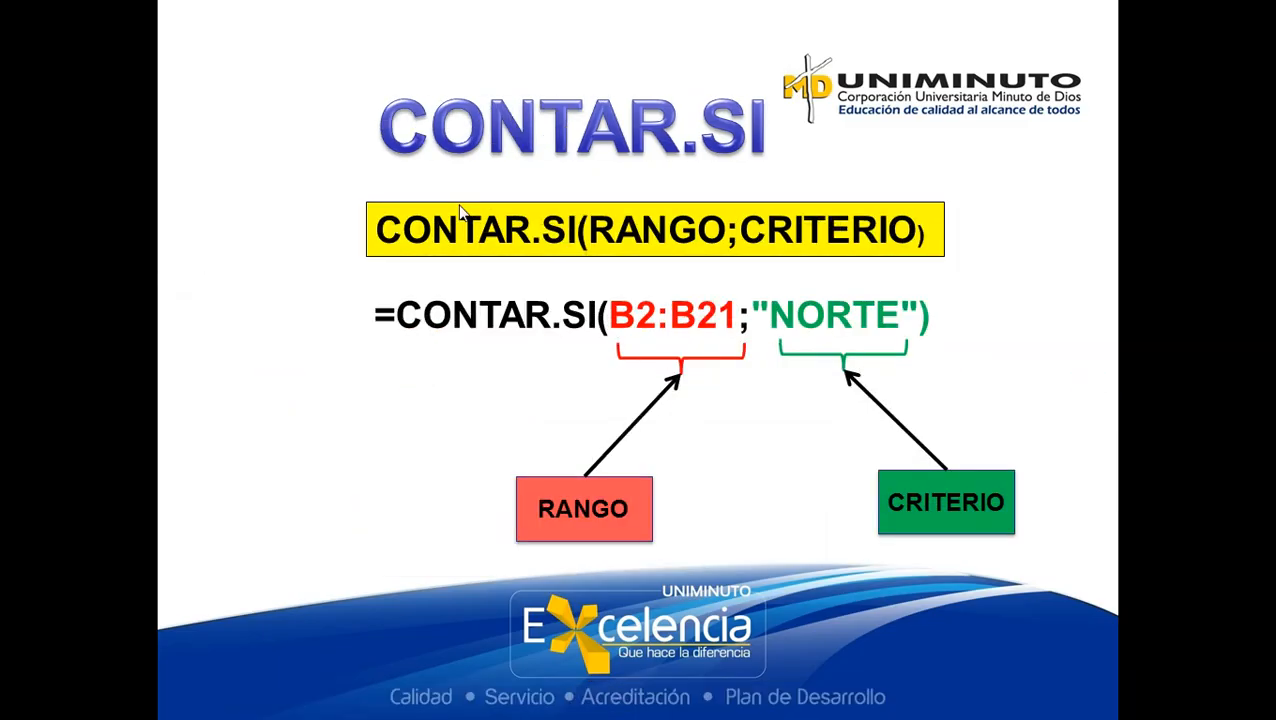
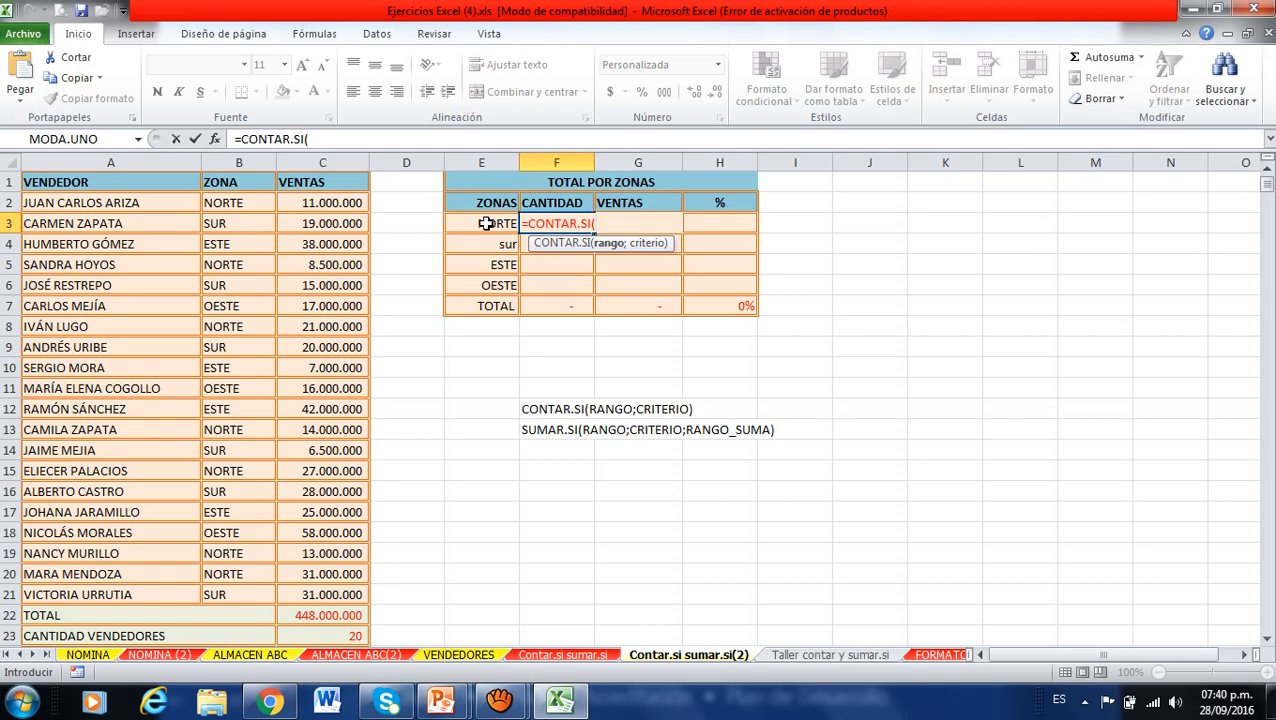
- Set the ZONA cells B2:B21 as the range of the CONTAR.SI formula in F3
{"action": "left_click_drag", "start_coordinate": [242, 201], "coordinate": [212, 594]}
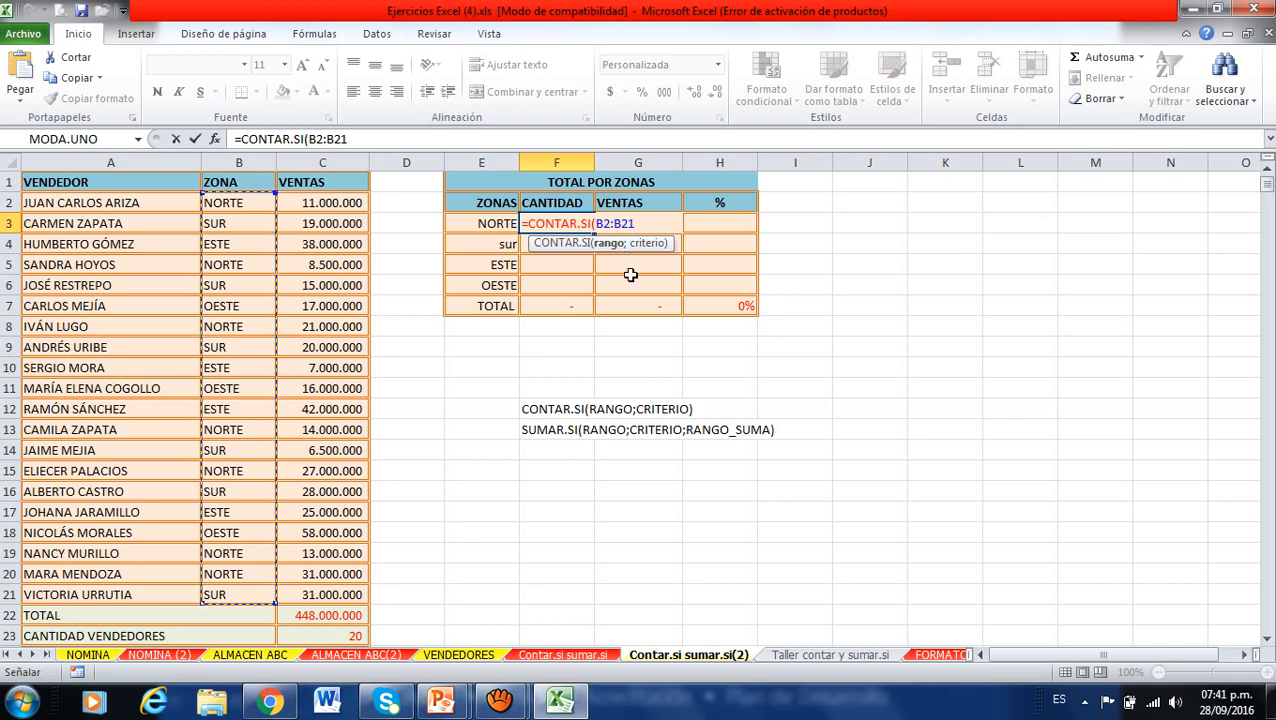
{"action": "type", "text": ";"}
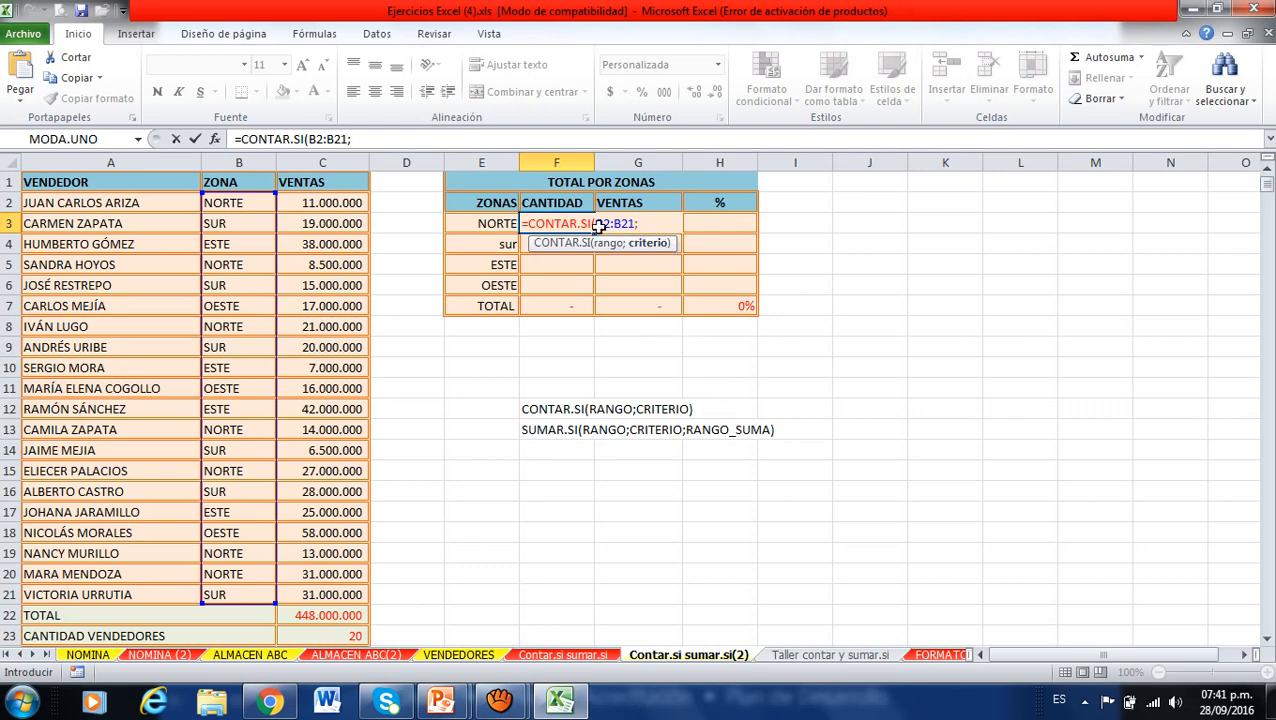
{"action": "left_click", "coordinate": [500, 221]}
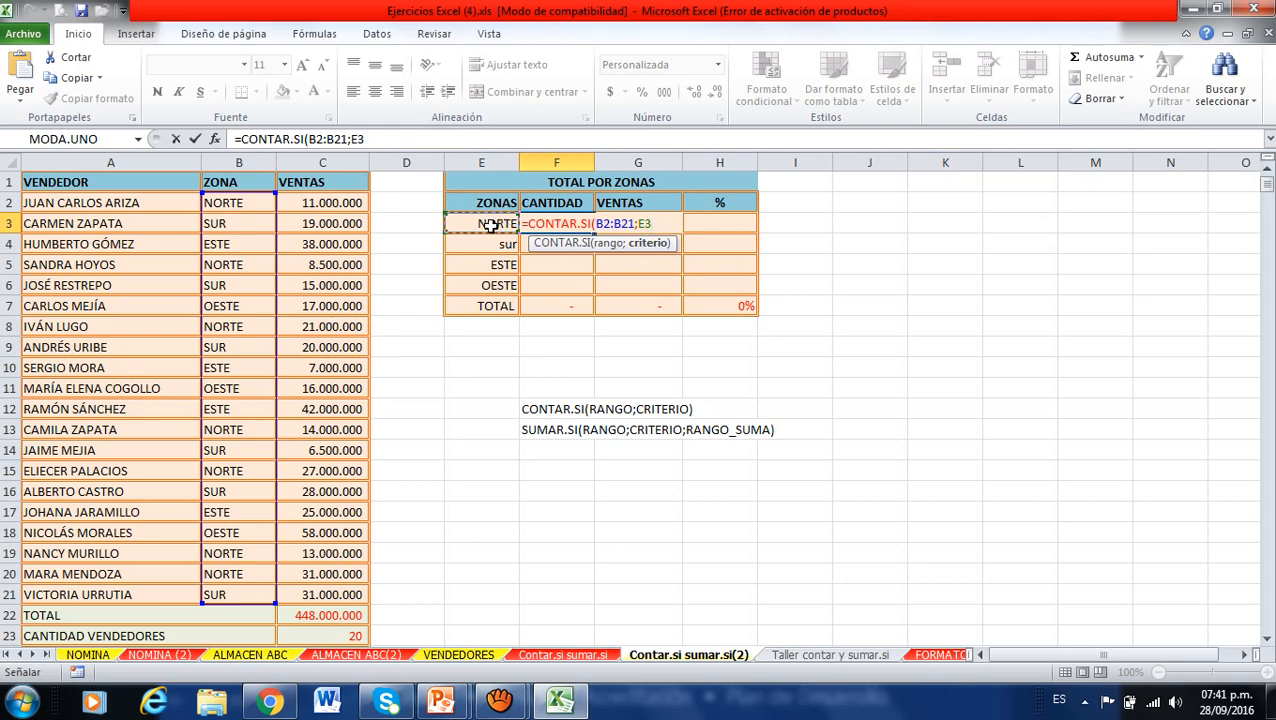
{"action": "key", "text": "BackSpace"}
{"action": "key", "text": "BackSpace"}
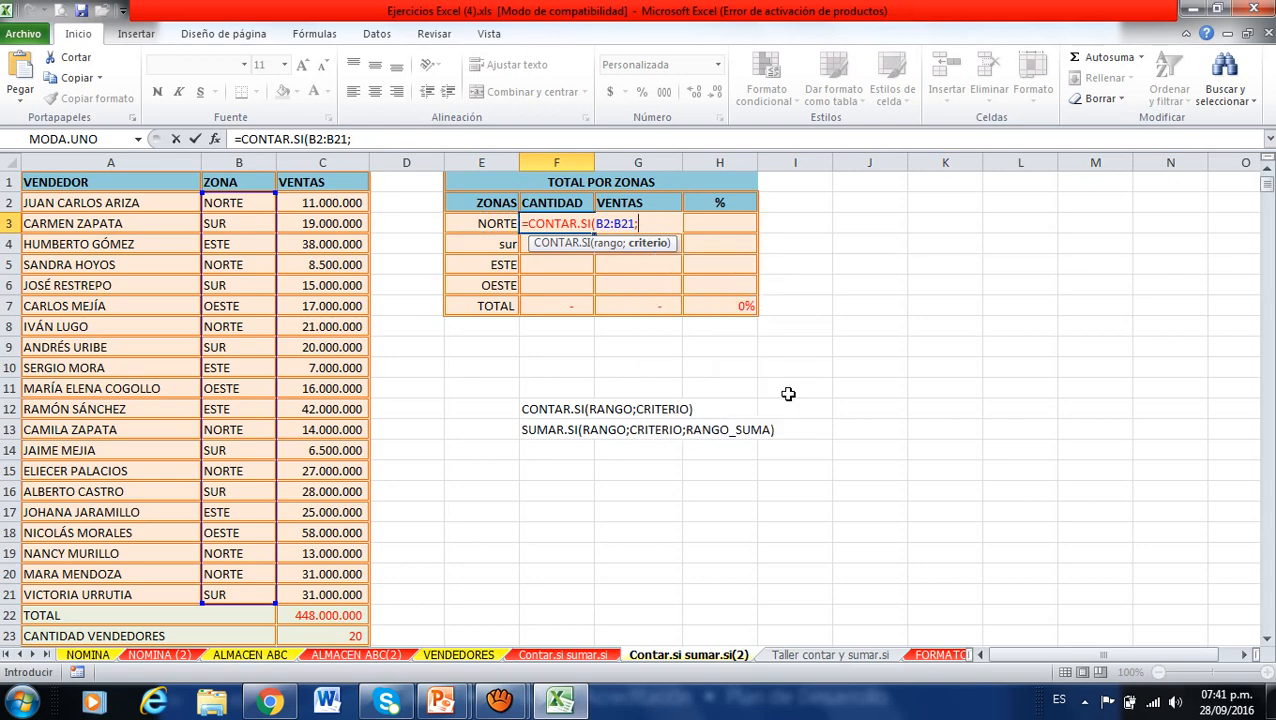
- Enter the quoted text "NORTE" as the criterion of the CONTAR.SI formula in F3
{"action": "type", "text": "\""}
{"action": "type", "text": "NOR"}
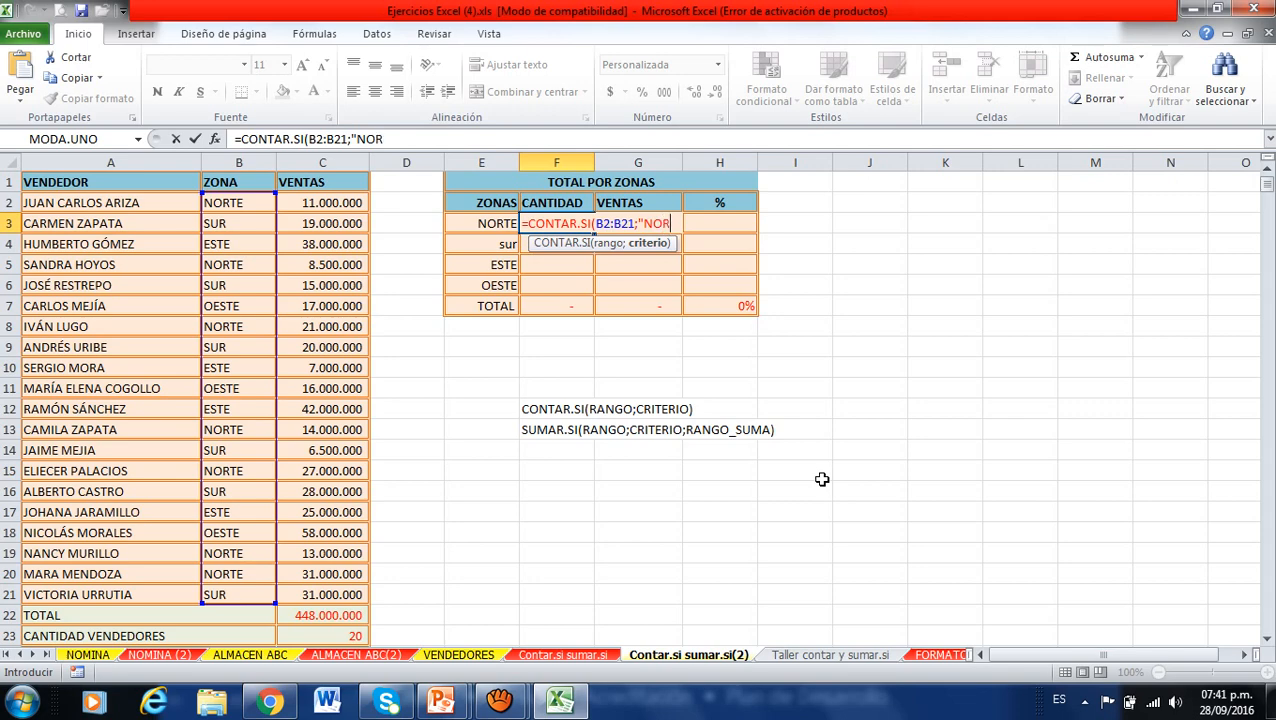
{"action": "type", "text": "TE\""}
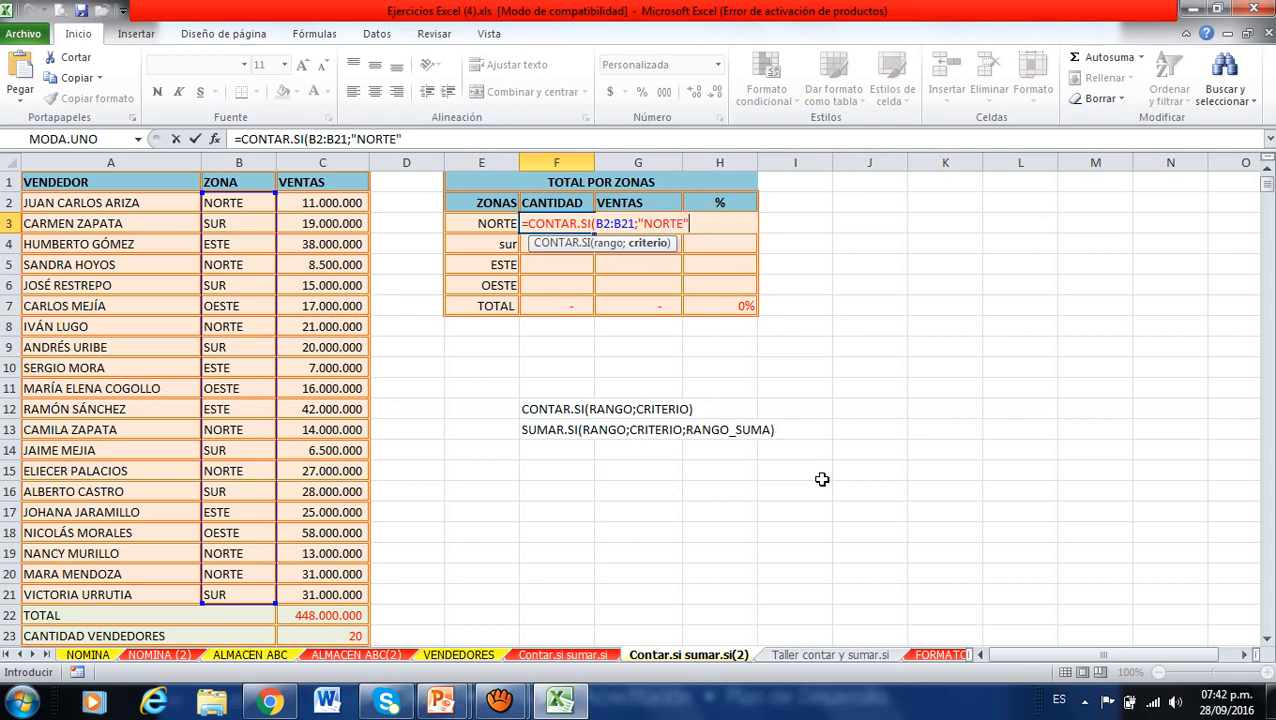
- Rewrite the criterion in lowercase as "norte" and complete the formula =CONTAR.SI(B2:B21;"norte") in F3
{"action": "key", "text": "BackSpace"}
{"action": "key", "text": "BackSpace"}
{"action": "key", "text": "BackSpace"}
{"action": "key", "text": "BackSpace"}
{"action": "key", "text": "BackSpace"}
{"action": "key", "text": "BackSpace"}
{"action": "type", "text": "norte"}
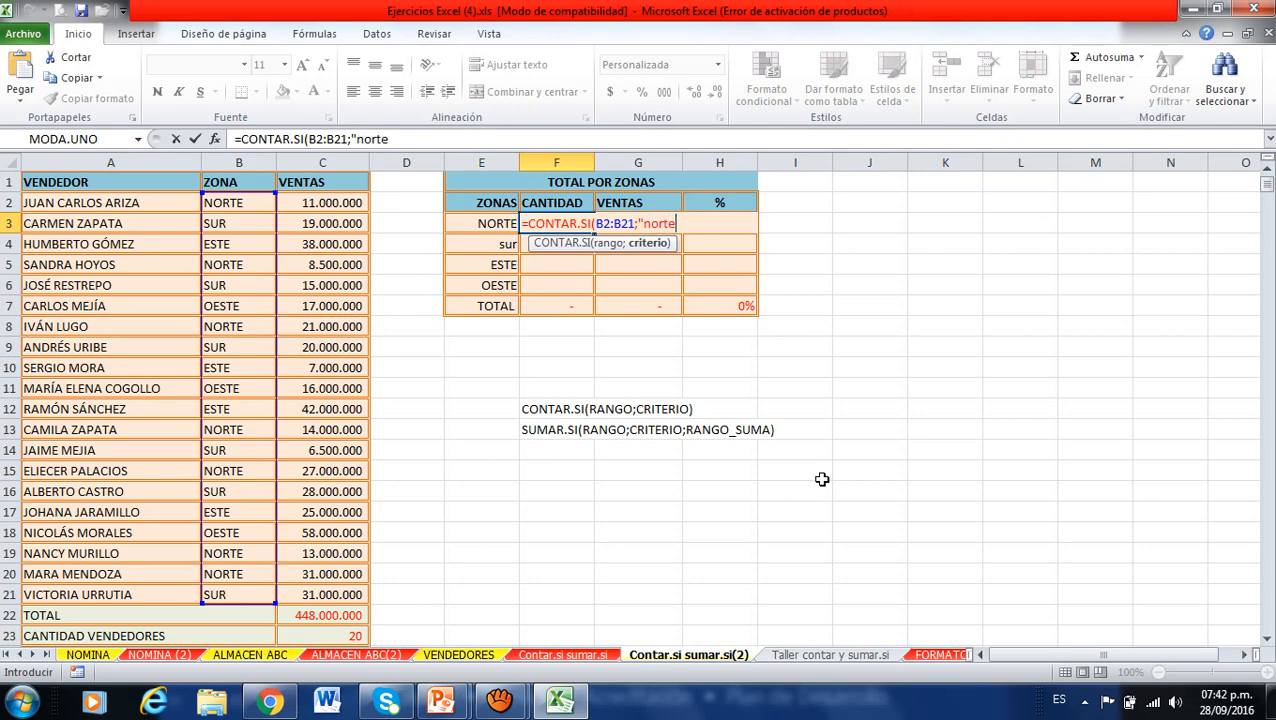
{"action": "type", "text": "\")"}
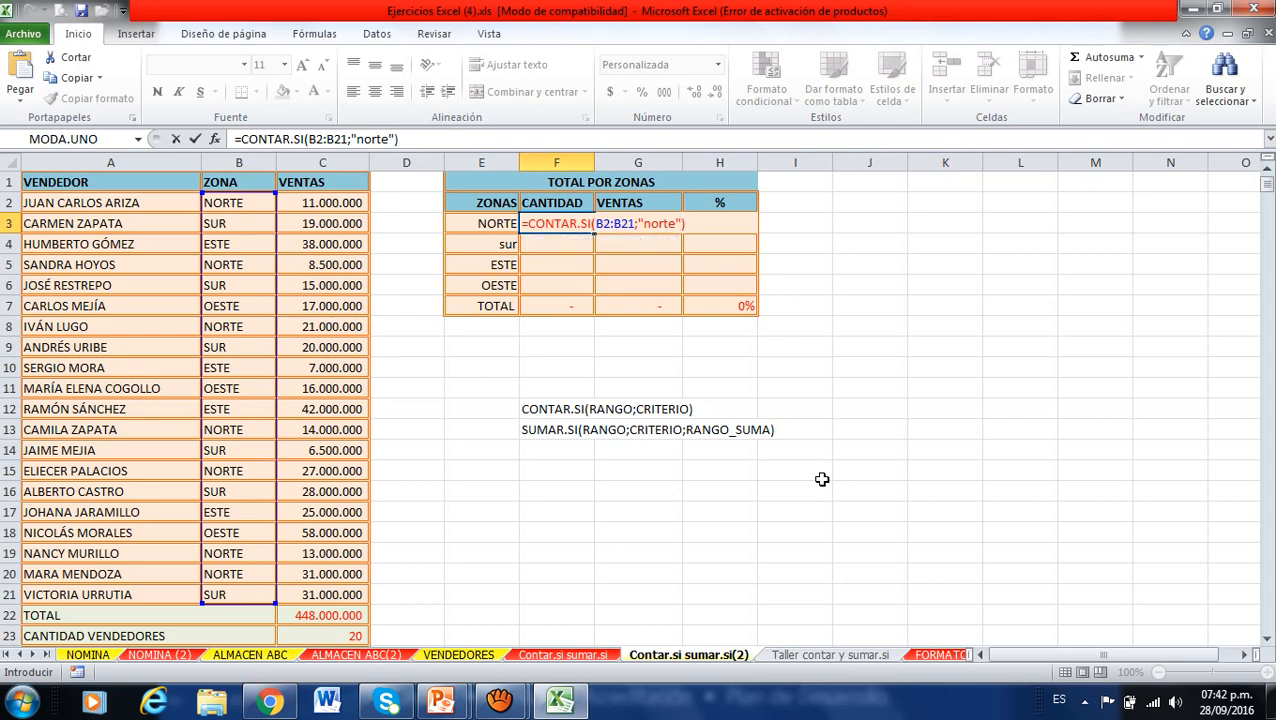
{"action": "key", "text": "Return"}
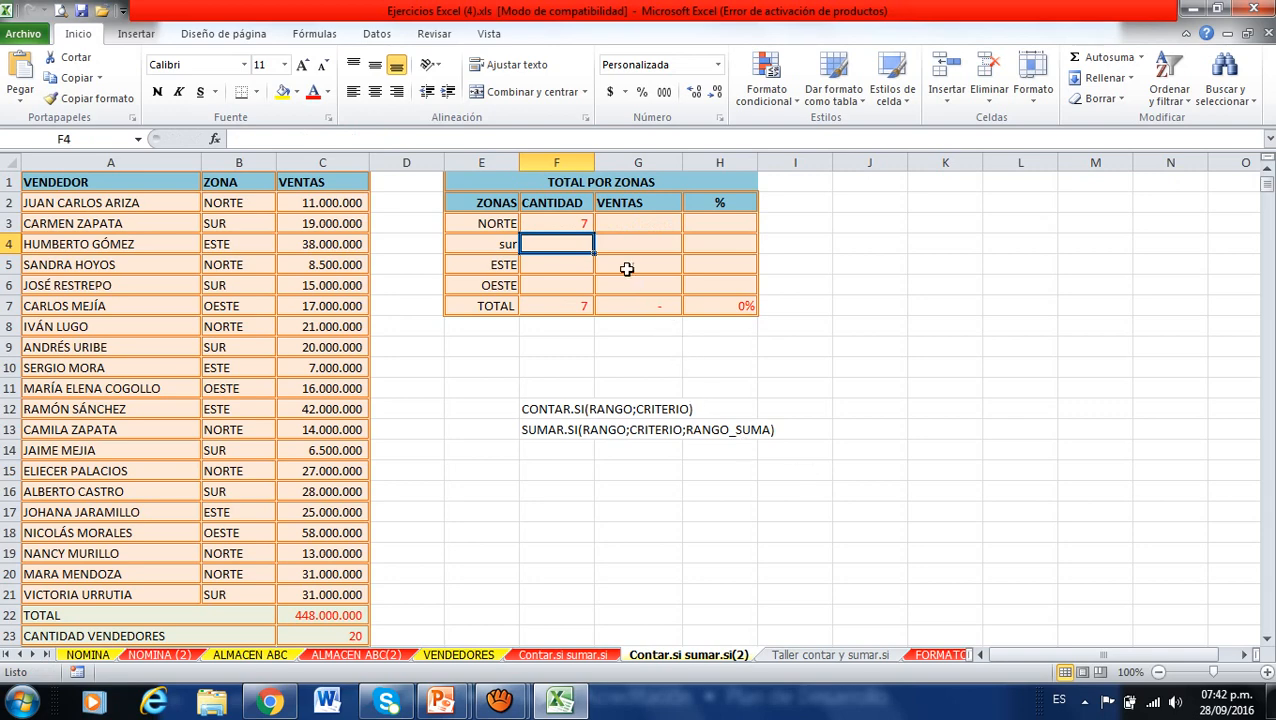
- Review the CONTAR.SI formula in F3 and the ZONA range B2:B21 that it counts
{"action": "left_click", "coordinate": [571, 221]}
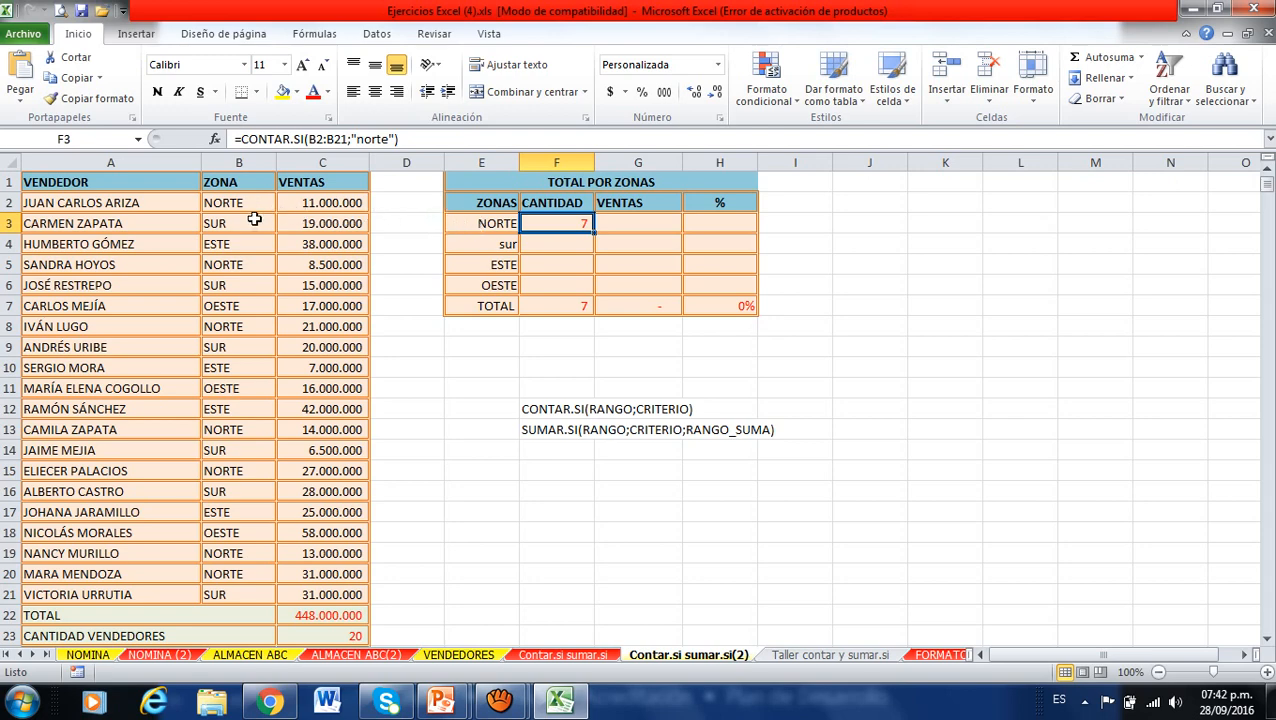
{"action": "double_click", "coordinate": [535, 223]}
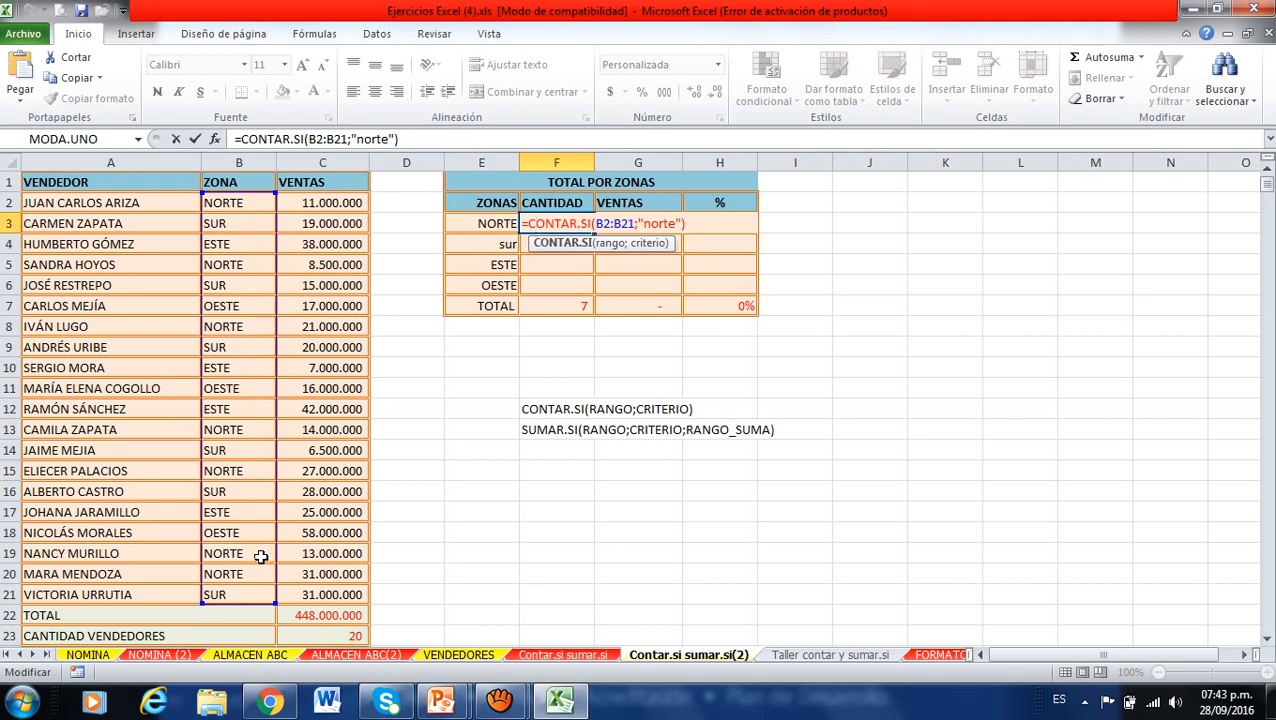
{"action": "key", "text": "Return"}
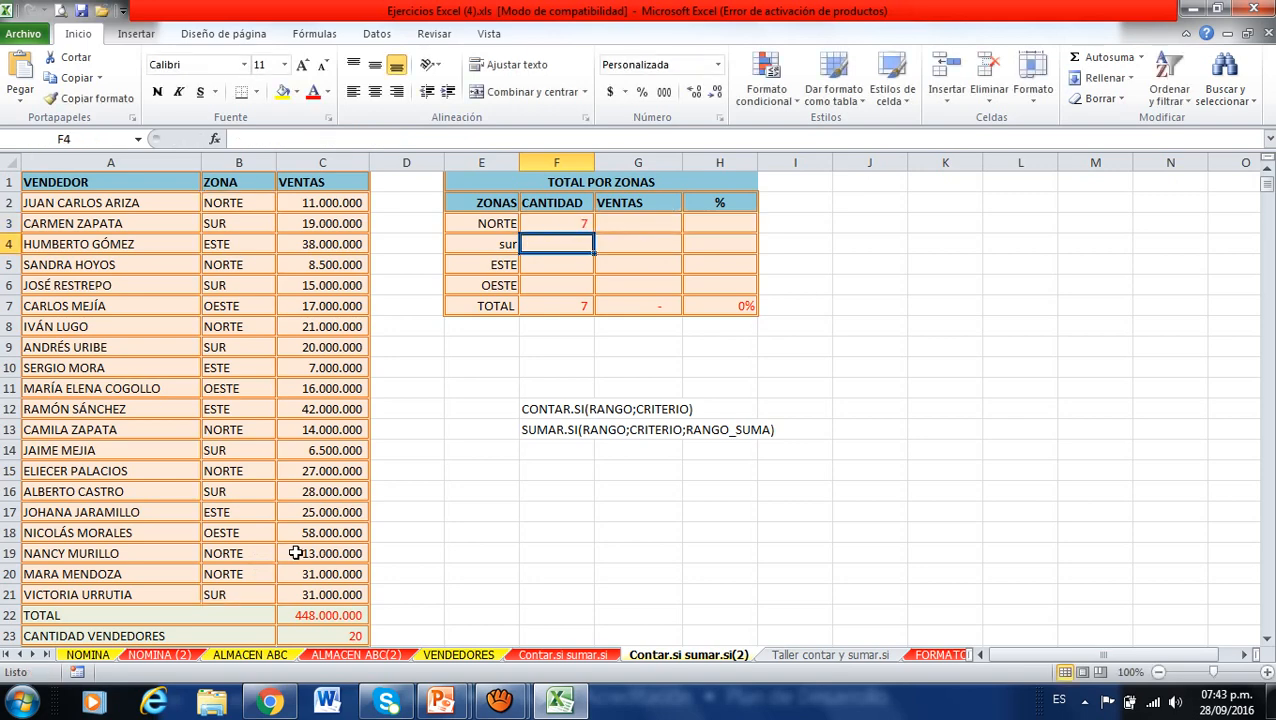
{"action": "left_click", "coordinate": [540, 222]}
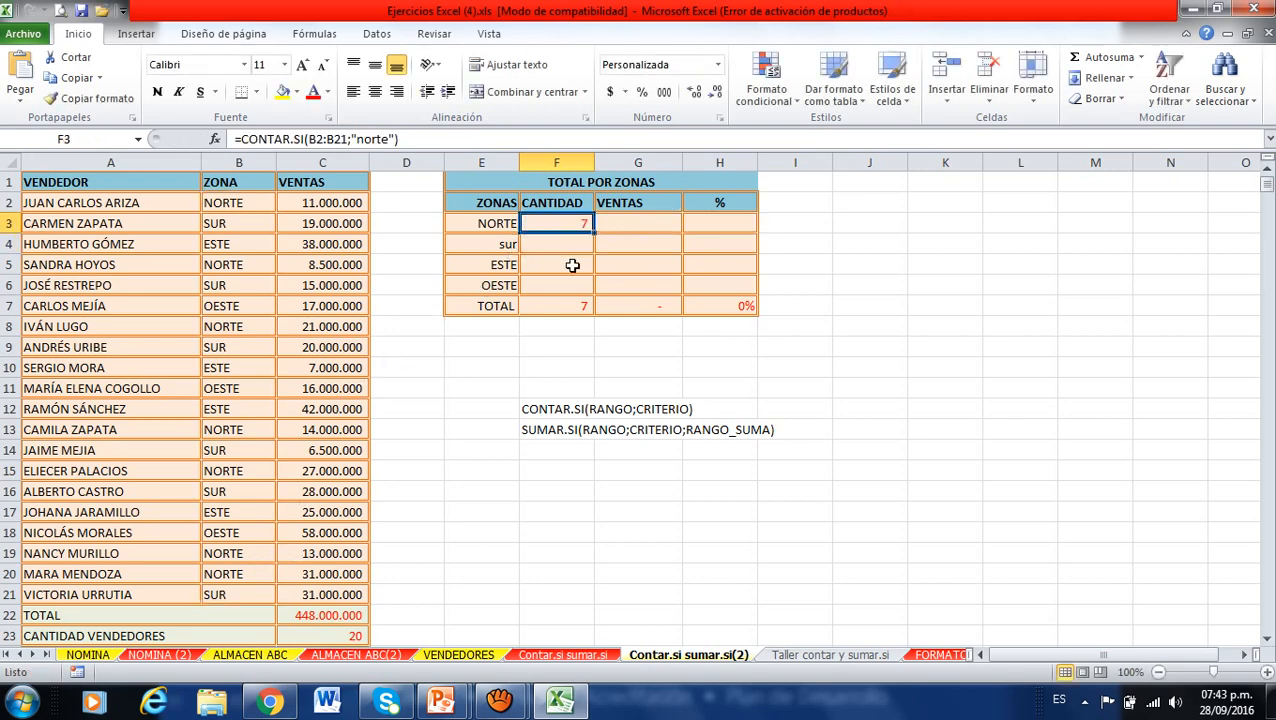
- Count the sellers in zone sur in cell F4 with CONTAR.SI over B2:B21, using cell E4 as the criterion
{"action": "left_click", "coordinate": [572, 244]}
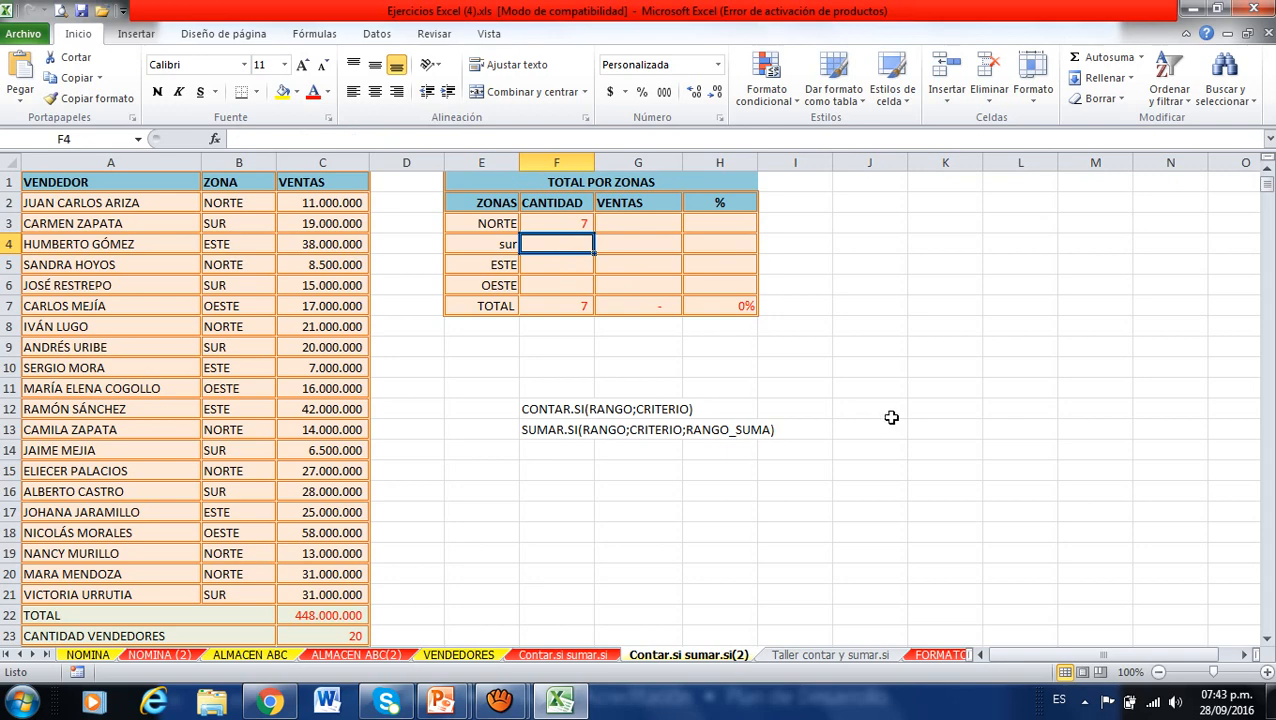
{"action": "type", "text": "="}
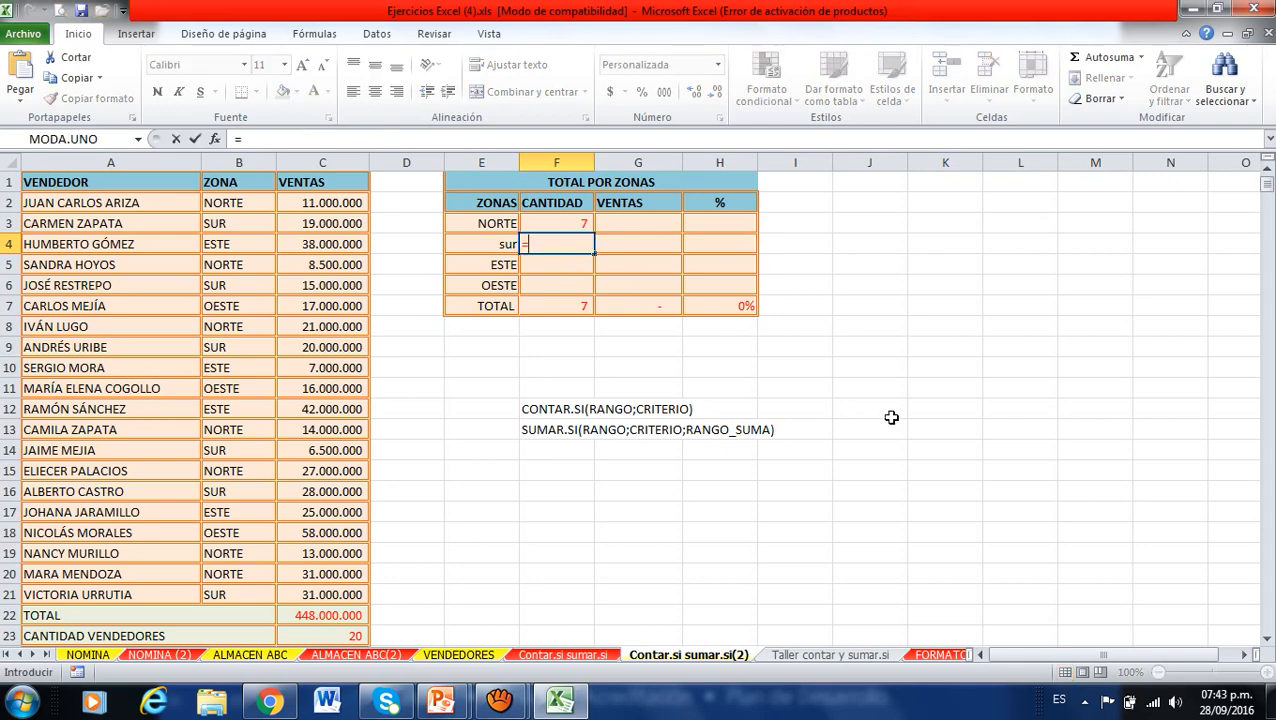
{"action": "type", "text": "con"}
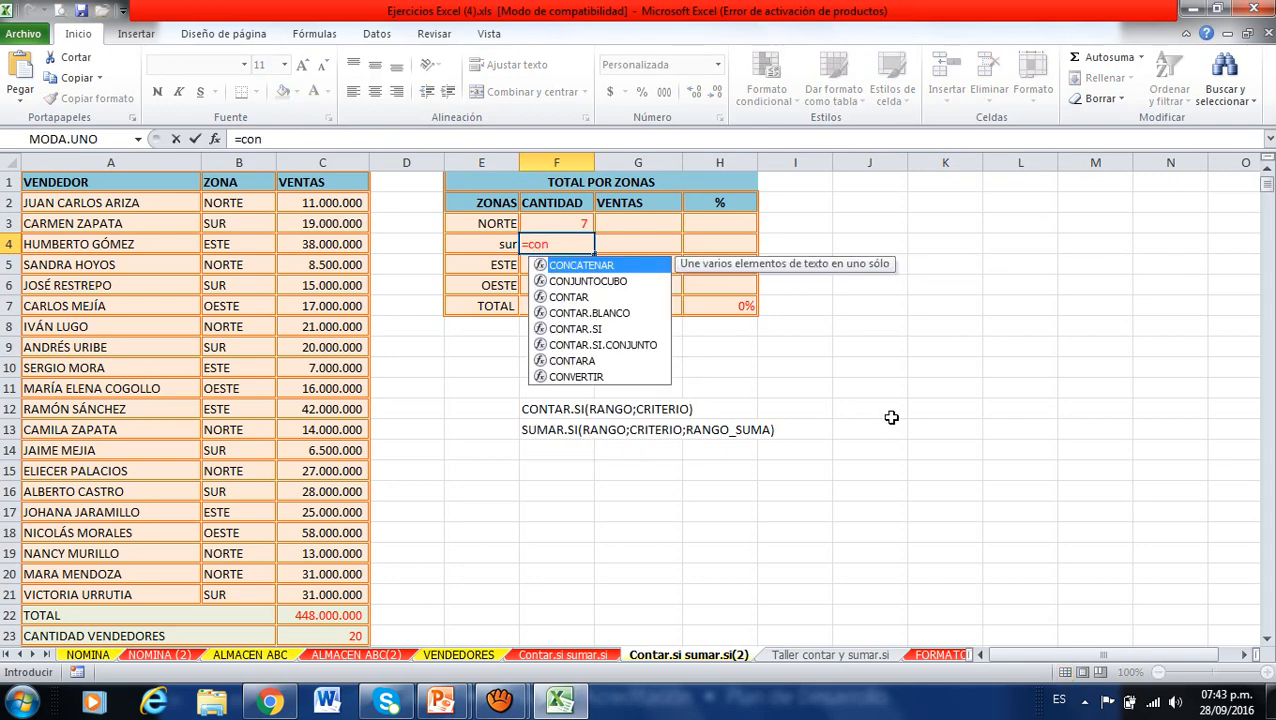
{"action": "type", "text": "tar"}
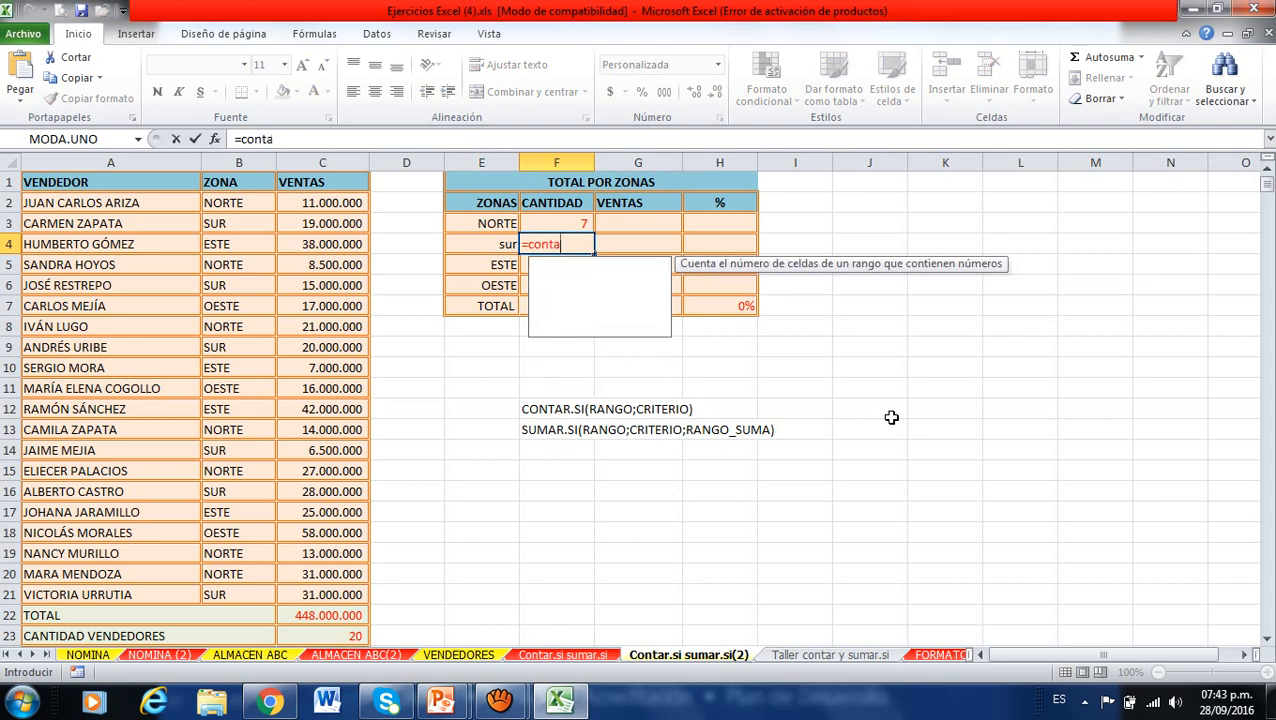
{"action": "key", "text": "Down"}
{"action": "key", "text": "Down"}
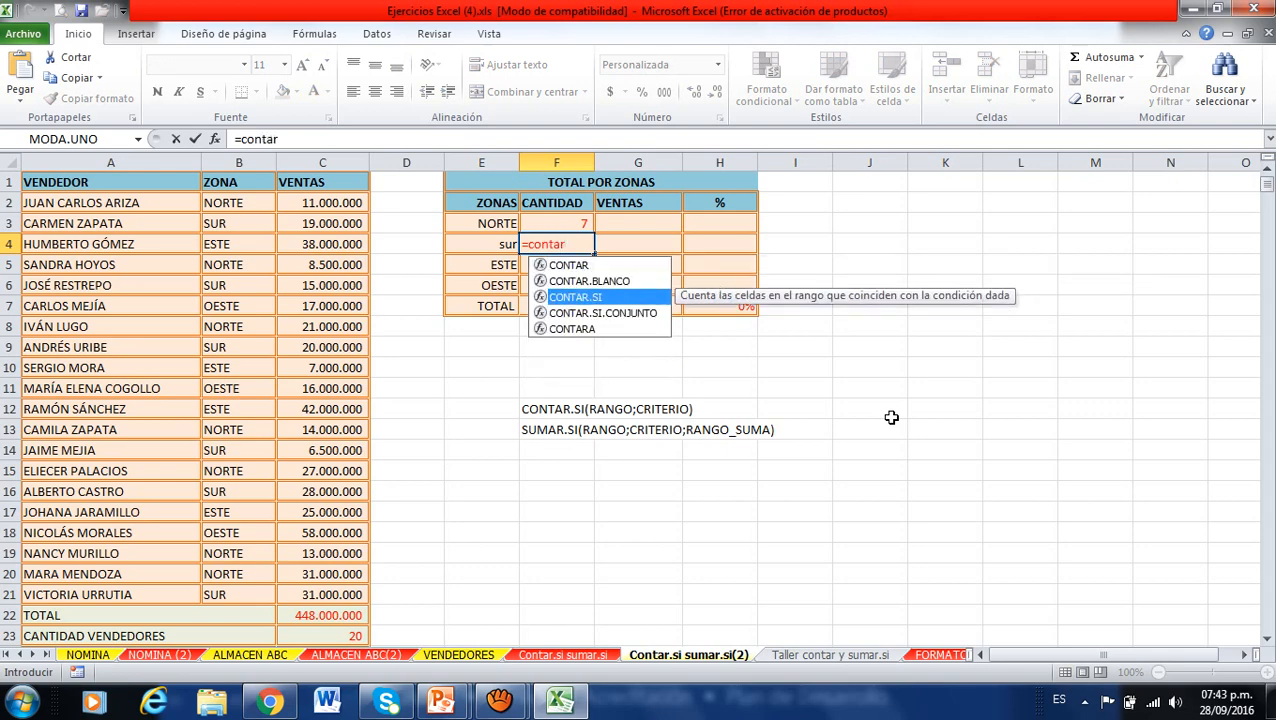
{"action": "key", "text": "Tab"}
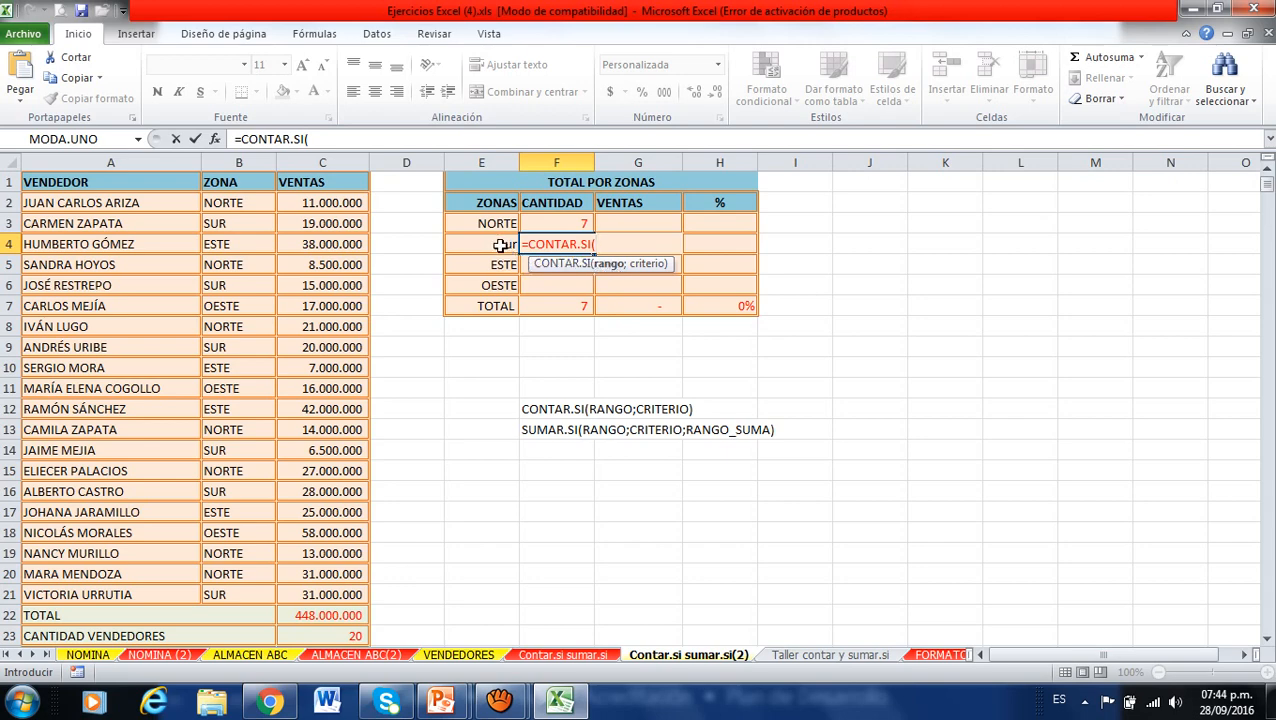
{"action": "left_click", "coordinate": [242, 204]}
{"action": "left_click_drag", "start_coordinate": [242, 204], "coordinate": [240, 594]}
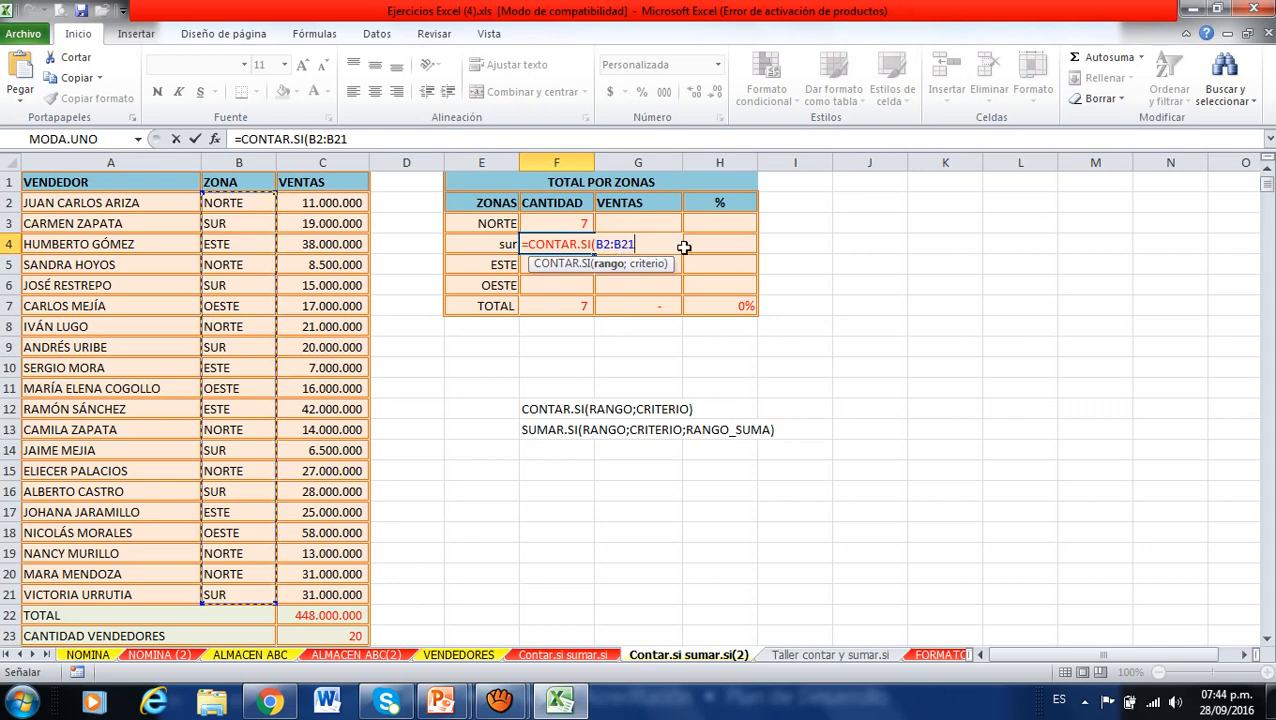
{"action": "type", "text": ";"}
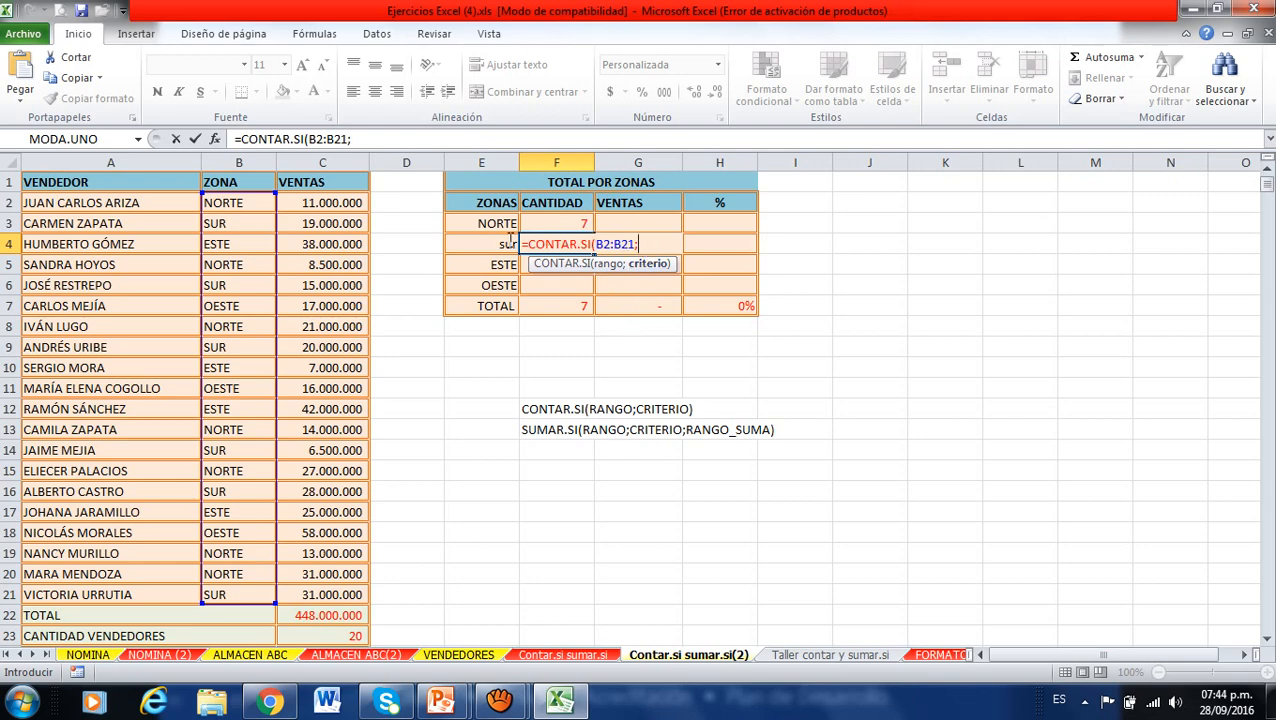
{"action": "left_click", "coordinate": [502, 243]}
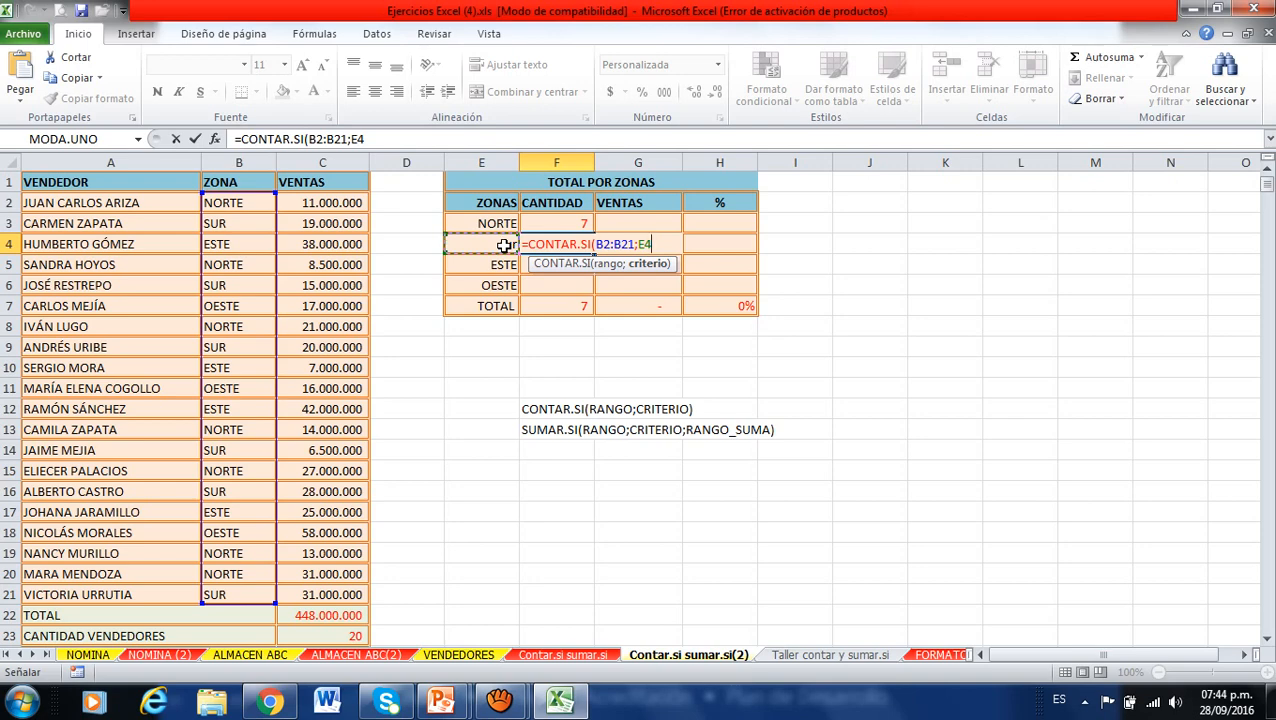
{"action": "type", "text": ")"}
{"action": "key", "text": "Return"}
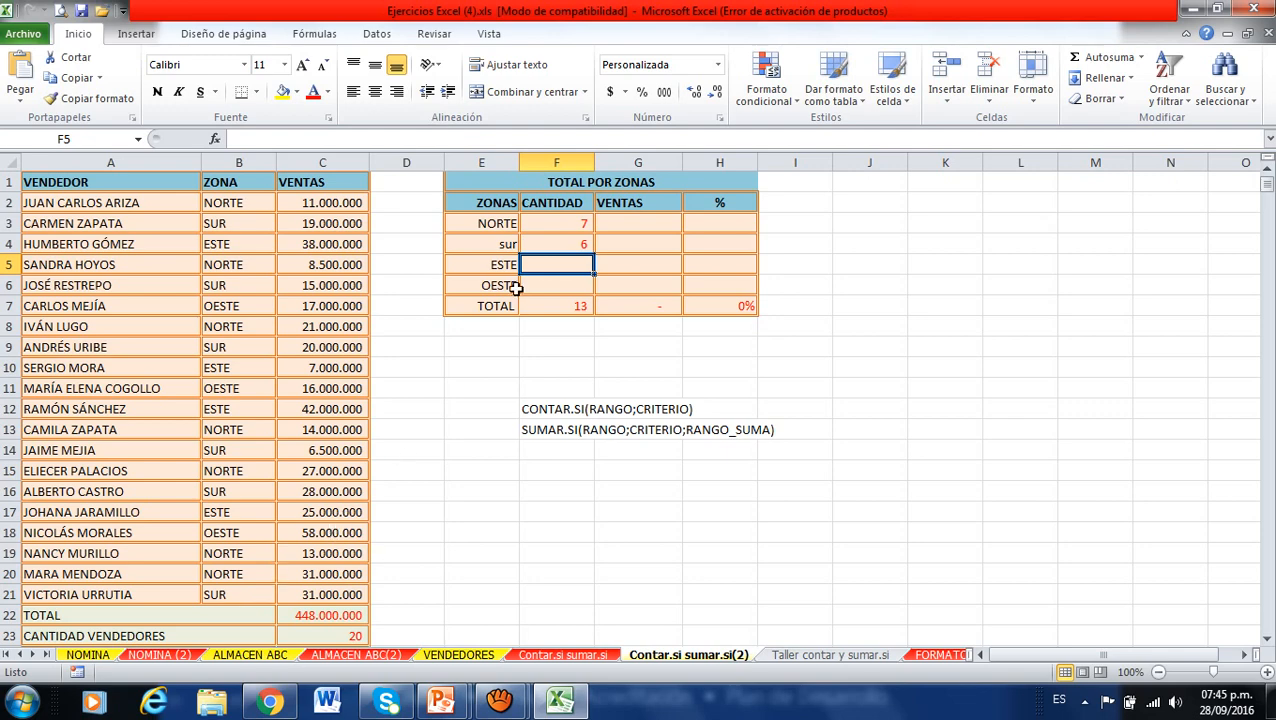
- Fill the CONTAR.SI formula from F4 down to the ESTE and OESTE rows in F5:F6
{"action": "left_click", "coordinate": [578, 246]}
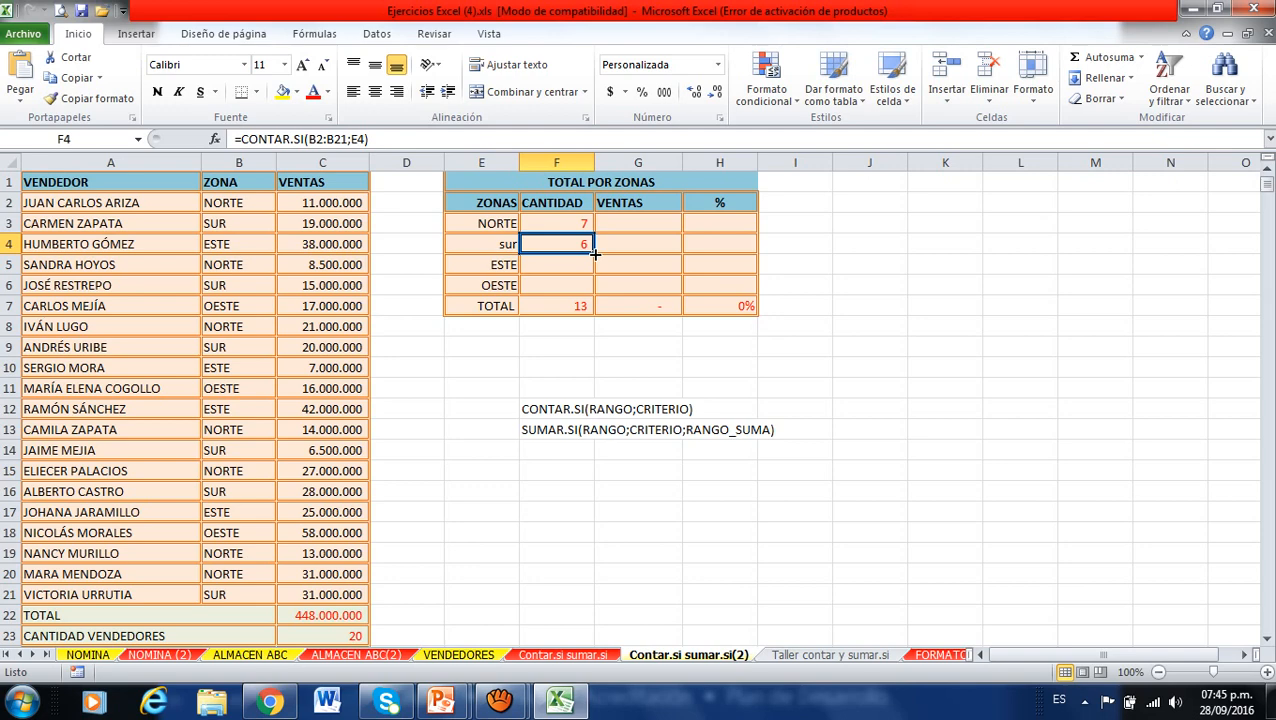
{"action": "left_click_drag", "start_coordinate": [594, 254], "coordinate": [594, 291]}
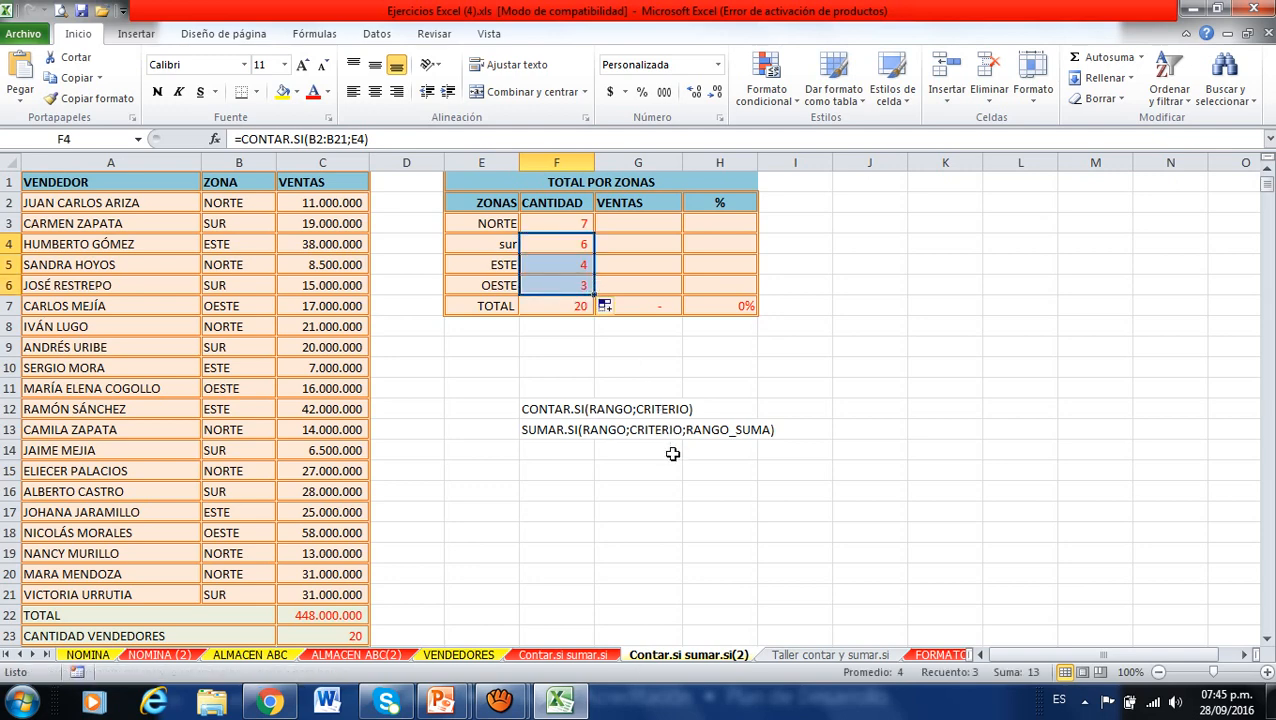
- Correct the range of the ESTE CONTAR.SI formula in F5 to B2:B21
{"action": "left_click", "coordinate": [580, 266]}
{"action": "double_click", "coordinate": [580, 265]}
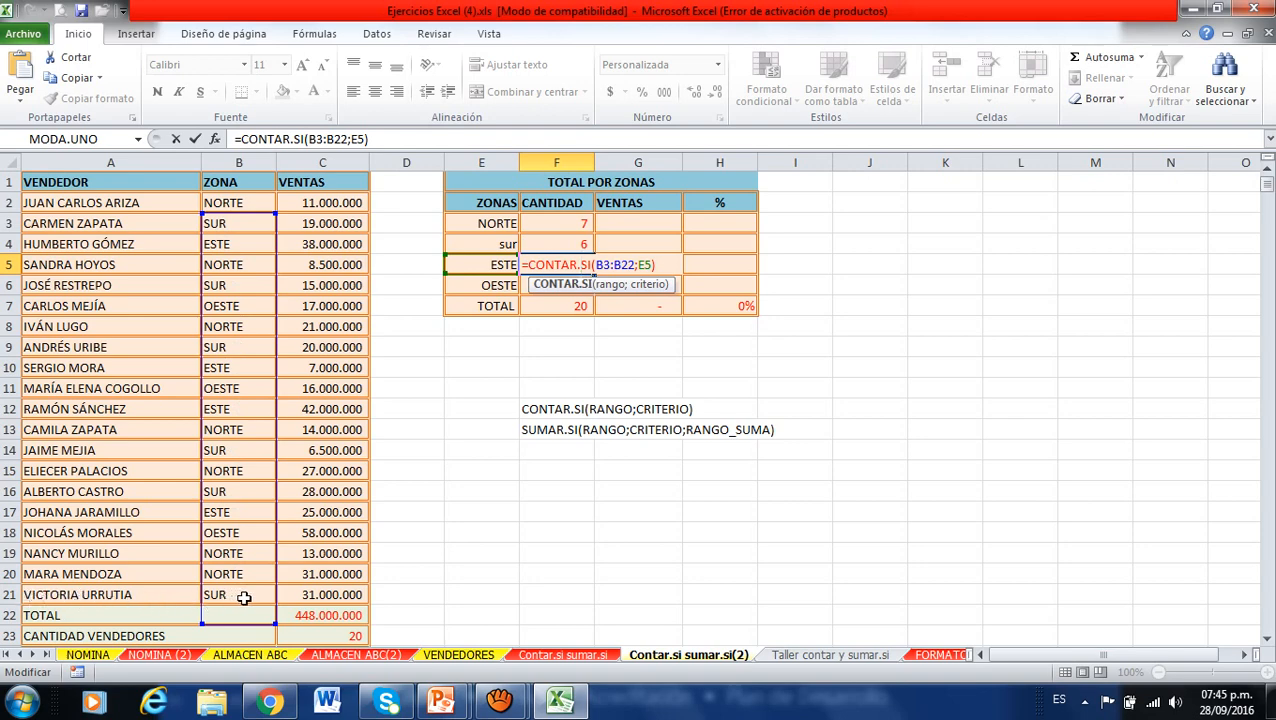
{"action": "left_click", "coordinate": [598, 264]}
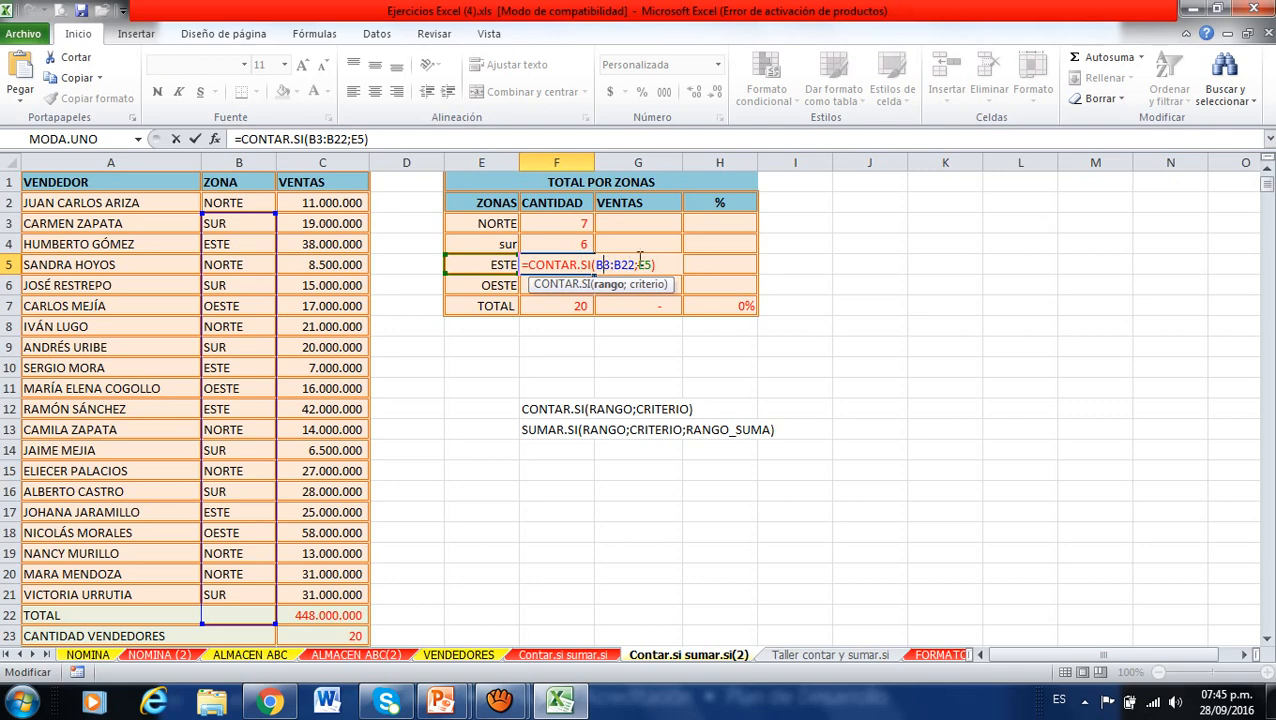
{"action": "key", "text": "BackSpace"}
{"action": "type", "text": "2"}
{"action": "key", "text": "BackSpace"}
{"action": "type", "text": "1"}
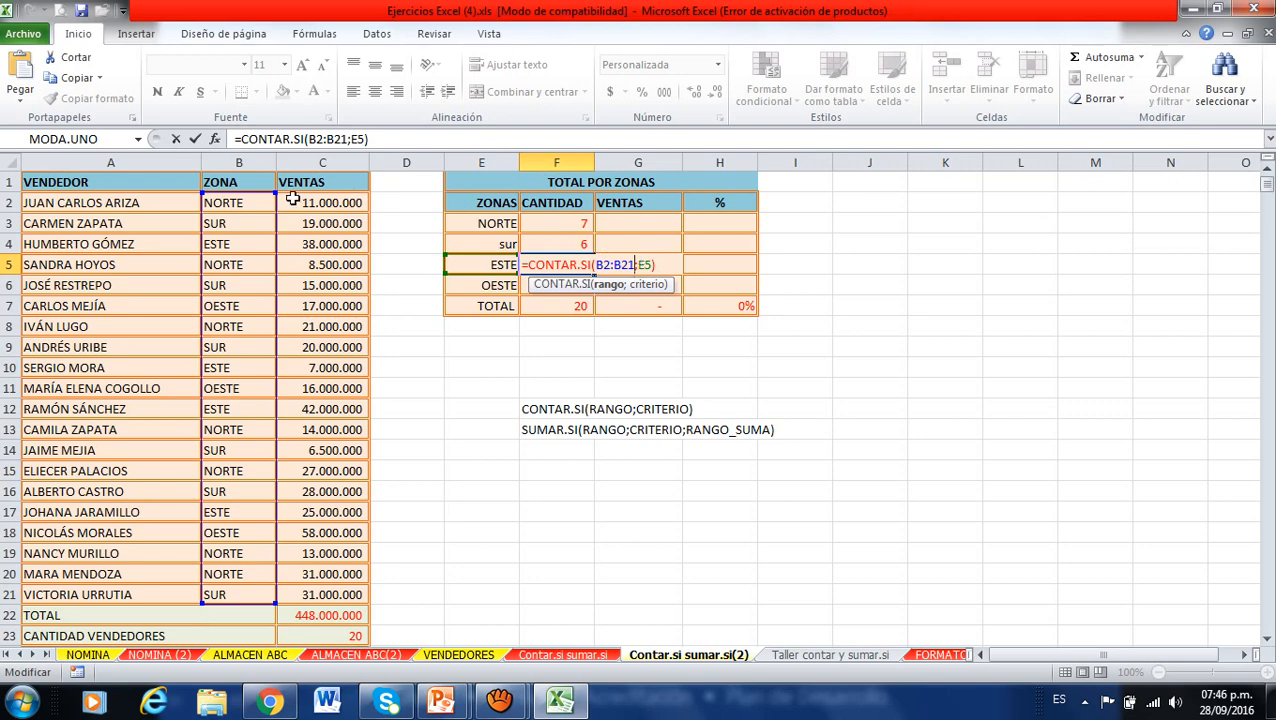
{"action": "left_click", "coordinate": [262, 604]}
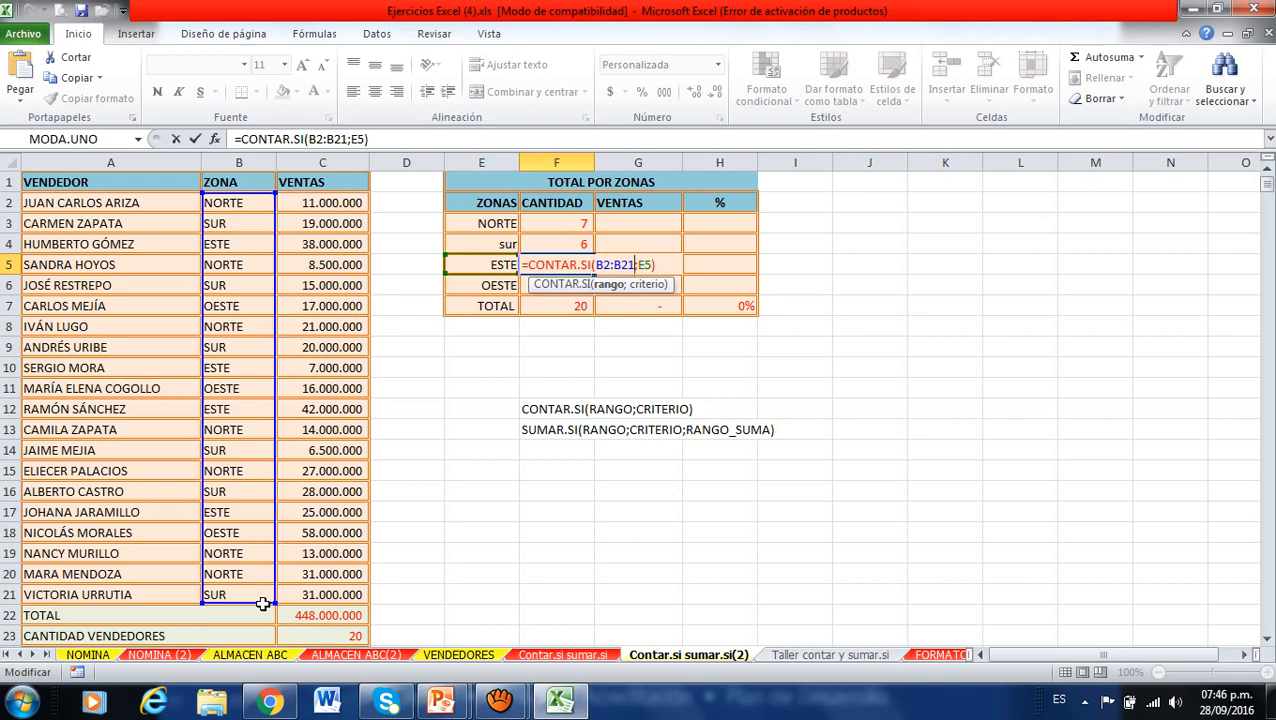
{"action": "key", "text": "Return"}
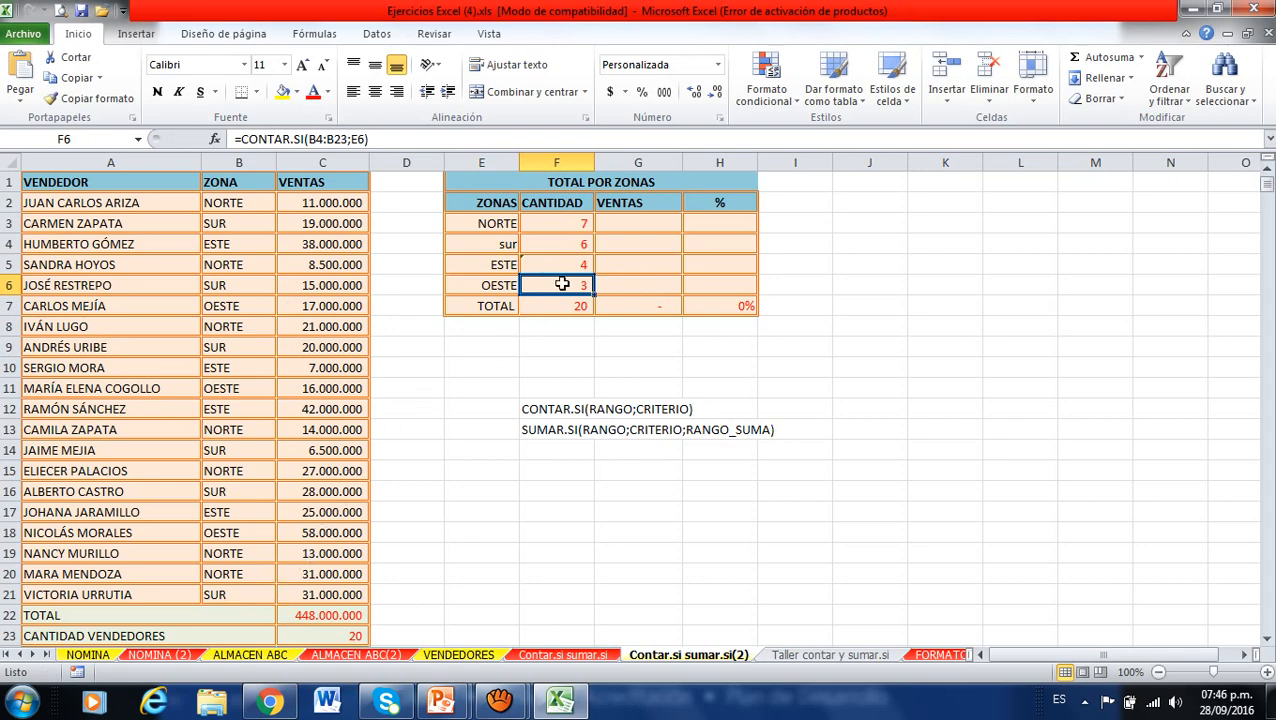
- Review the OESTE CONTAR.SI formula in F6 and the range of the ZONA column that it counts
{"action": "double_click", "coordinate": [561, 285]}
{"action": "left_click", "coordinate": [252, 236]}
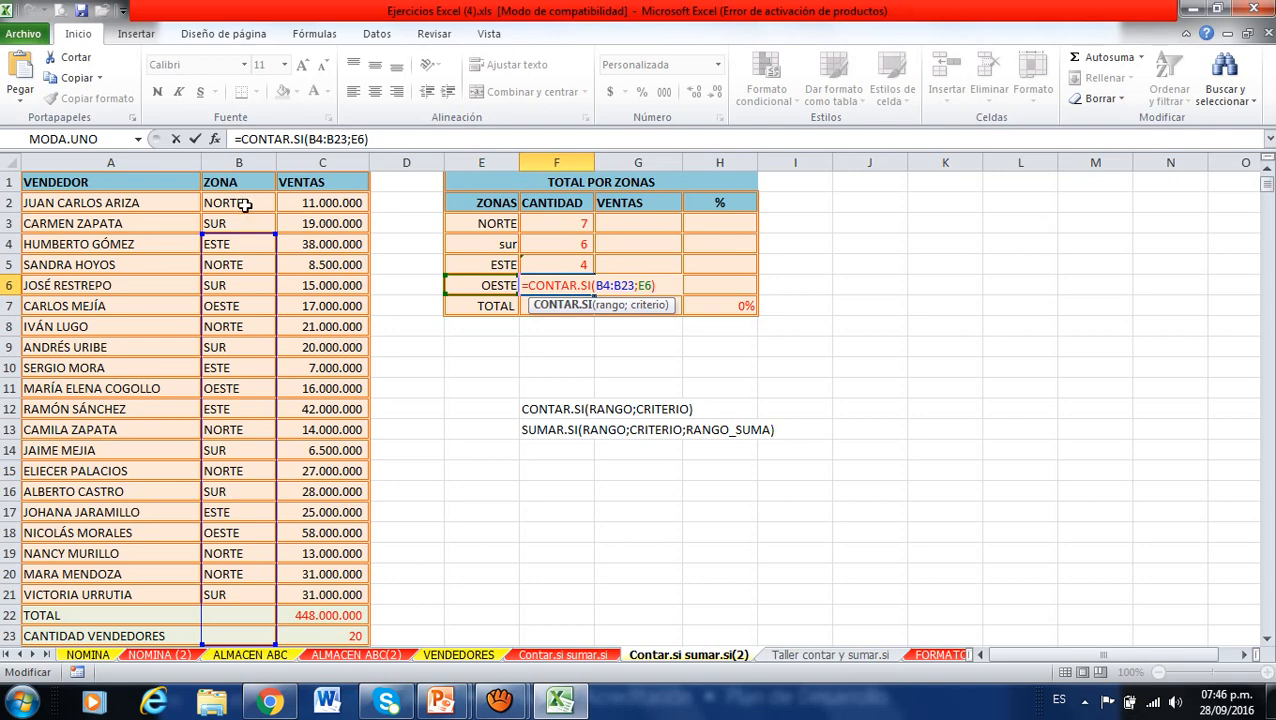
{"action": "key", "text": "Return"}
{"action": "left_click", "coordinate": [570, 286]}
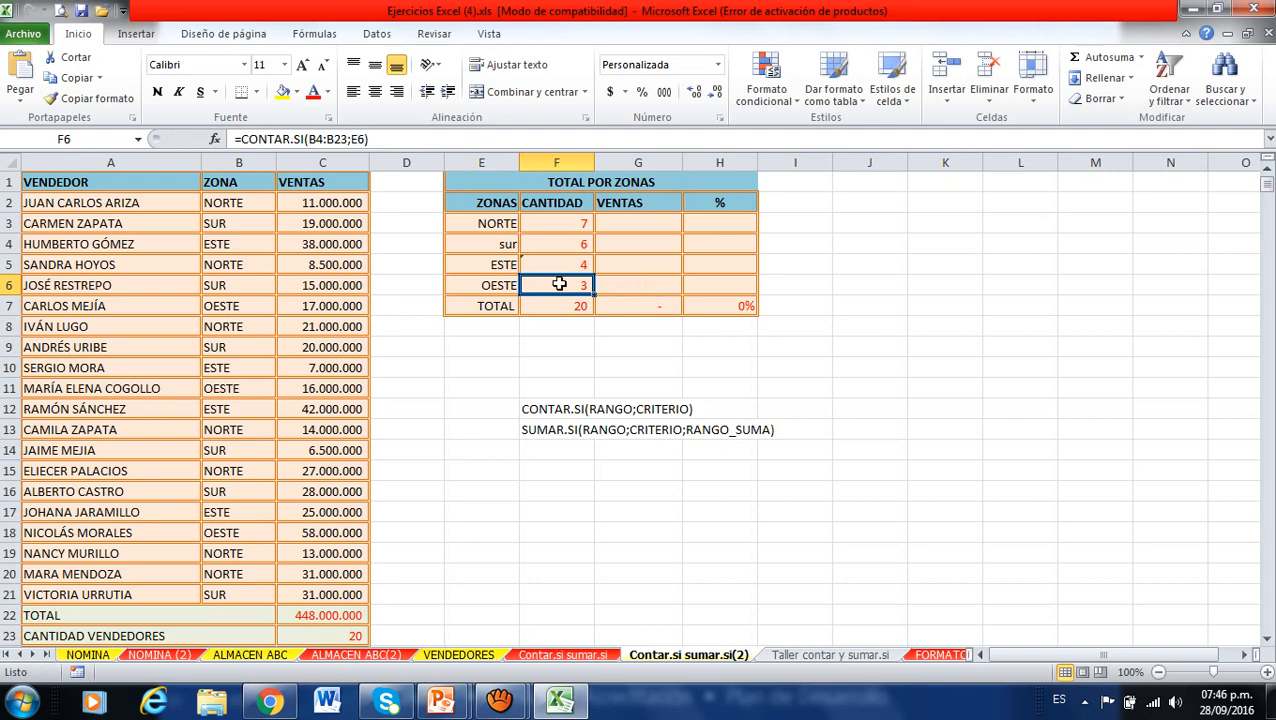
{"action": "double_click", "coordinate": [559, 284]}
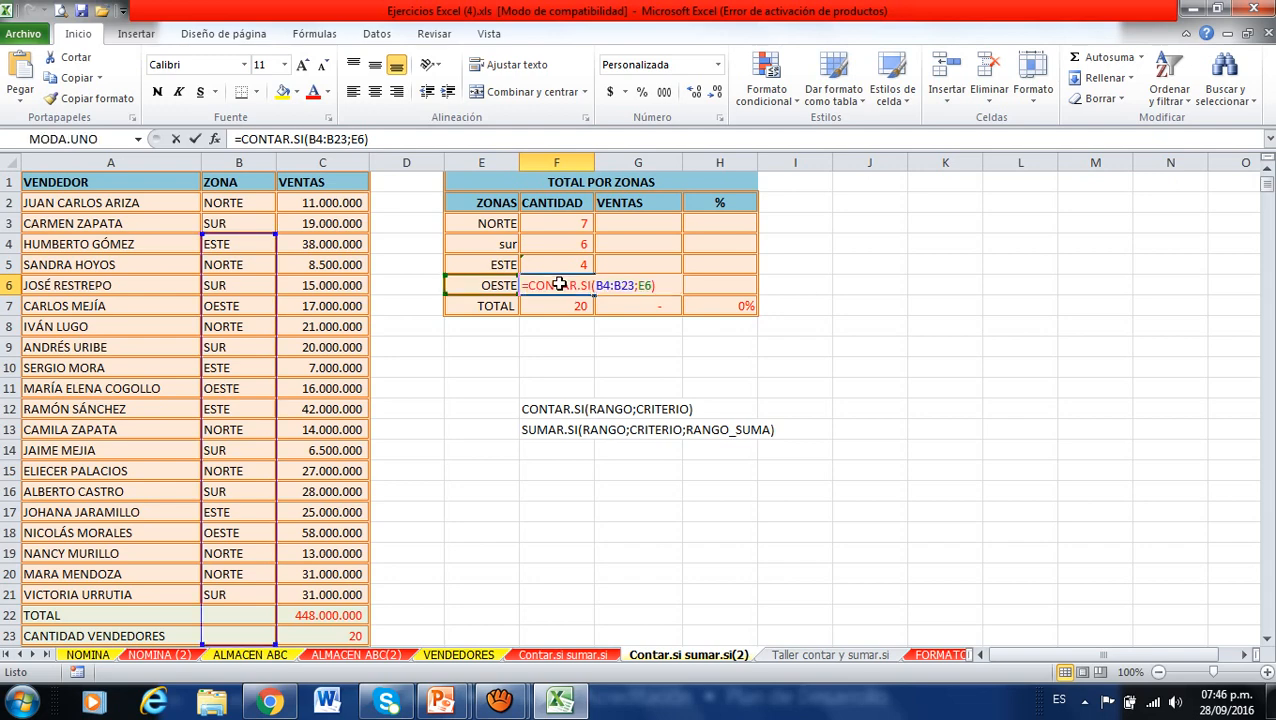
{"action": "key", "text": "ctrl+Return"}
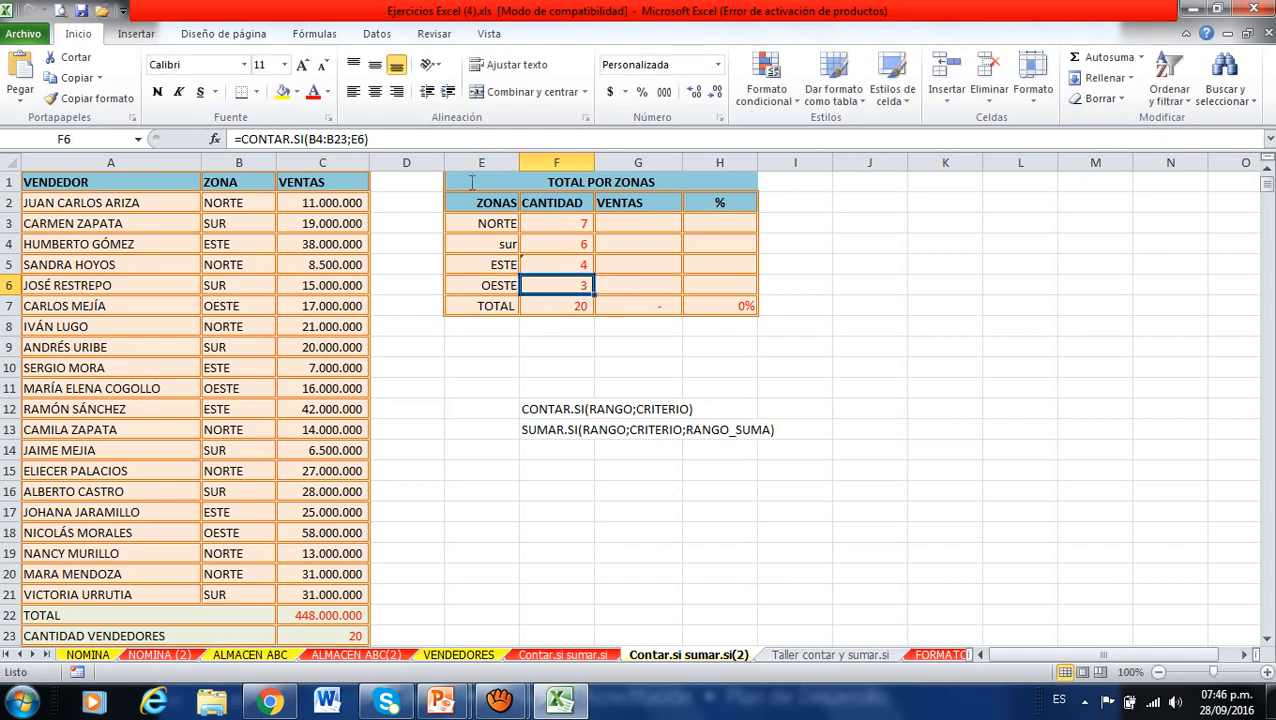
{"action": "left_click", "coordinate": [393, 140]}
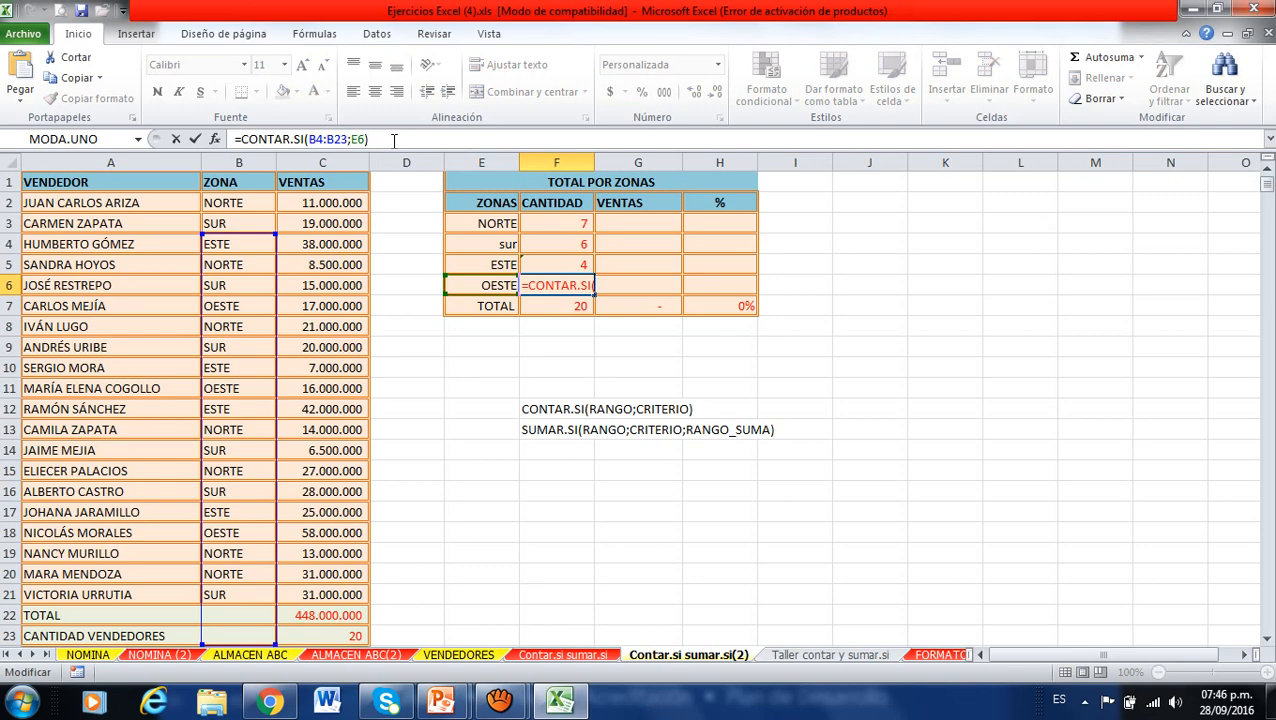
{"action": "key", "text": "ctrl+Return"}
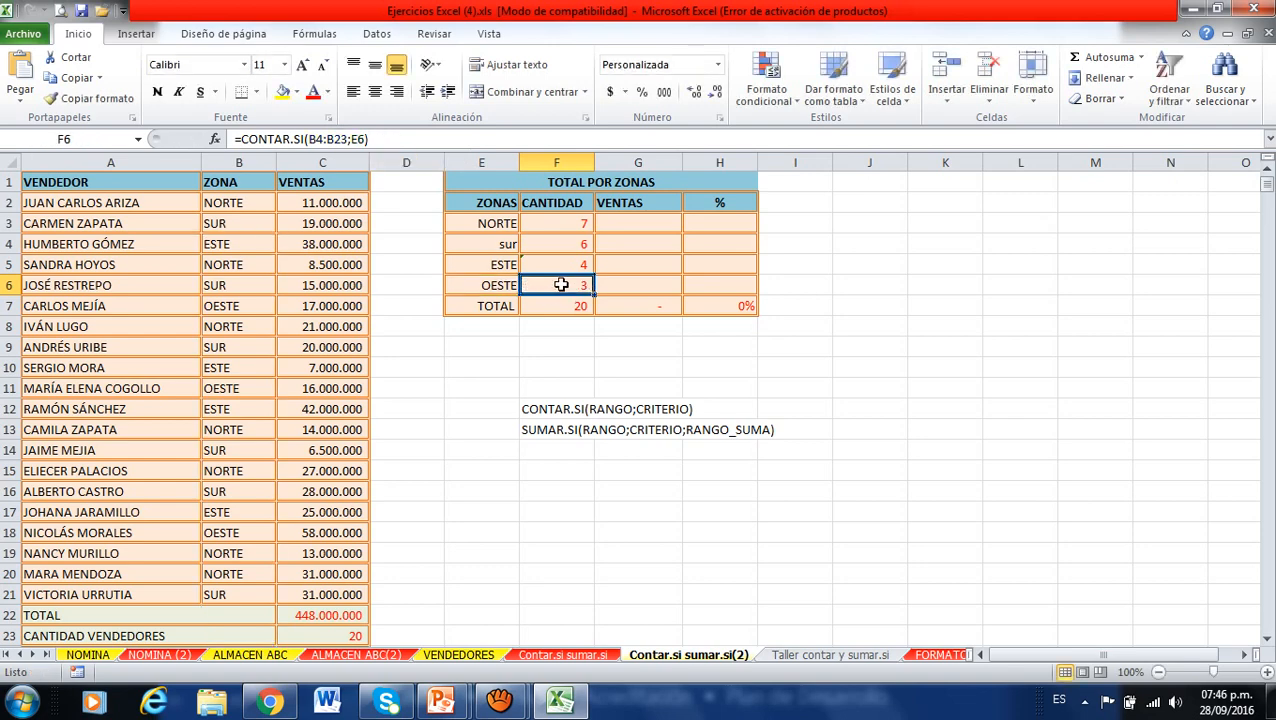
- Correct the range of the OESTE CONTAR.SI formula in F6 to B2:B21
{"action": "key", "text": "F2"}
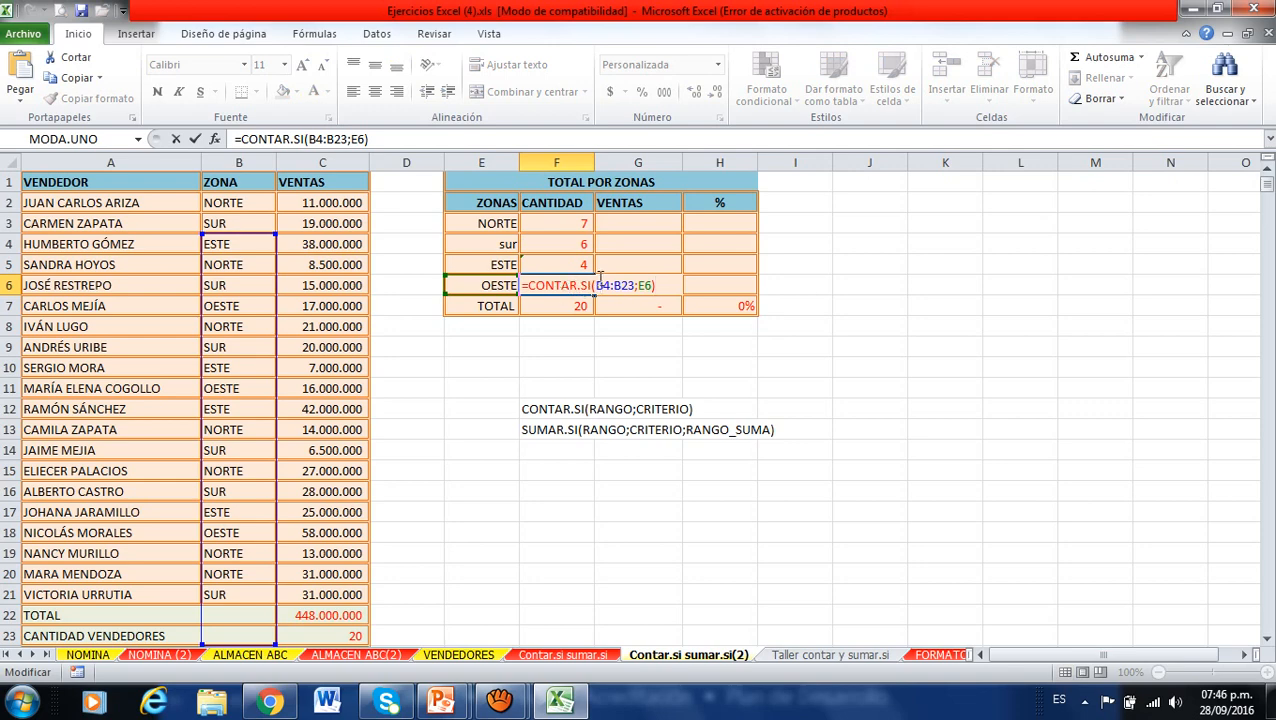
{"action": "left_click", "coordinate": [604, 285]}
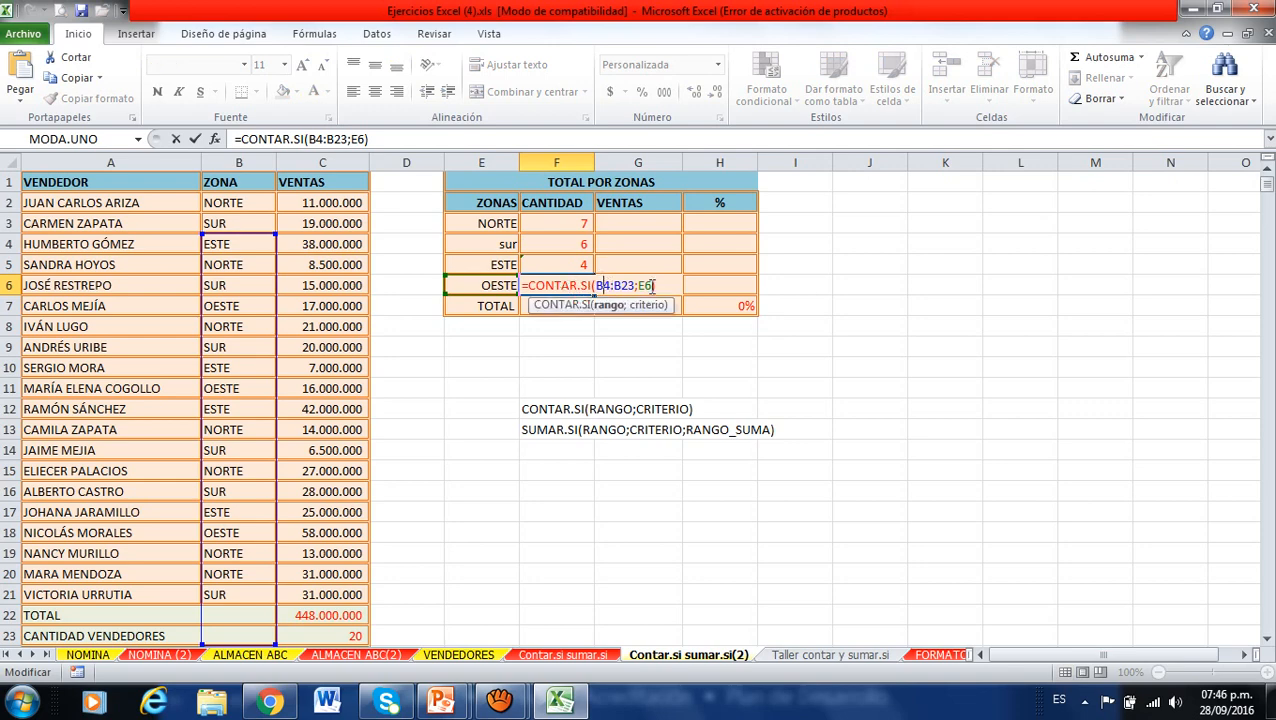
{"action": "key", "text": "Delete"}
{"action": "type", "text": "2"}
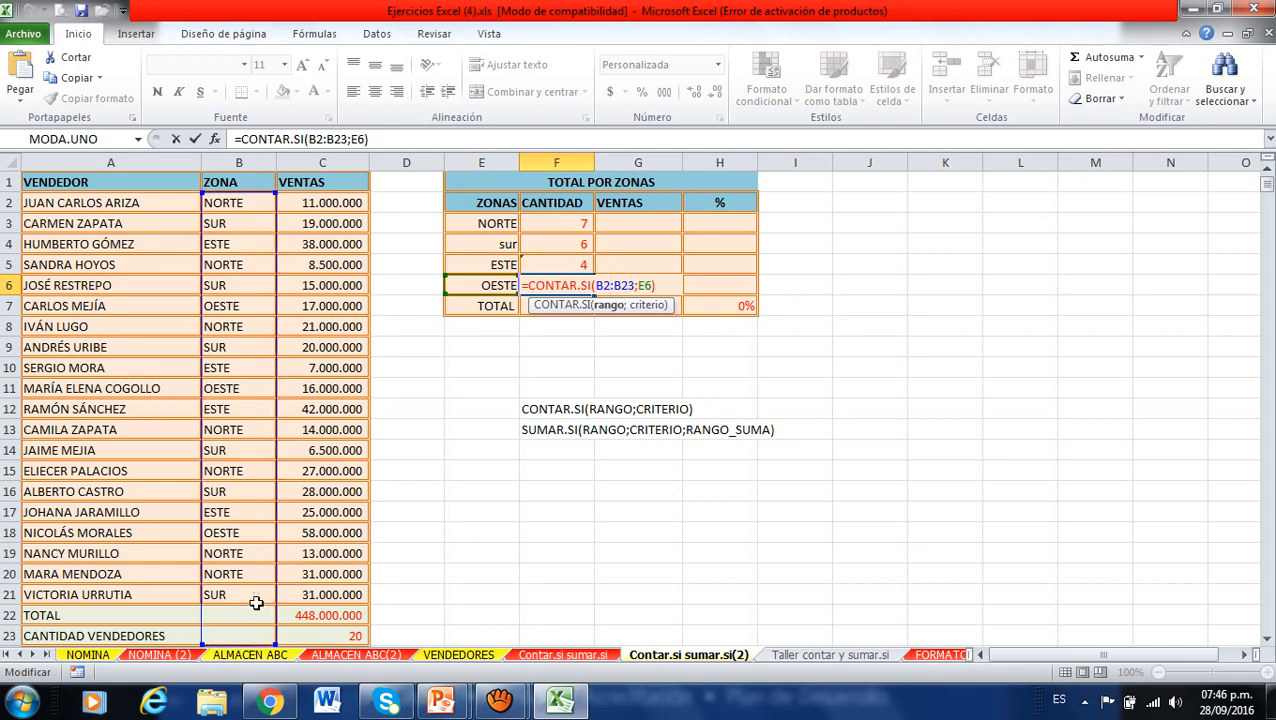
{"action": "left_click", "coordinate": [630, 285]}
{"action": "key", "text": "BackSpace"}
{"action": "type", "text": "1"}
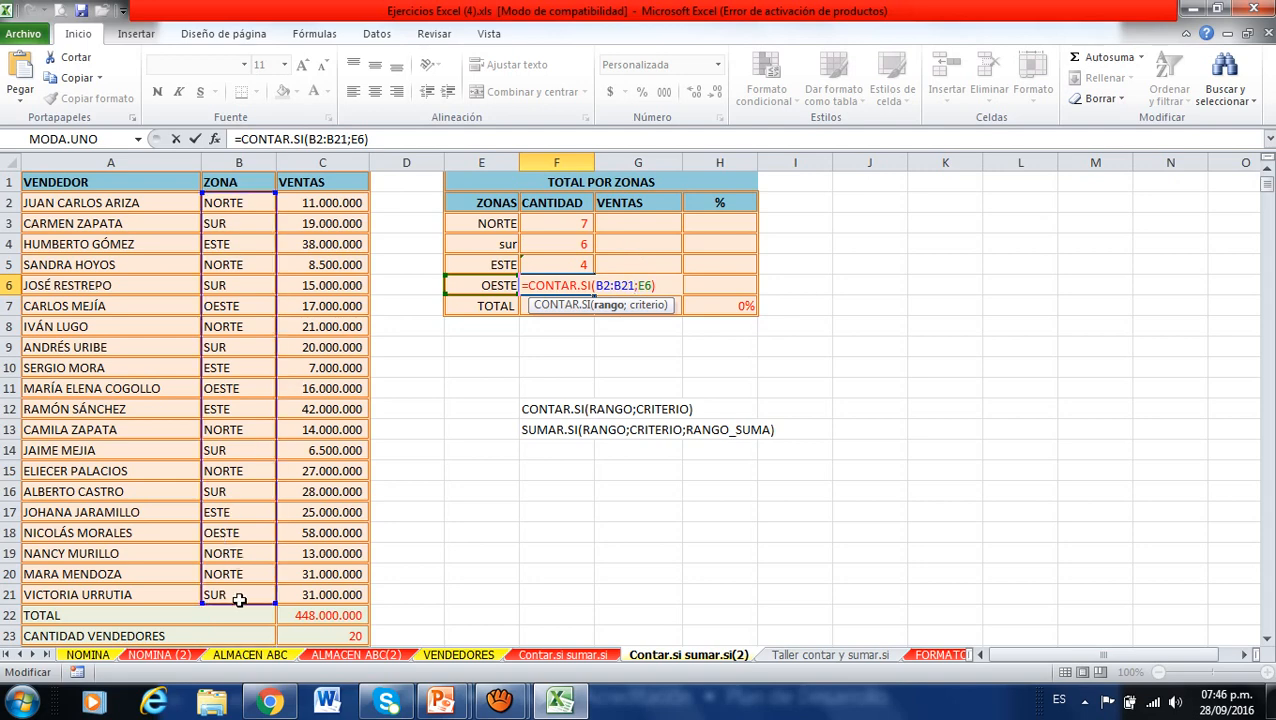
{"action": "key", "text": "Return"}
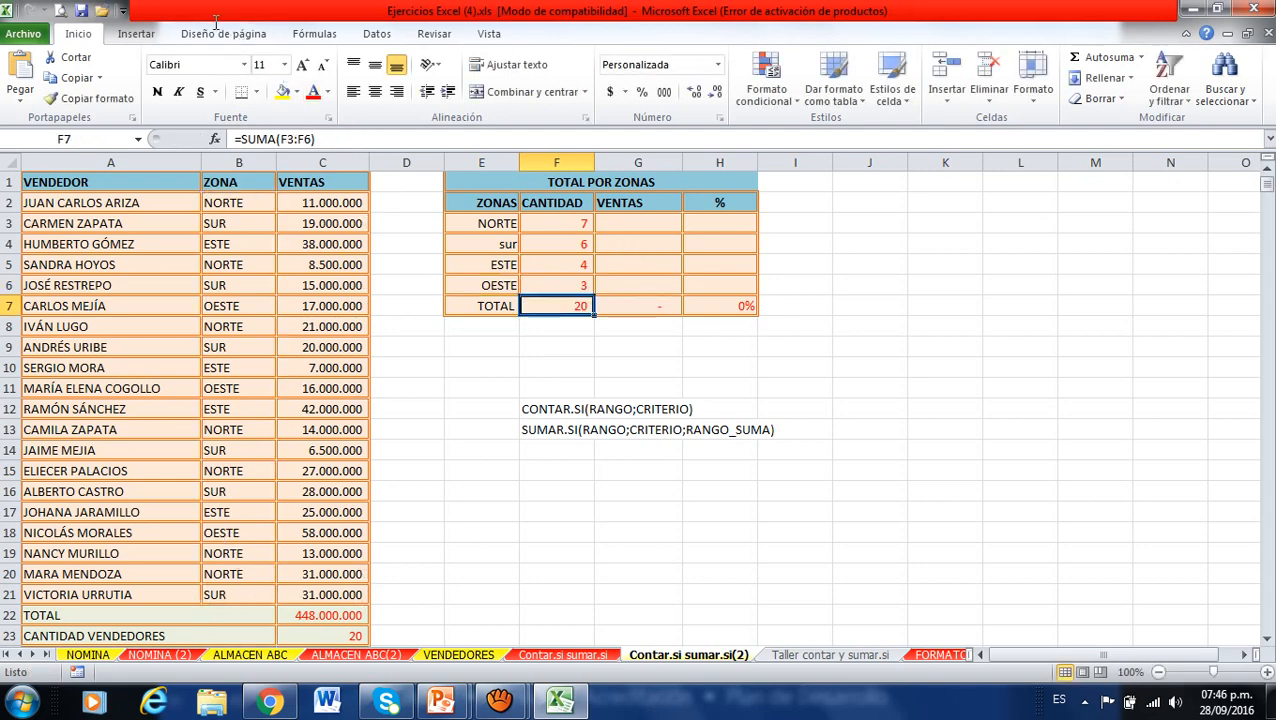
- Draw a double-headed arrow about 9 cm high and 5.5 cm wide from F7 to C23 and color its outline red
{"action": "left_click", "coordinate": [136, 33]}
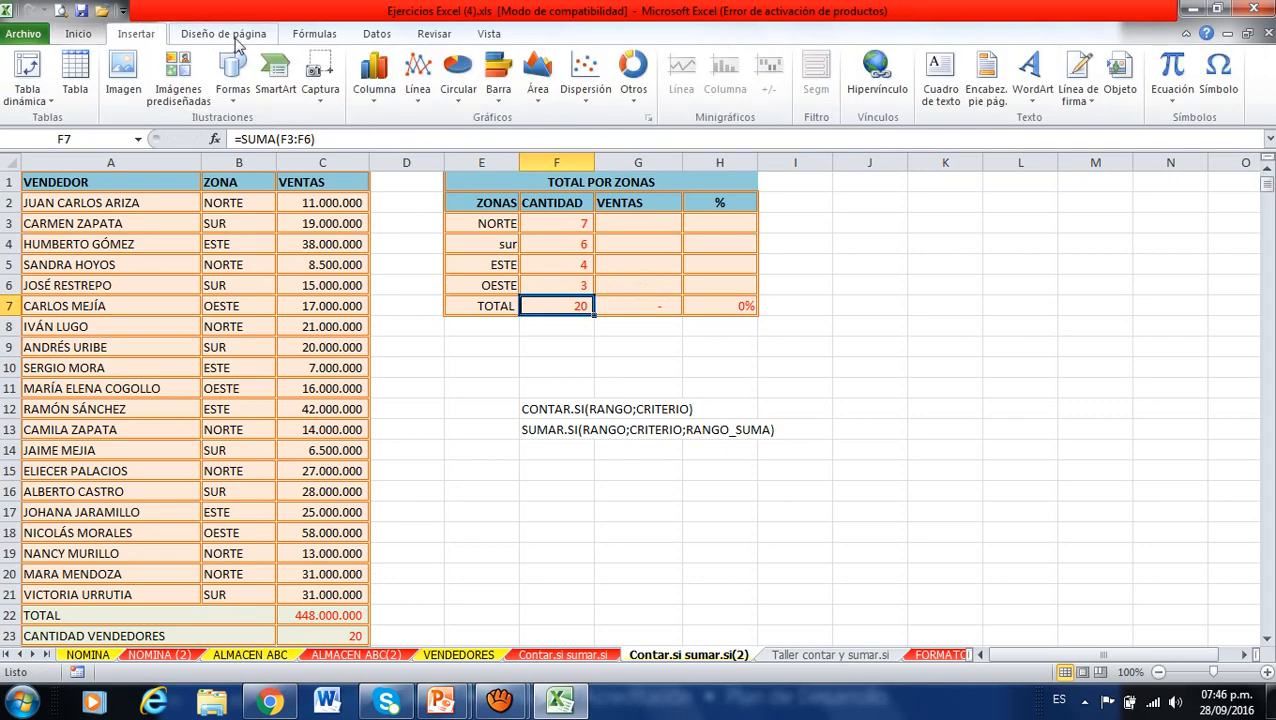
{"action": "left_click", "coordinate": [233, 92]}
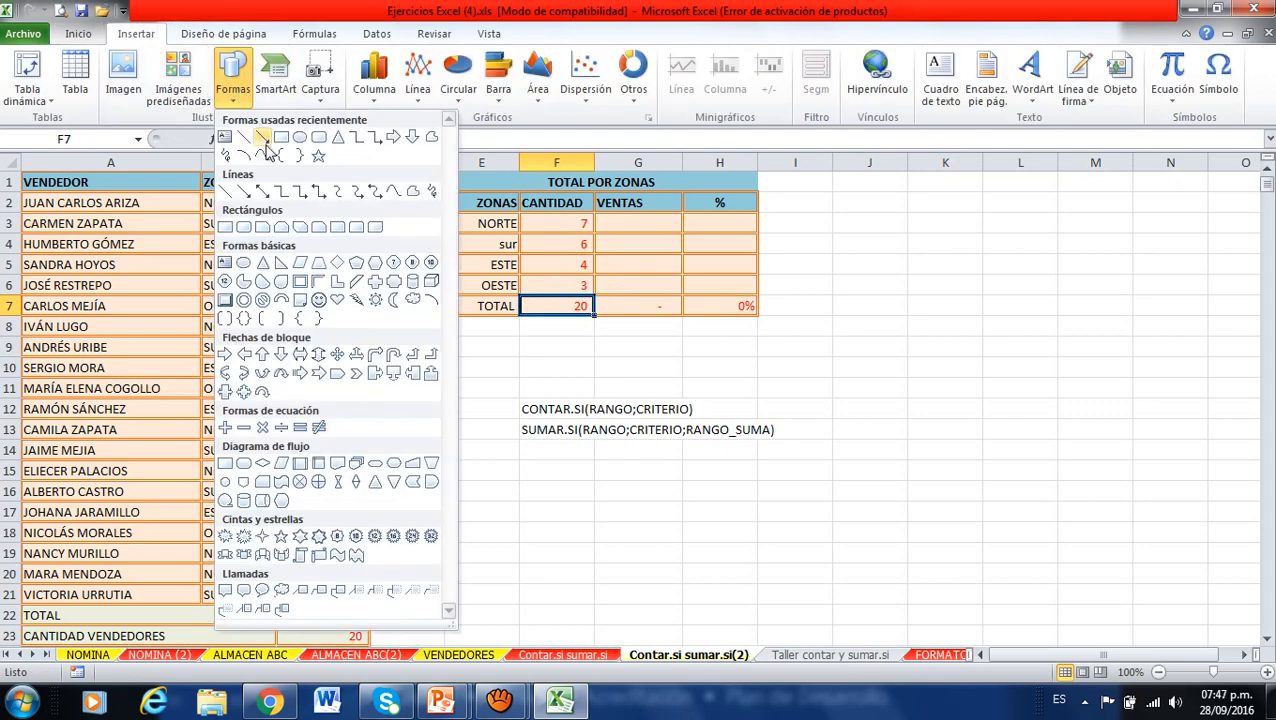
{"action": "left_click", "coordinate": [264, 190]}
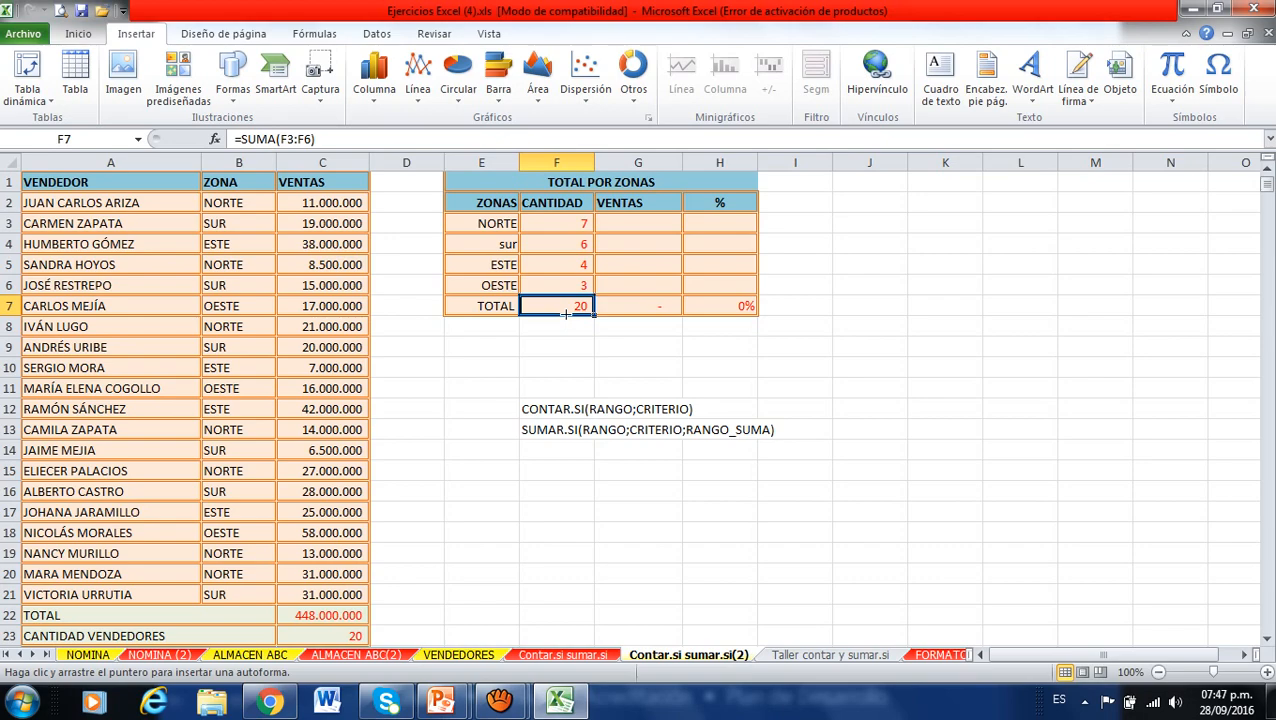
{"action": "mouse_move", "coordinate": [565, 313]}
{"action": "left_mouse_down"}
{"action": "mouse_move", "coordinate": [370, 648]}
{"action": "mouse_move", "coordinate": [370, 489]}
{"action": "left_mouse_up"}
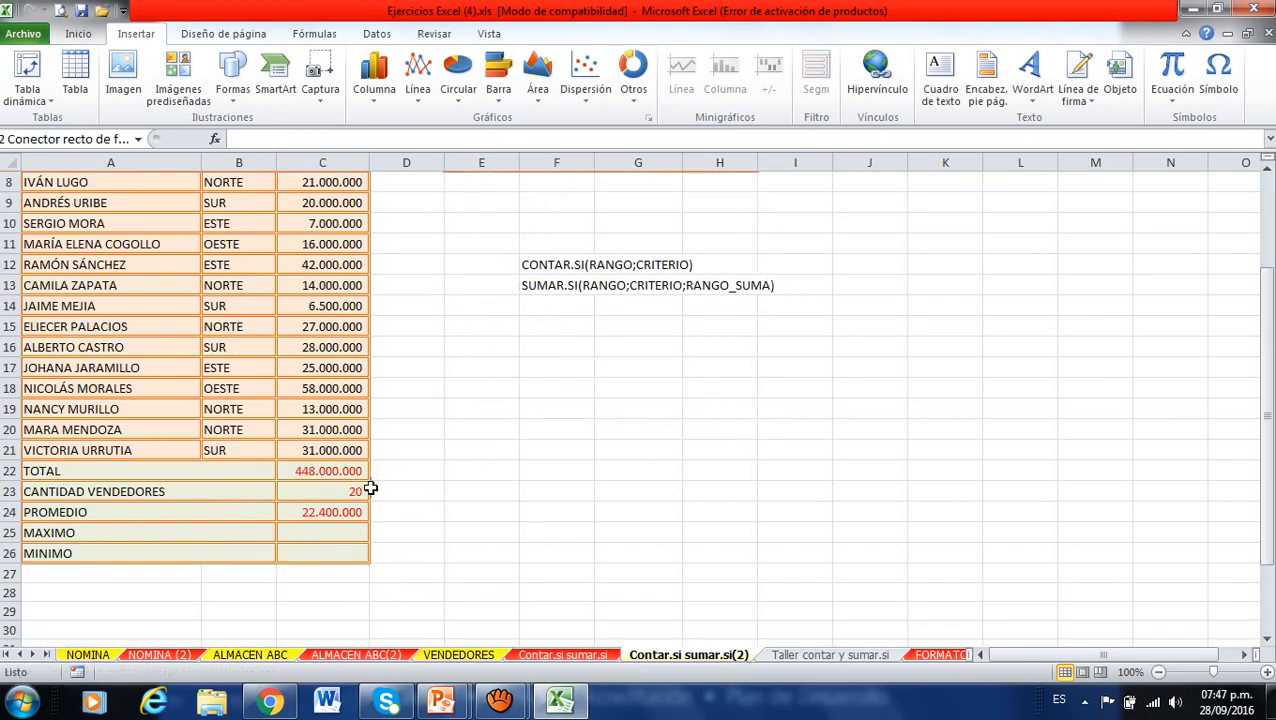
{"action": "scroll", "coordinate": [536, 476], "scroll_direction": "up", "scroll_amount": 3}
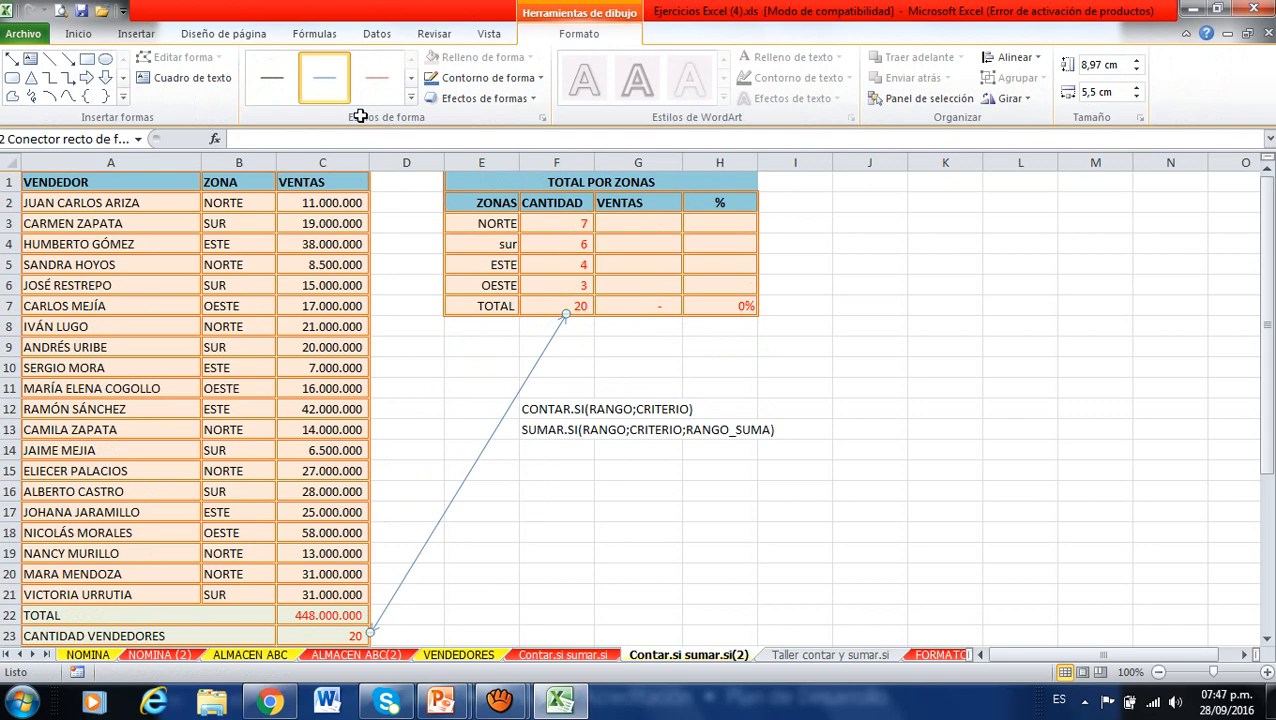
{"action": "left_click", "coordinate": [485, 78]}
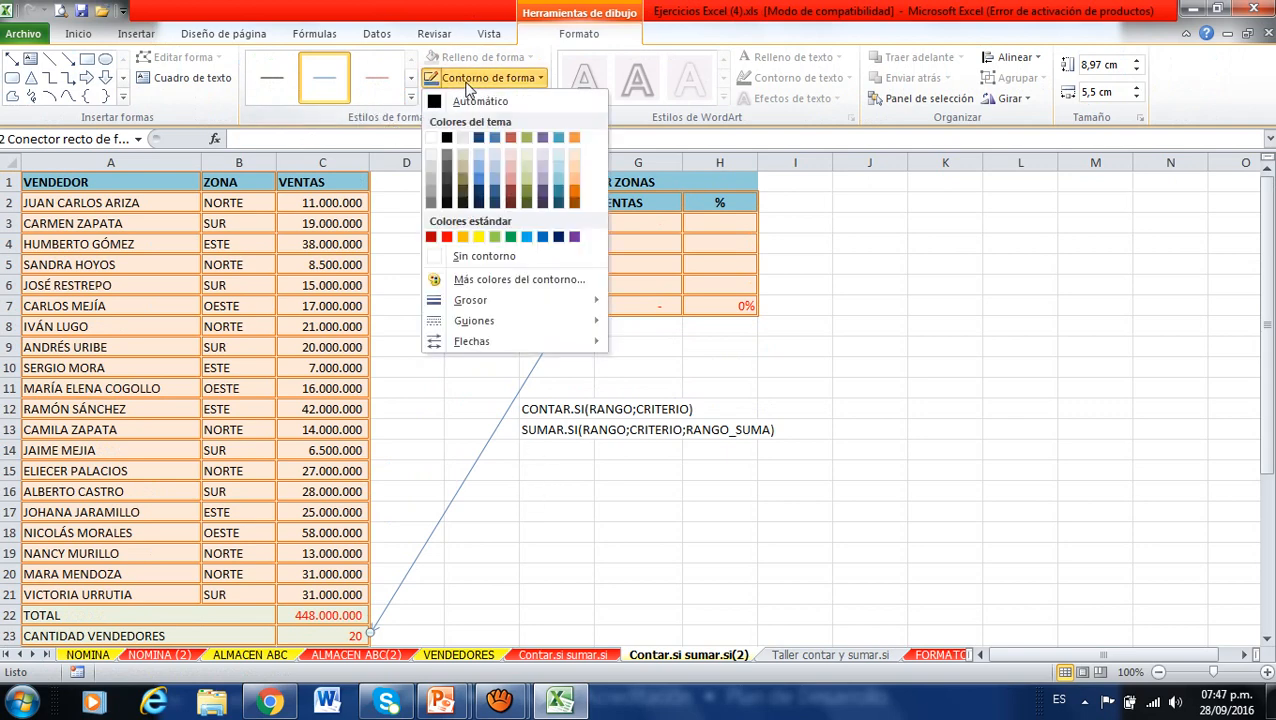
{"action": "left_click", "coordinate": [462, 236]}
{"action": "left_click", "coordinate": [714, 379]}
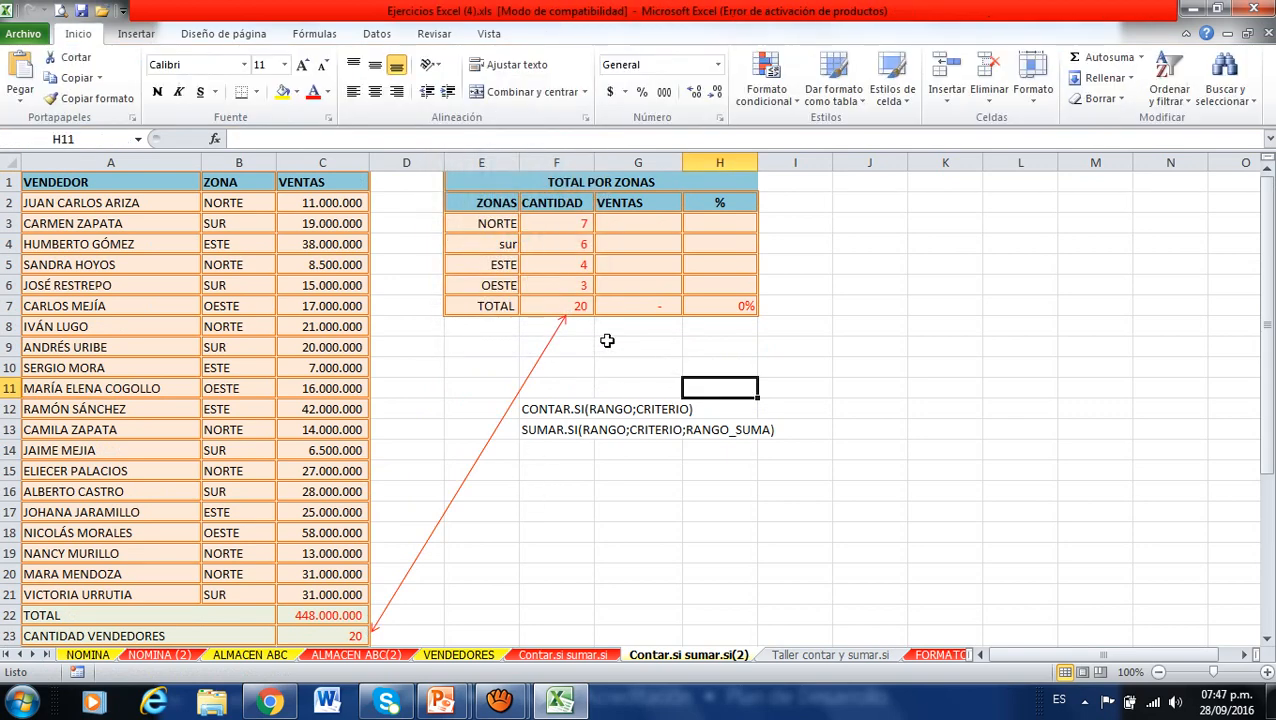
- Clear the contents of the TOTAL row cells F7, G7 and H7 in the TOTAL POR ZONAS table
{"action": "left_click", "coordinate": [579, 310]}
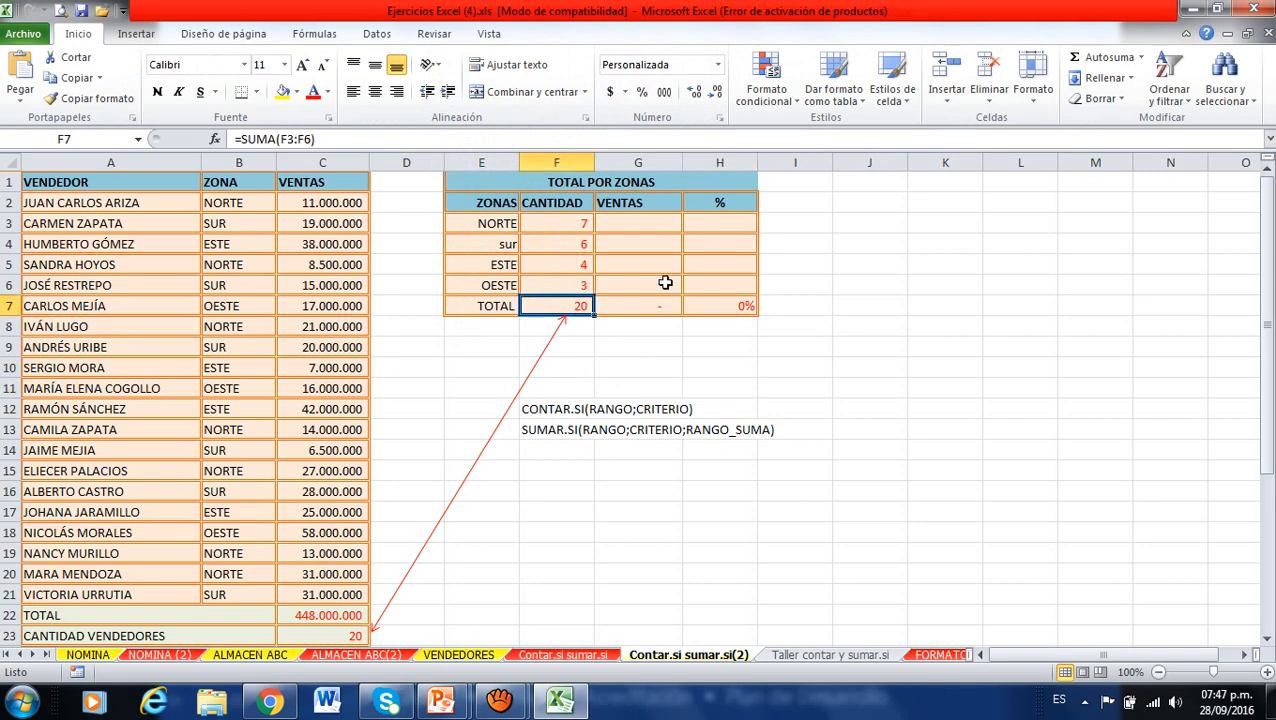
{"action": "key", "text": "Delete"}
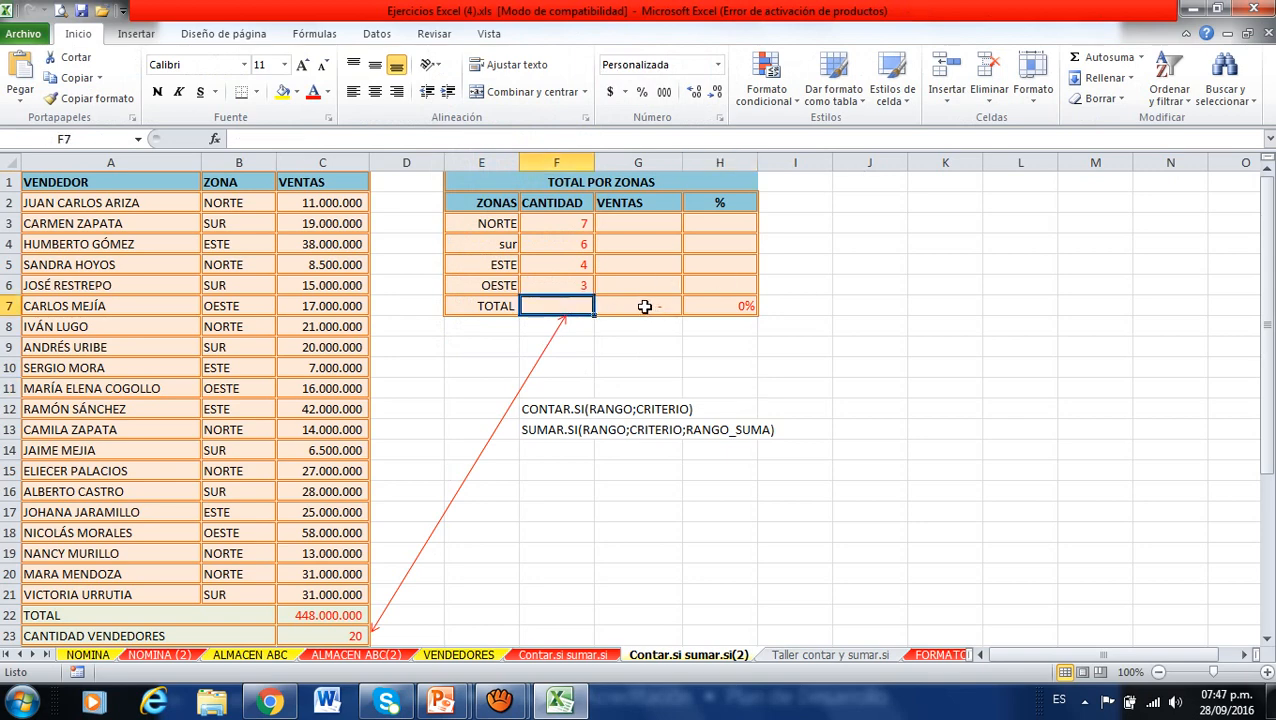
{"action": "left_click", "coordinate": [644, 300]}
{"action": "key", "text": "Delete"}
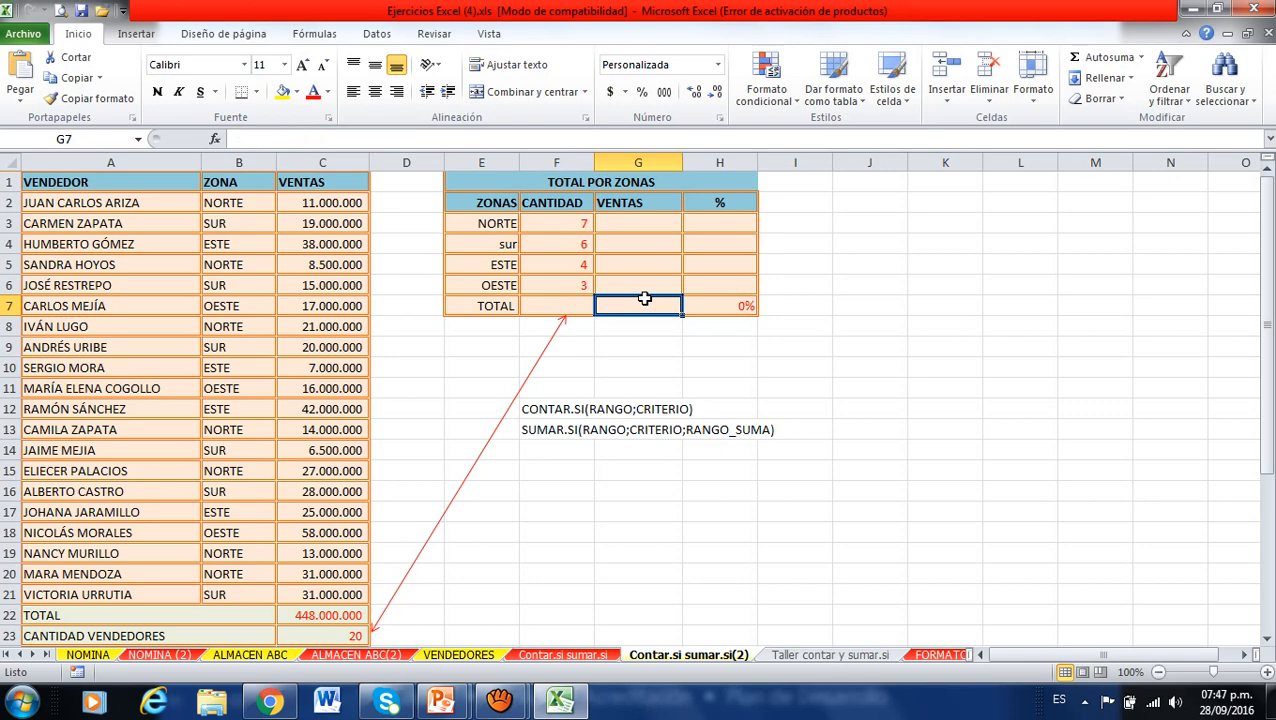
{"action": "key", "text": "Right"}
{"action": "key", "text": "Delete"}
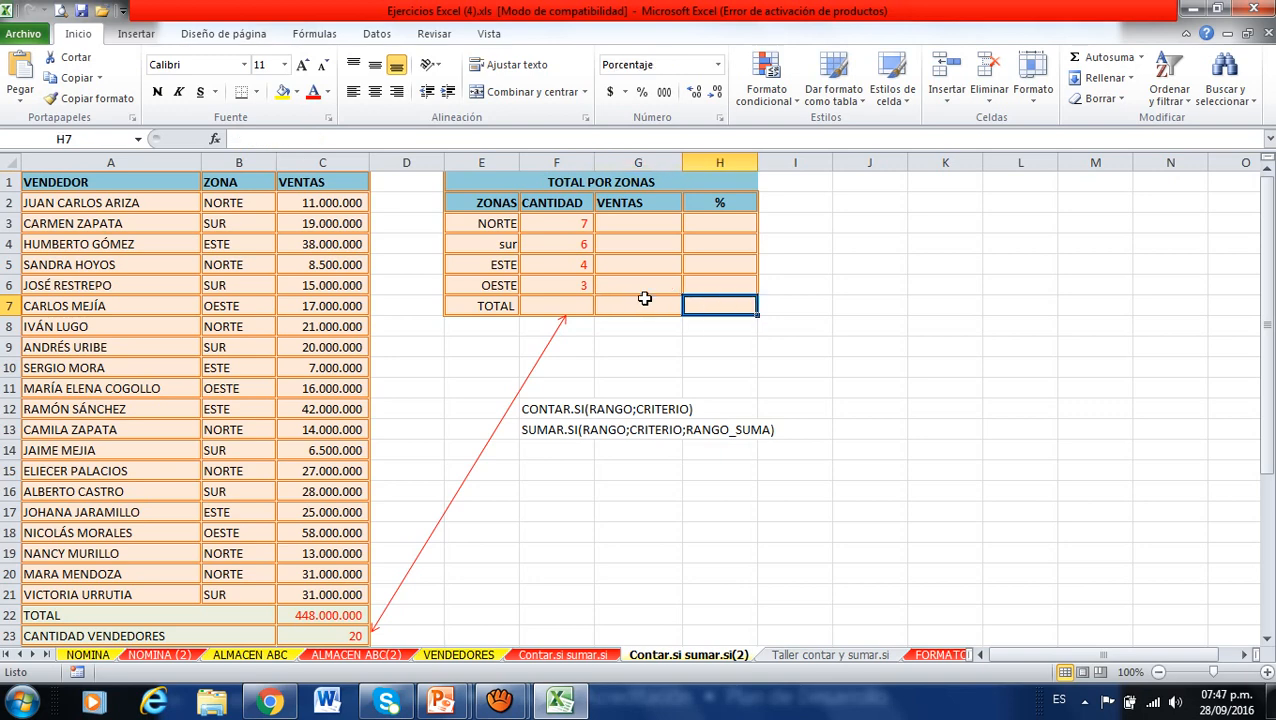
- Total the CANTIDAD column in F7 with an automatic sum of F3:F6
{"action": "left_click", "coordinate": [580, 303]}
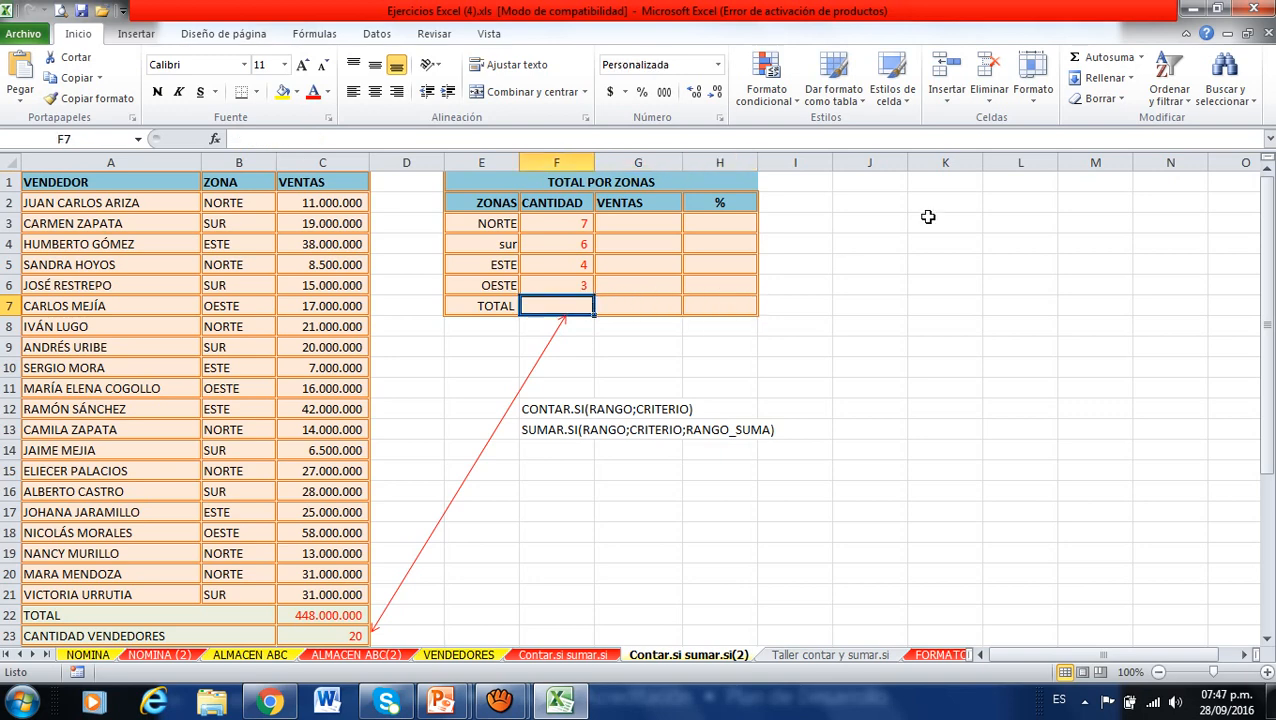
{"action": "left_click", "coordinate": [1142, 58]}
{"action": "left_click", "coordinate": [1110, 79]}
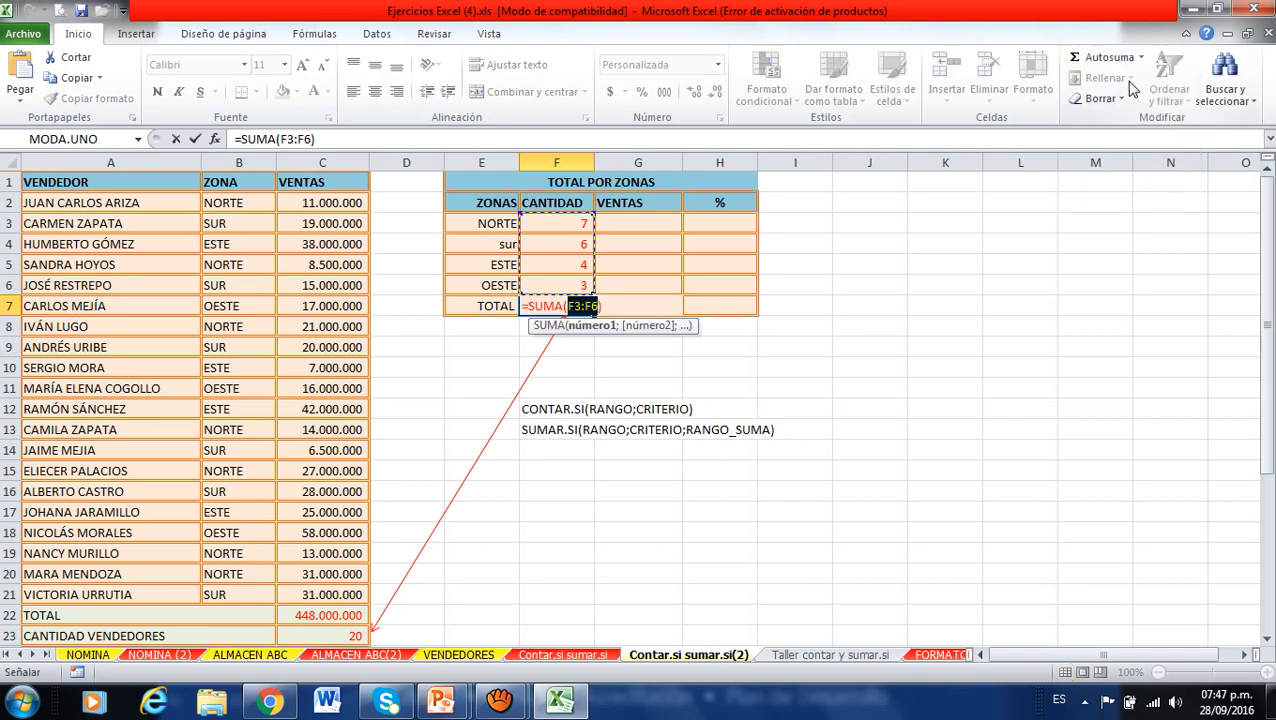
{"action": "key", "text": "Return"}
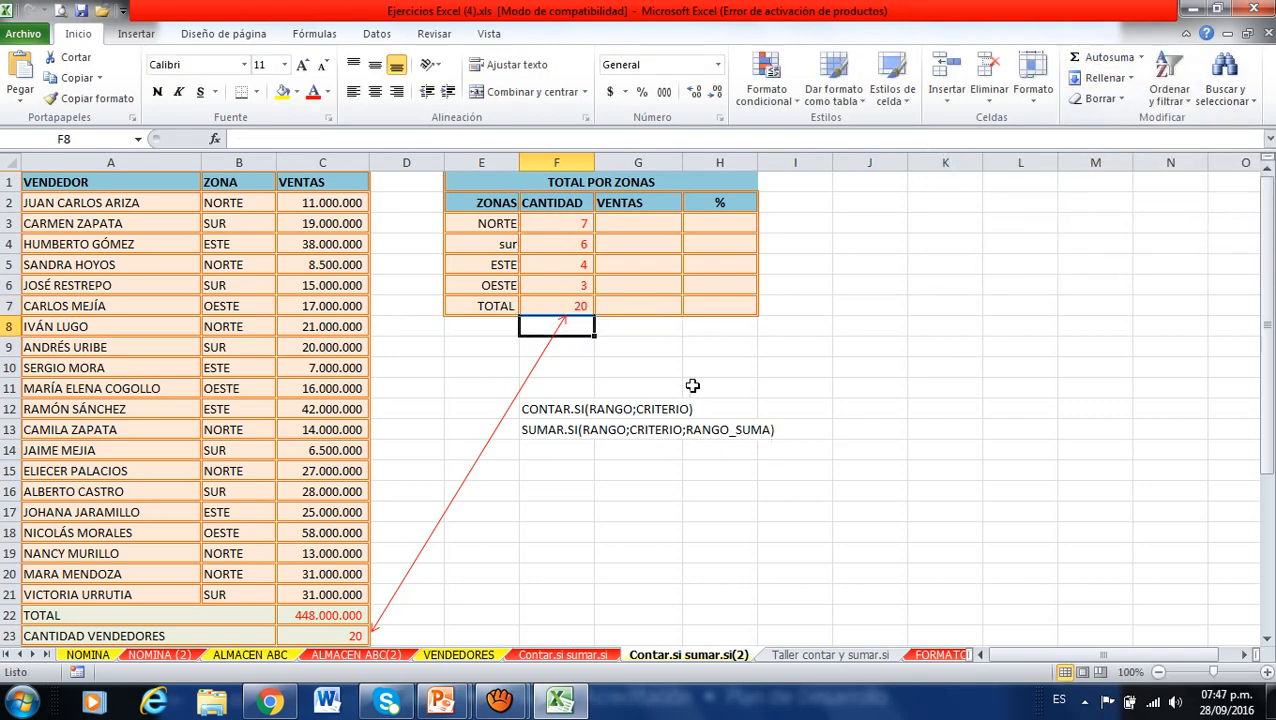
- Compare the zone counts in F3:F6 and their total in F7 with the CANTIDAD VENDEDORES count in C23
{"action": "left_click", "coordinate": [580, 307]}
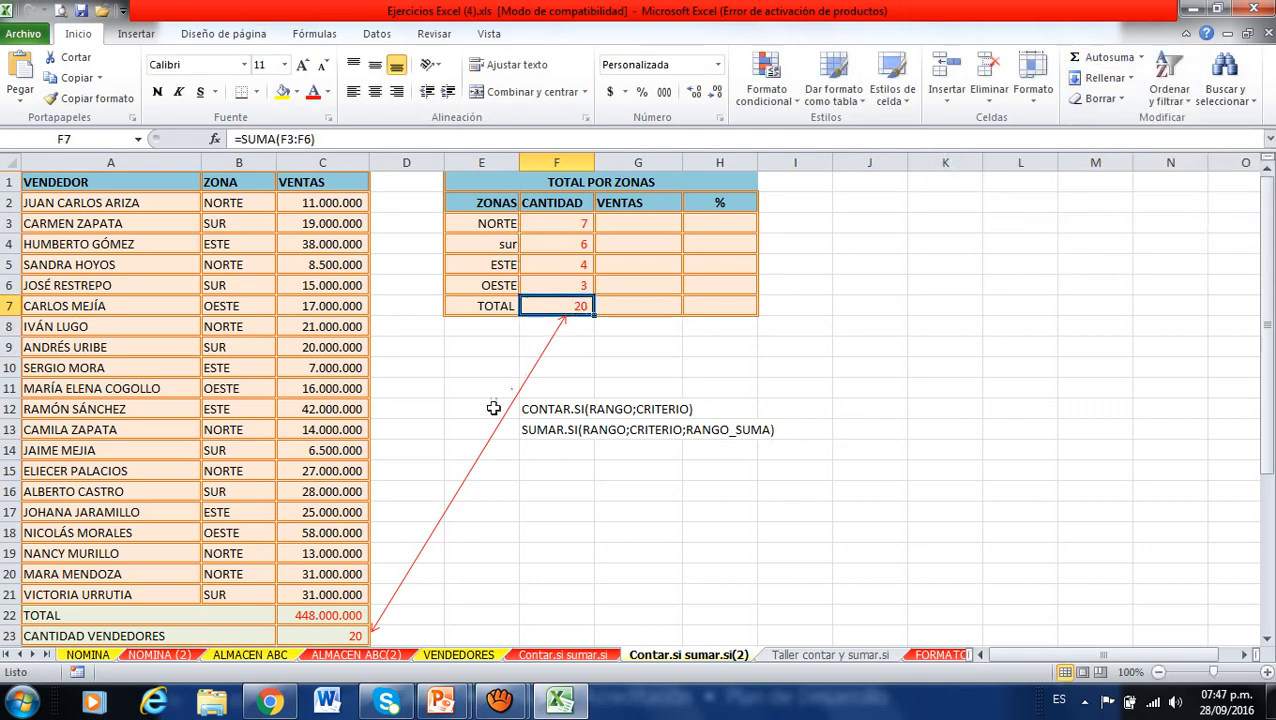
{"action": "left_click", "coordinate": [337, 637]}
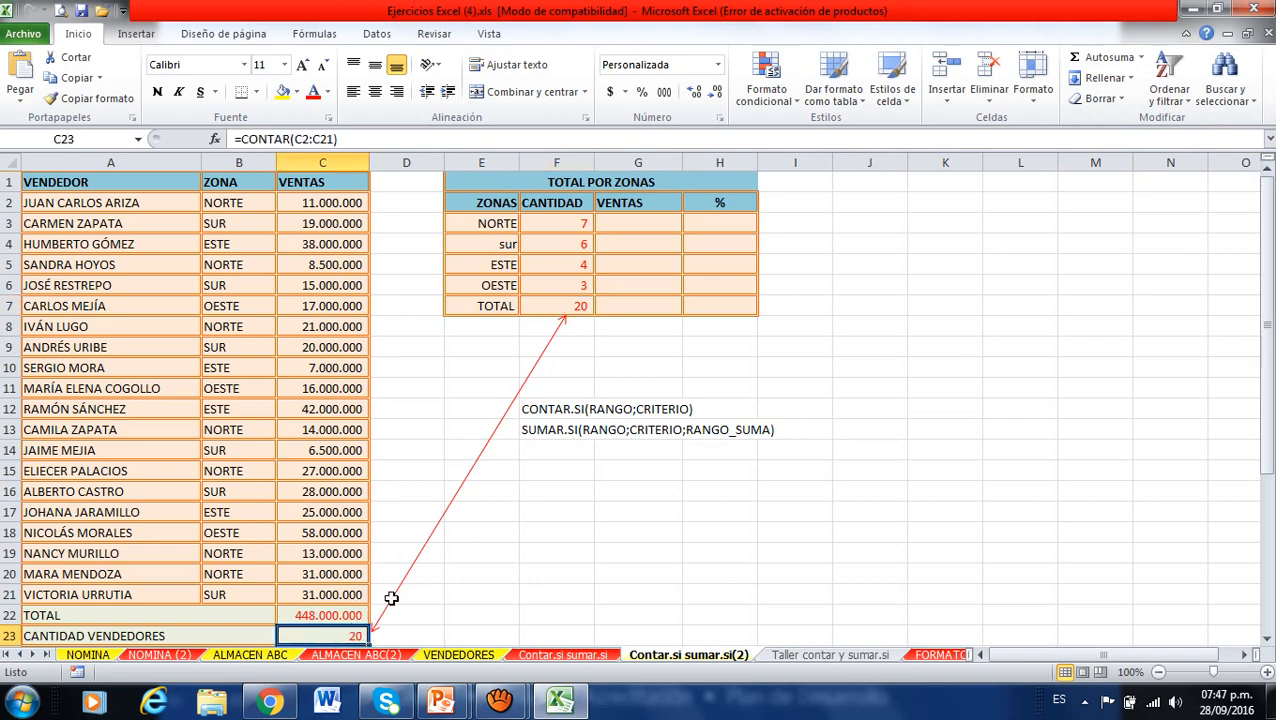
{"action": "left_click", "coordinate": [570, 223]}
{"action": "left_click_drag", "start_coordinate": [570, 223], "coordinate": [570, 284]}
{"action": "left_click", "coordinate": [572, 224]}
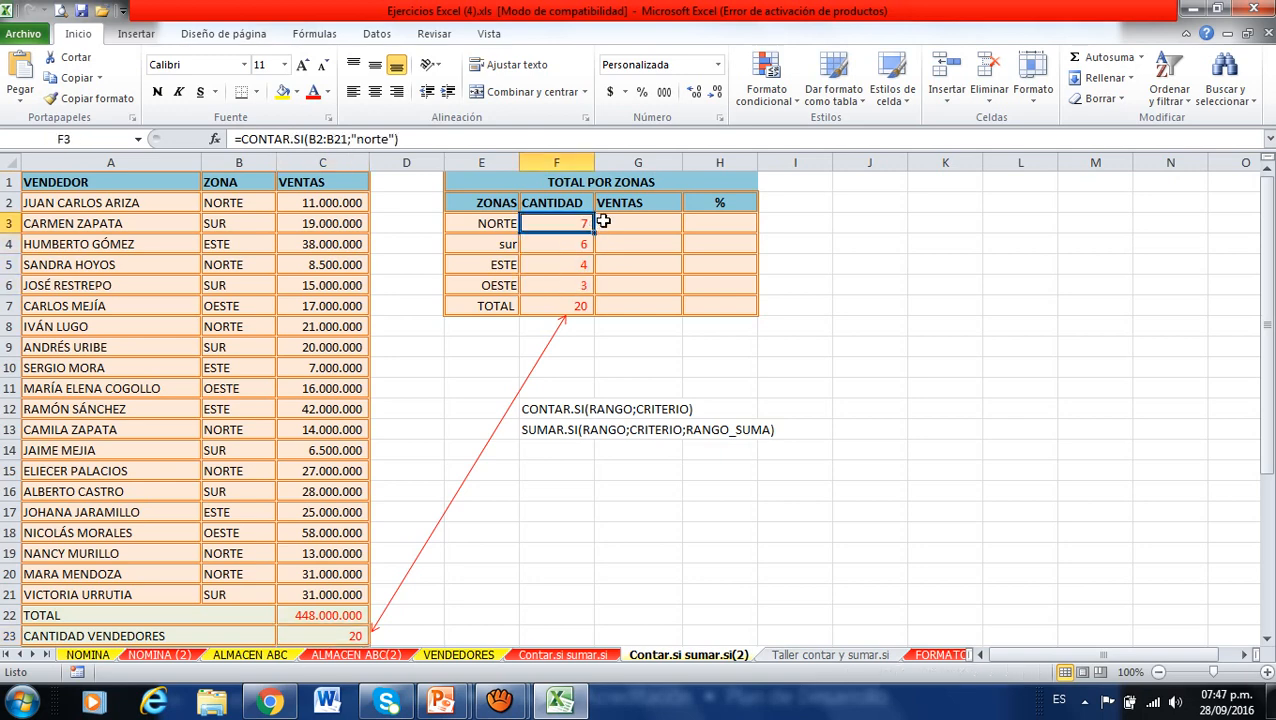
{"action": "left_click", "coordinate": [500, 224]}
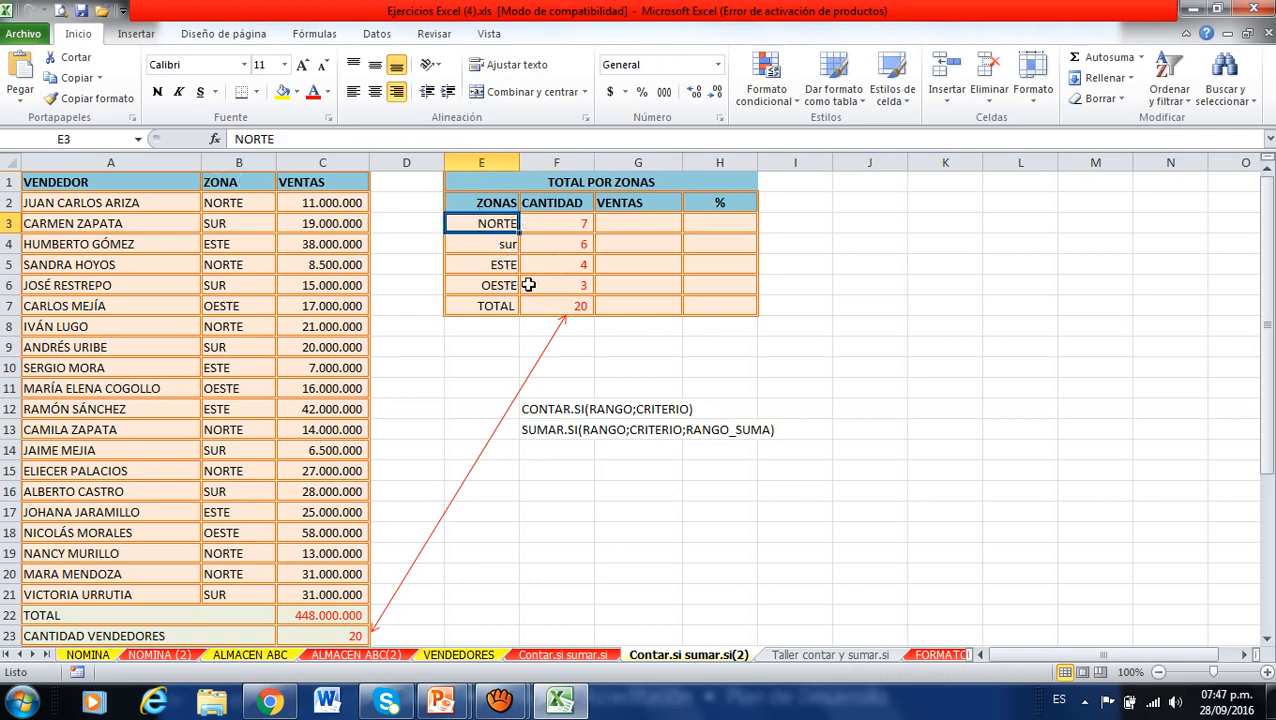
{"action": "left_click_drag", "start_coordinate": [570, 226], "coordinate": [578, 290]}
{"action": "left_click", "coordinate": [571, 306]}
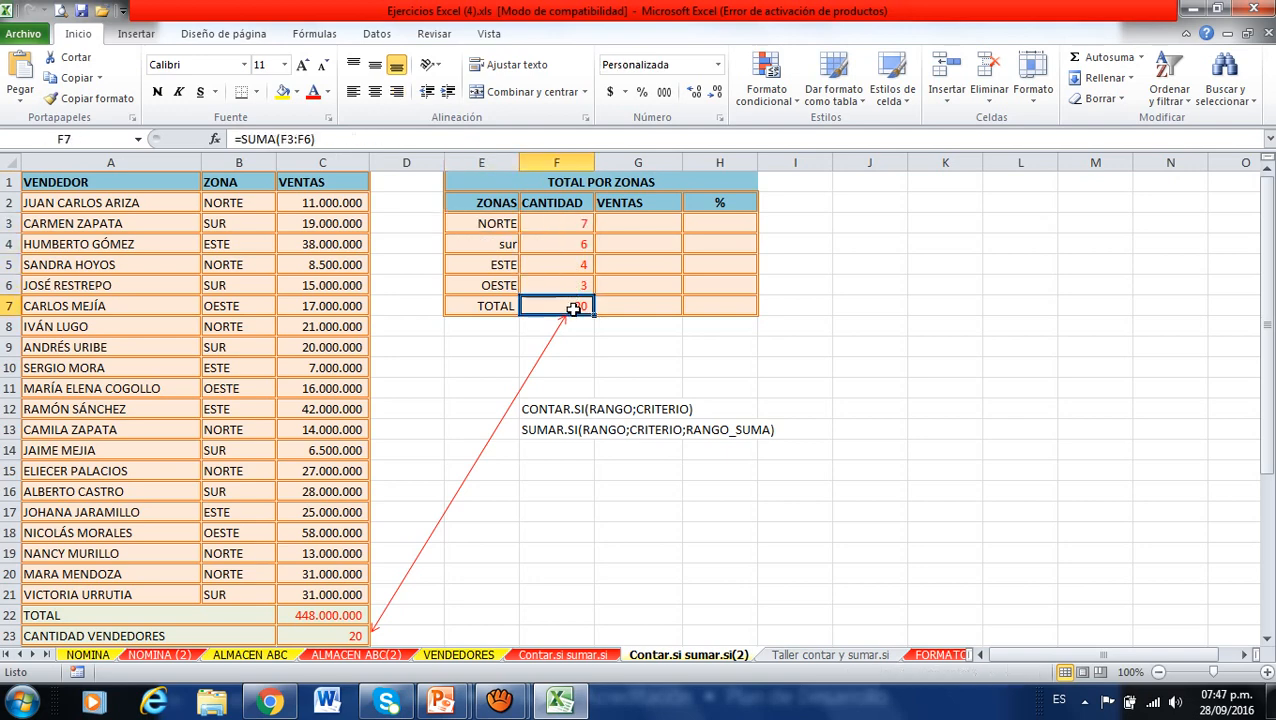
{"action": "left_click", "coordinate": [348, 637]}
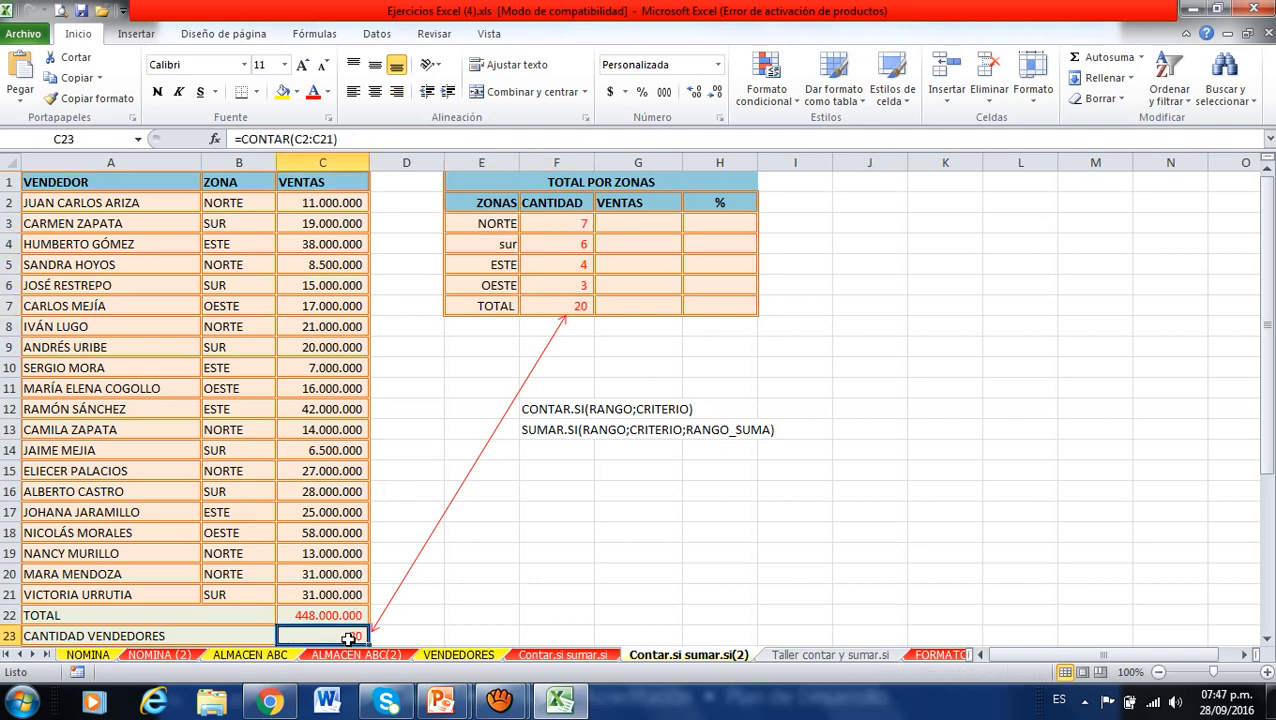
- Delete the red double-headed arrow between F7 and C23
{"action": "left_click", "coordinate": [443, 514]}
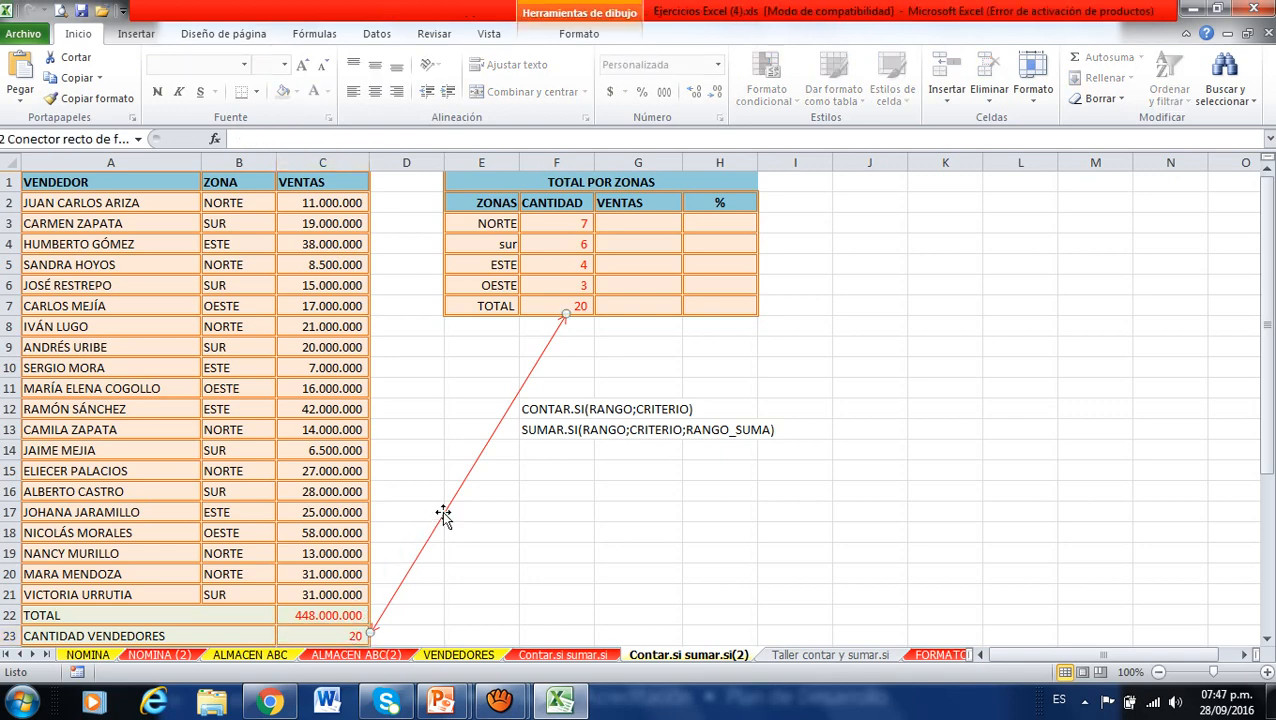
{"action": "key", "text": "Delete"}
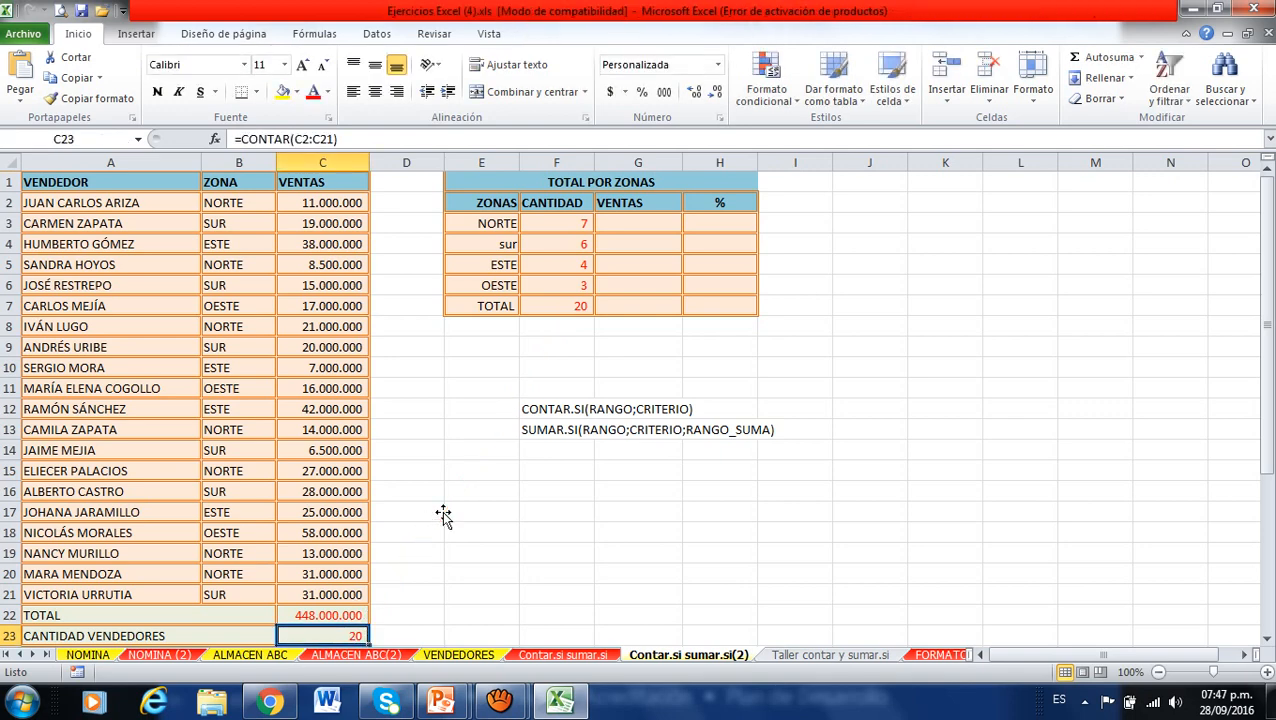
- Switch to the Funciones de Excel presentation in PowerPoint and review the SUMAR.SI syntax and its NORTE example
{"action": "left_click", "coordinate": [624, 224]}
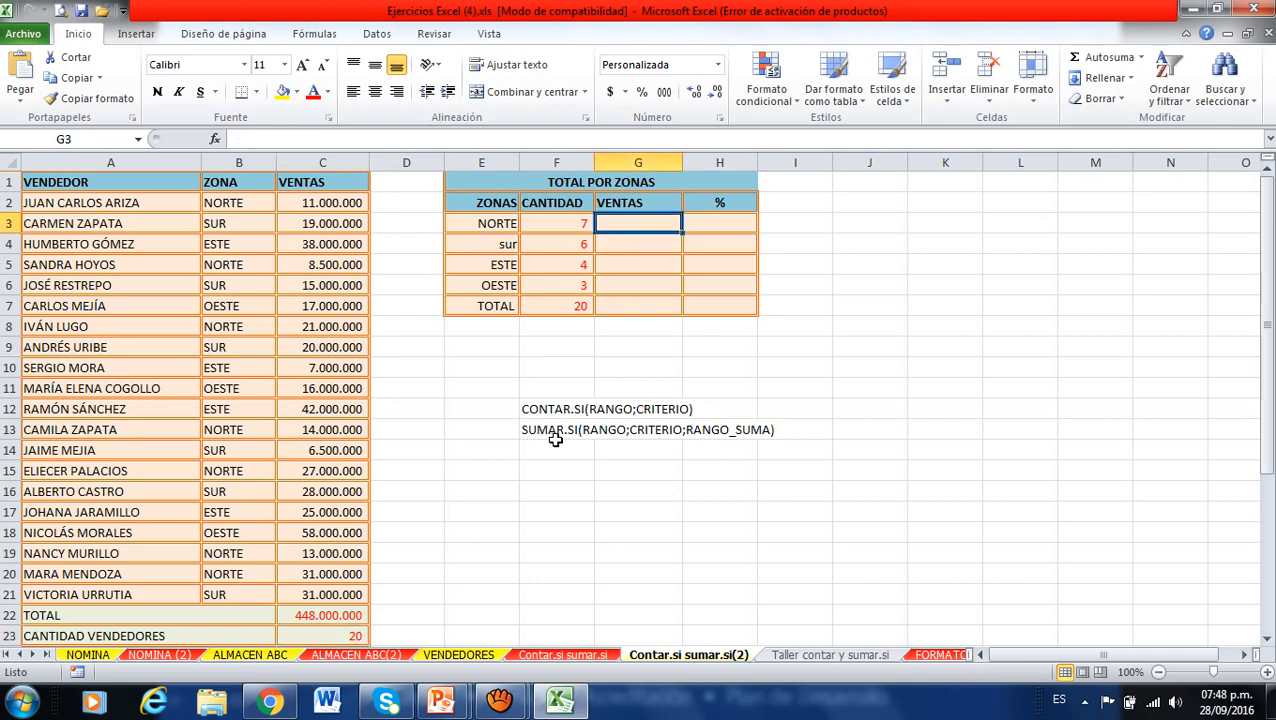
{"action": "key", "text": "alt+Tab"}
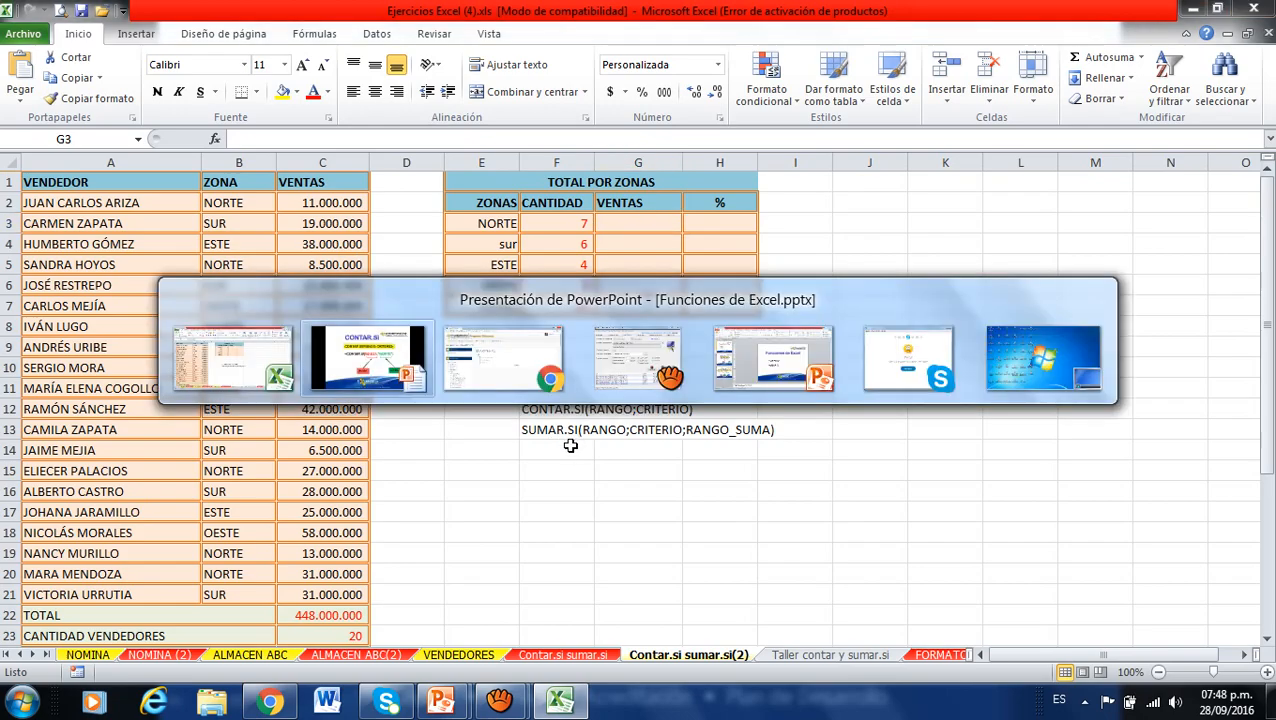
{"action": "key", "text": "Right"}
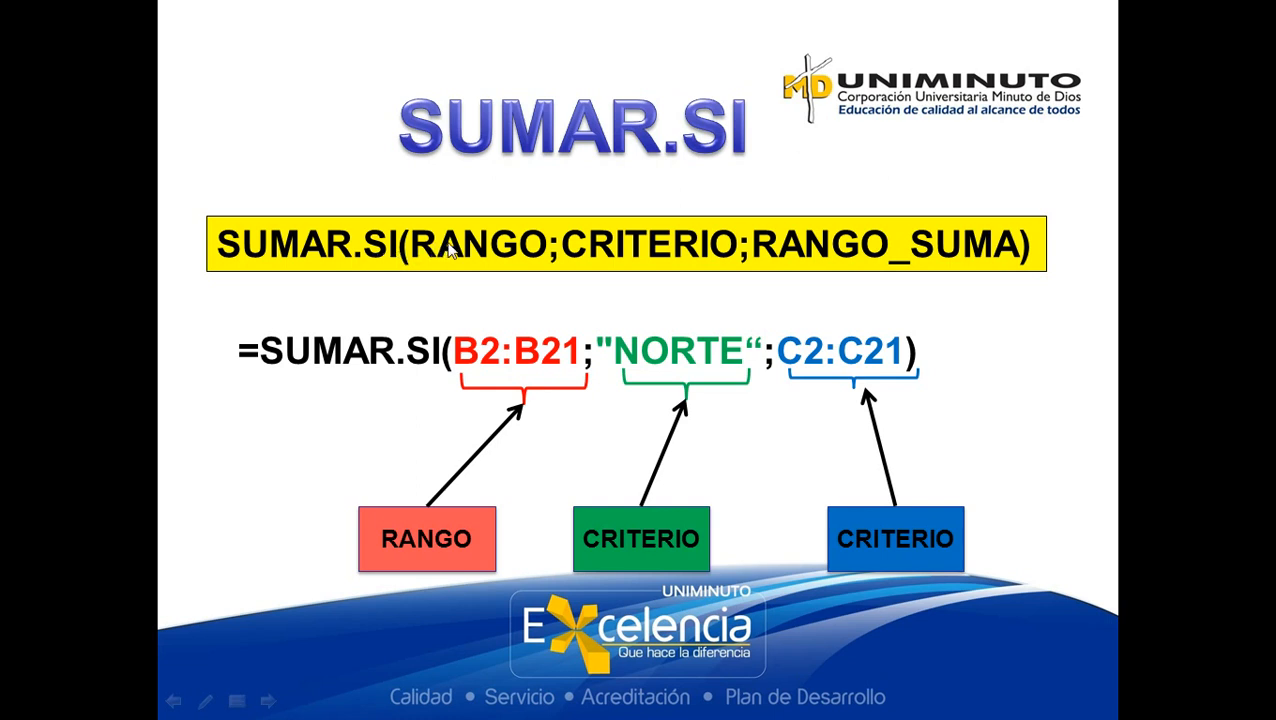
{"action": "left_click", "coordinate": [720, 245]}
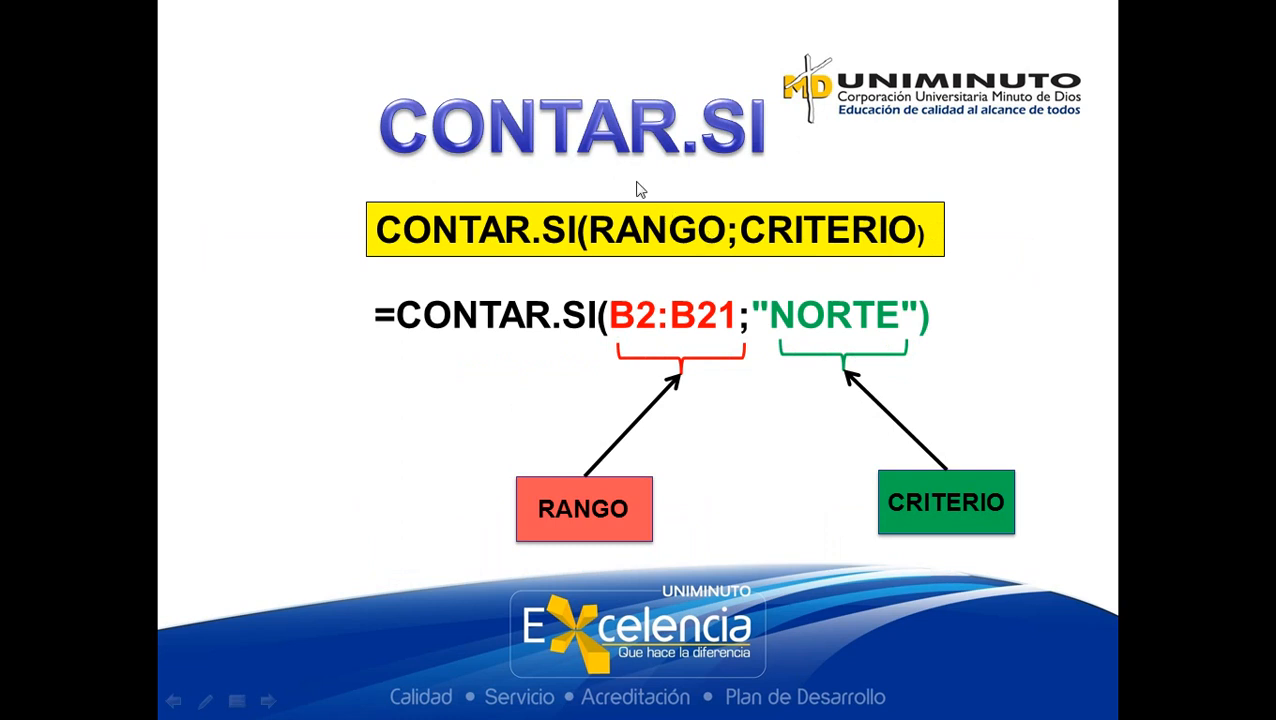
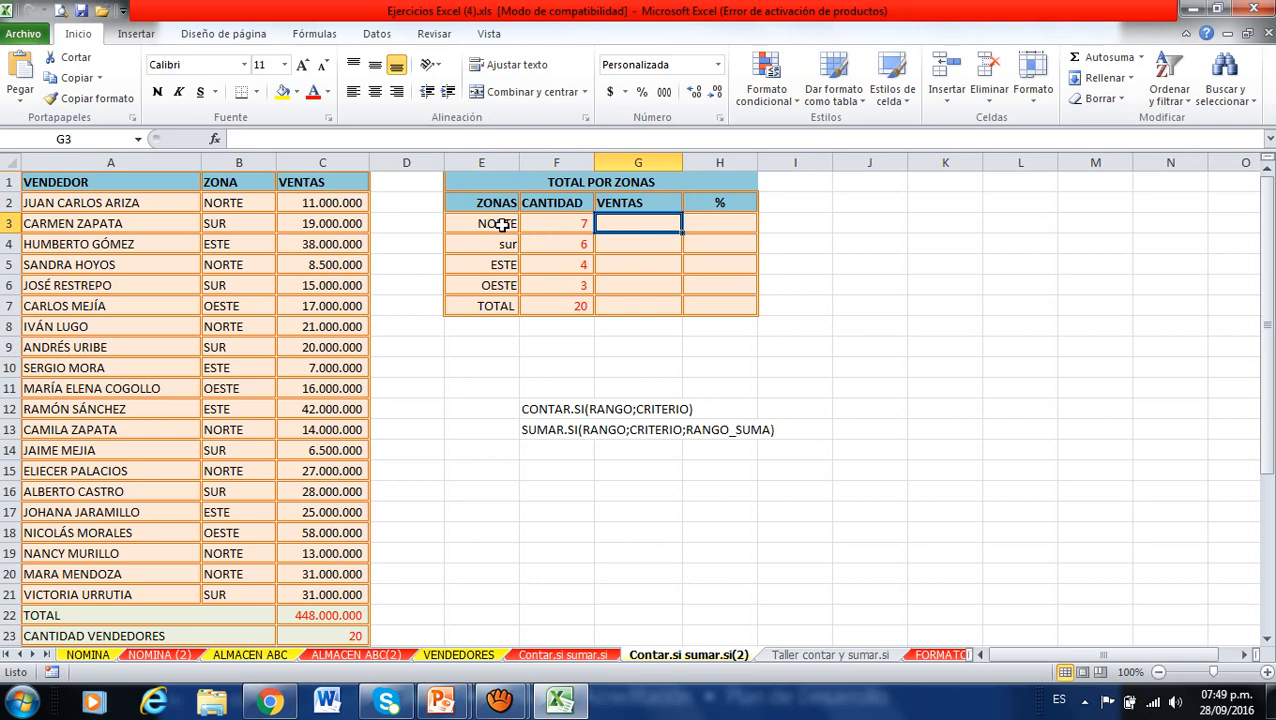
- Review the NORTE count formula in F3 alongside the VENTAS cell G3
{"action": "left_click", "coordinate": [561, 223]}
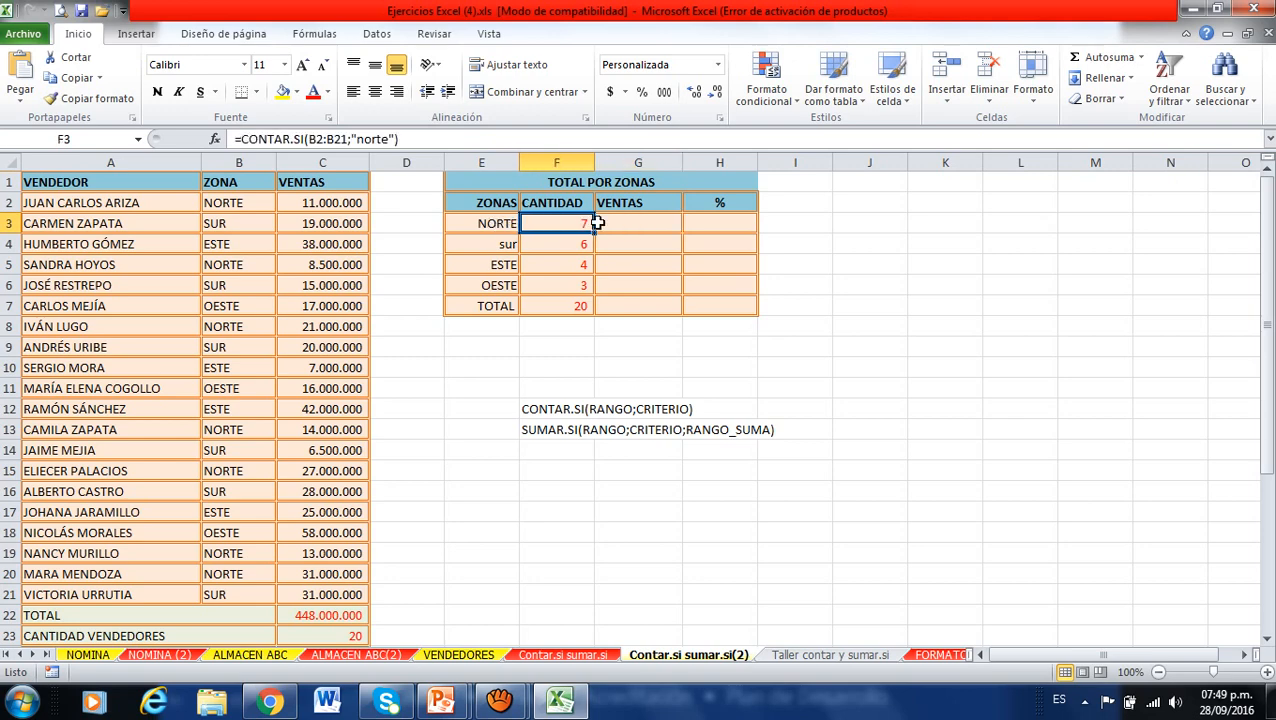
{"action": "left_click", "coordinate": [620, 221]}
{"action": "left_click", "coordinate": [582, 221]}
{"action": "left_click", "coordinate": [621, 222]}
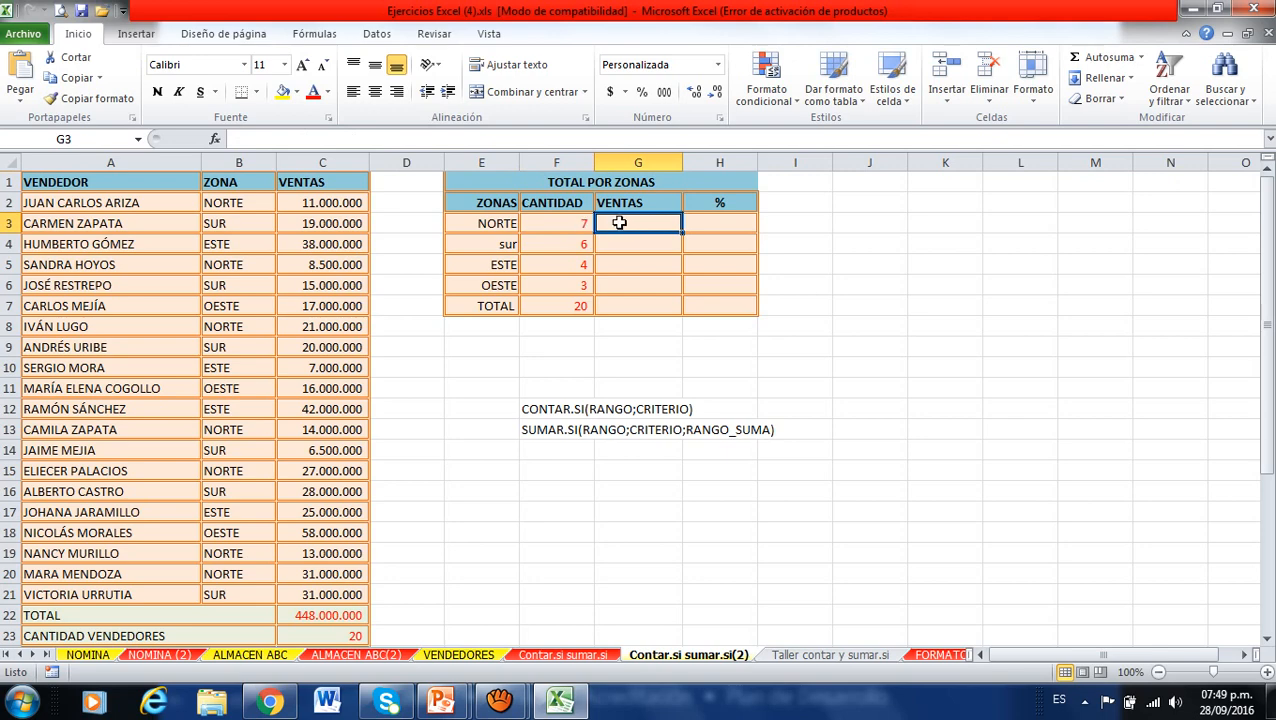
- Check the sum of the NORTE sales by selecting C2, C5, C8, C13, C15, C19 and C20 together
{"action": "left_click", "coordinate": [331, 205]}
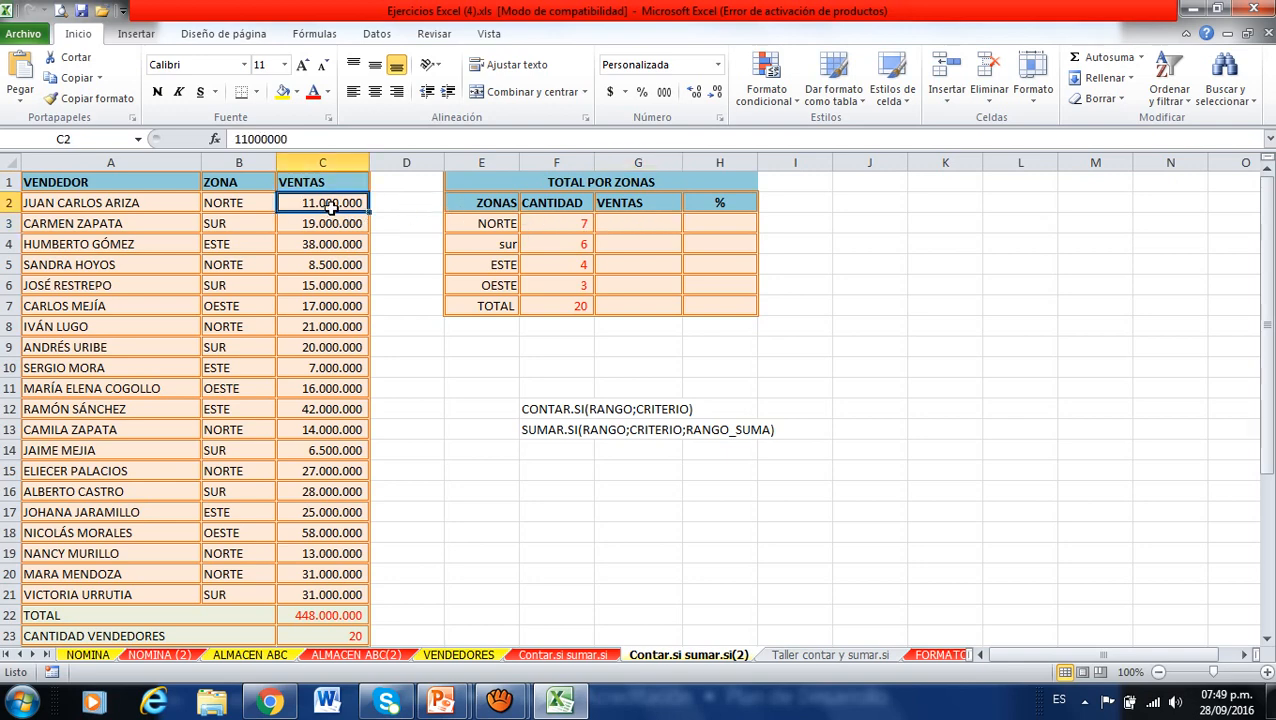
{"action": "left_click", "coordinate": [340, 265], "text": "ctrl"}
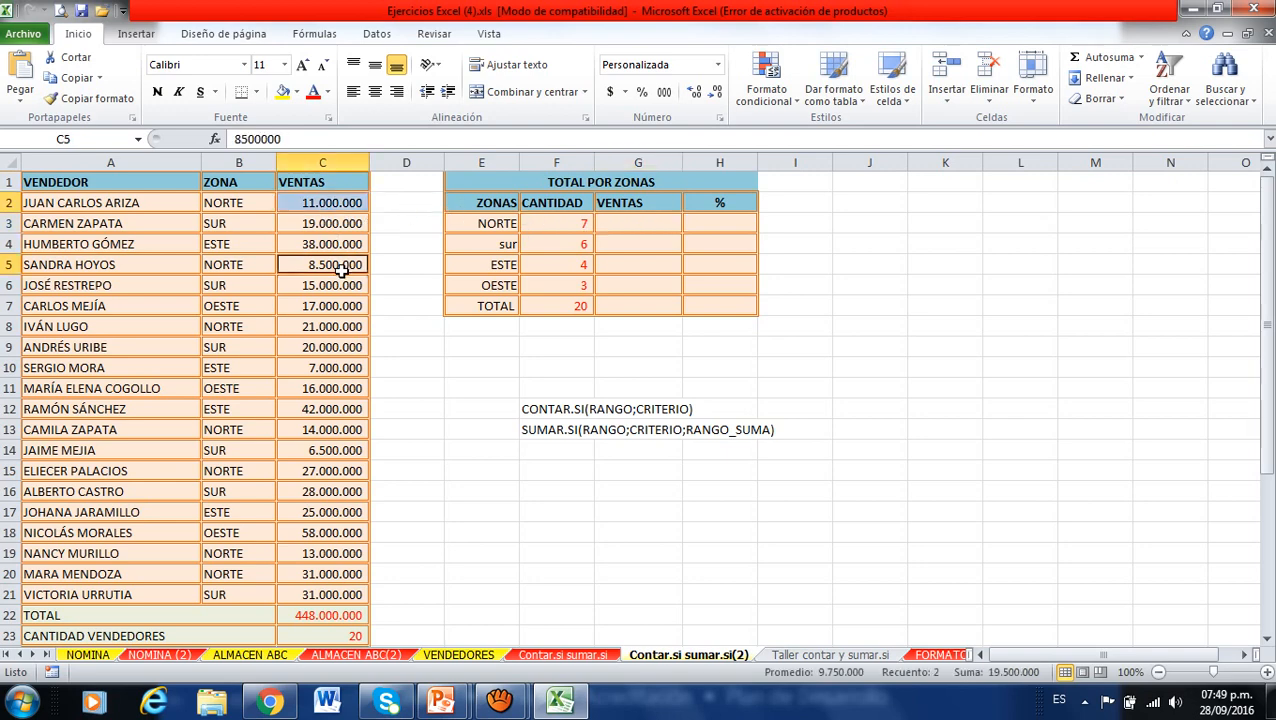
{"action": "left_click", "coordinate": [325, 330], "text": "ctrl"}
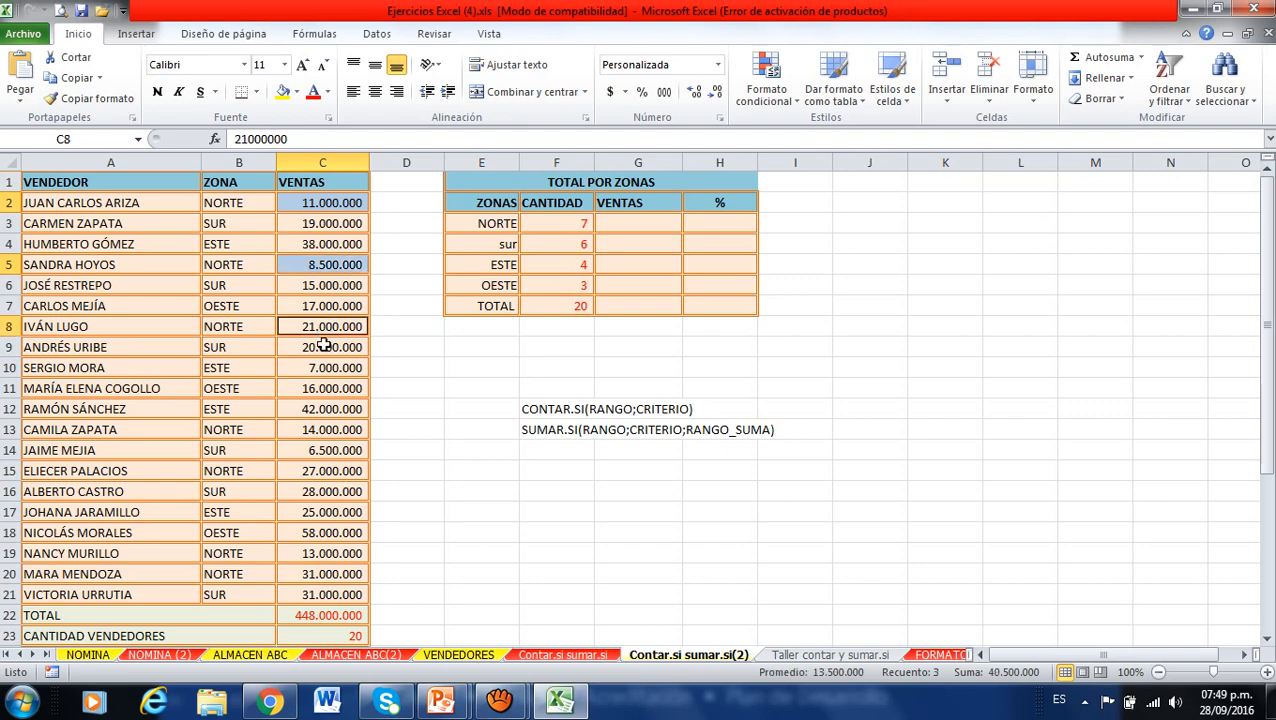
{"action": "left_click", "coordinate": [318, 435], "text": "ctrl"}
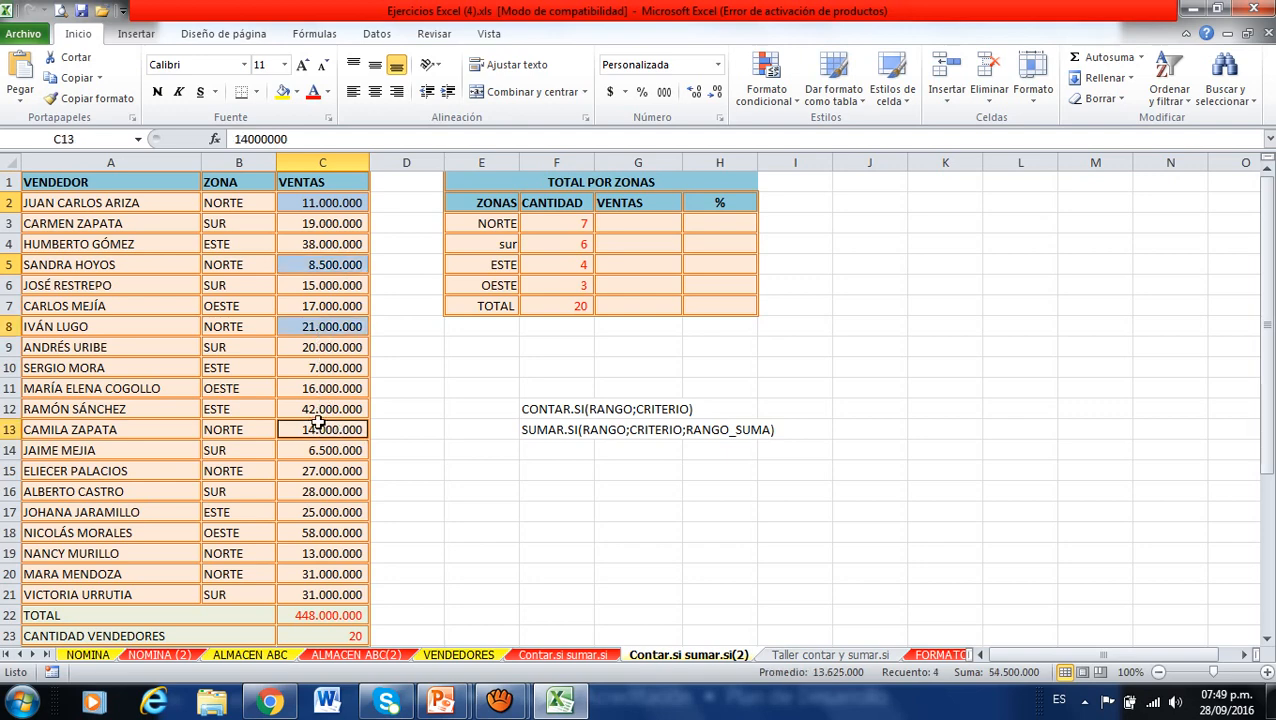
{"action": "left_click", "coordinate": [313, 470], "text": "ctrl"}
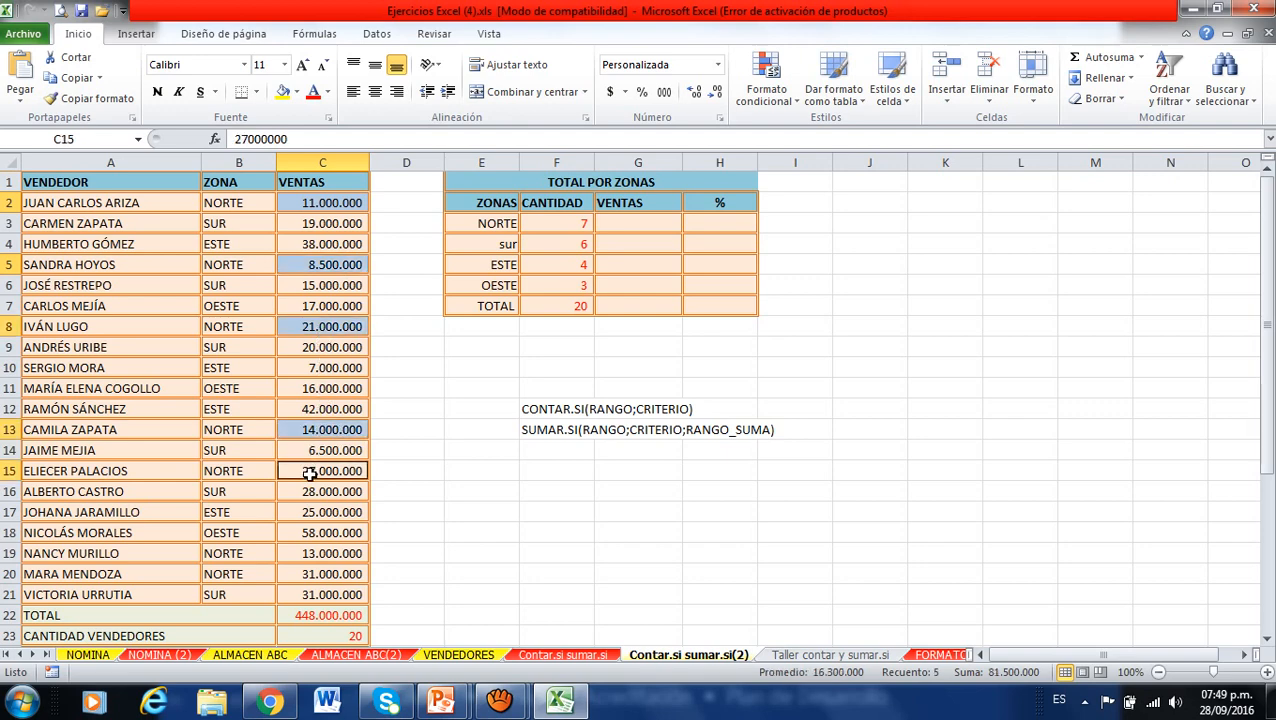
{"action": "left_click", "coordinate": [318, 560], "text": "ctrl"}
{"action": "left_click", "coordinate": [318, 572], "text": "ctrl"}
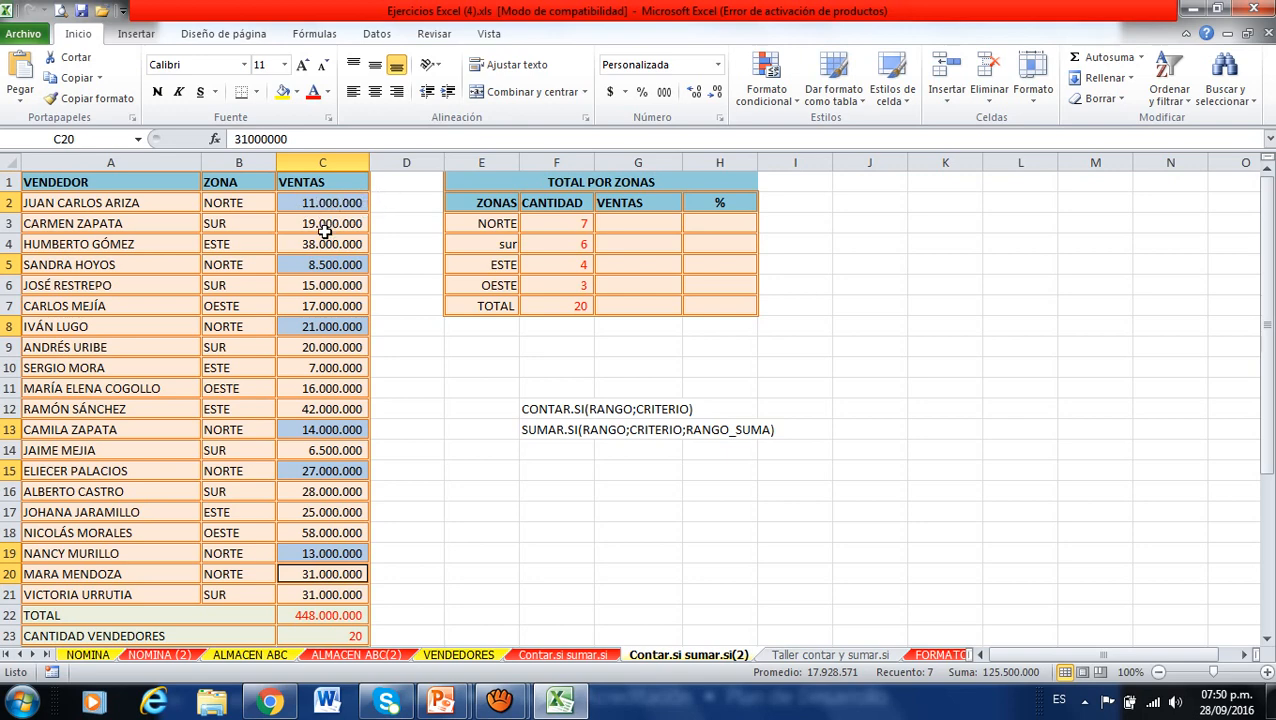
- Calculate the NORTE sales in G3 with the formula =SUMAR.SI(B2:B21;E3;C2:C21)
{"action": "left_click", "coordinate": [627, 226]}
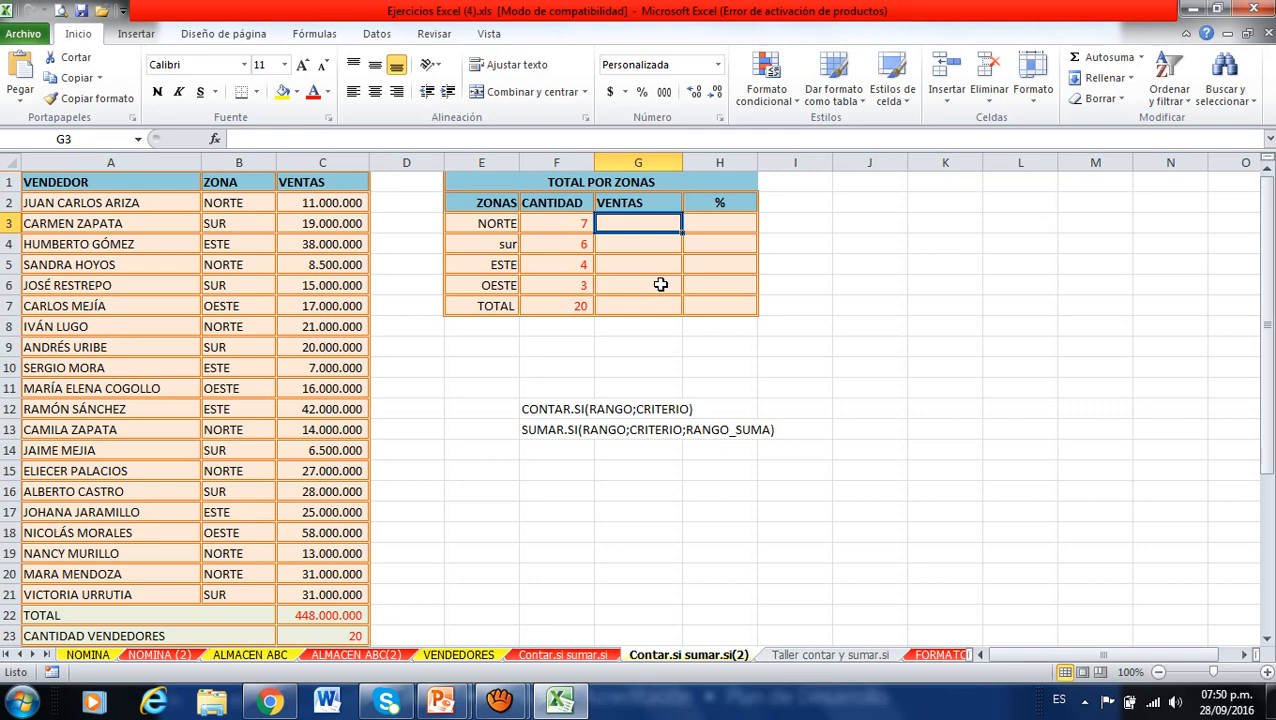
{"action": "type", "text": "="}
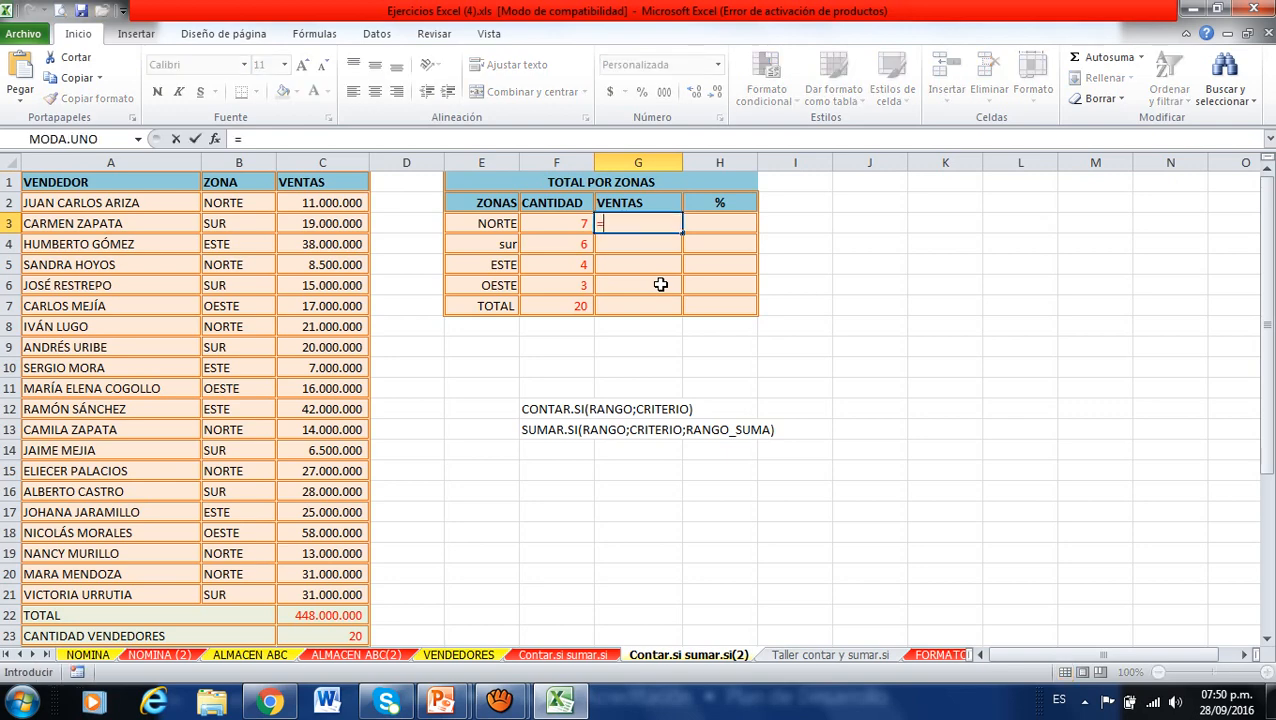
{"action": "type", "text": "suma"}
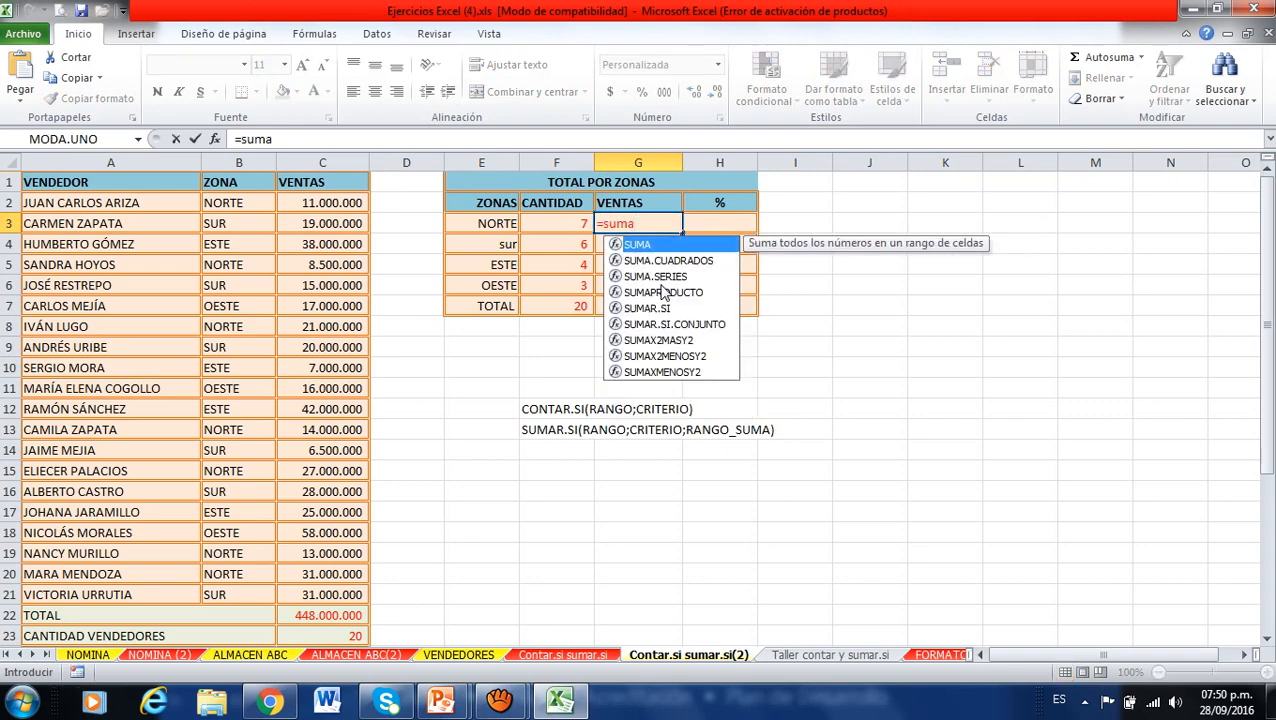
{"action": "left_click", "coordinate": [670, 311]}
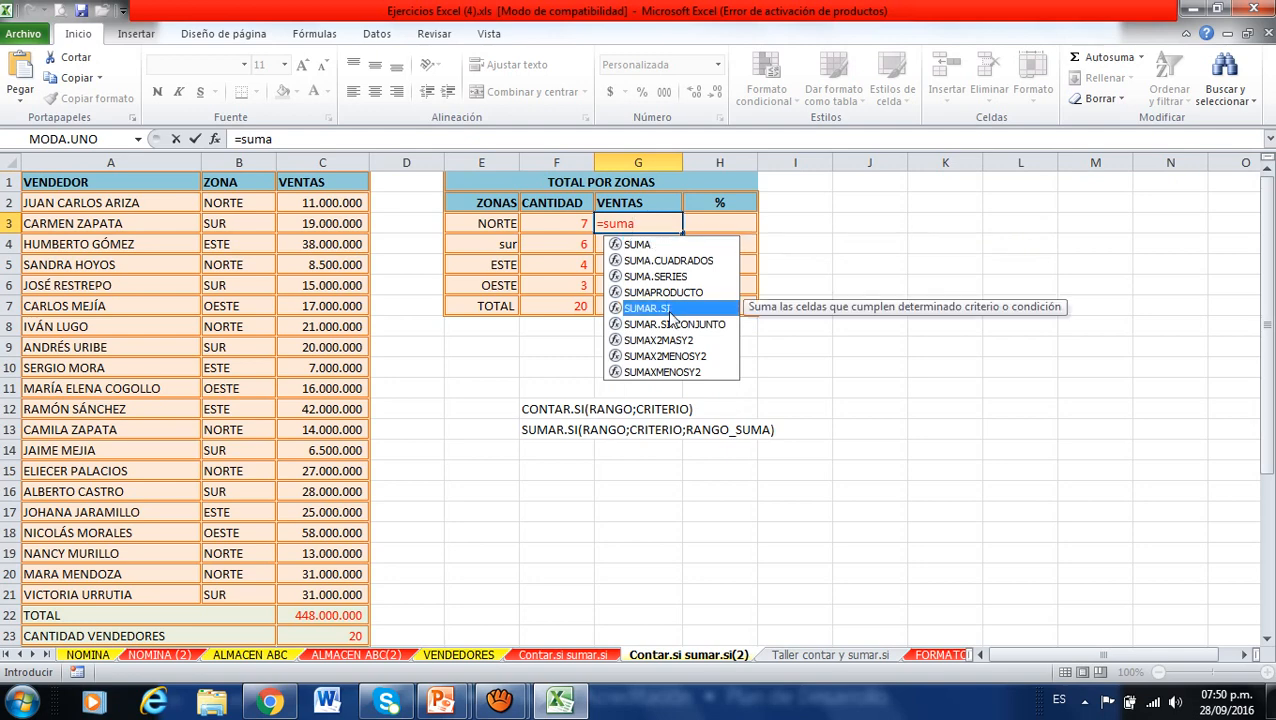
{"action": "double_click", "coordinate": [670, 310]}
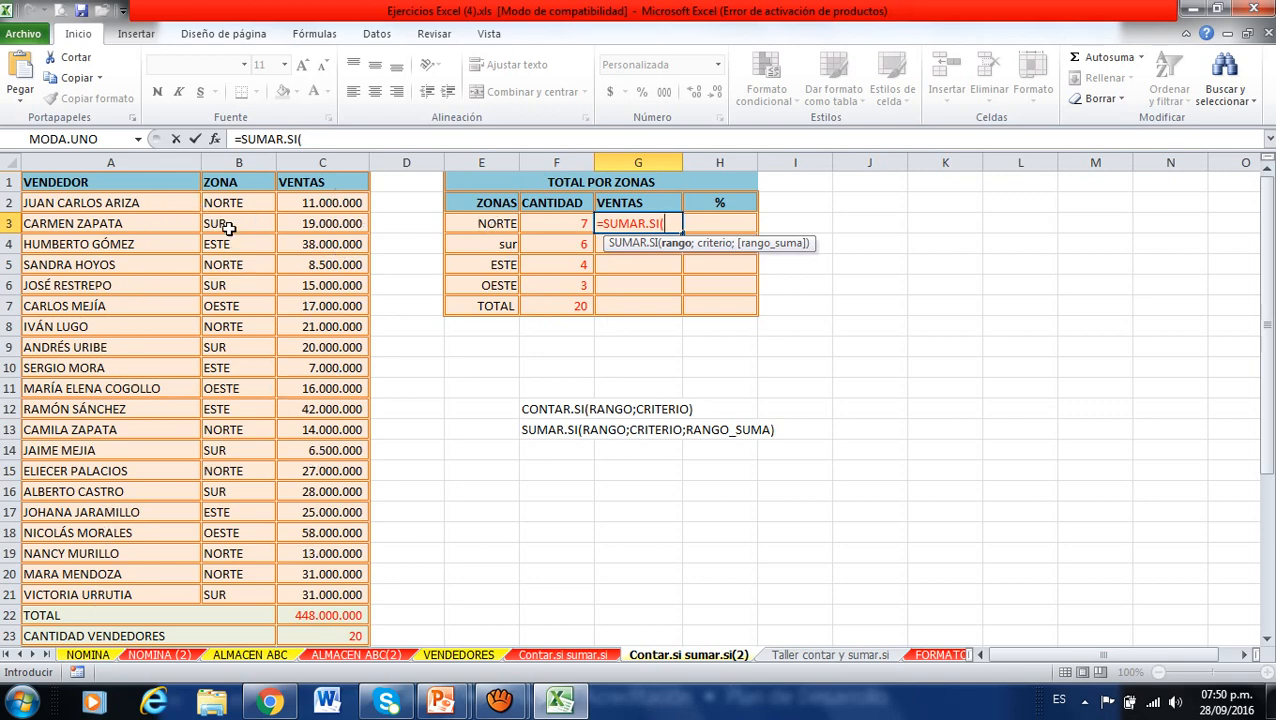
{"action": "left_click_drag", "start_coordinate": [231, 203], "coordinate": [221, 596]}
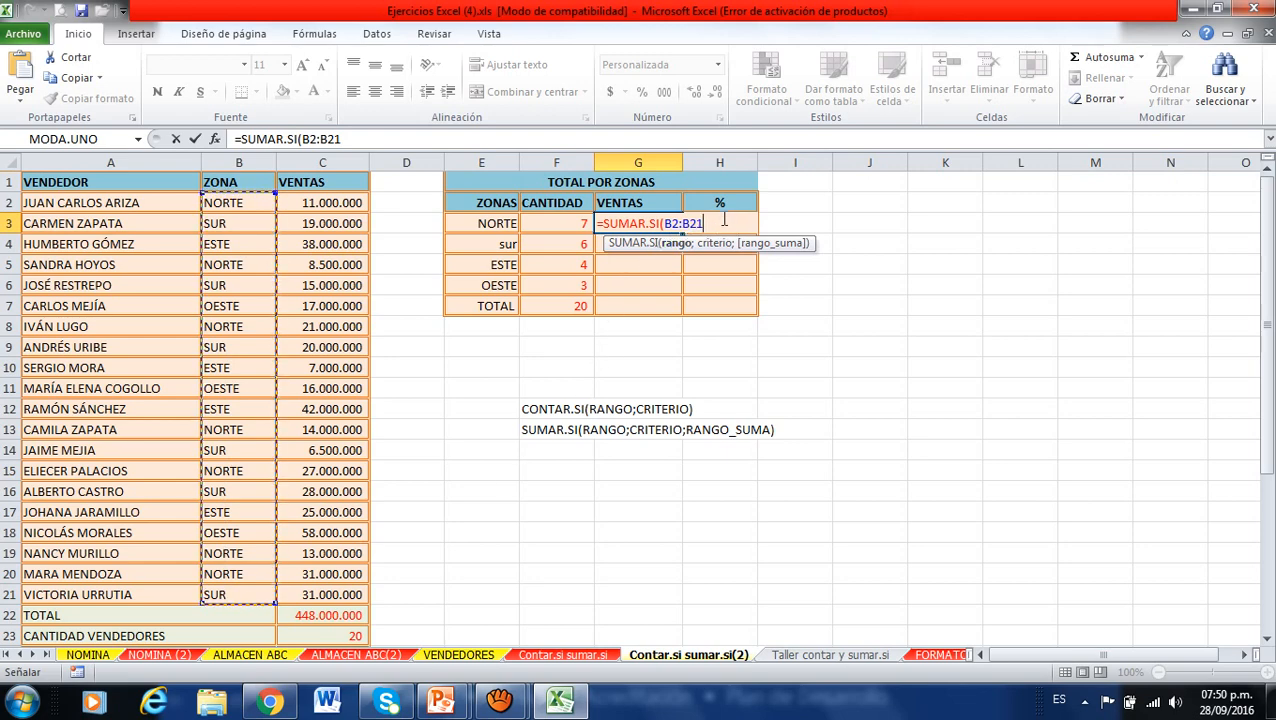
{"action": "type", "text": ";"}
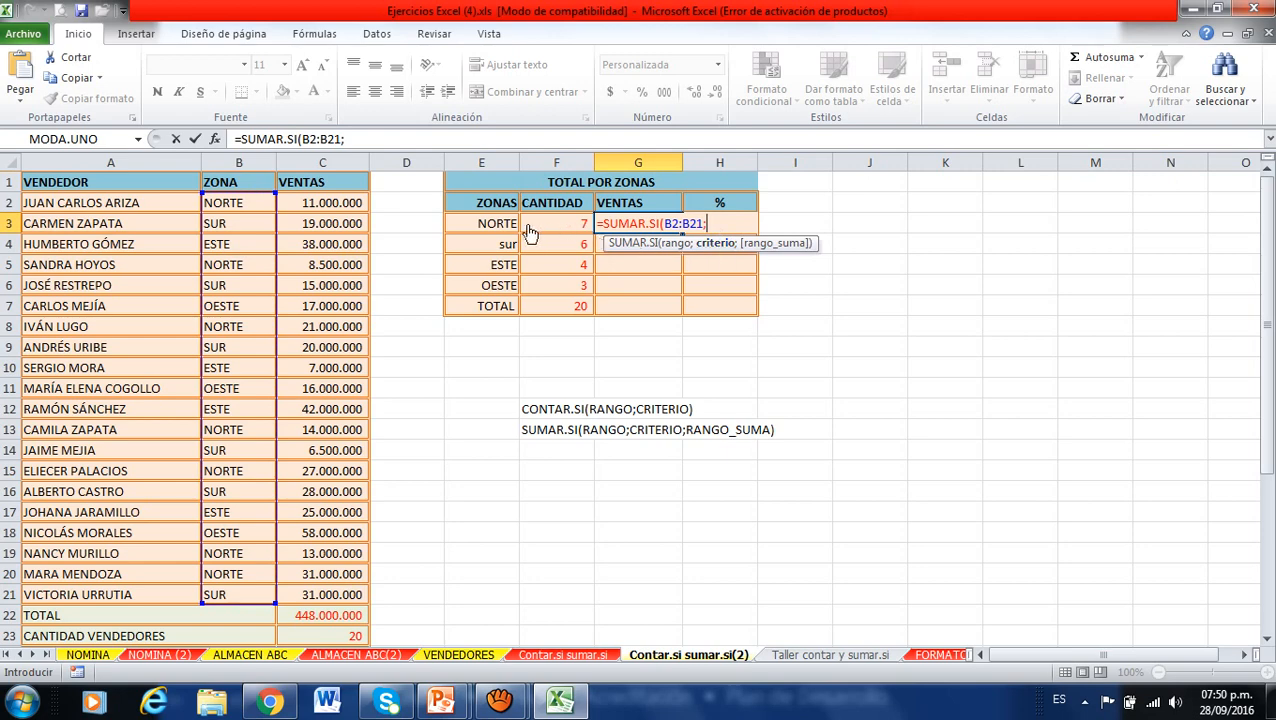
{"action": "left_click", "coordinate": [497, 224]}
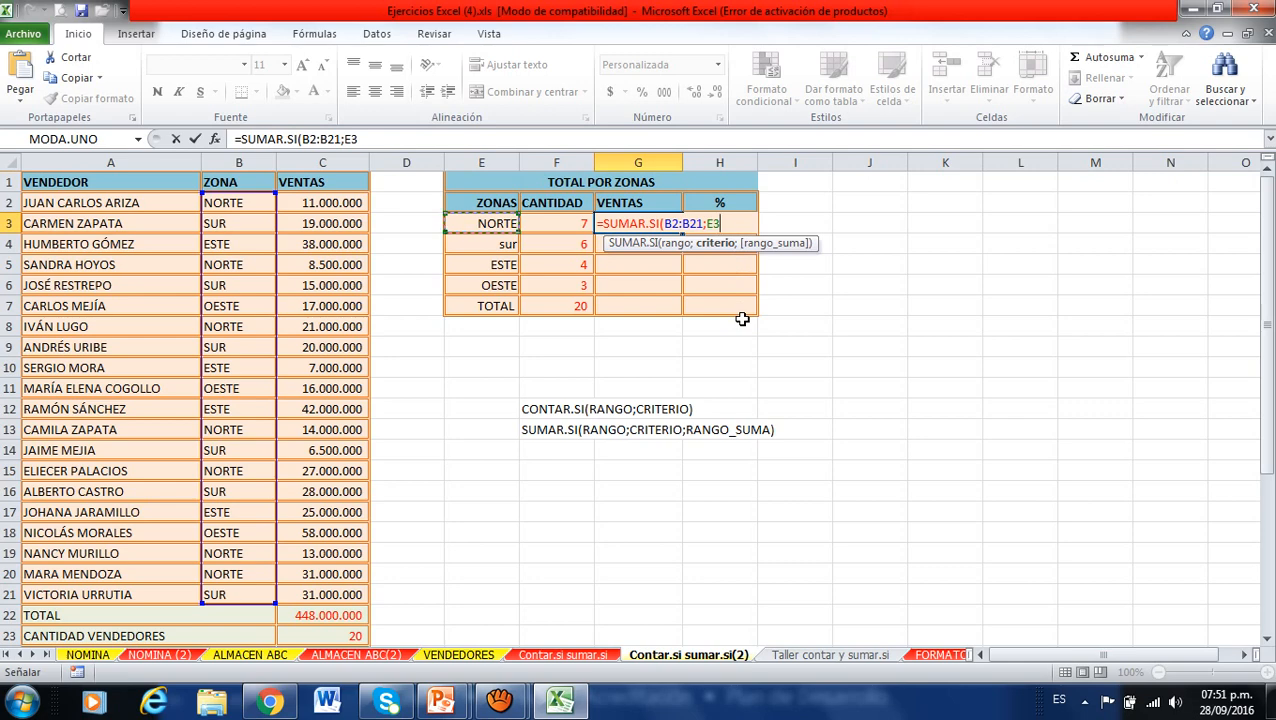
{"action": "type", "text": ";"}
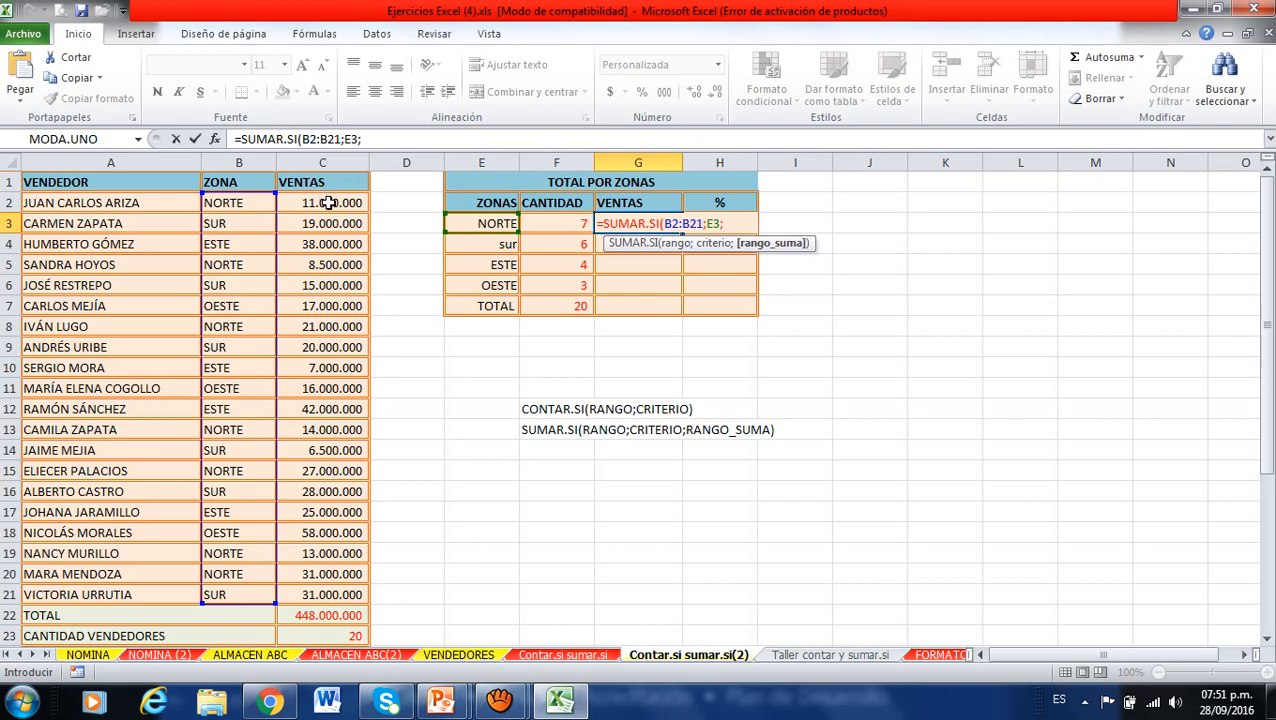
{"action": "left_click_drag", "start_coordinate": [328, 202], "coordinate": [303, 598]}
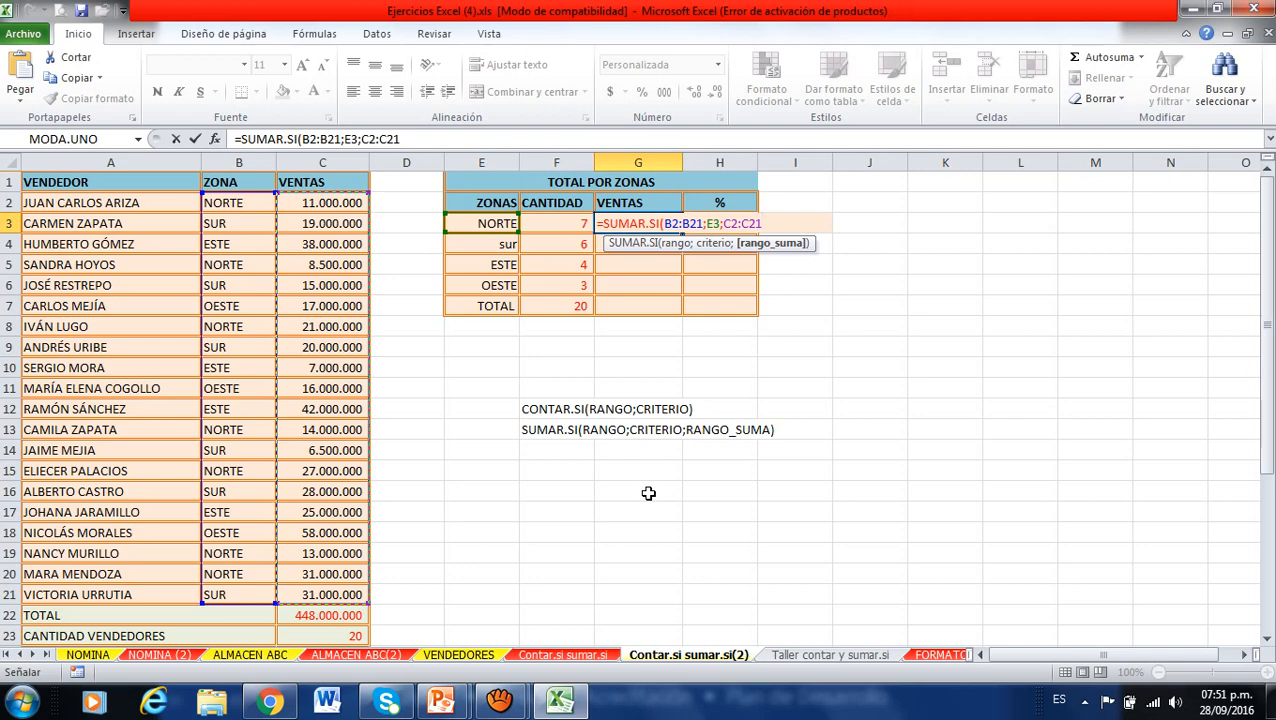
{"action": "type", "text": ")"}
{"action": "key", "text": "Return"}
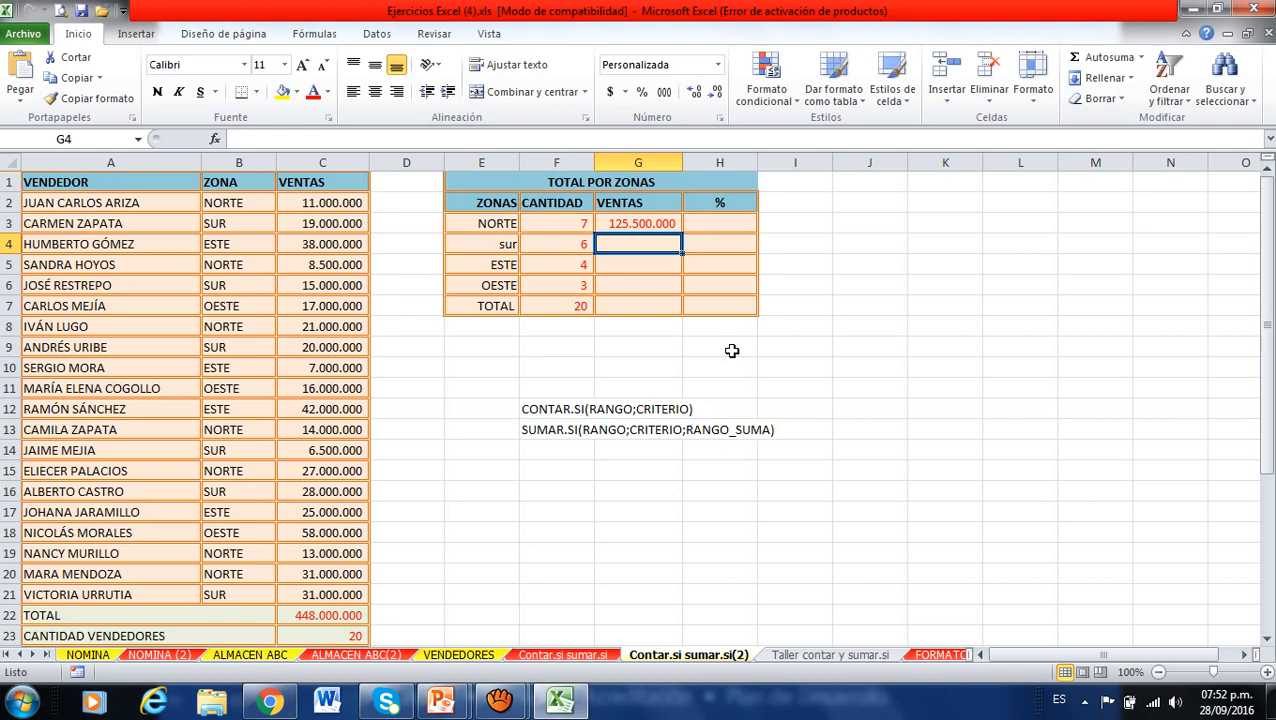
- Calculate the sur sales in G4 with =SUMAR.SI(B2:B21;E4;C2:C21) and fill the formula down to G6 for ESTE and OESTE
{"action": "type", "text": "="}
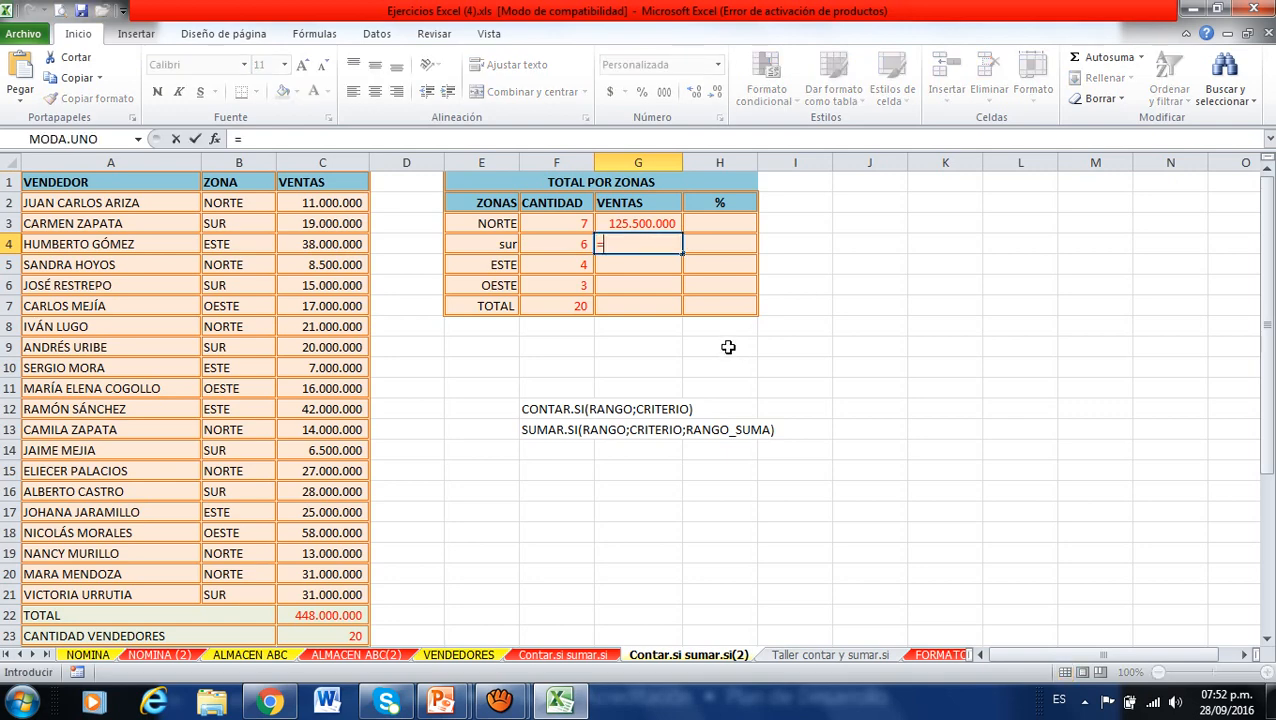
{"action": "type", "text": "sumar"}
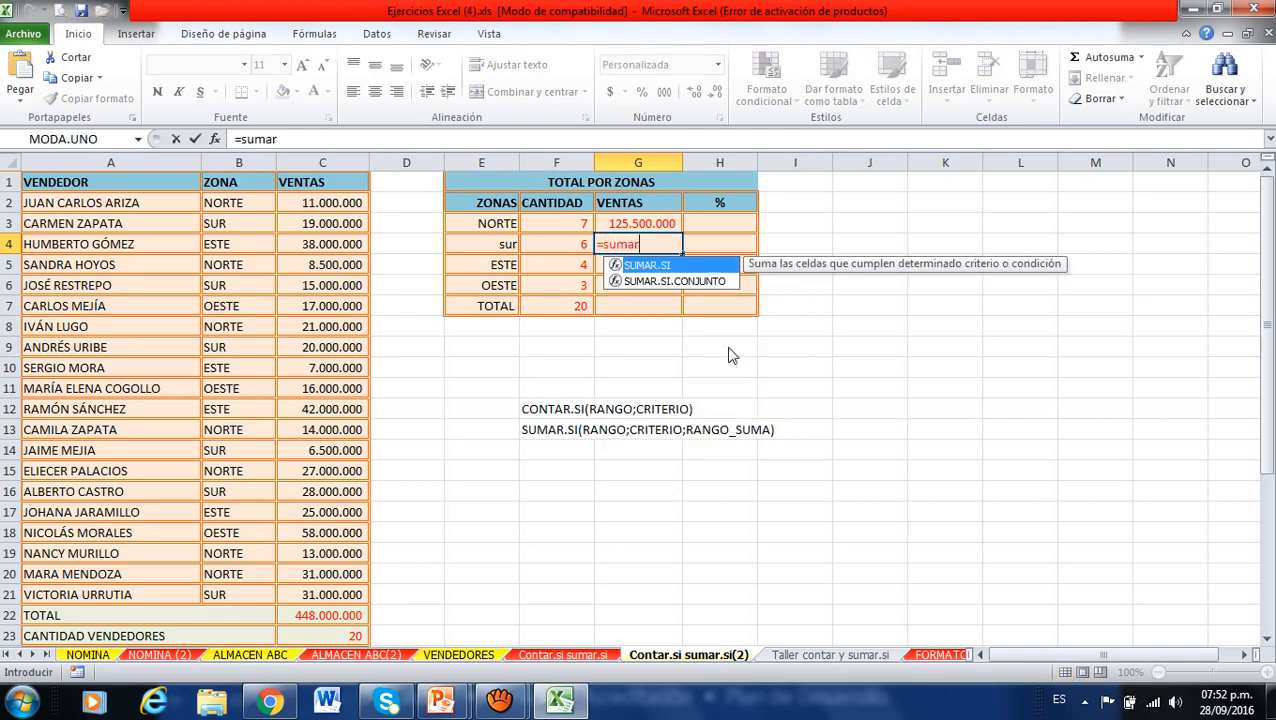
{"action": "key", "text": "Tab"}
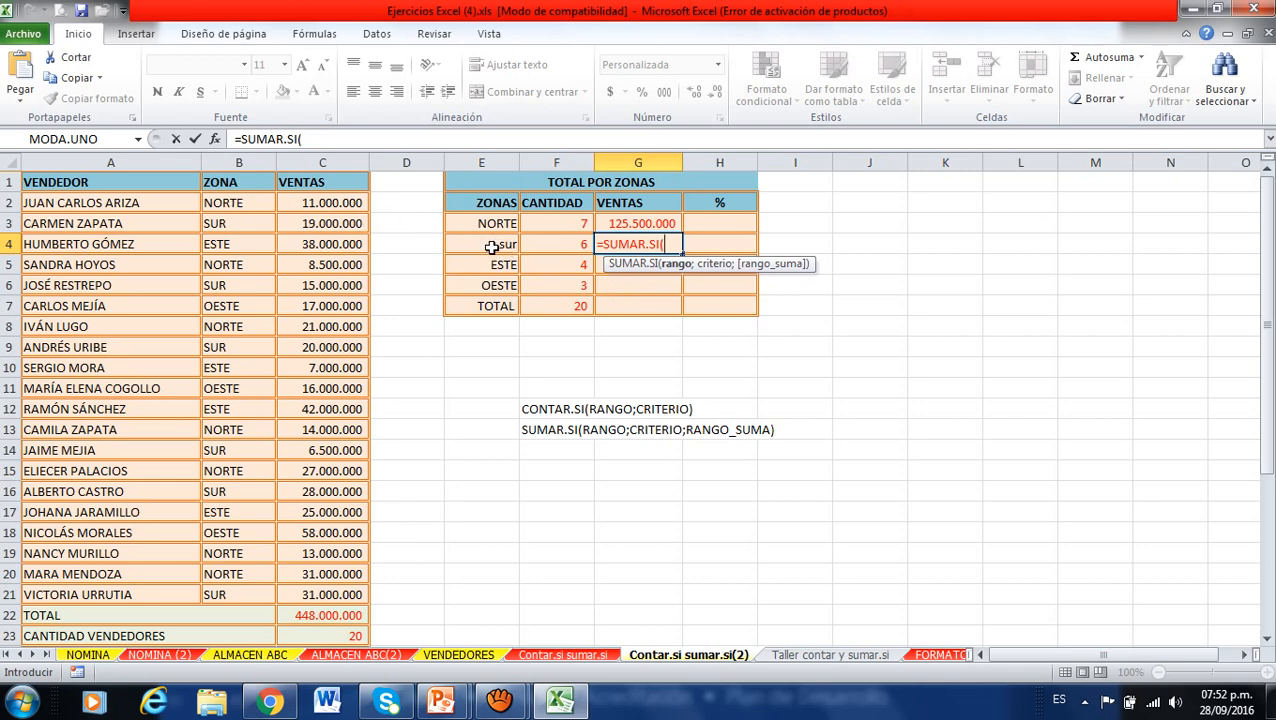
{"action": "left_click_drag", "start_coordinate": [244, 202], "coordinate": [229, 597]}
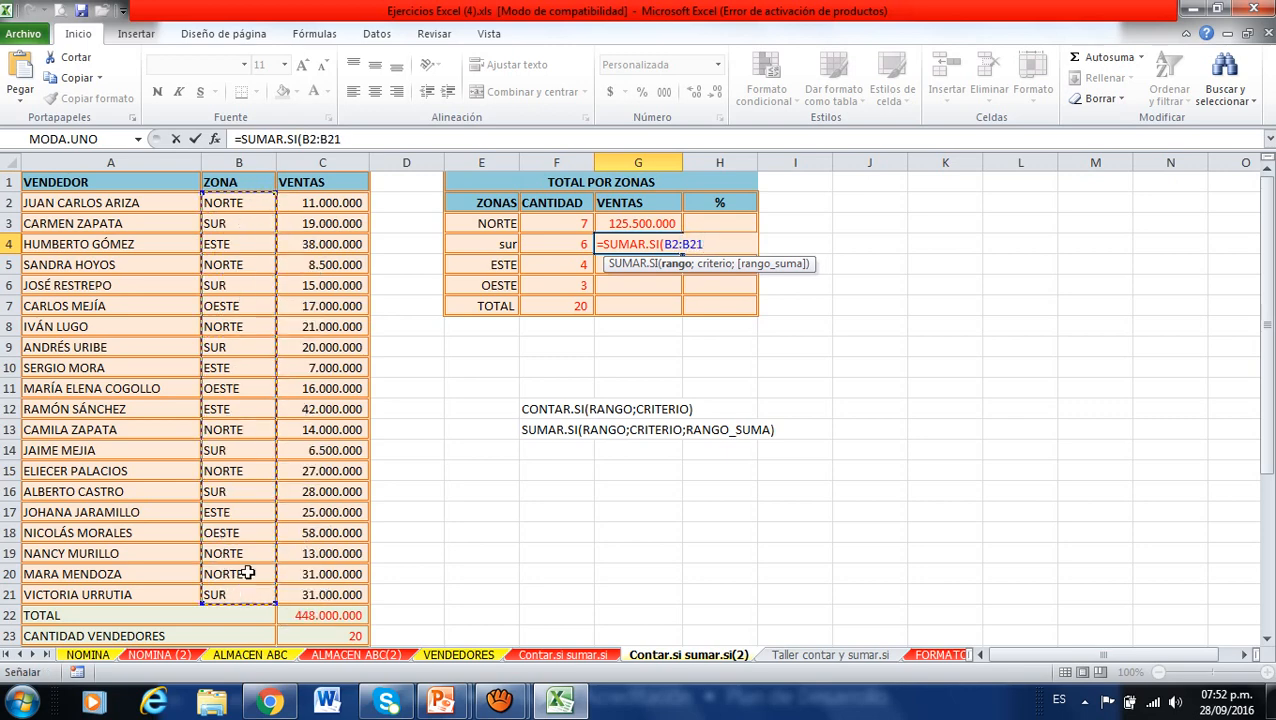
{"action": "type", "text": ";"}
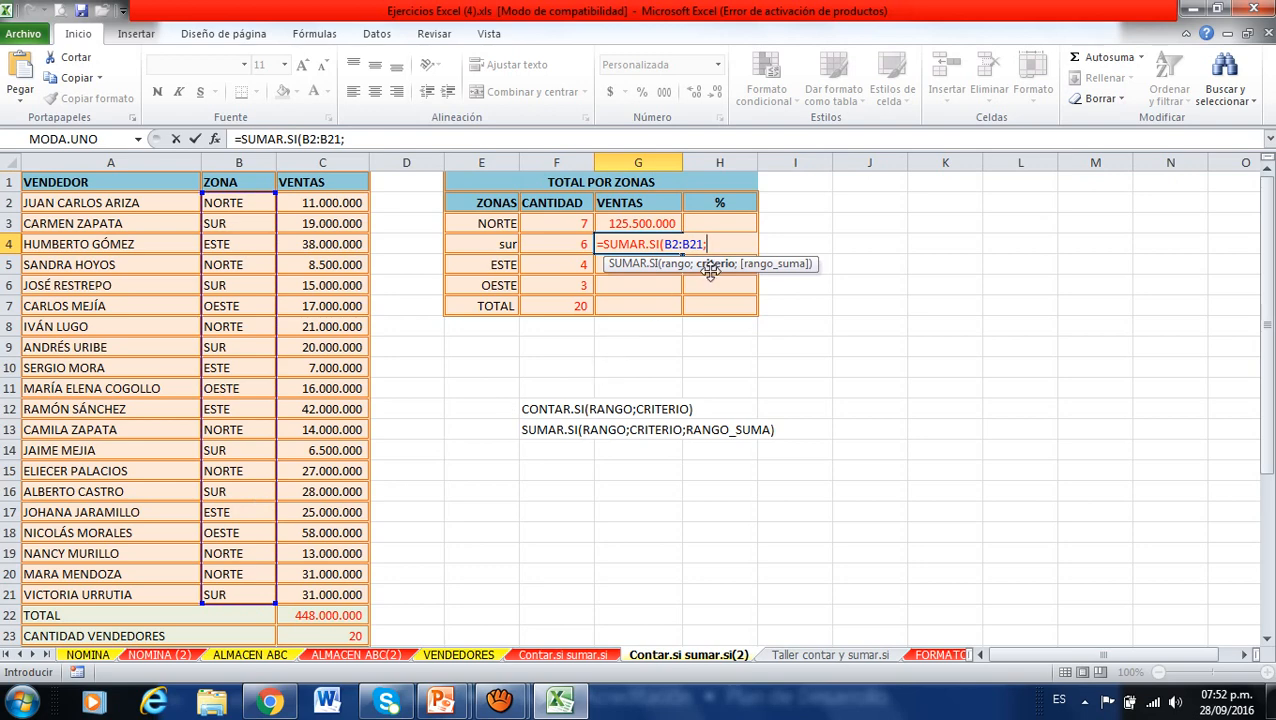
{"action": "left_click", "coordinate": [502, 245]}
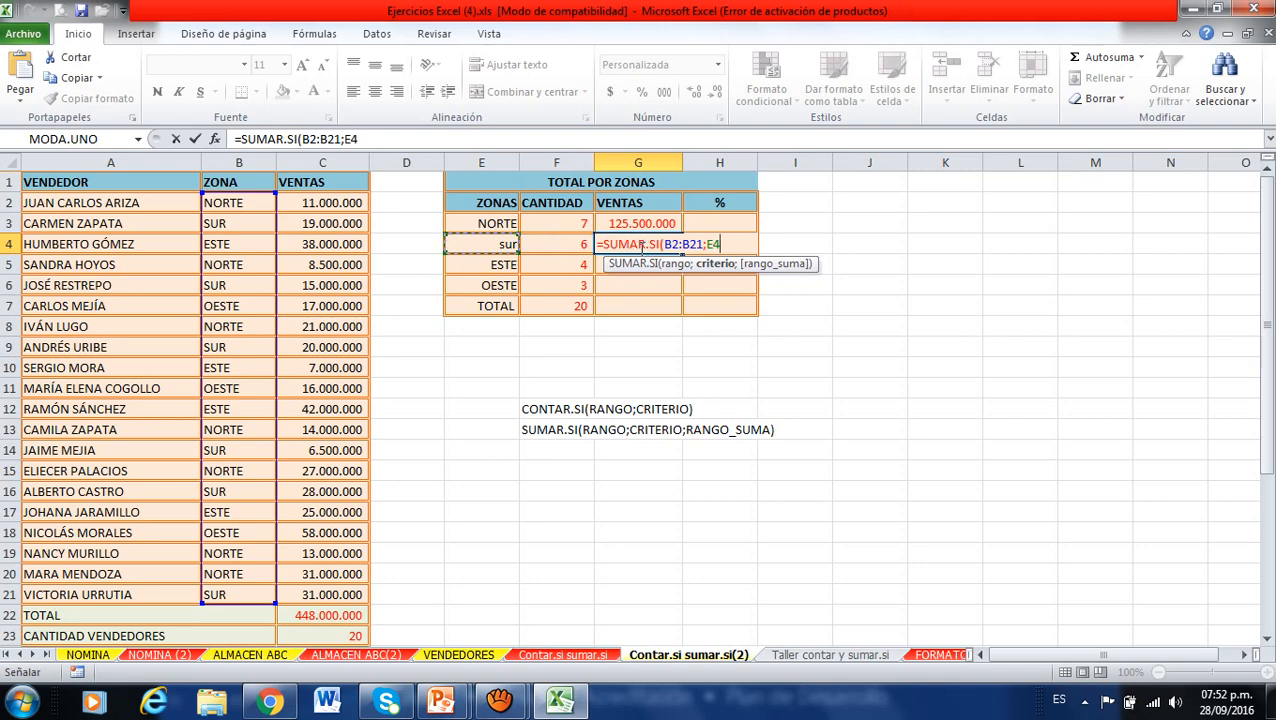
{"action": "type", "text": ";"}
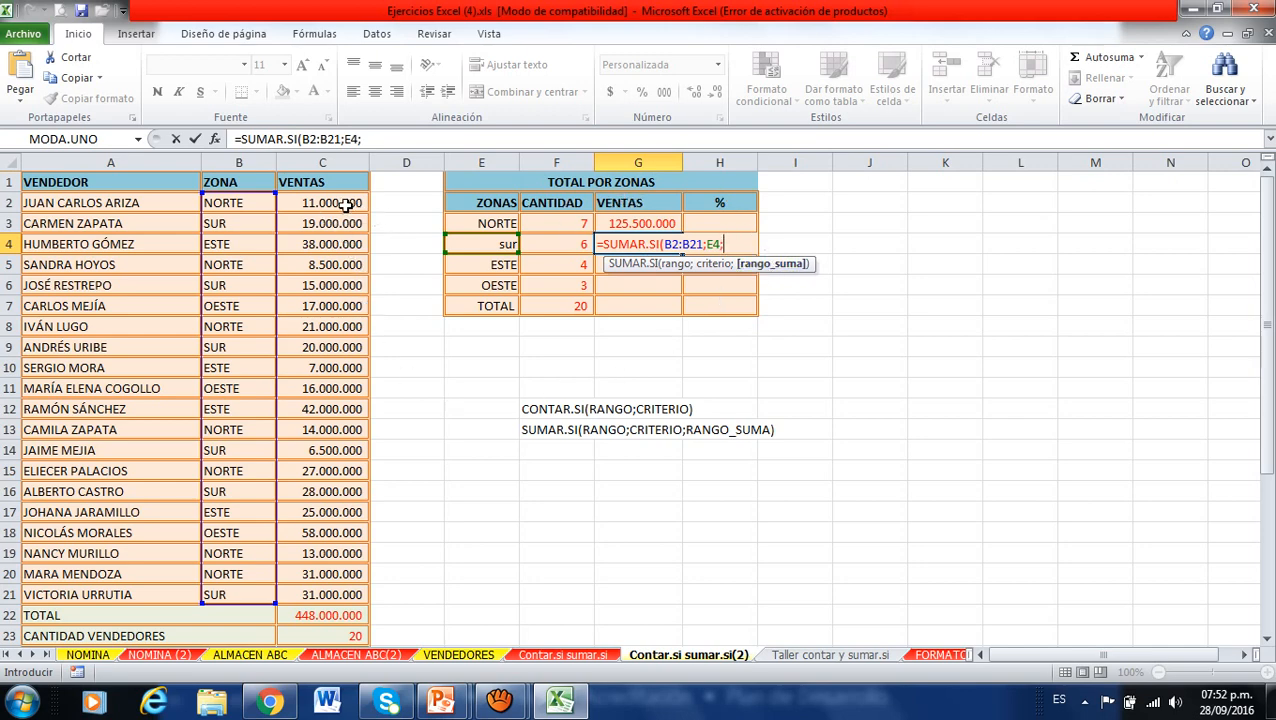
{"action": "left_click_drag", "start_coordinate": [343, 203], "coordinate": [320, 590]}
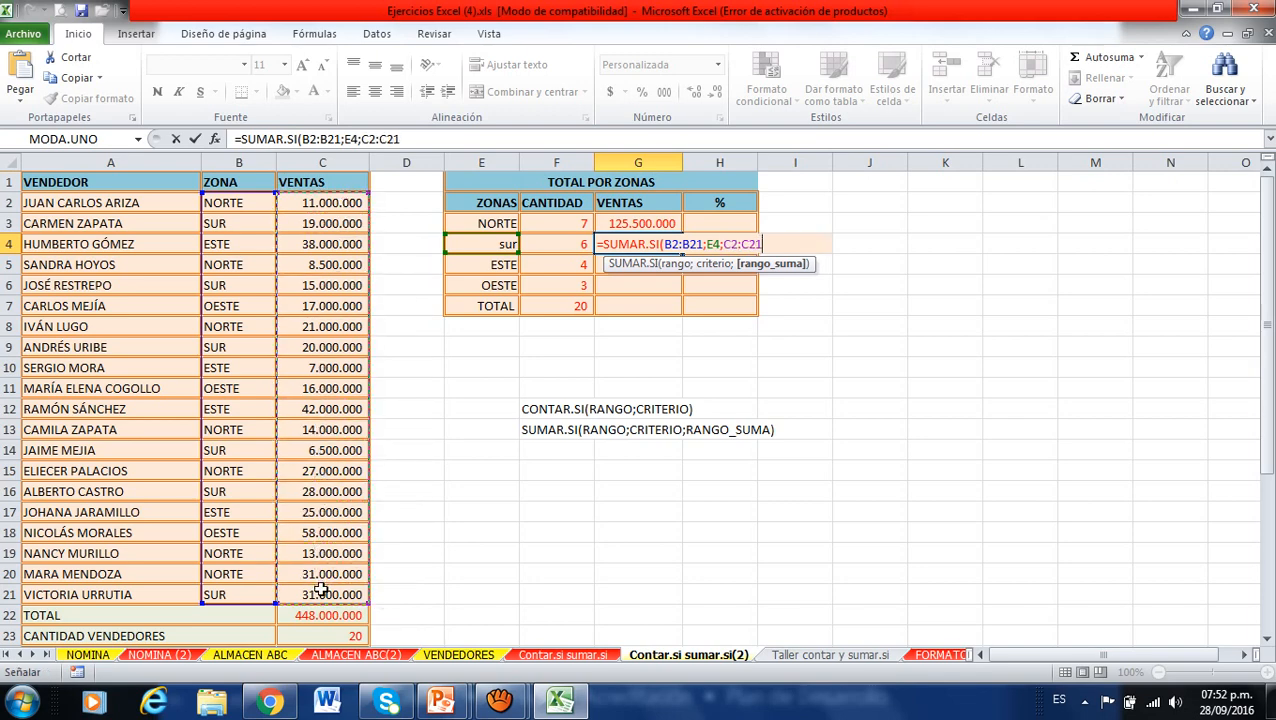
{"action": "type", "text": ")"}
{"action": "key", "text": "Return"}
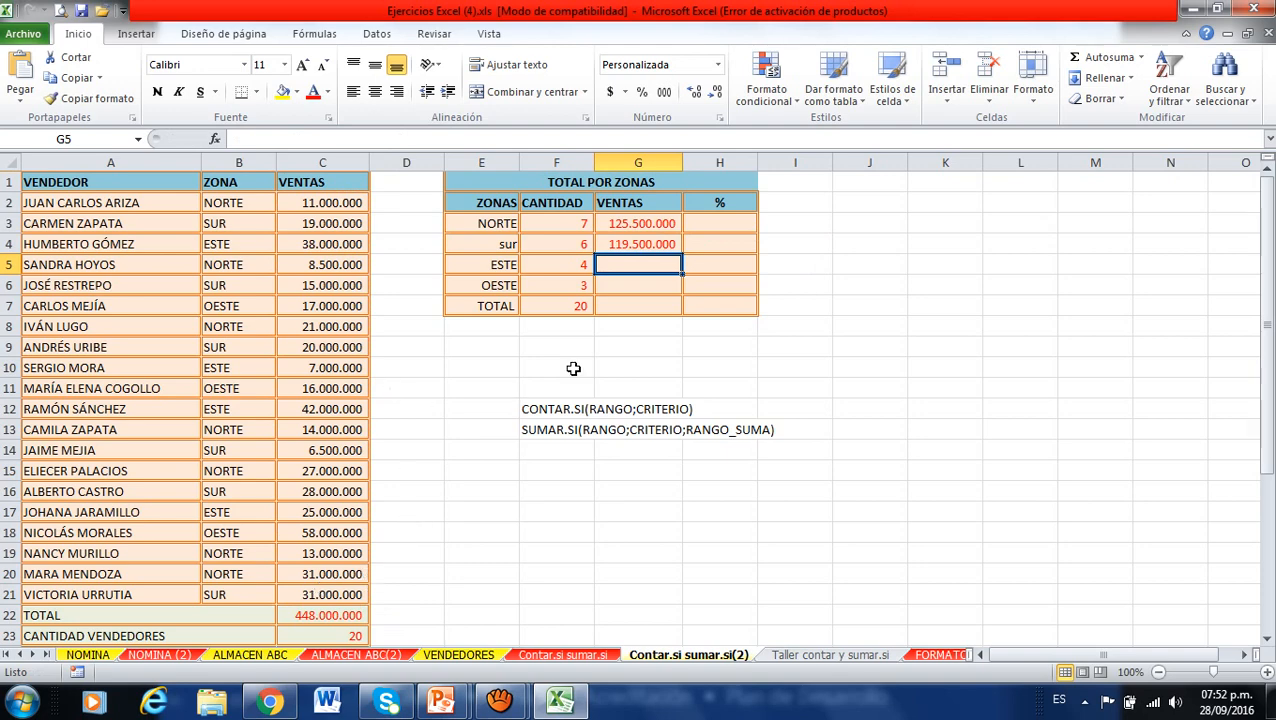
{"action": "left_click", "coordinate": [655, 246]}
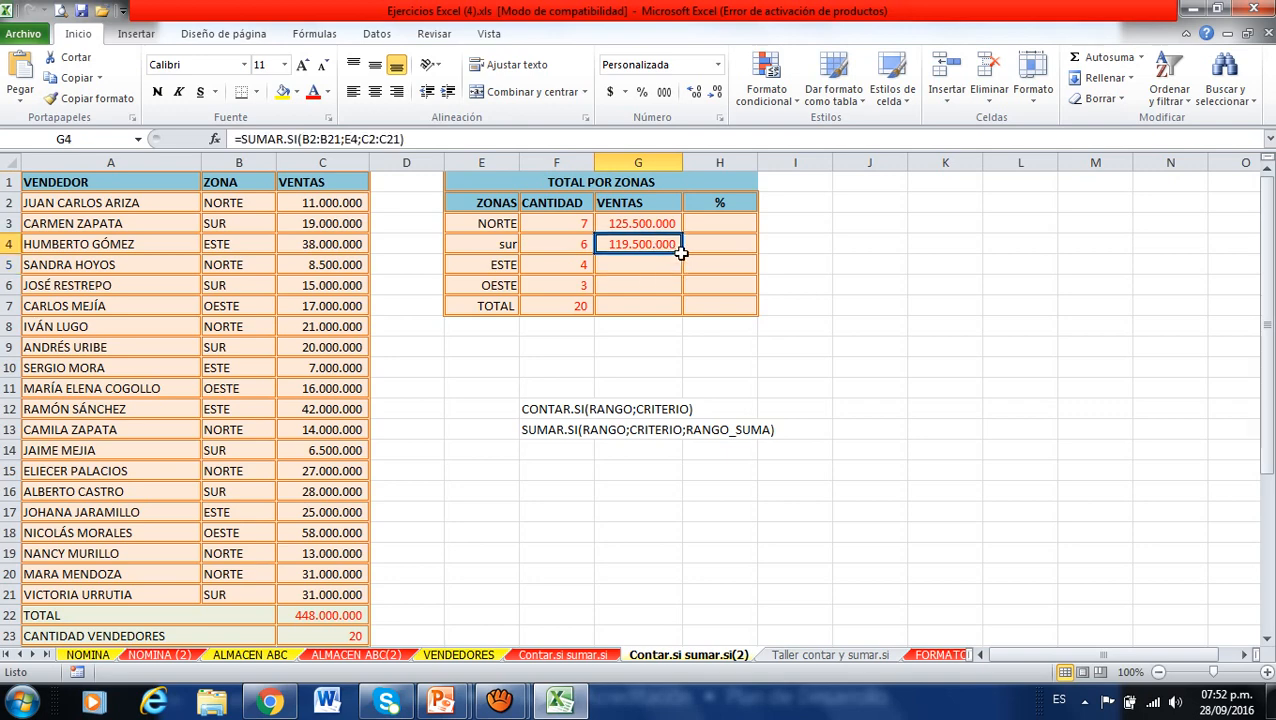
{"action": "left_click_drag", "start_coordinate": [682, 264], "coordinate": [680, 289]}
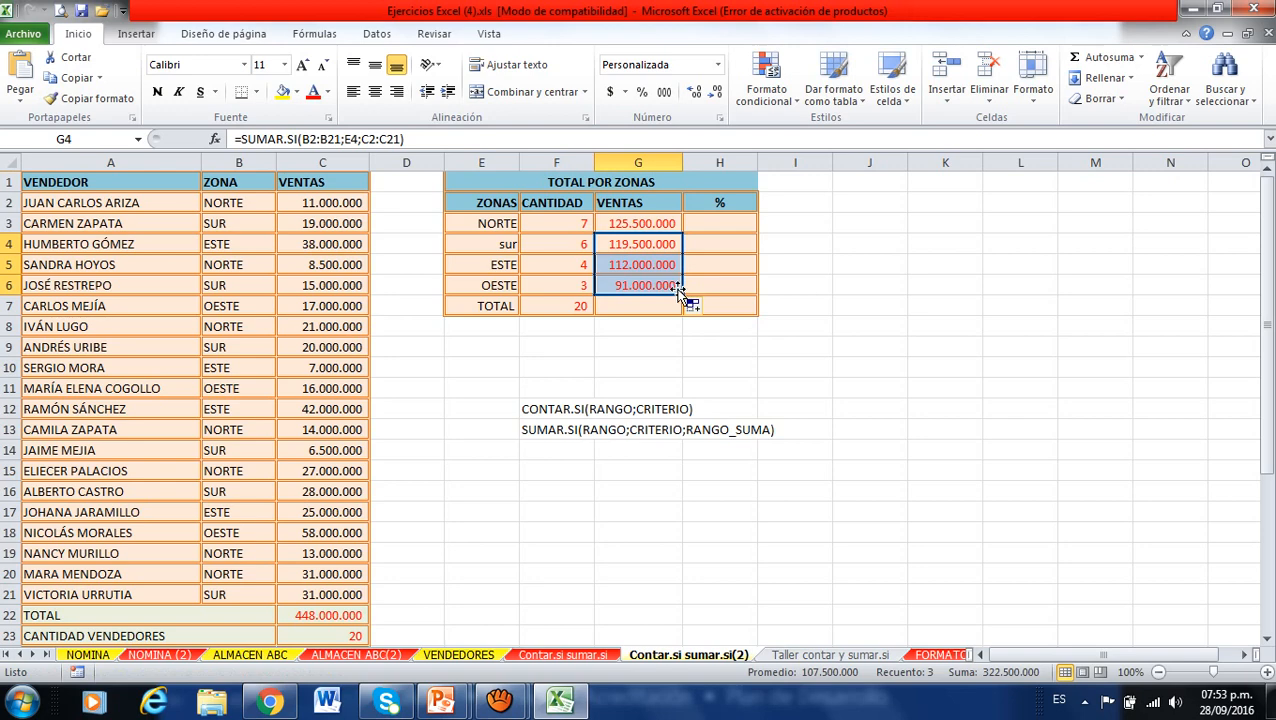
- Inspect the ESTE formula in G5, and clear the filled formulas from G5:G6
{"action": "double_click", "coordinate": [630, 270]}
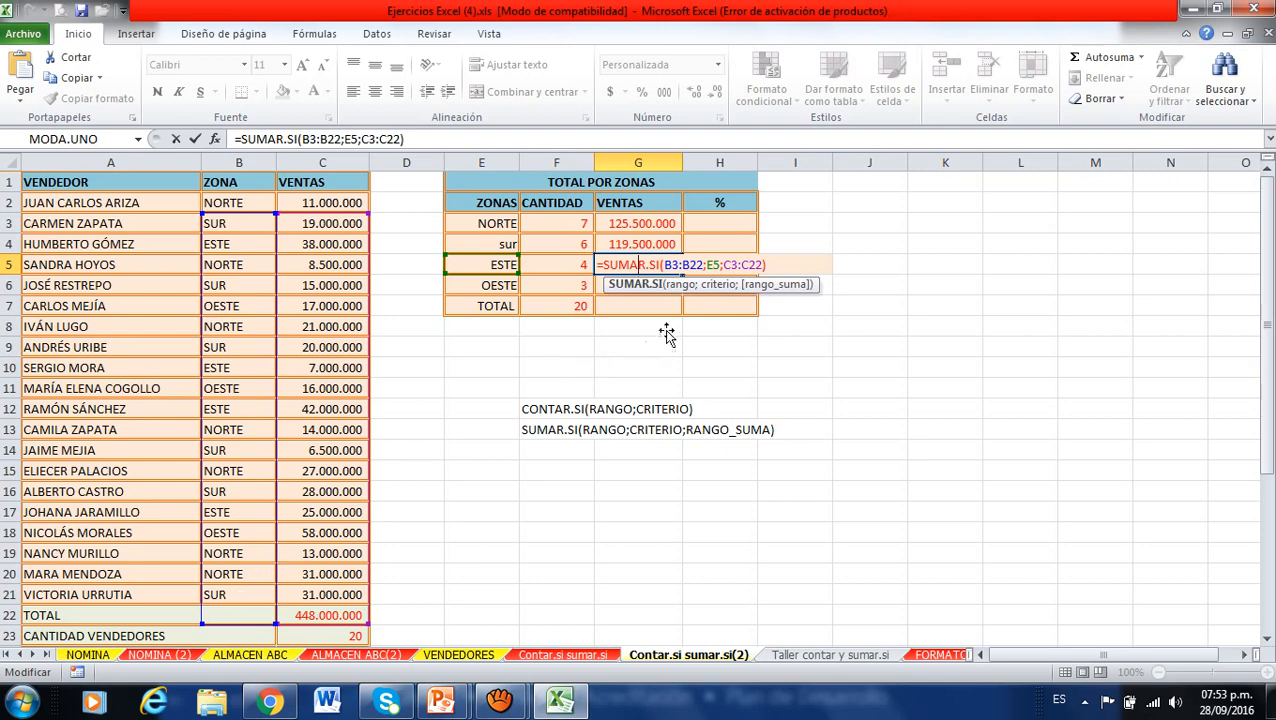
{"action": "key", "text": "Escape"}
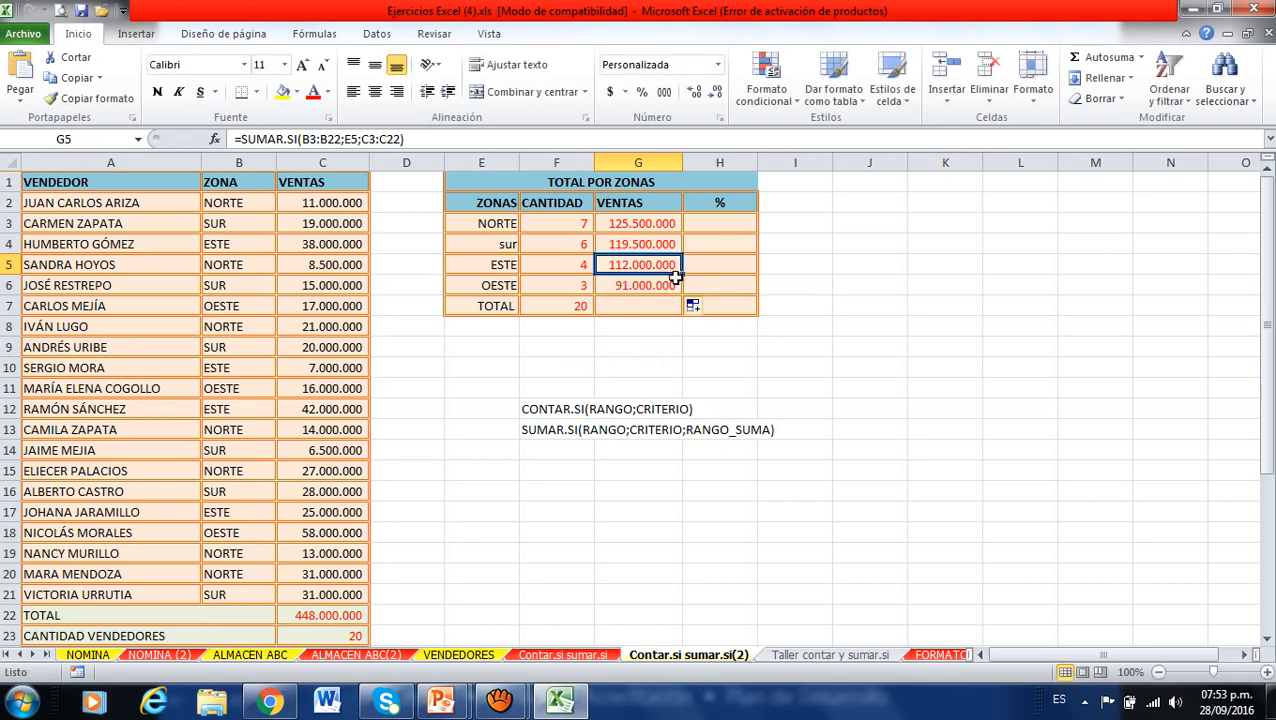
{"action": "left_click_drag", "start_coordinate": [675, 272], "coordinate": [676, 278]}
{"action": "key", "text": "Delete"}
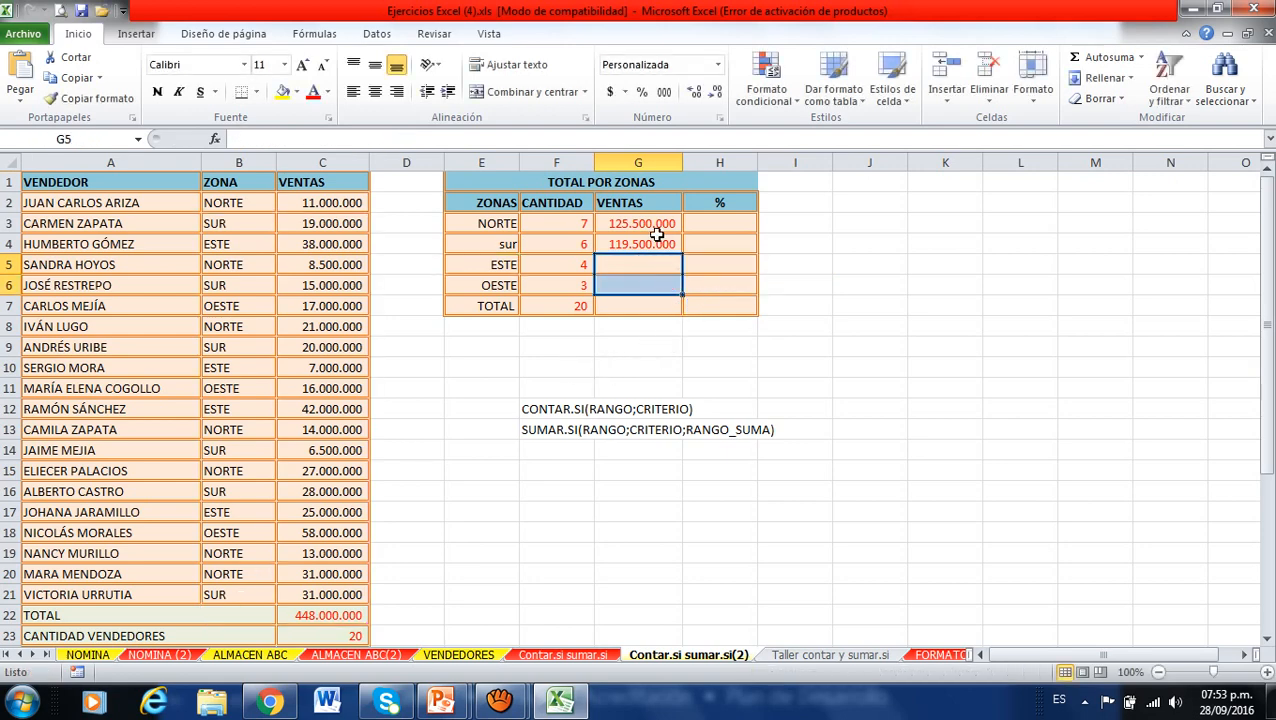
- Check the ranges of the sur formula in G4 and fill it down again through G6
{"action": "double_click", "coordinate": [654, 244]}
{"action": "left_click", "coordinate": [670, 244]}
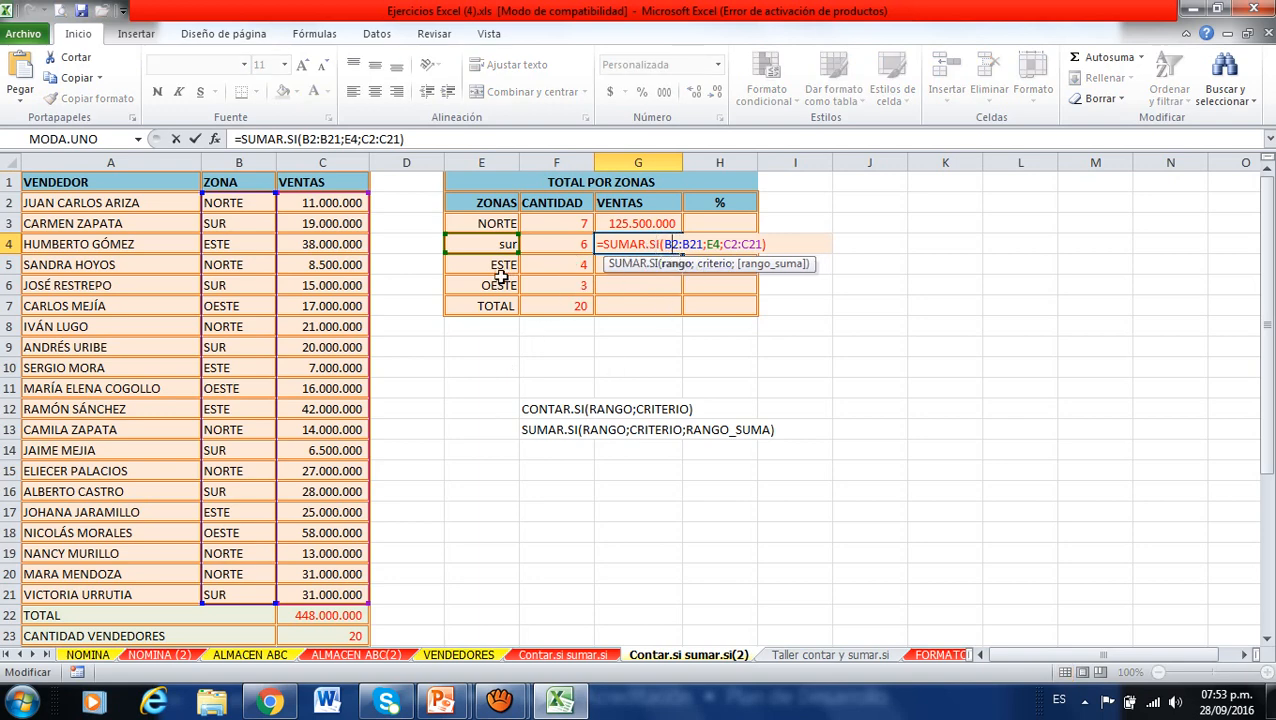
{"action": "key", "text": "ctrl+Return"}
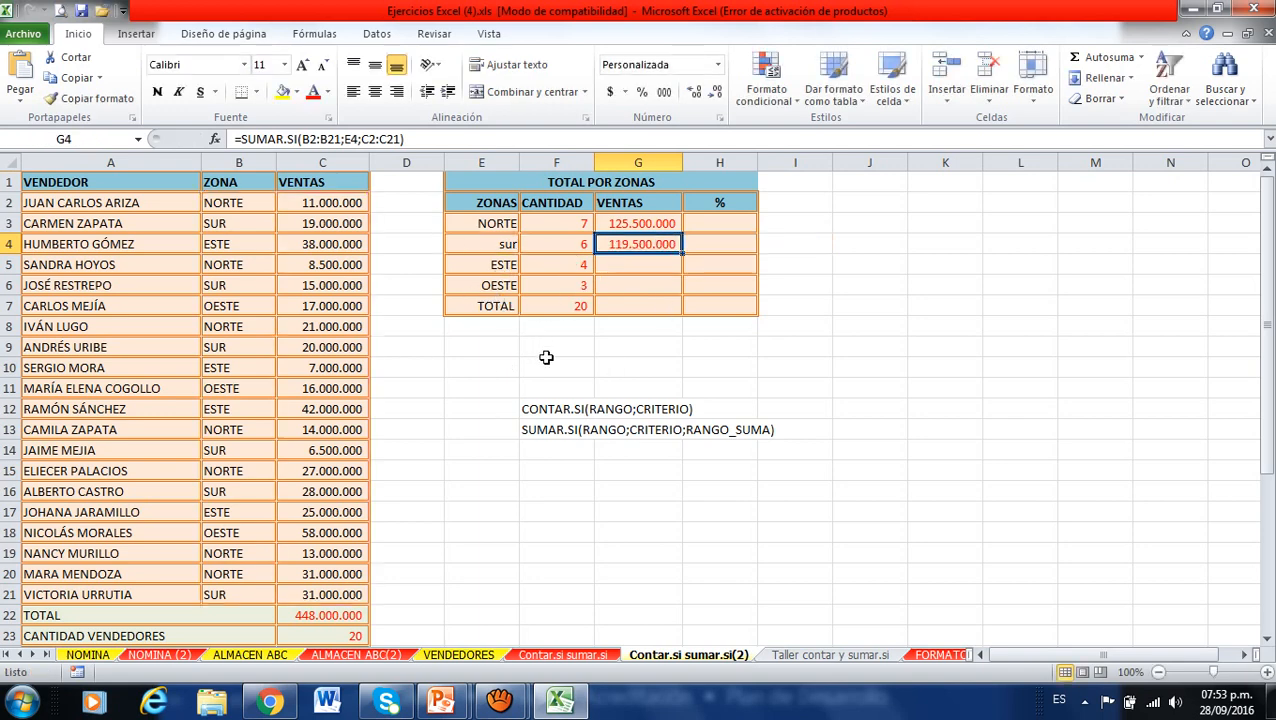
{"action": "mouse_move", "coordinate": [682, 255]}
{"action": "left_mouse_down"}
{"action": "mouse_move", "coordinate": [678, 292]}
{"action": "mouse_move", "coordinate": [681, 266]}
{"action": "left_mouse_up"}
- Correct the ESTE sales formula in G5 to =SUMAR.SI(B2:B21;E5;C2:C21)
{"action": "double_click", "coordinate": [652, 266]}
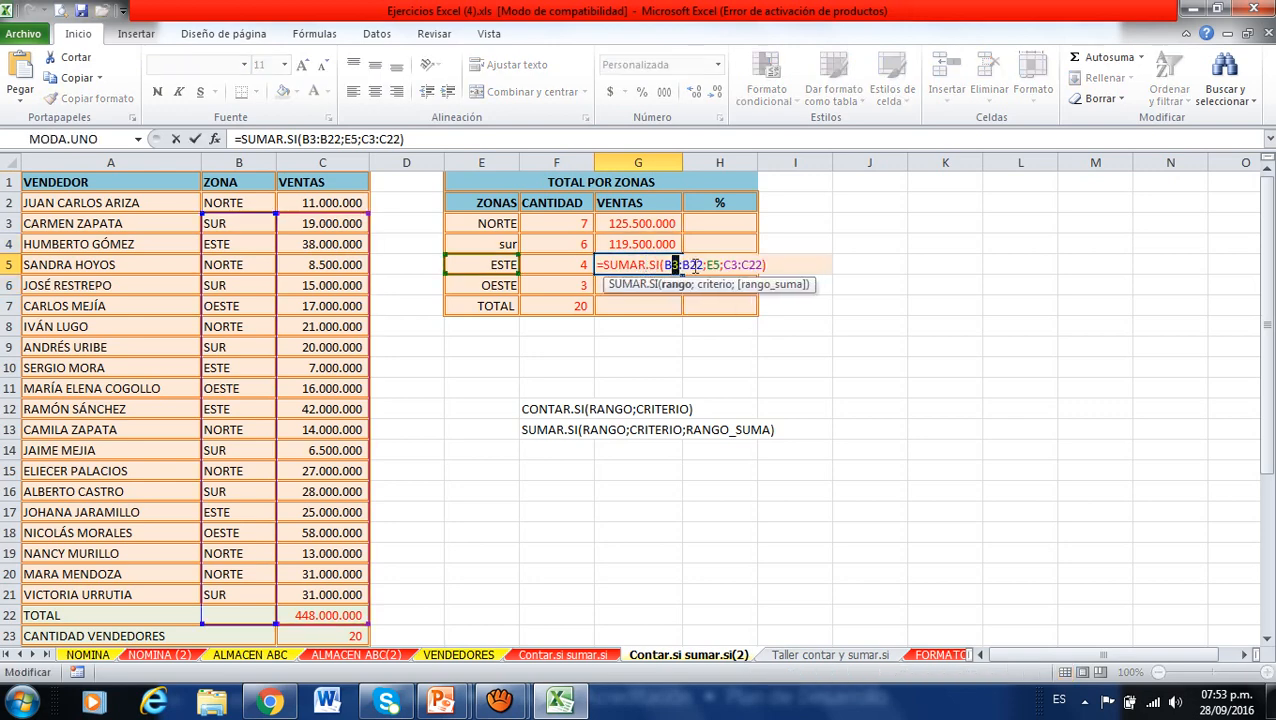
{"action": "type", "text": "2"}
{"action": "key", "text": "BackSpace"}
{"action": "type", "text": "1"}
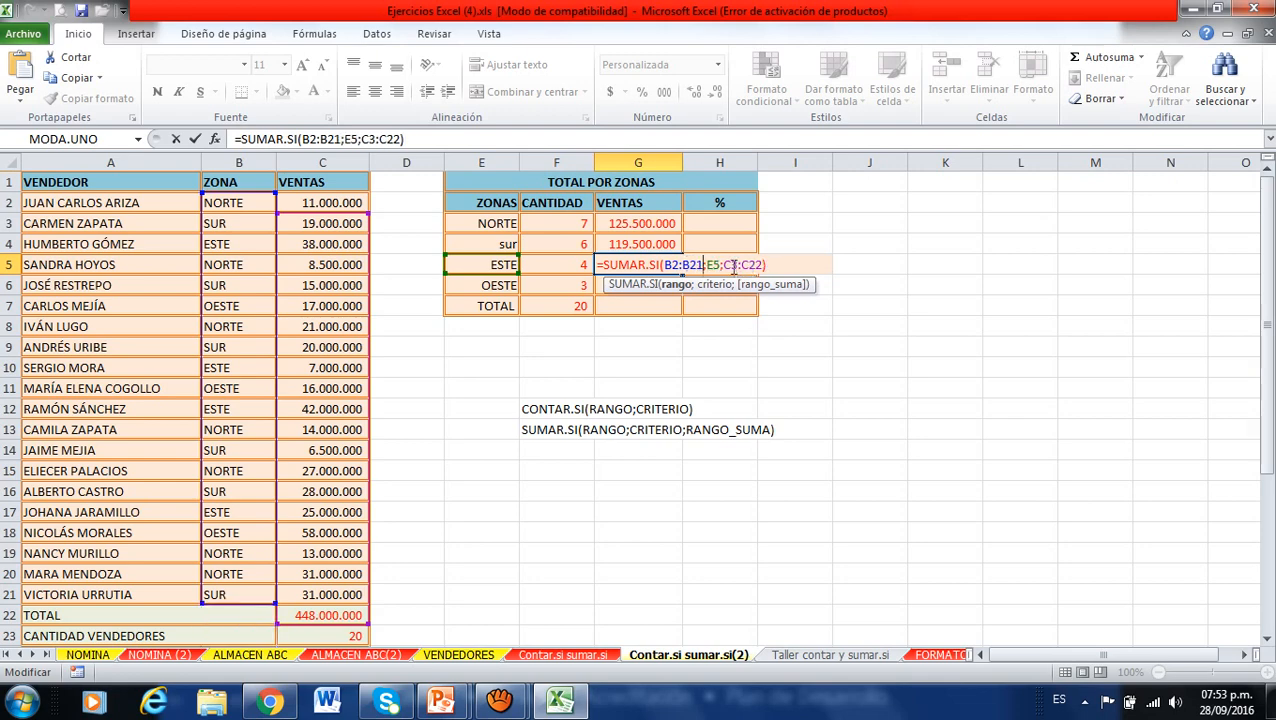
{"action": "left_click", "coordinate": [731, 265]}
{"action": "type", "text": "2"}
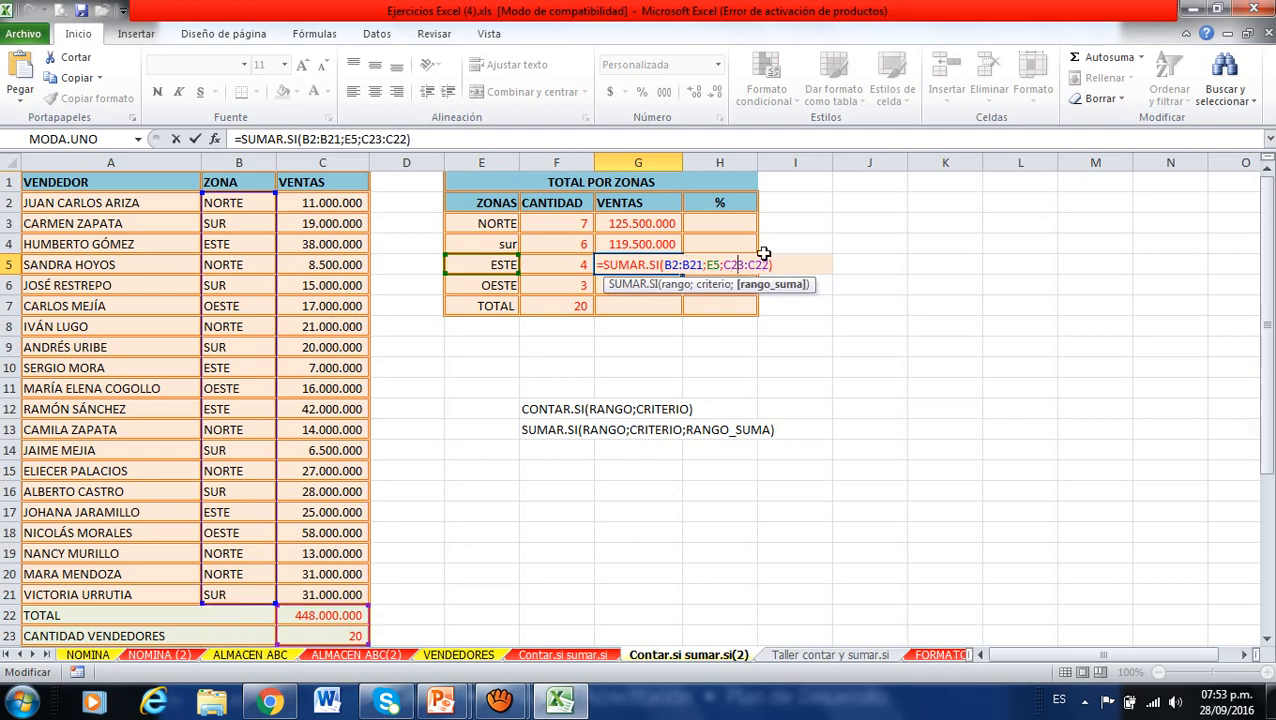
{"action": "key", "text": "Delete"}
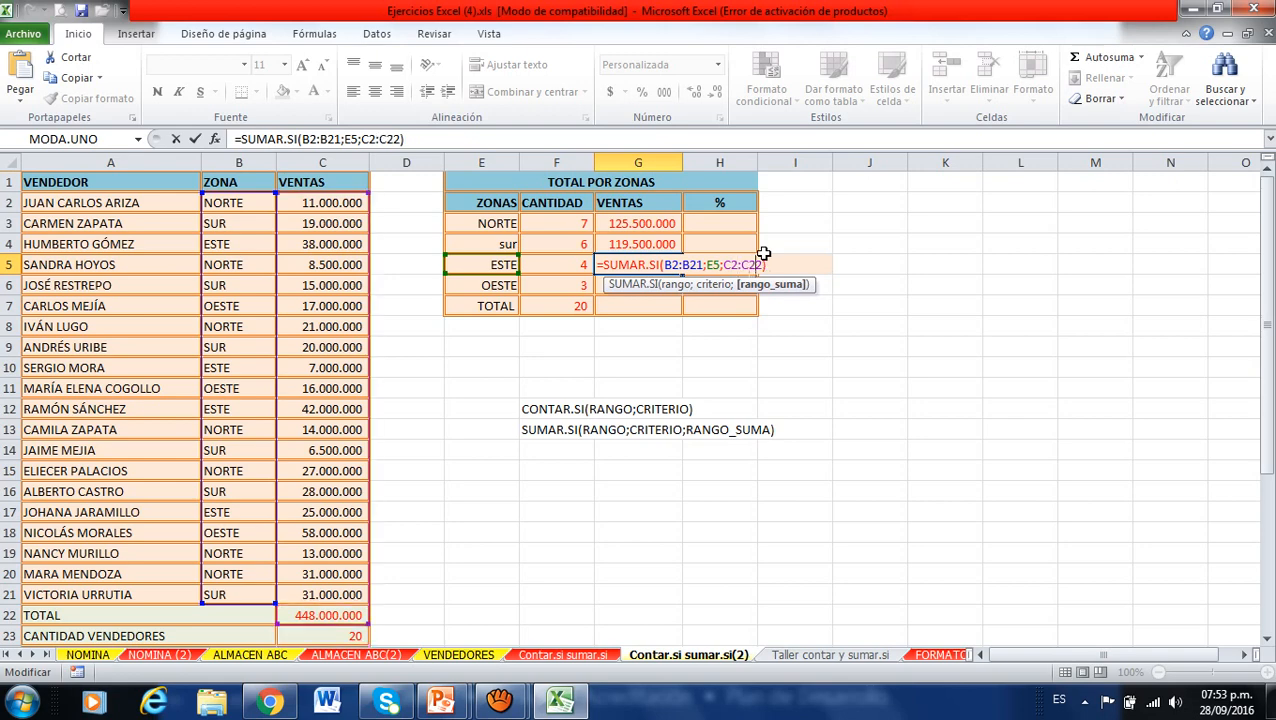
{"action": "key", "text": "BackSpace"}
{"action": "type", "text": "1"}
{"action": "key", "text": "Return"}
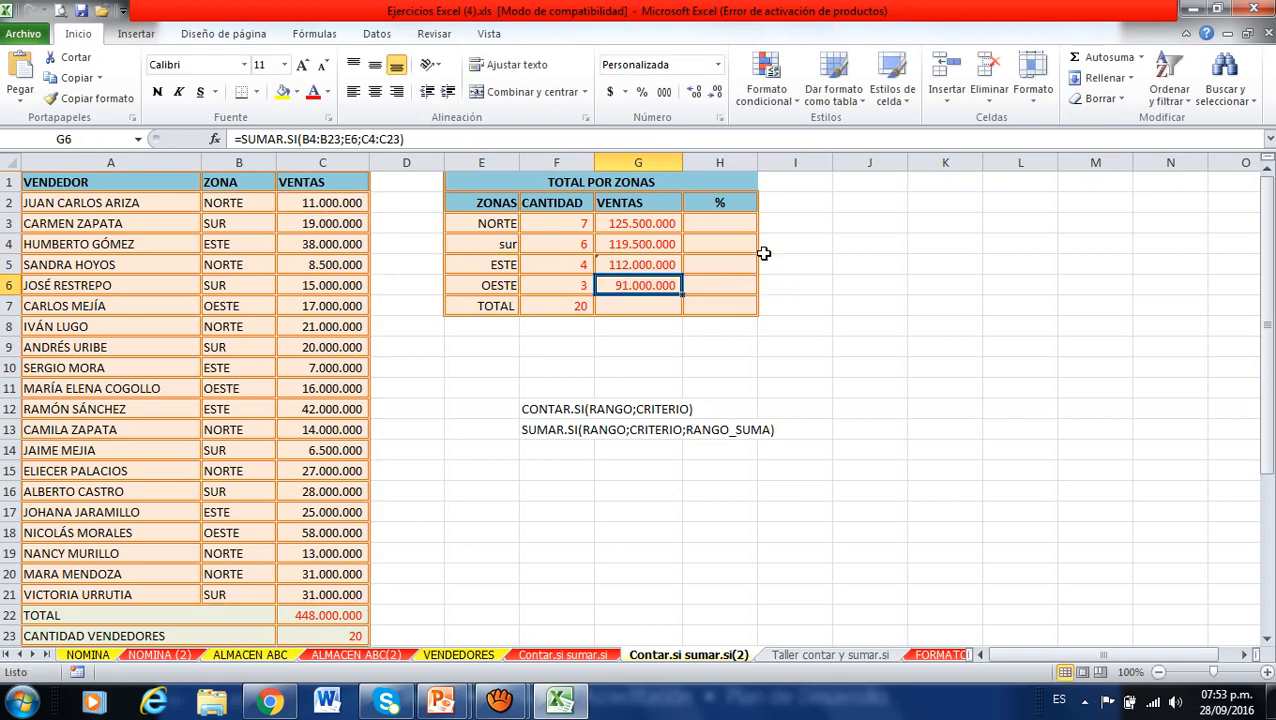
- Correct the zone range of the OESTE sales formula in G6 to B2:B21
{"action": "double_click", "coordinate": [662, 286]}
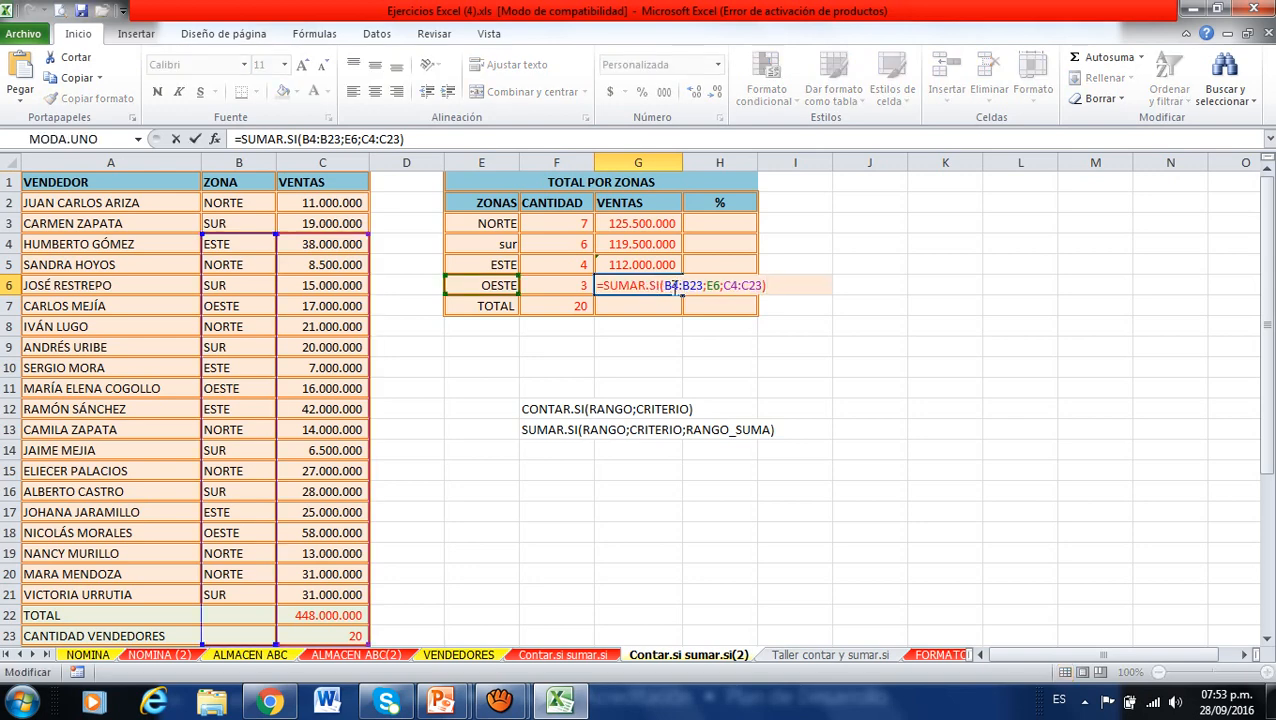
{"action": "left_click", "coordinate": [670, 286]}
{"action": "key", "text": "Delete"}
{"action": "type", "text": "2"}
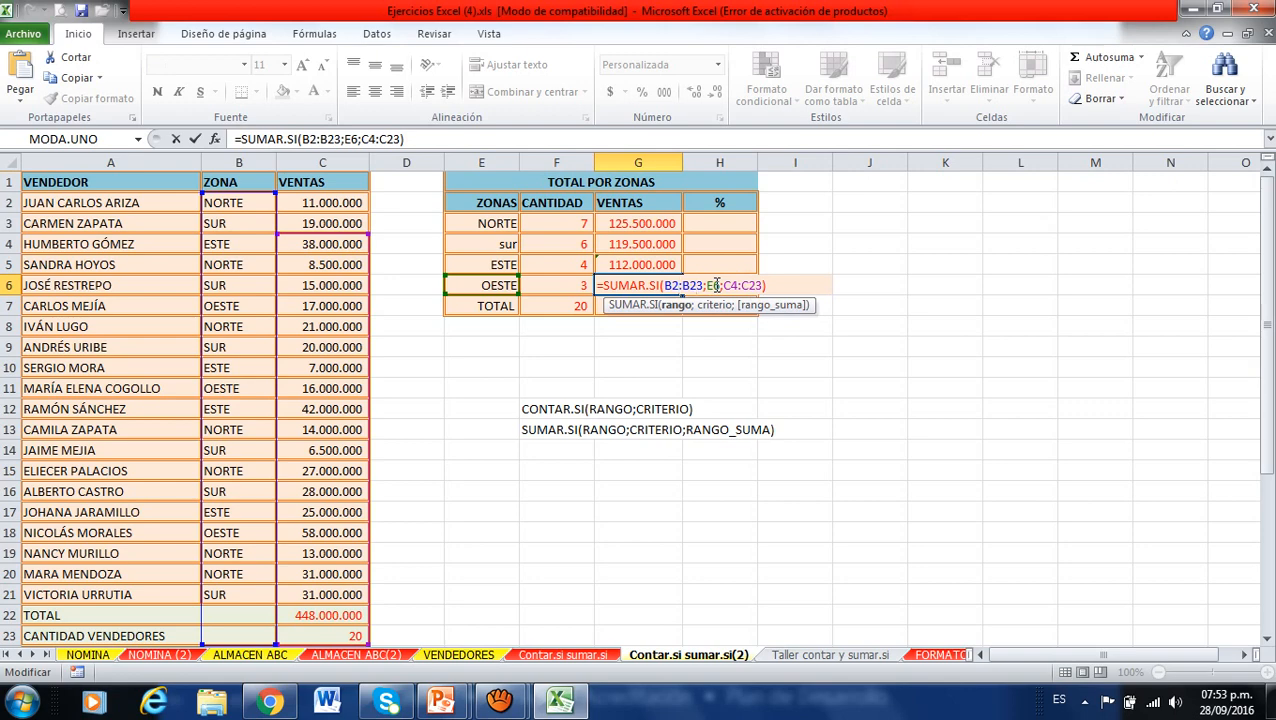
{"action": "key", "text": "Right"}
{"action": "key", "text": "Right"}
{"action": "key", "text": "Right"}
{"action": "key", "text": "Right"}
{"action": "key", "text": "BackSpace"}
{"action": "type", "text": "1"}
- Correct the sum range of the OESTE formula in G6 to C2:C21, giving =SUMAR.SI(B2:B21;E6;C2:C21)
{"action": "key", "text": "Right"}
{"action": "key", "text": "Right"}
{"action": "key", "text": "Right"}
{"action": "key", "text": "Right"}
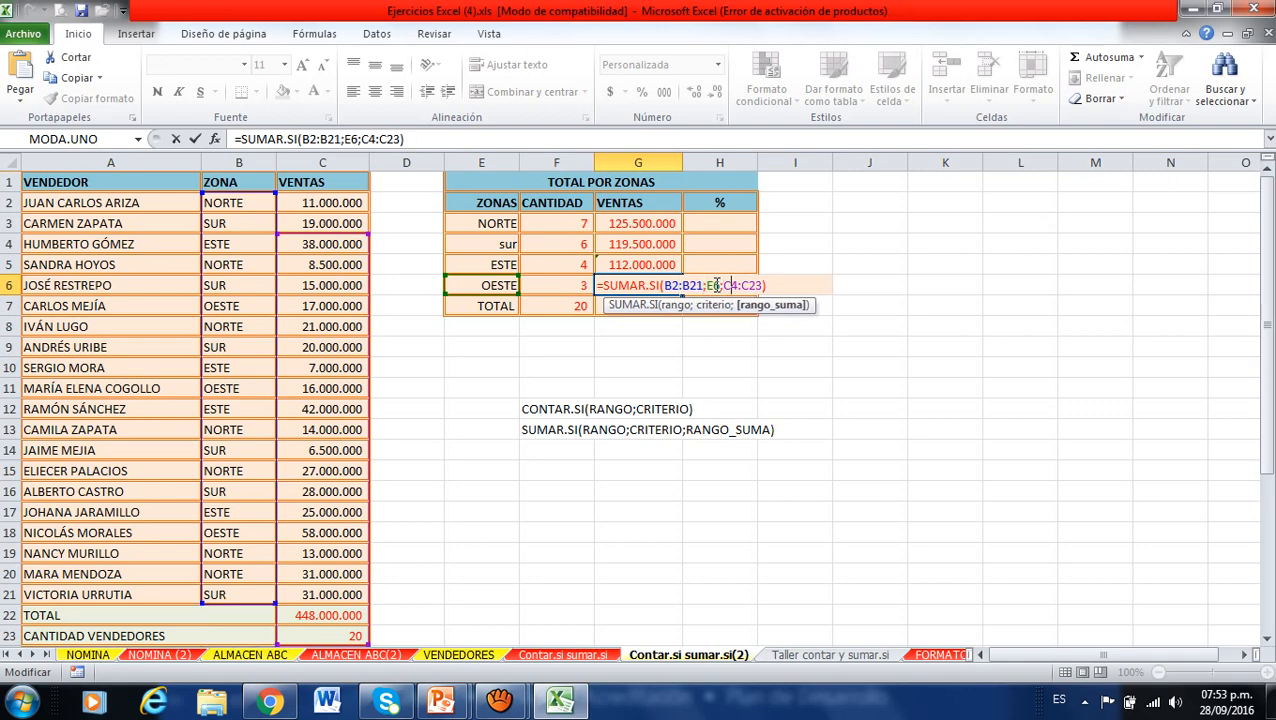
{"action": "key", "text": "Right"}
{"action": "key", "text": "Delete"}
{"action": "type", "text": "1:C2"}
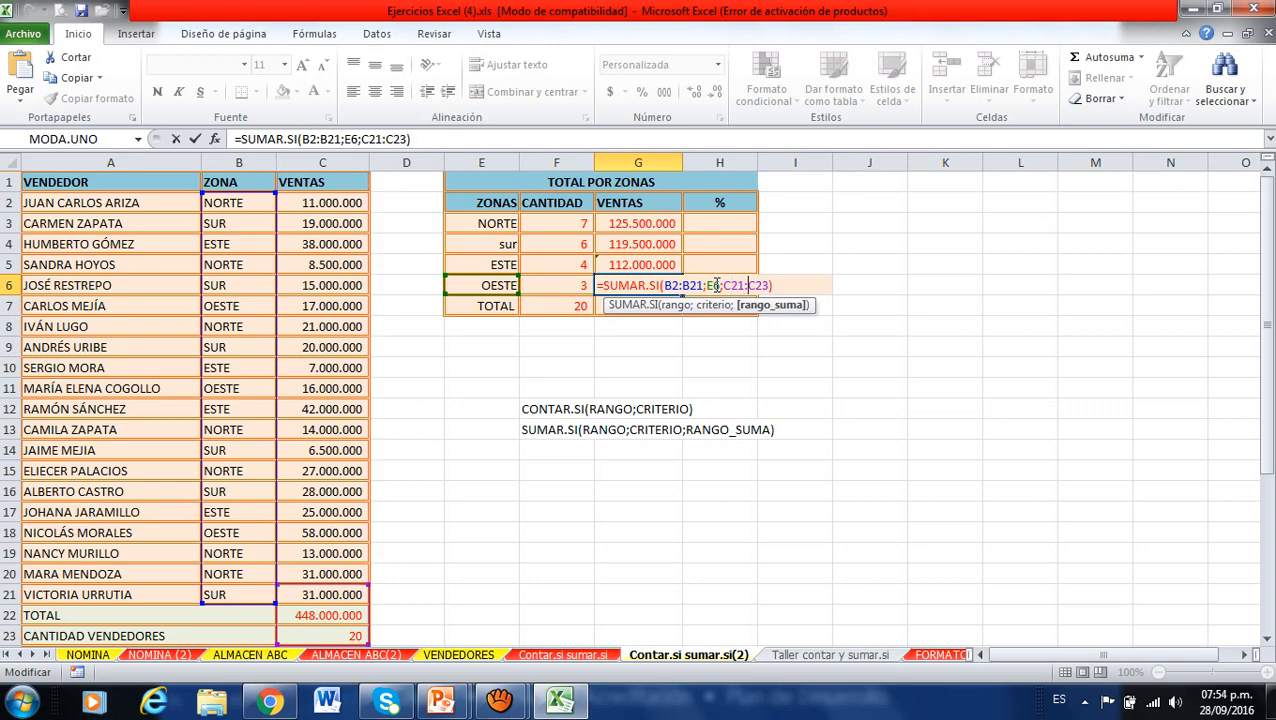
{"action": "key", "text": "BackSpace"}
{"action": "type", "text": "1"}
{"action": "key", "text": "Return"}
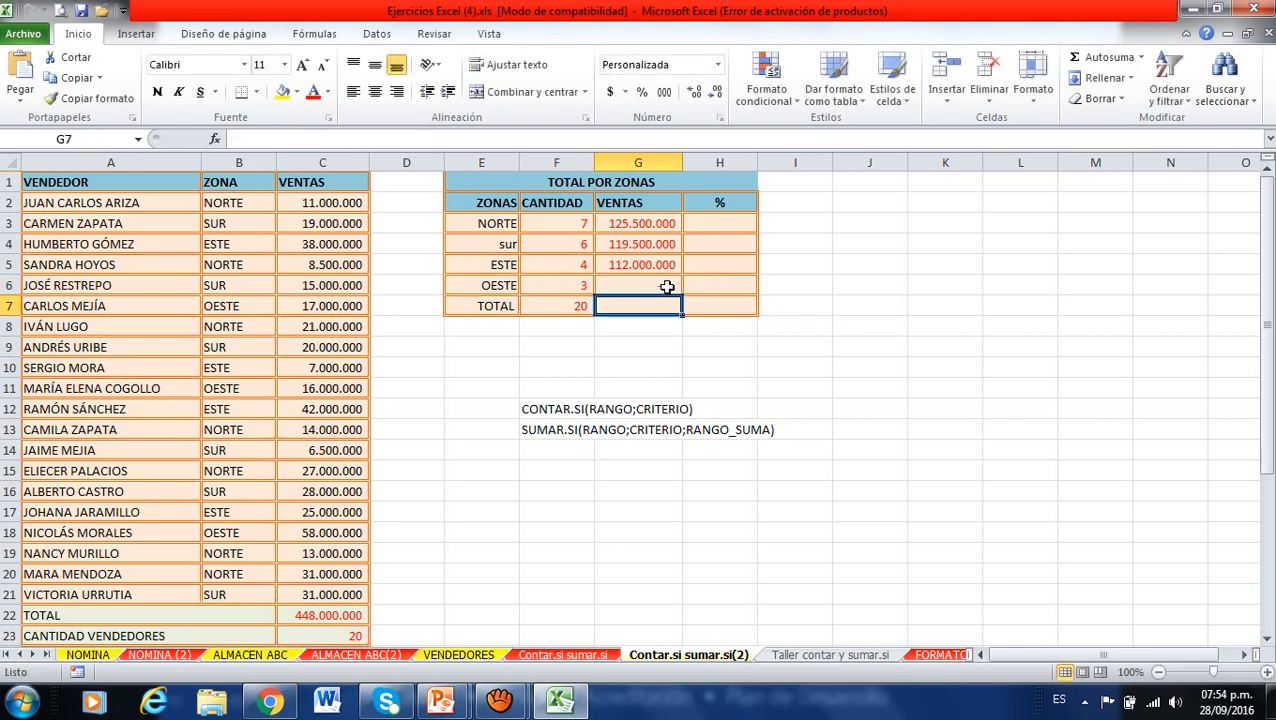
{"action": "left_click", "coordinate": [668, 287]}
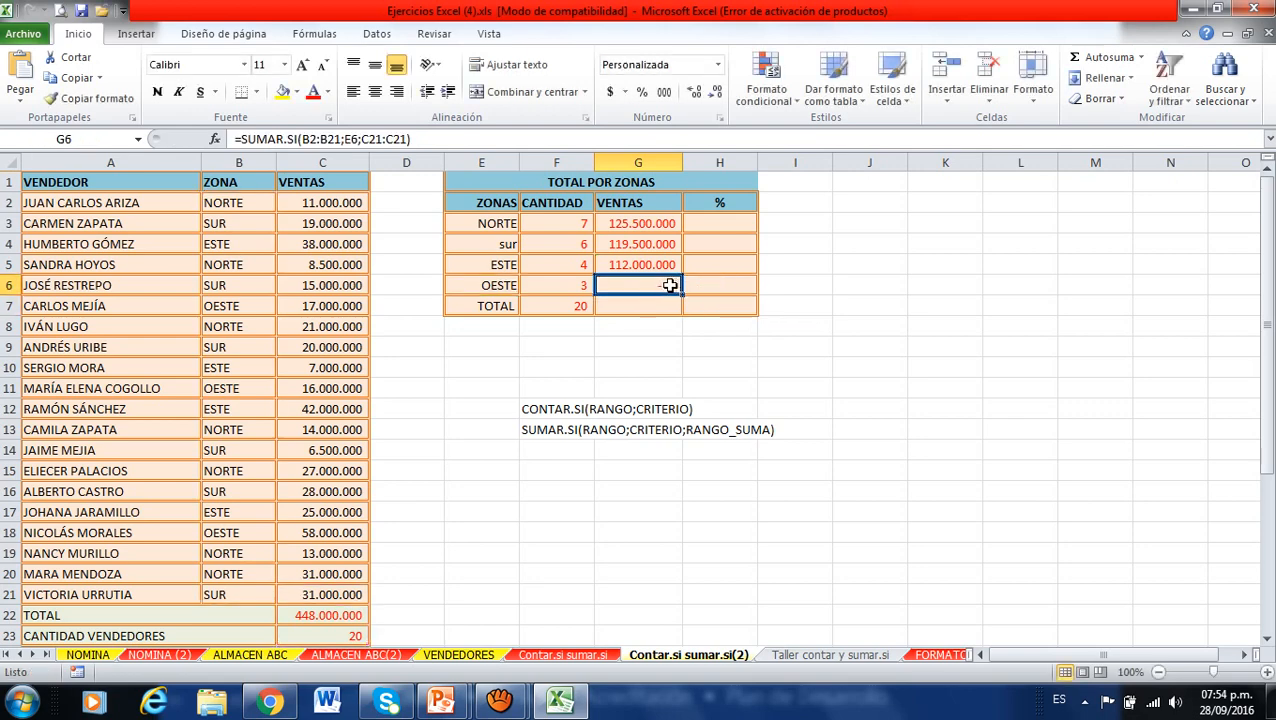
{"action": "key", "text": "F2"}
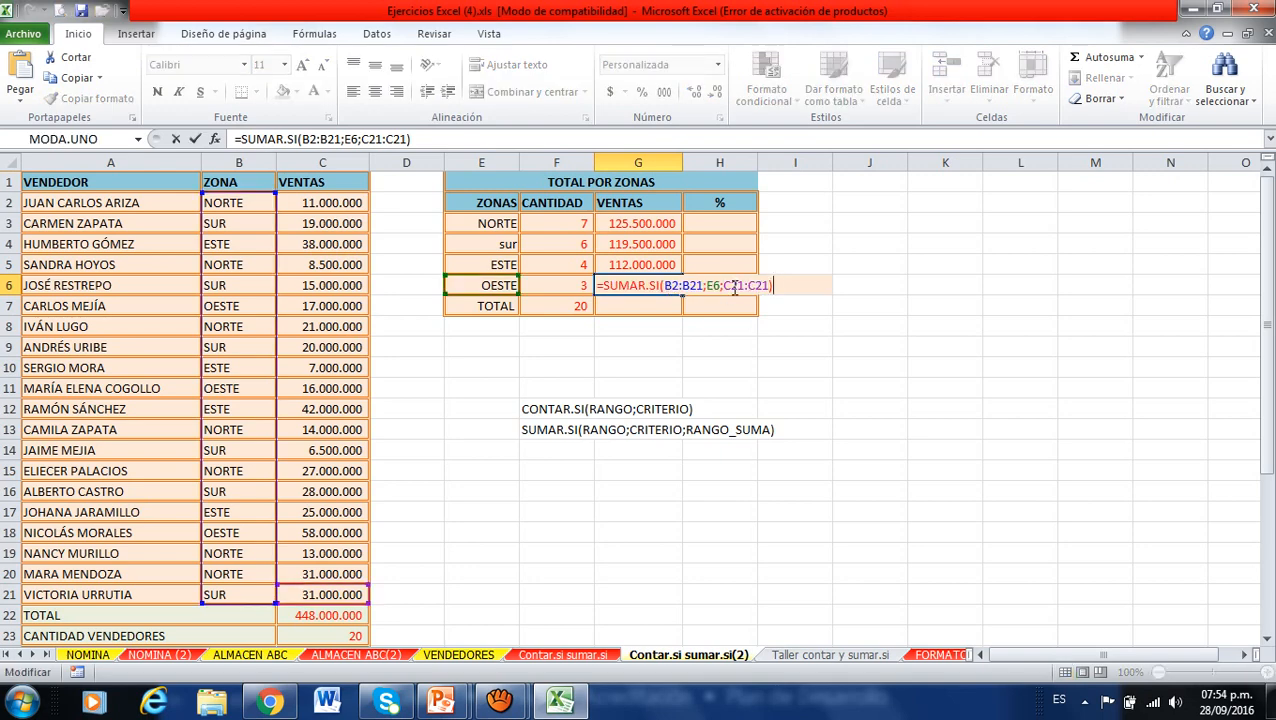
{"action": "left_click", "coordinate": [751, 287]}
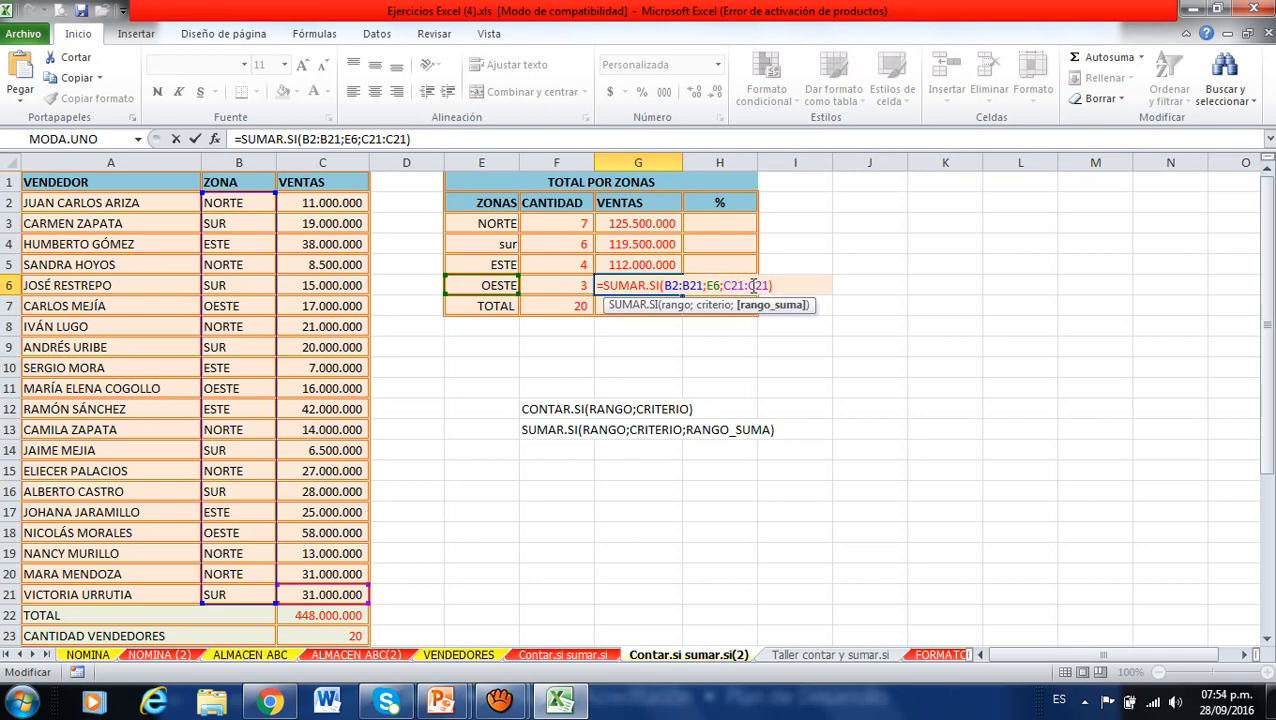
{"action": "key", "text": "BackSpace"}
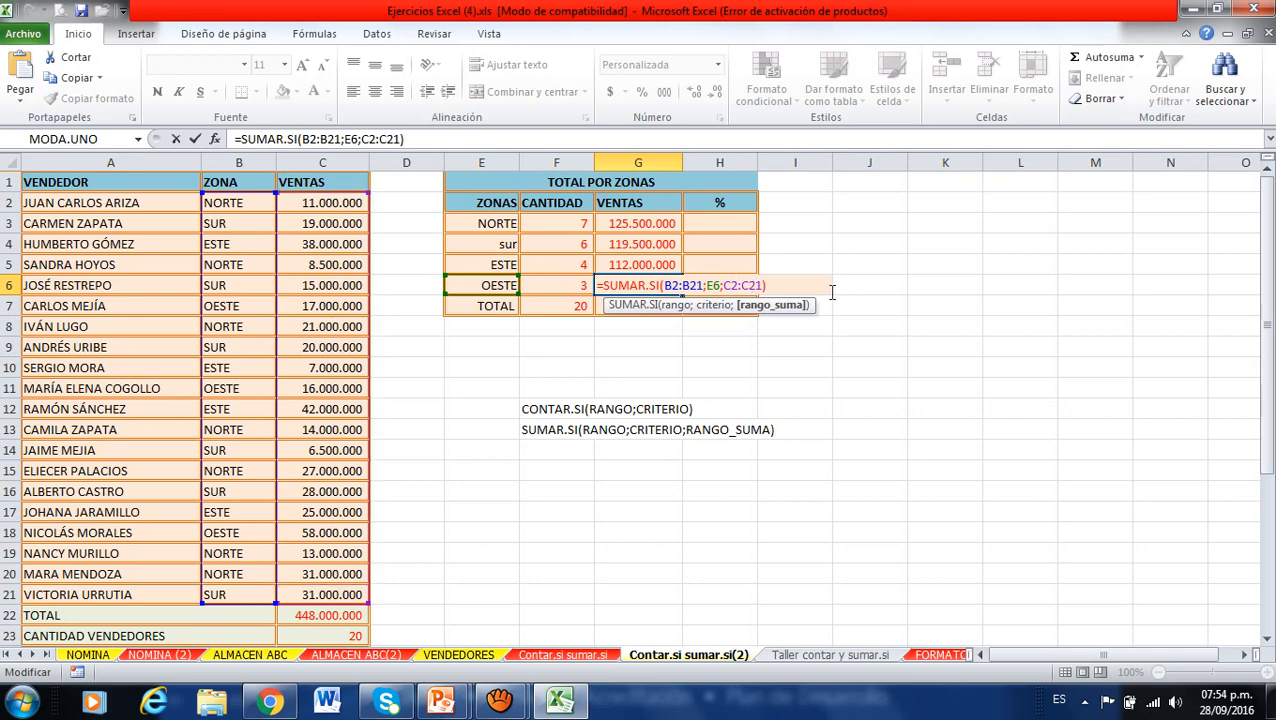
{"action": "key", "text": "Return"}
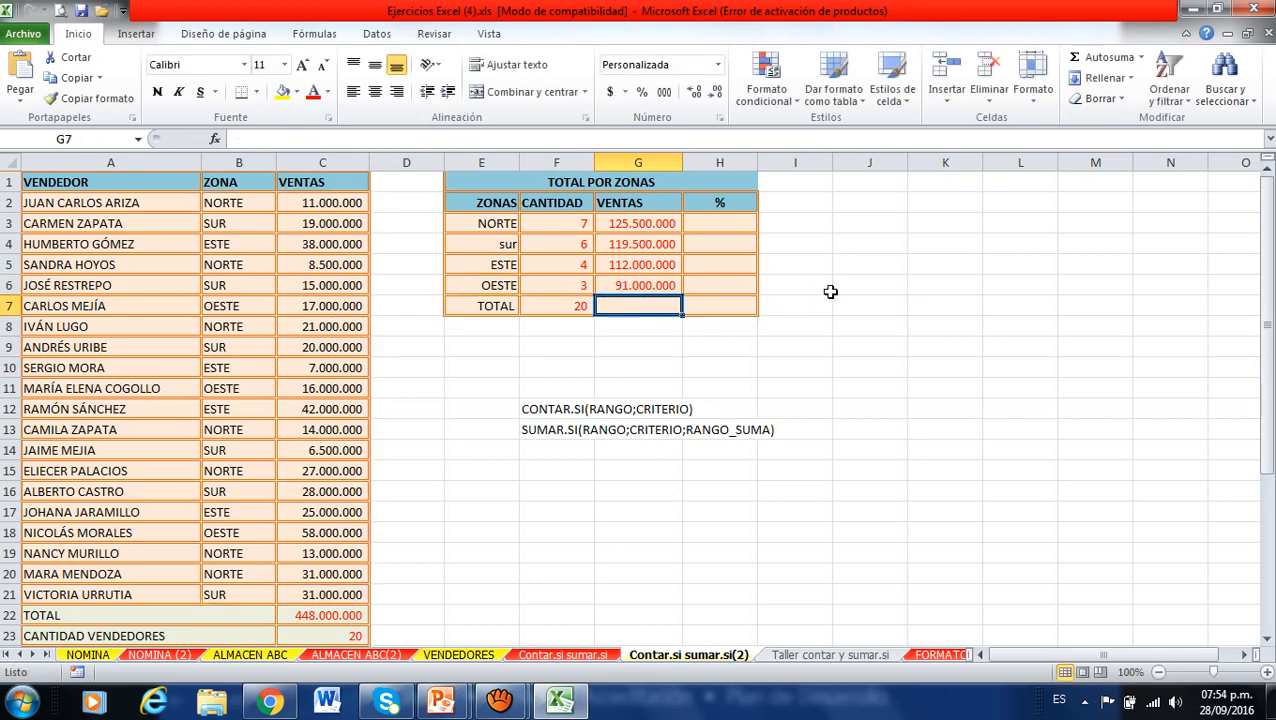
- Total the zone sales in G7 with the formula =SUMA(G3:G6)
{"action": "left_click", "coordinate": [1092, 63]}
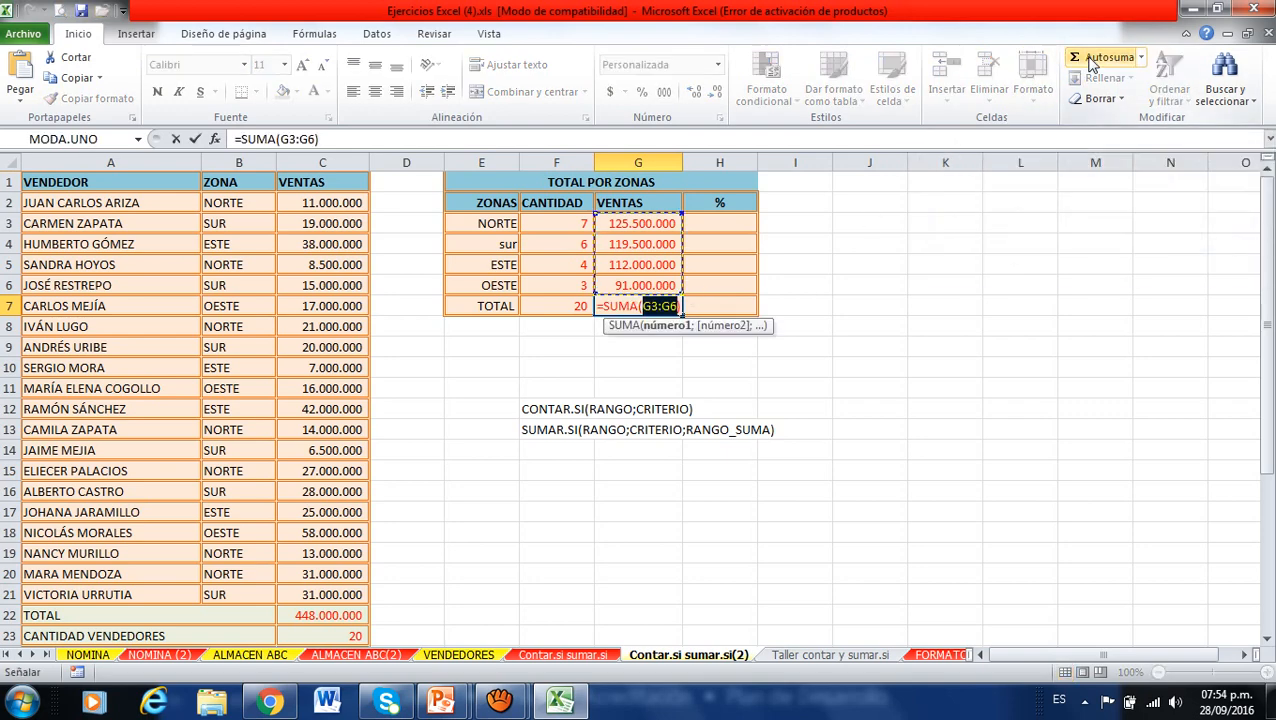
{"action": "key", "text": "Return"}
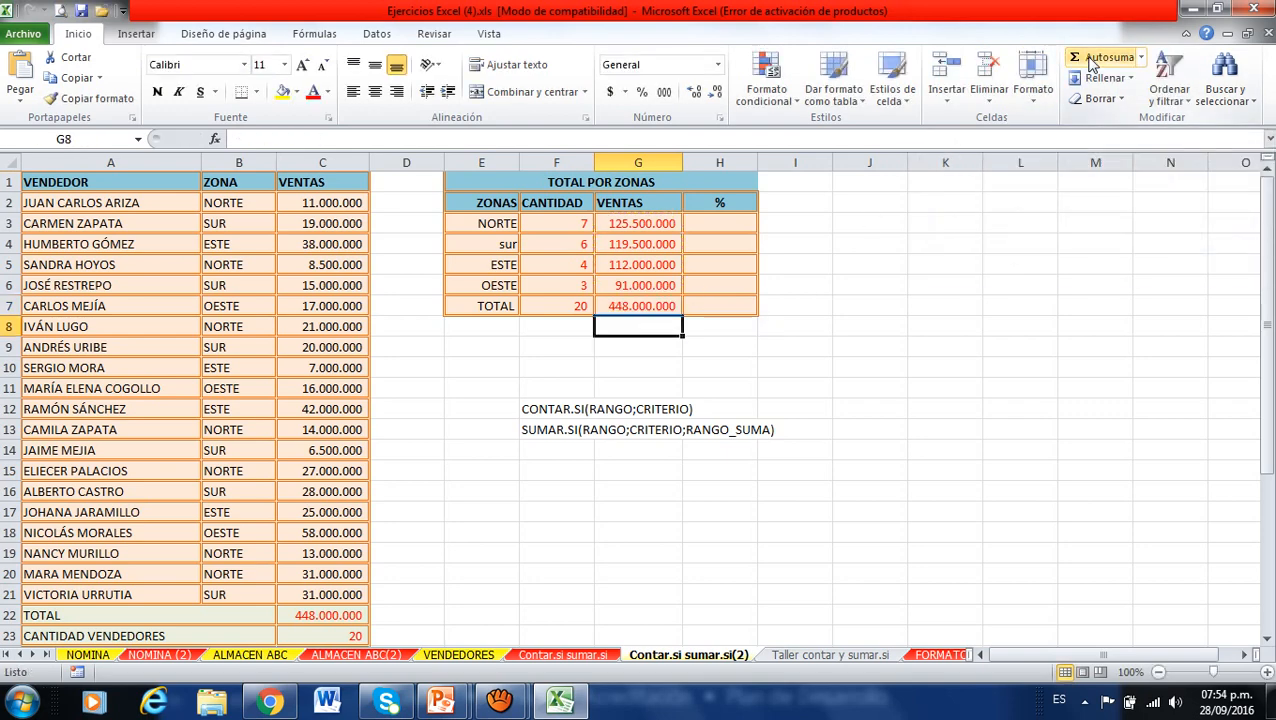
{"action": "left_click", "coordinate": [643, 309]}
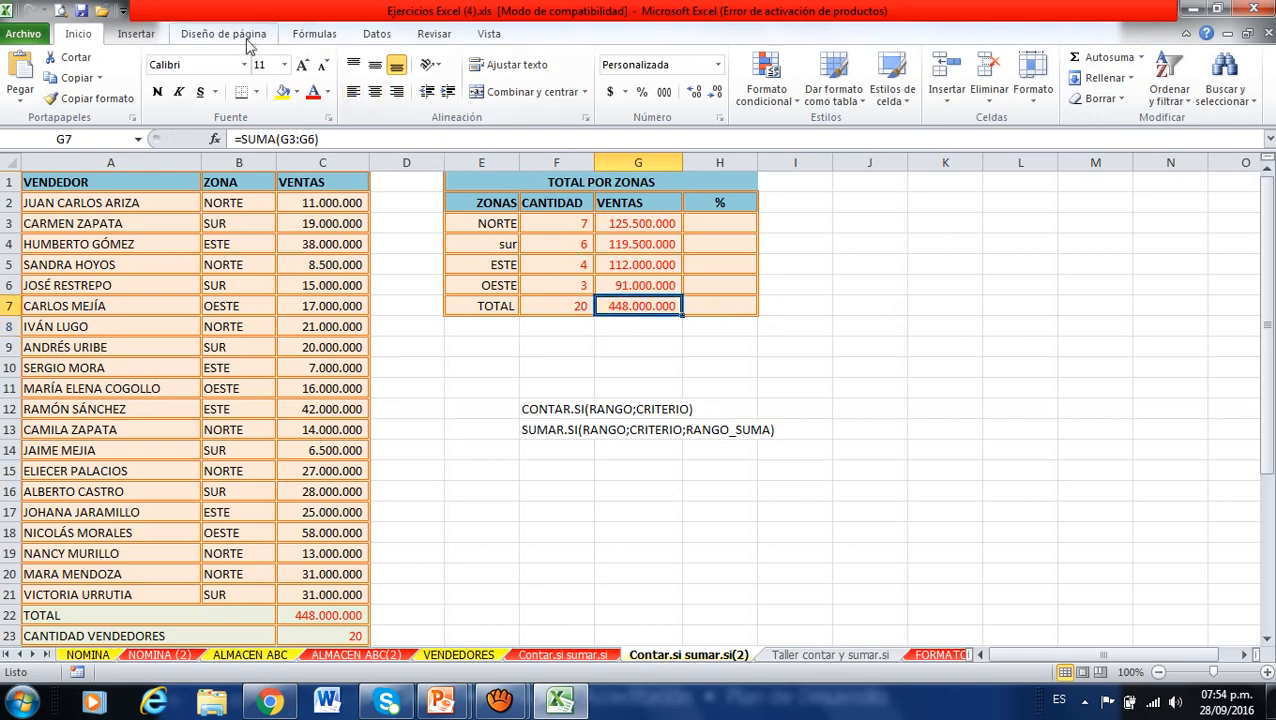
- Draw a double-headed arrow about 8.3 cm high and 7.2 cm wide linking the TOTAL in G7 to the TOTAL in C22
{"action": "left_click", "coordinate": [140, 36]}
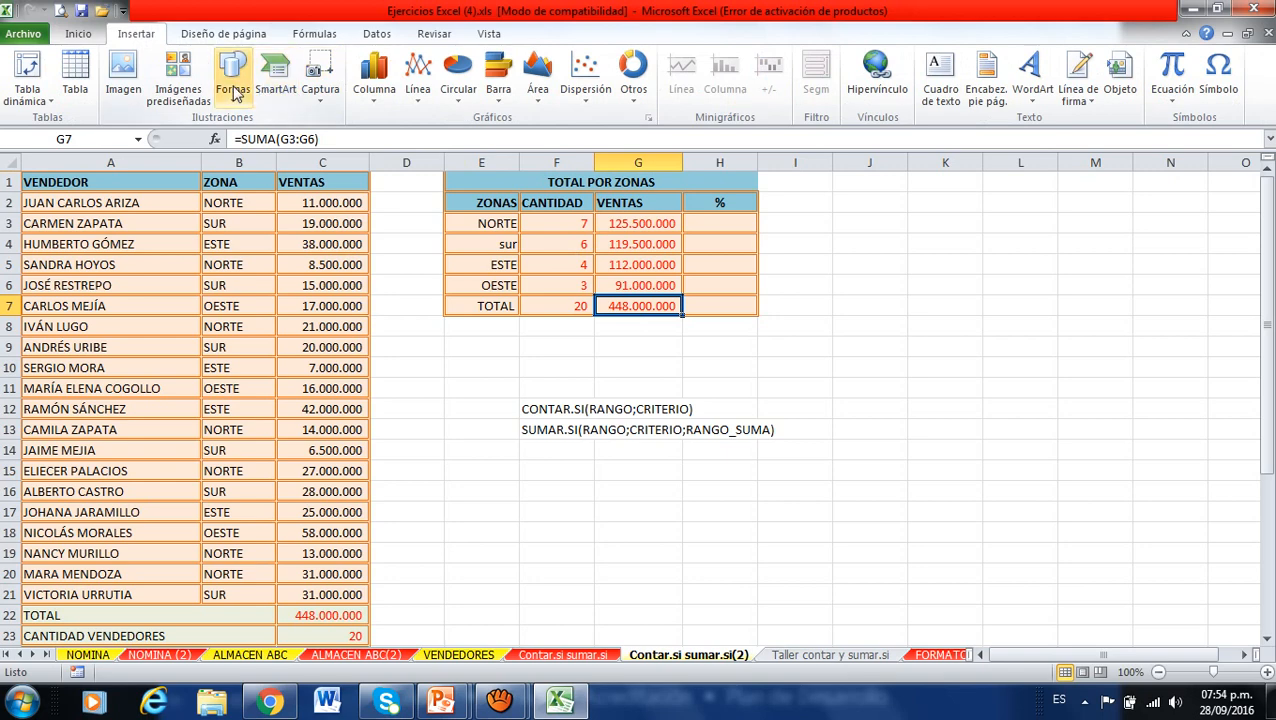
{"action": "left_click", "coordinate": [233, 72]}
{"action": "left_click", "coordinate": [278, 191]}
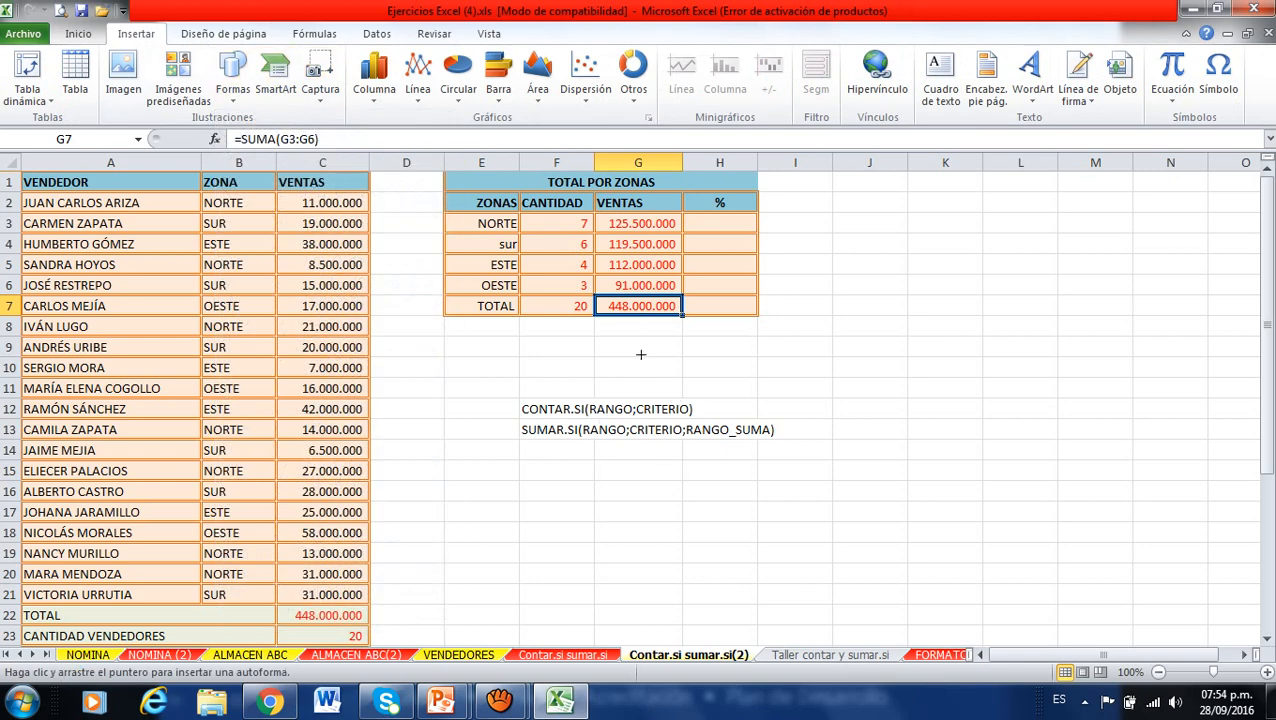
{"action": "mouse_move", "coordinate": [629, 316]}
{"action": "left_mouse_down"}
{"action": "mouse_move", "coordinate": [427, 581]}
{"action": "mouse_move", "coordinate": [375, 610]}
{"action": "left_mouse_up"}
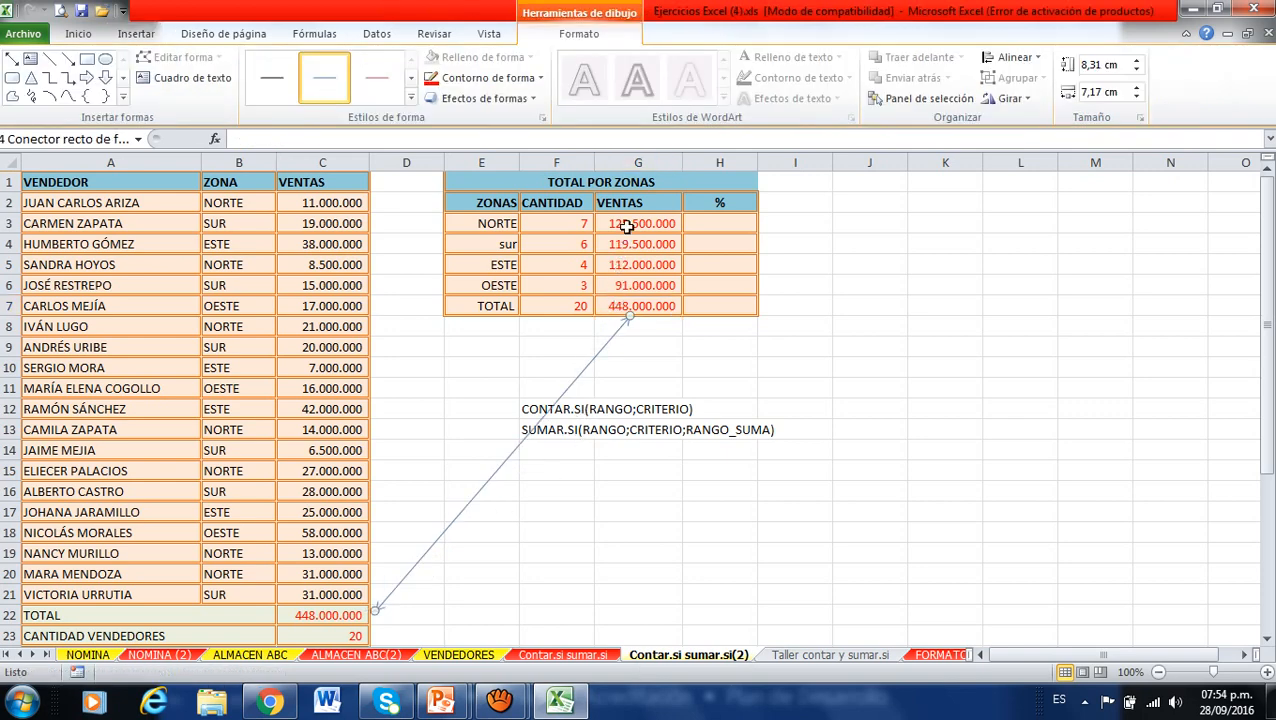
- Compare the zone sales G3:G6 and the totals in F7 and G7 with the sales total C22 and seller count C23
{"action": "left_click_drag", "start_coordinate": [622, 228], "coordinate": [622, 284]}
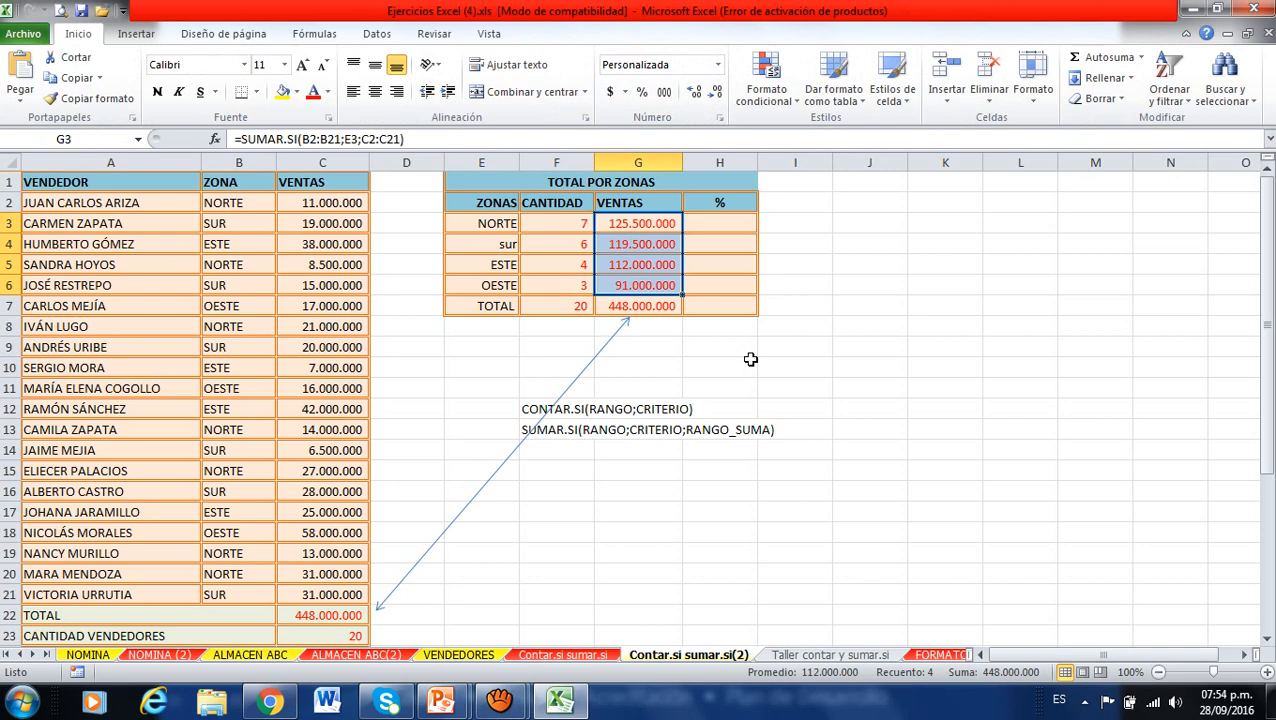
{"action": "left_click", "coordinate": [333, 615]}
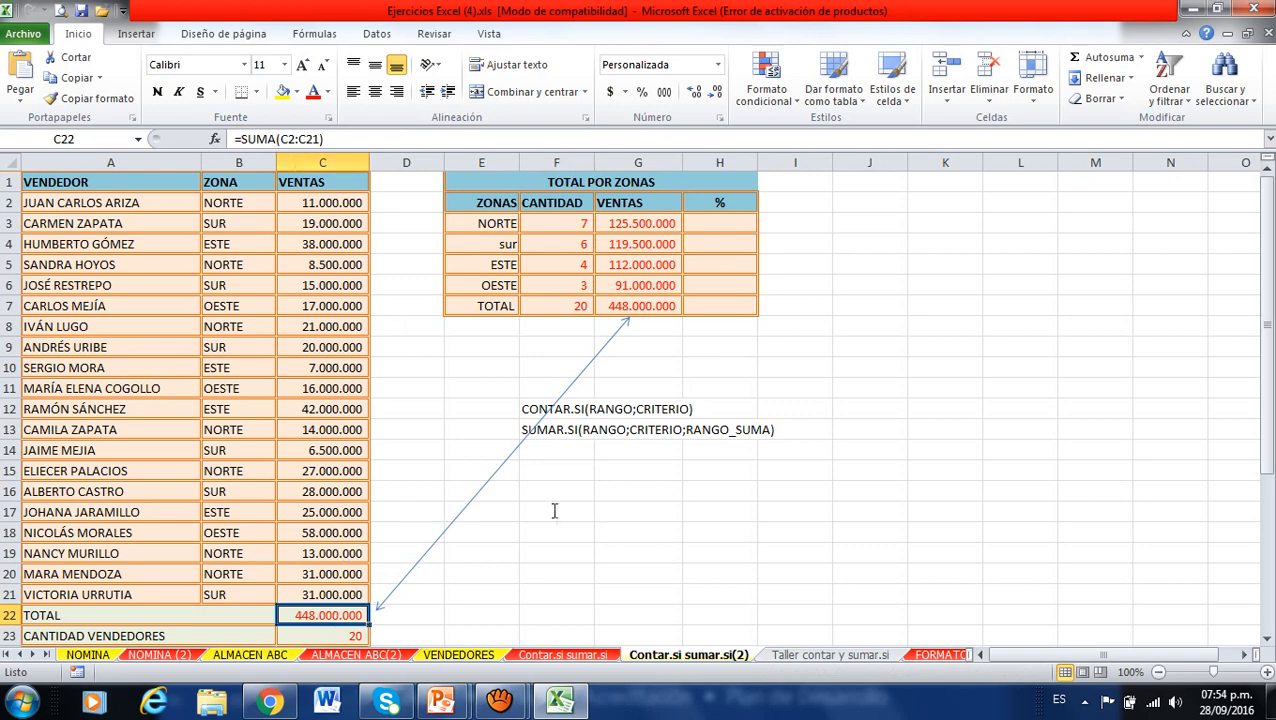
{"action": "left_click", "coordinate": [560, 310]}
{"action": "left_click", "coordinate": [612, 305]}
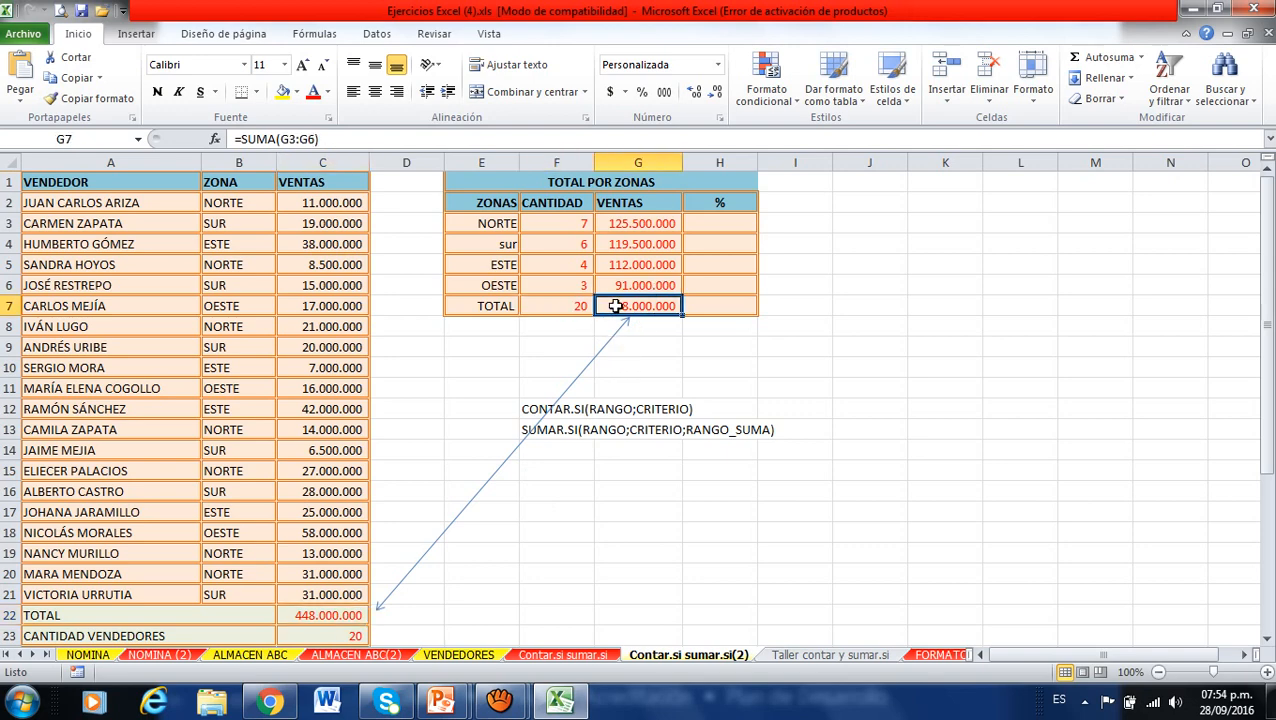
{"action": "left_click", "coordinate": [355, 612]}
{"action": "left_click", "coordinate": [350, 633]}
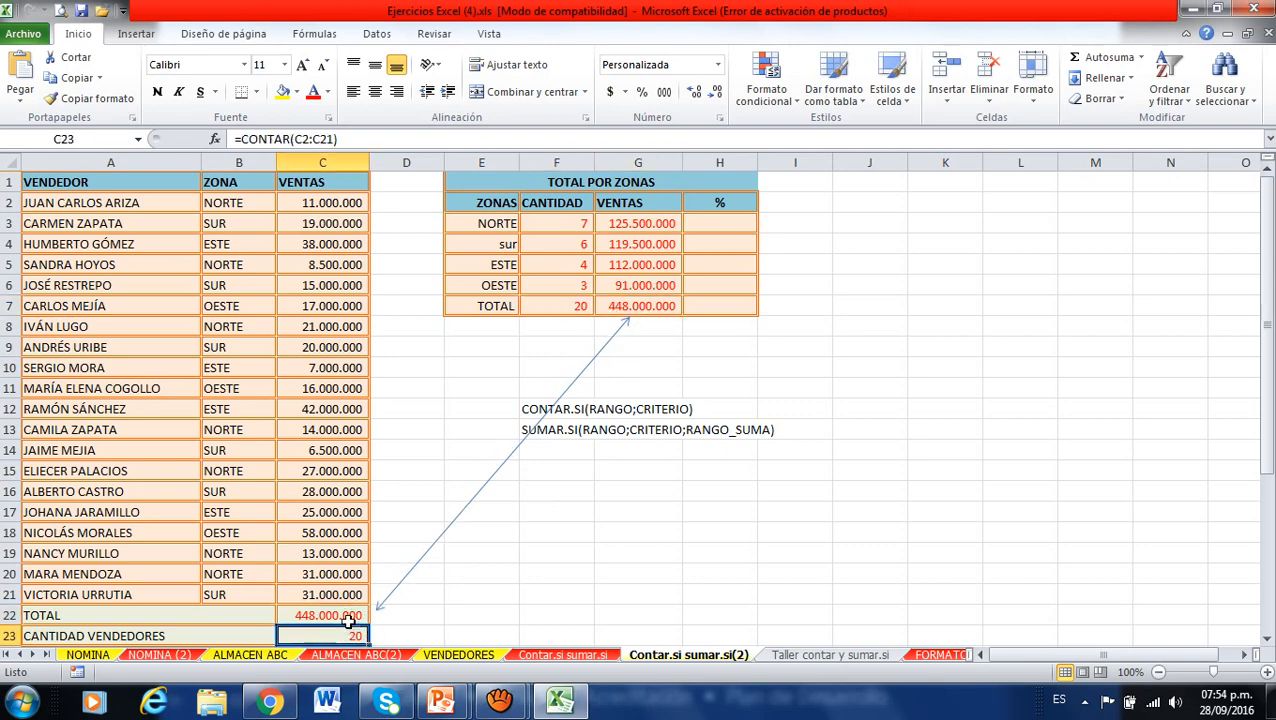
{"action": "left_click", "coordinate": [350, 622]}
{"action": "left_click", "coordinate": [350, 633]}
- Delete the double-headed arrow between G7 and C22
{"action": "left_click", "coordinate": [617, 334]}
{"action": "key", "text": "Delete"}
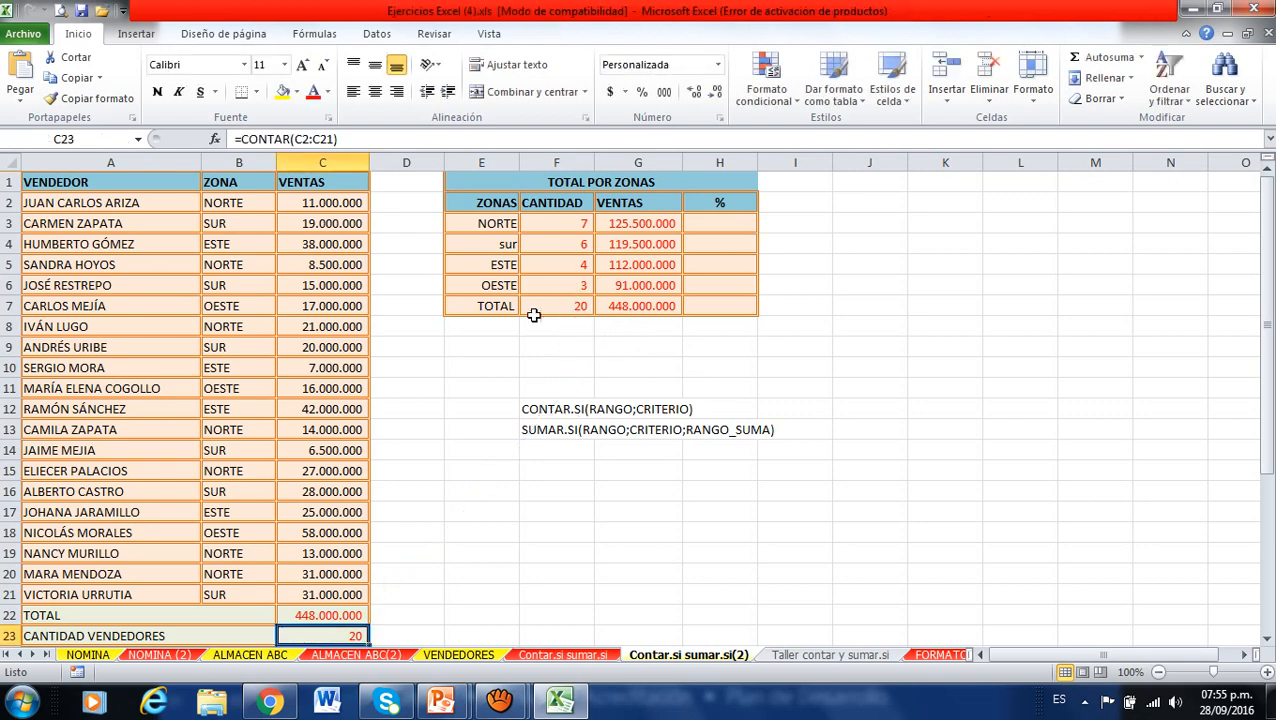
{"action": "left_click", "coordinate": [482, 203]}
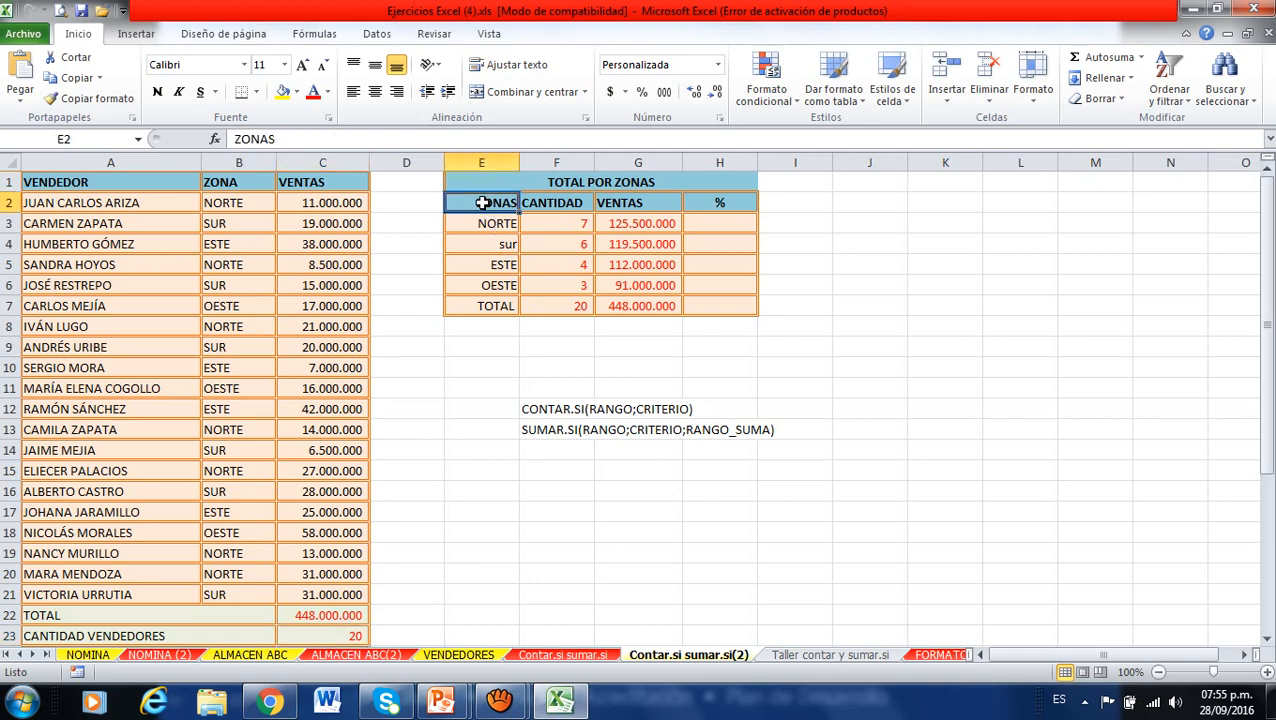
{"action": "left_click", "coordinate": [766, 346]}
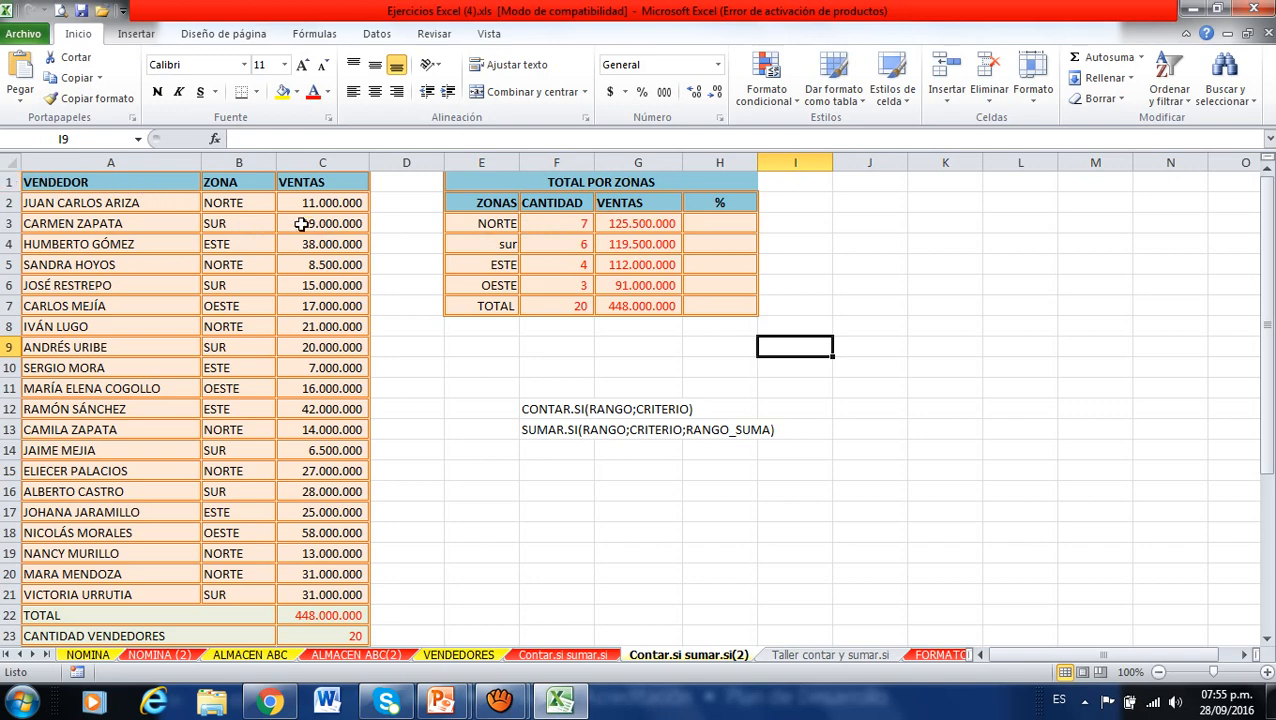
{"action": "left_click", "coordinate": [641, 224]}
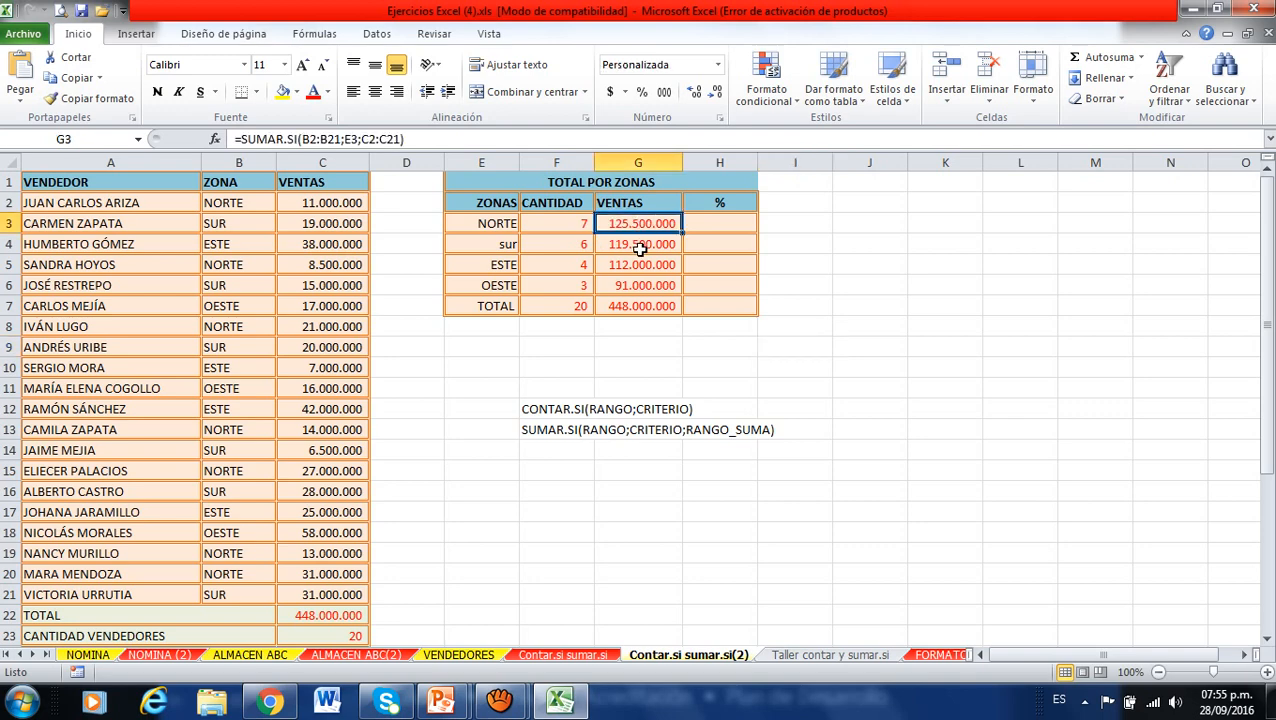
{"action": "left_click", "coordinate": [860, 345]}
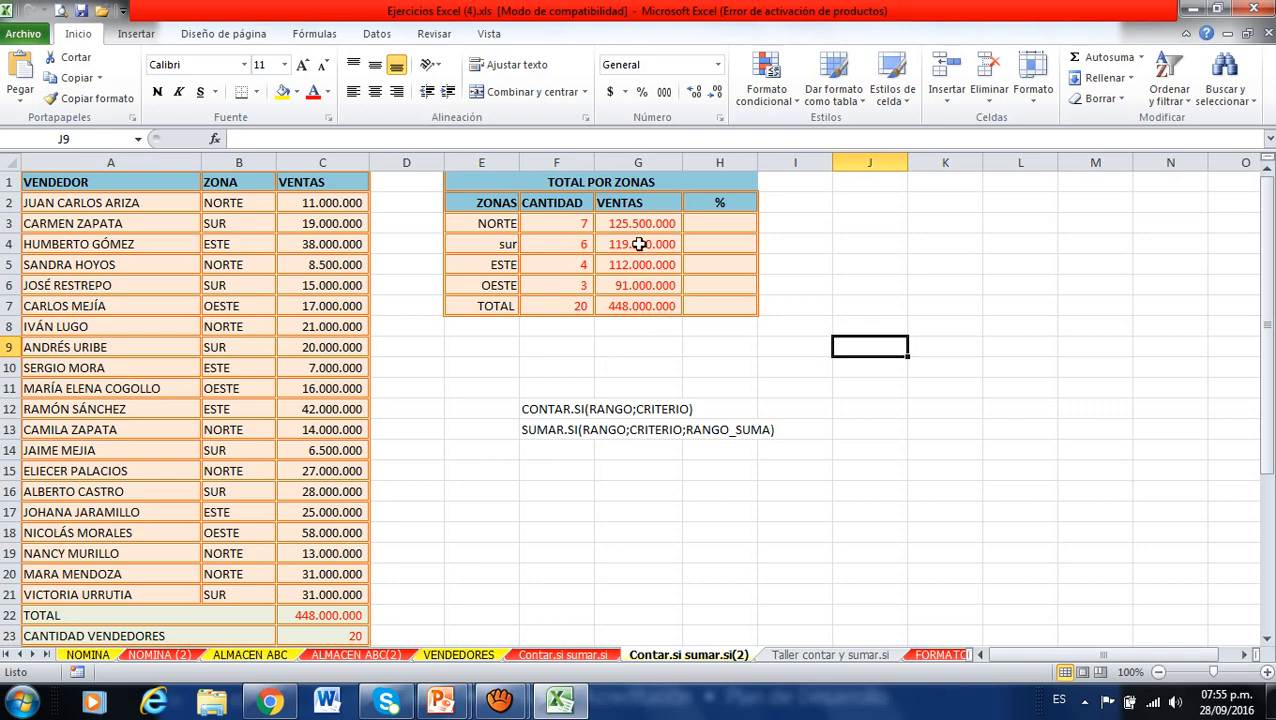
- Examine the quantities and sales per zone in E2:G6 alongside the vendor data in columns A to C
{"action": "left_click", "coordinate": [642, 224]}
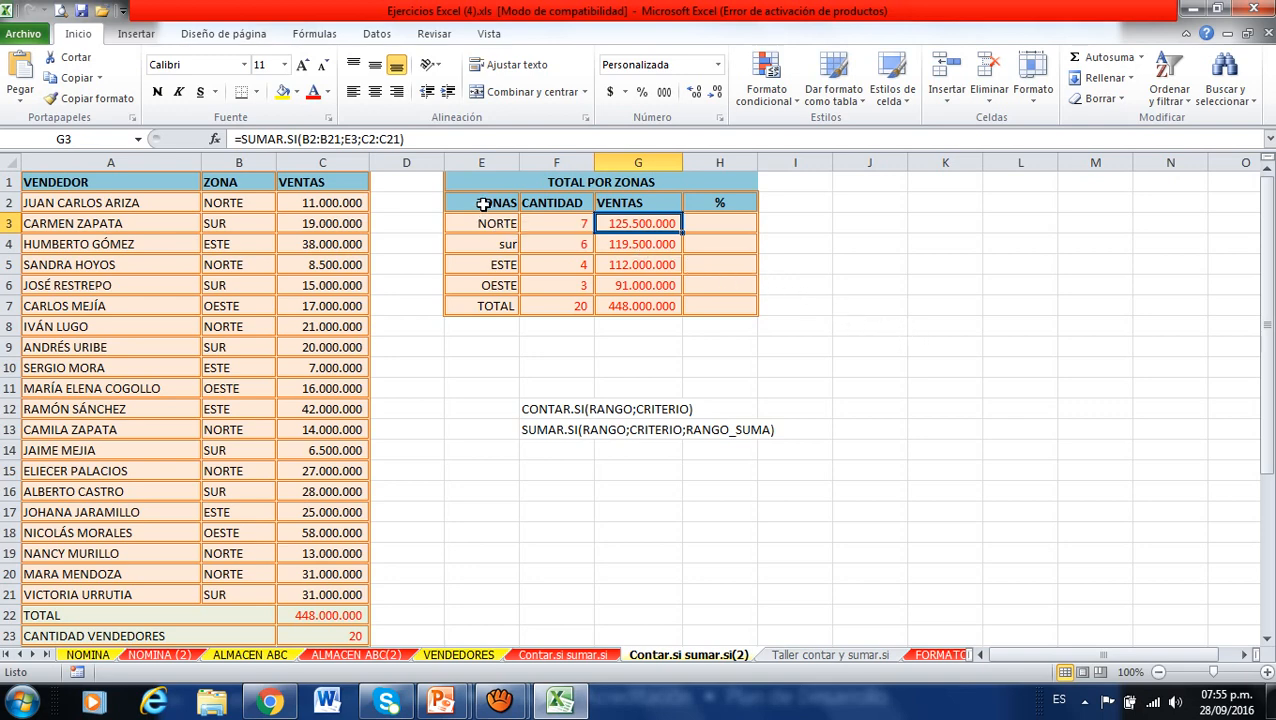
{"action": "left_click_drag", "start_coordinate": [483, 204], "coordinate": [600, 222]}
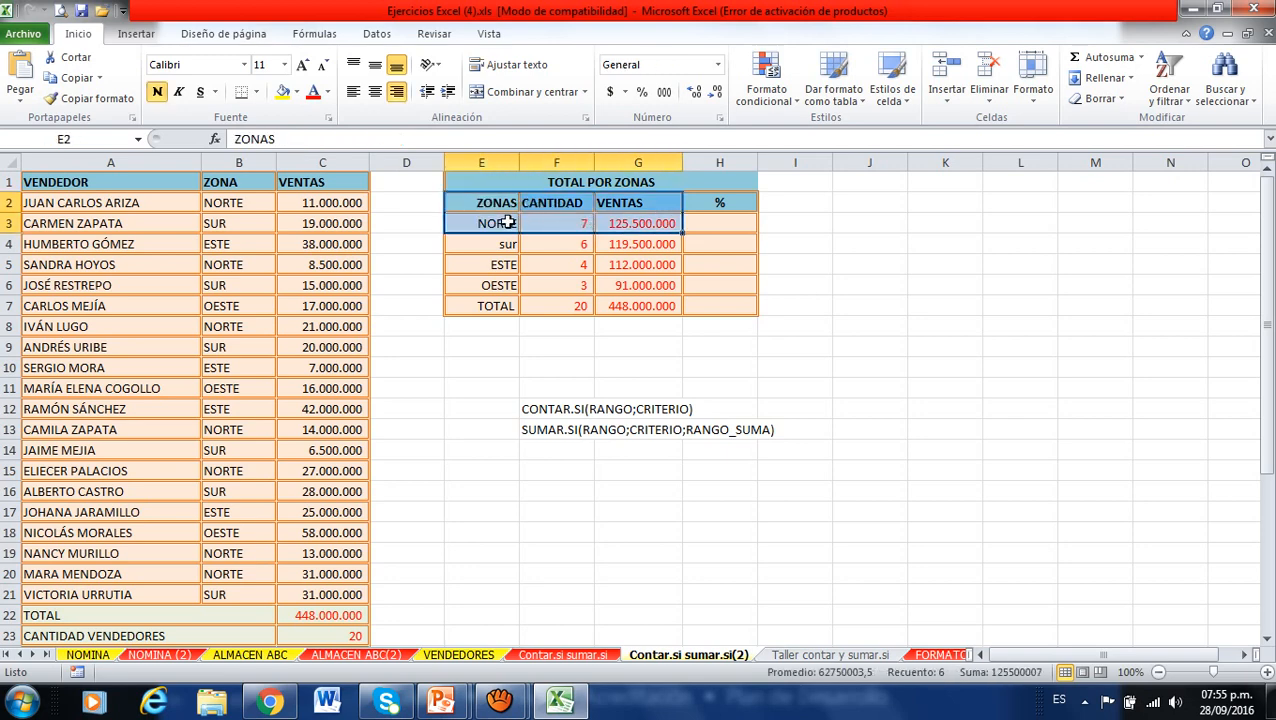
{"action": "left_click", "coordinate": [558, 262]}
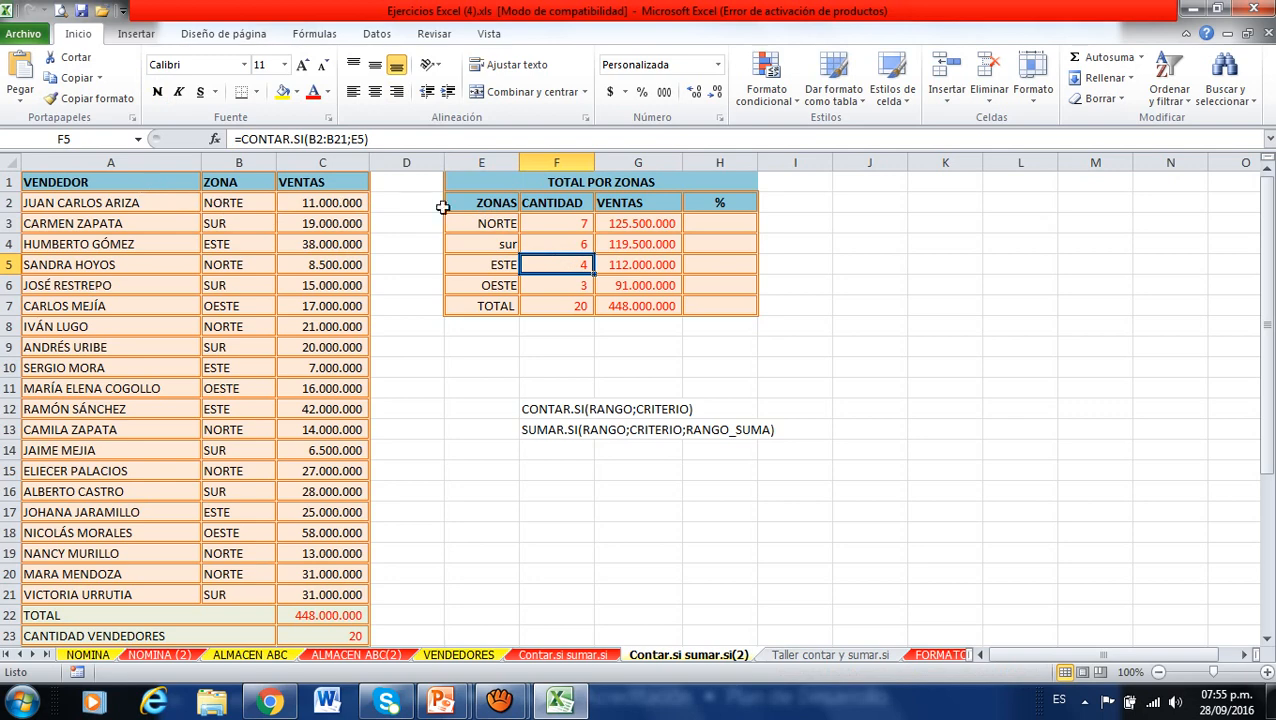
{"action": "left_click_drag", "start_coordinate": [481, 204], "coordinate": [621, 293]}
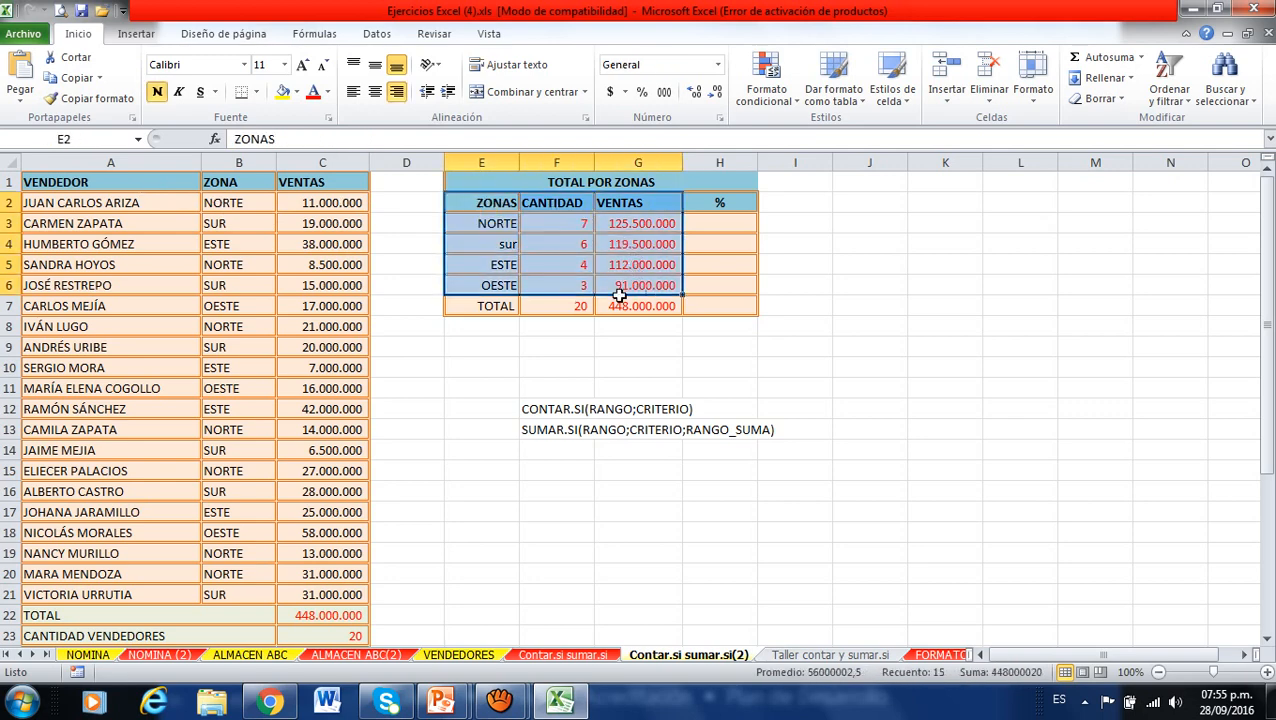
{"action": "left_click", "coordinate": [322, 307]}
{"action": "left_click_drag", "start_coordinate": [45, 181], "coordinate": [335, 574]}
{"action": "left_click", "coordinate": [763, 513]}
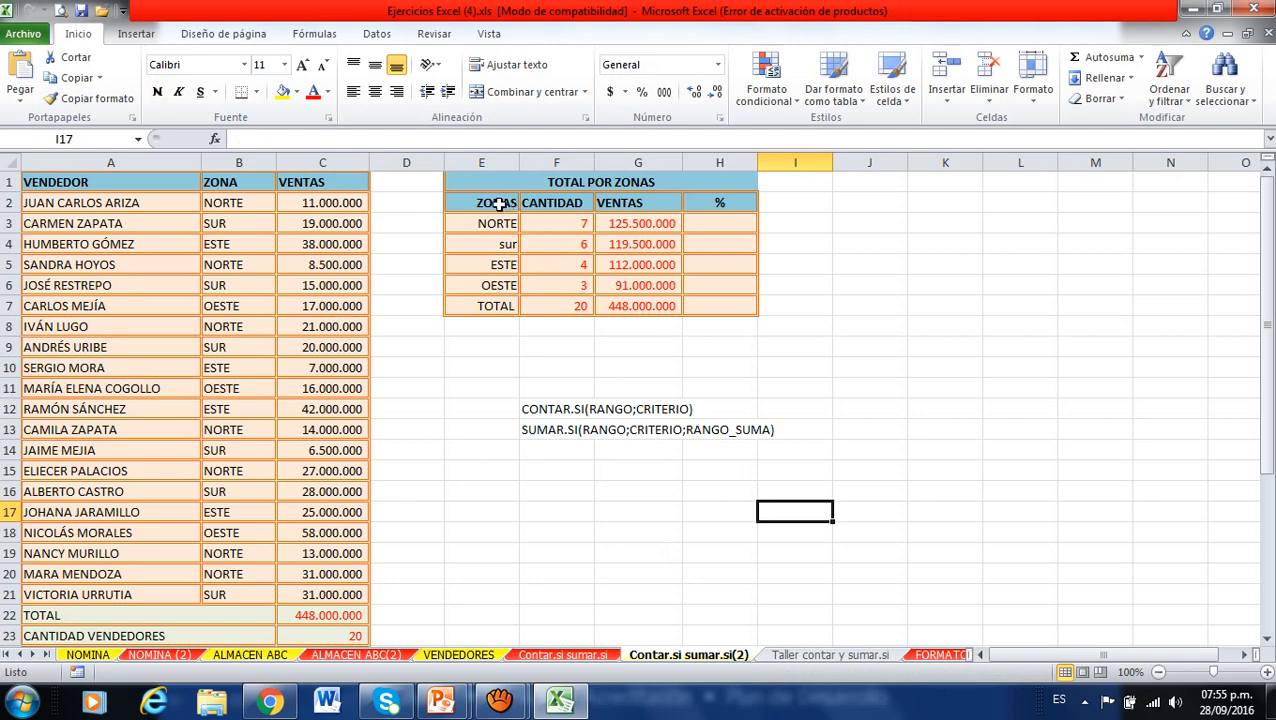
{"action": "left_click_drag", "start_coordinate": [498, 203], "coordinate": [624, 287]}
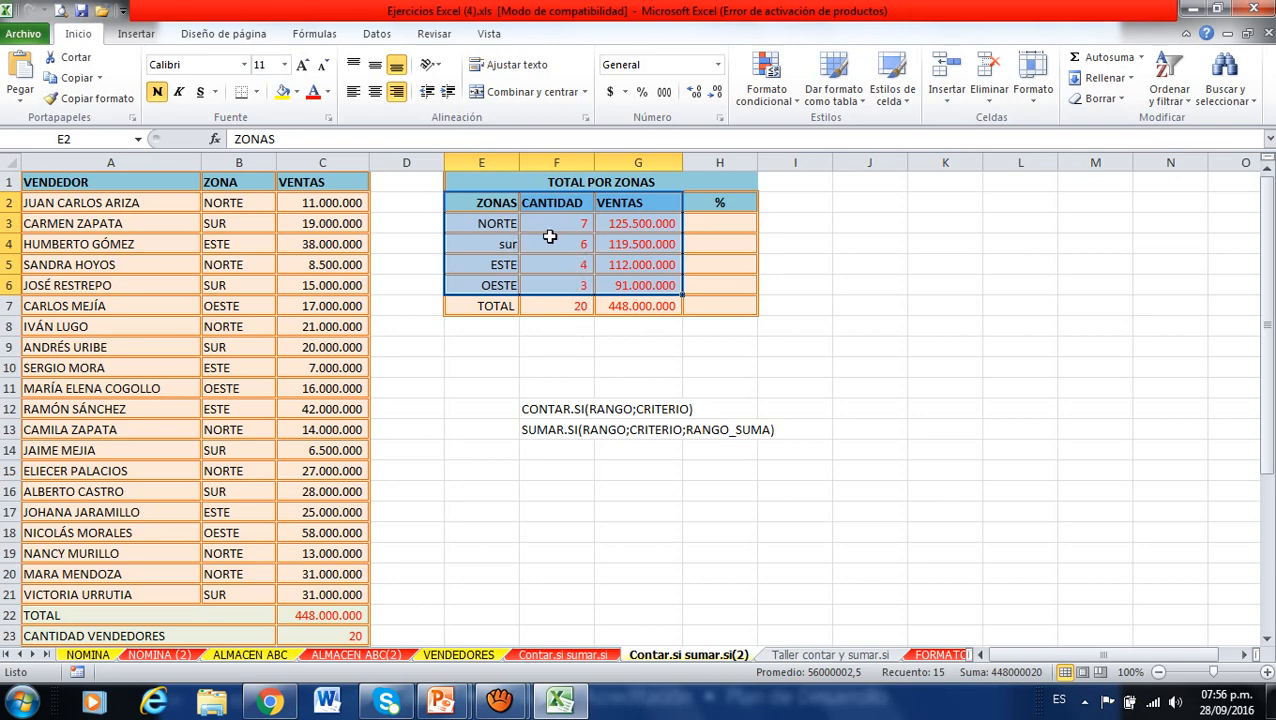
{"action": "left_click", "coordinate": [848, 251]}
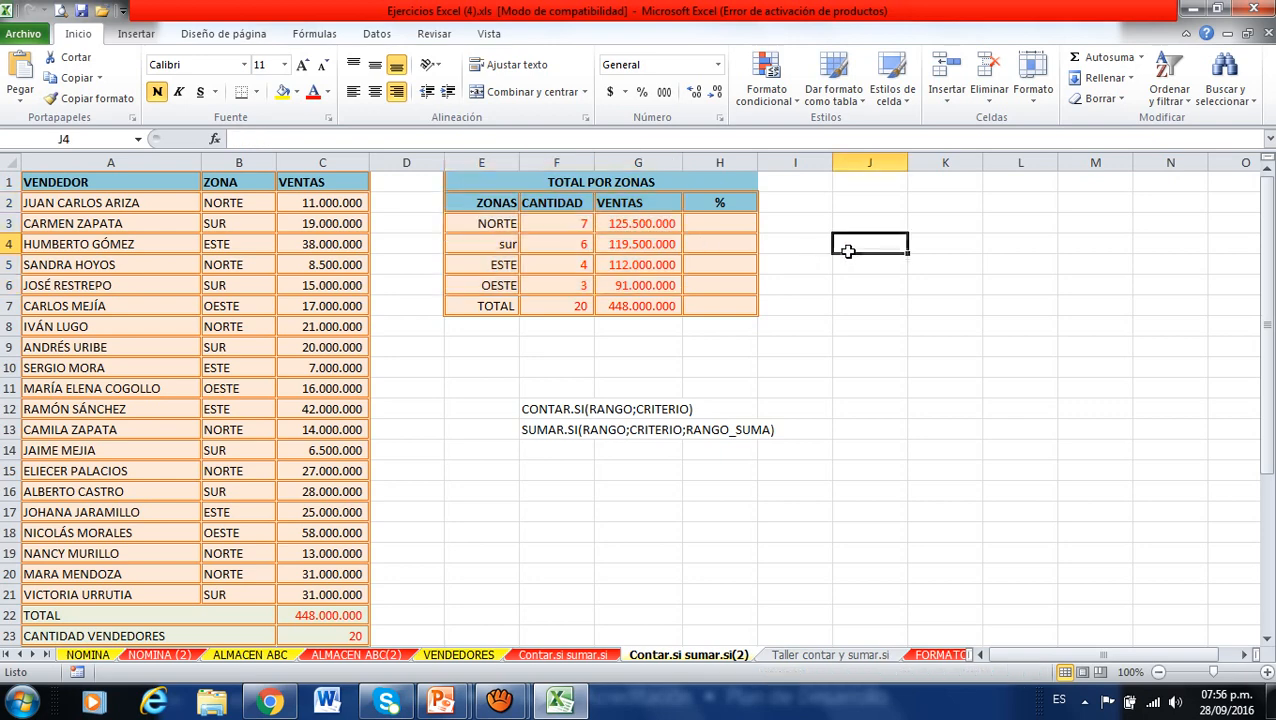
- Try a 2-D clustered column chart of the zones, quantities and sales in E2:G6, and delete it
{"action": "left_click_drag", "start_coordinate": [492, 203], "coordinate": [633, 282]}
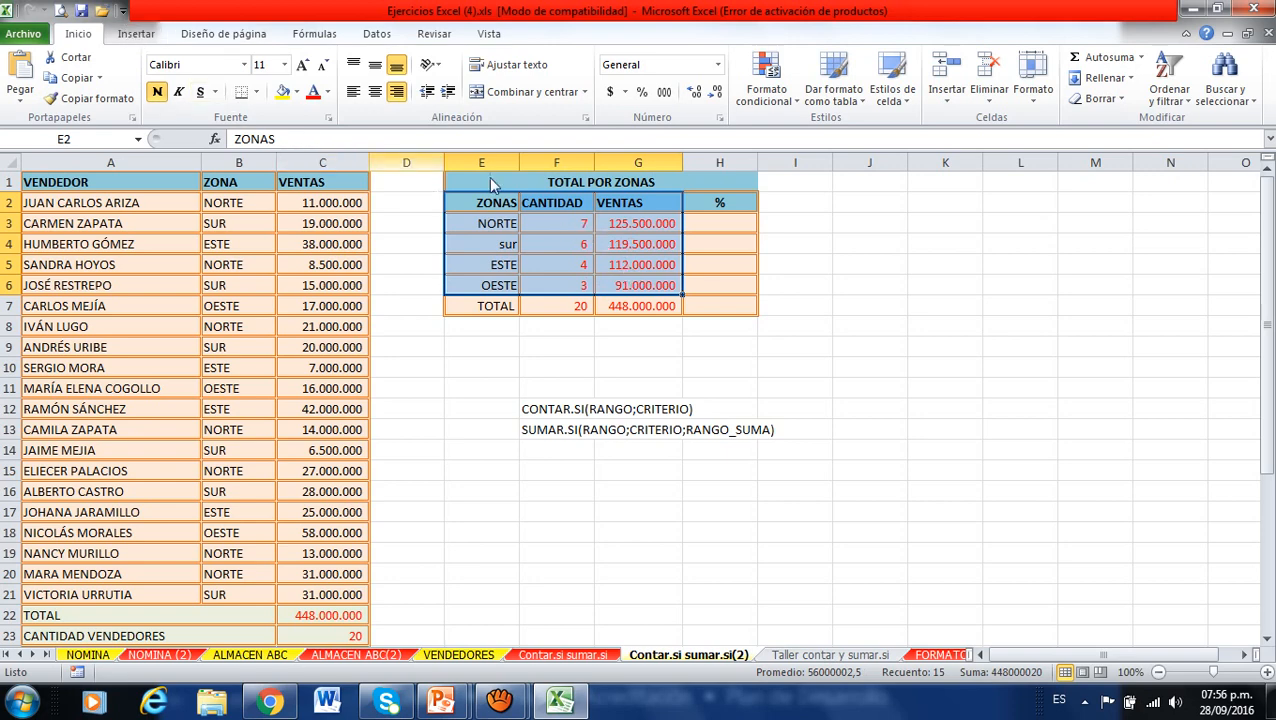
{"action": "left_click", "coordinate": [137, 34]}
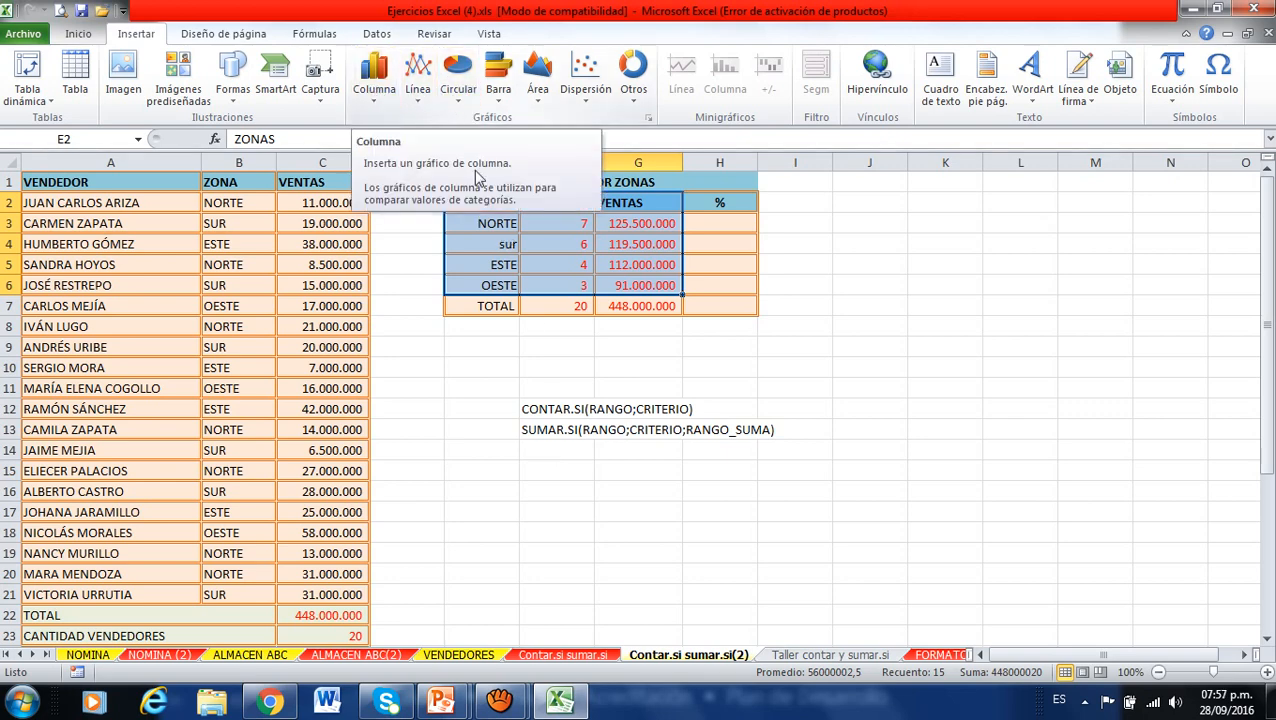
{"action": "left_click", "coordinate": [374, 96]}
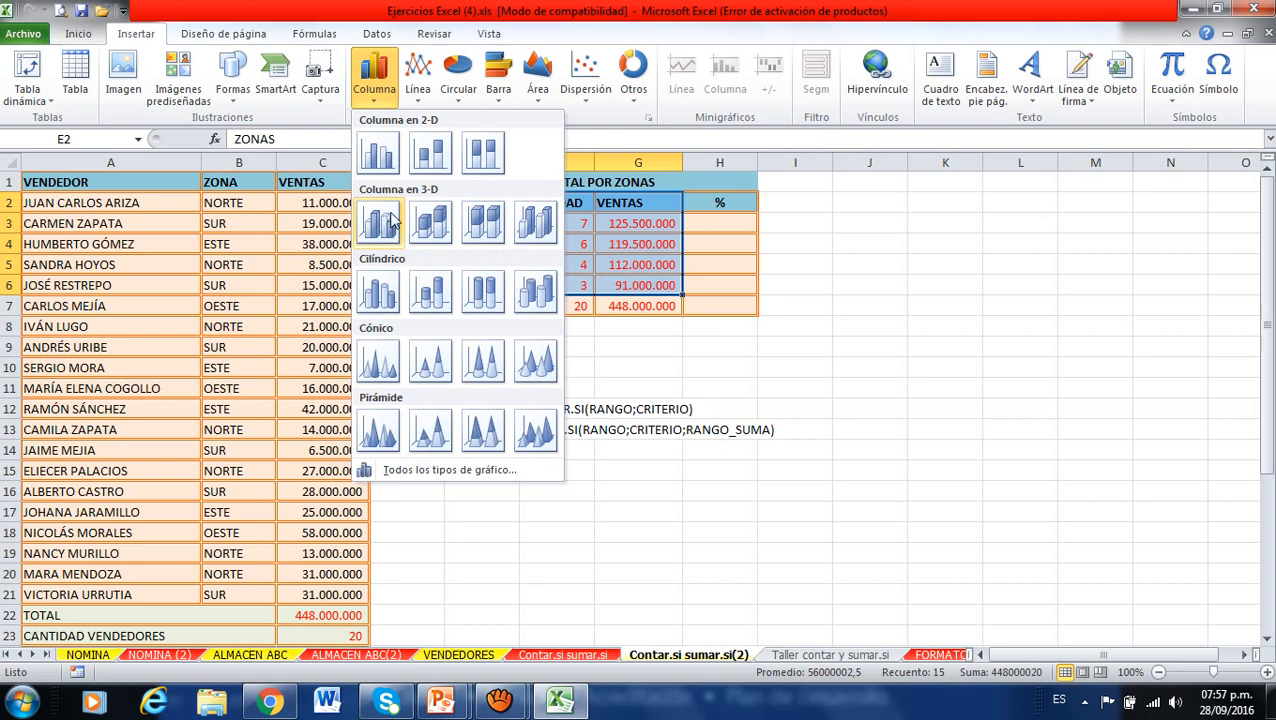
{"action": "left_click", "coordinate": [382, 157]}
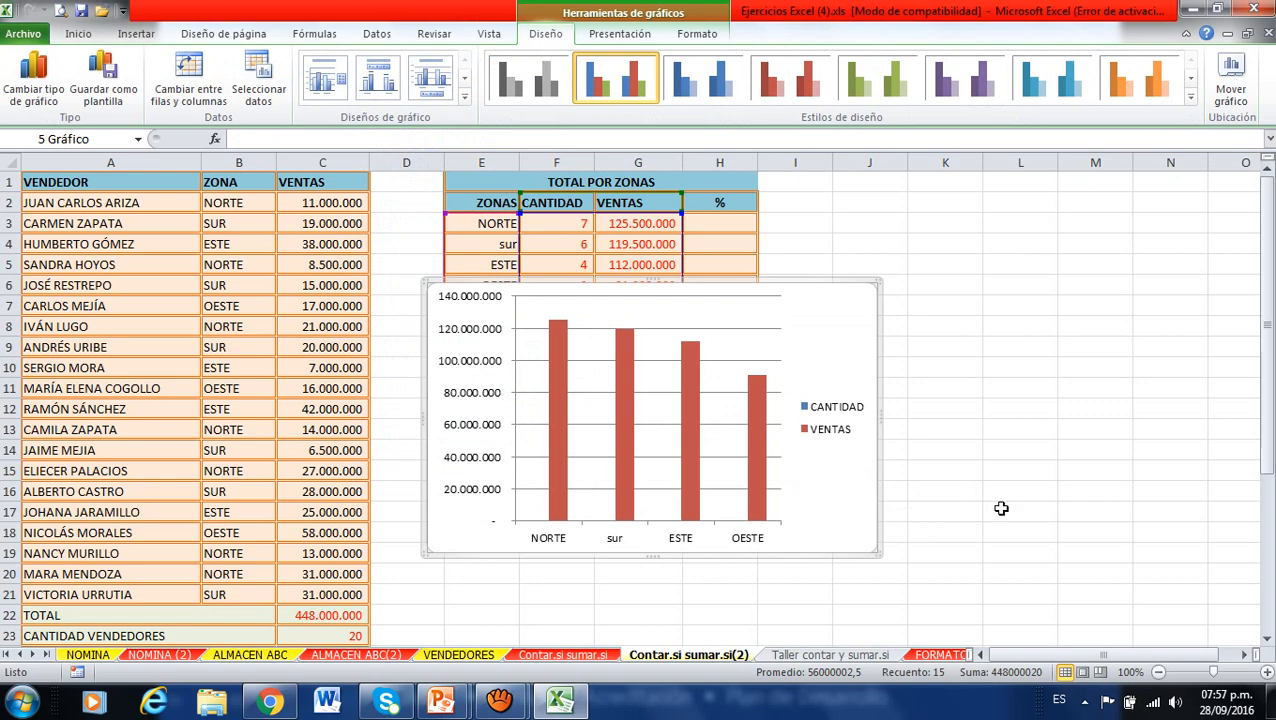
{"action": "key", "text": "Delete"}
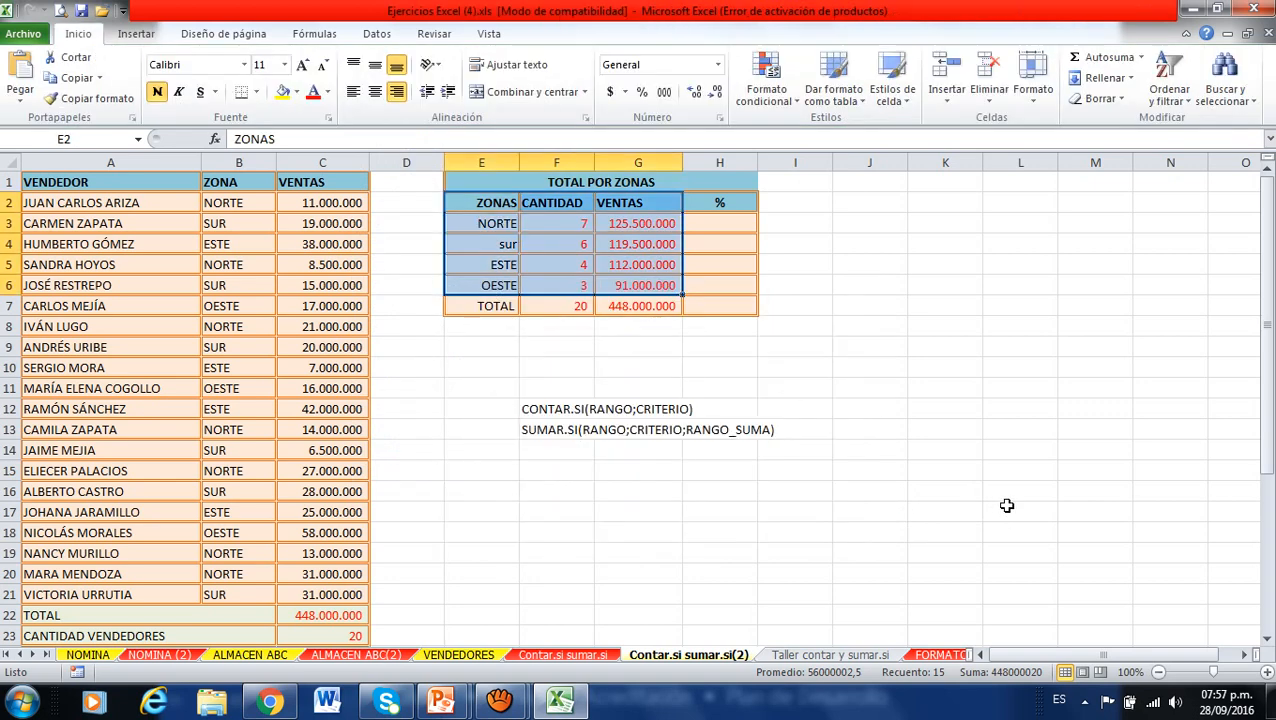
- Try a 3-D clustered column chart of E2:G6 placed below the TOTAL POR ZONAS table, and remove it
{"action": "left_click", "coordinate": [136, 33]}
{"action": "left_click", "coordinate": [374, 78]}
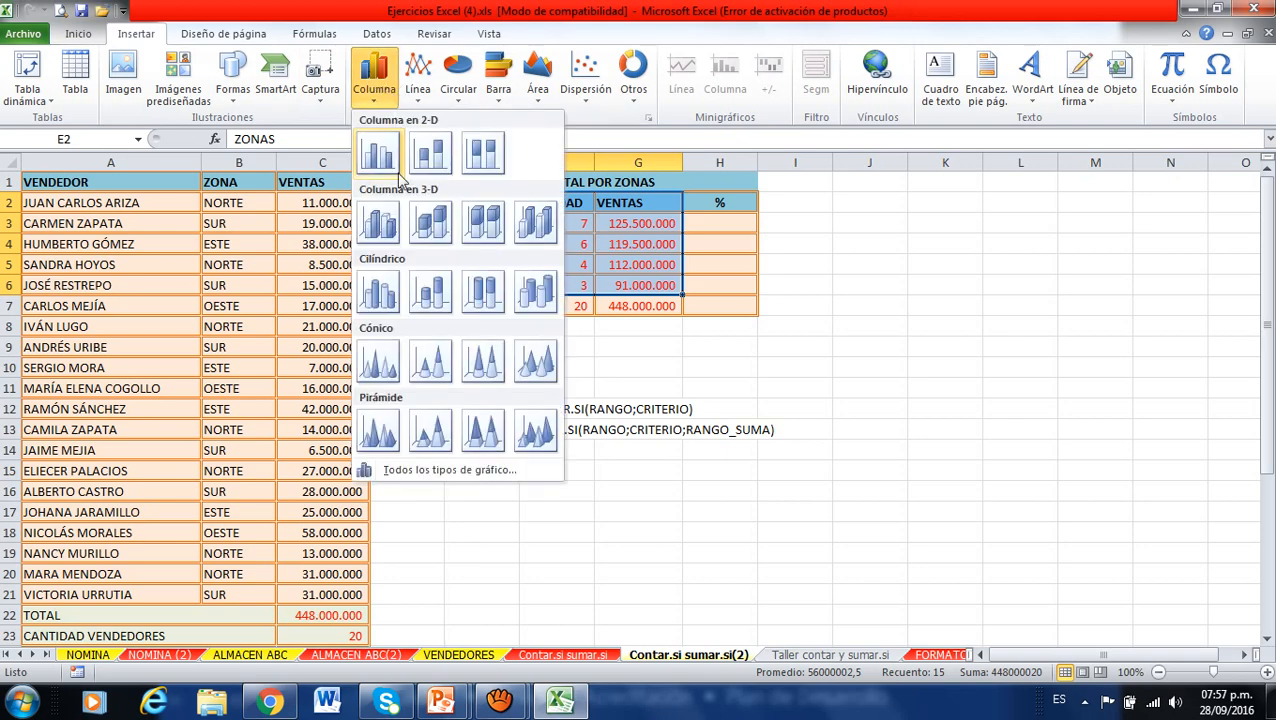
{"action": "left_click", "coordinate": [387, 224]}
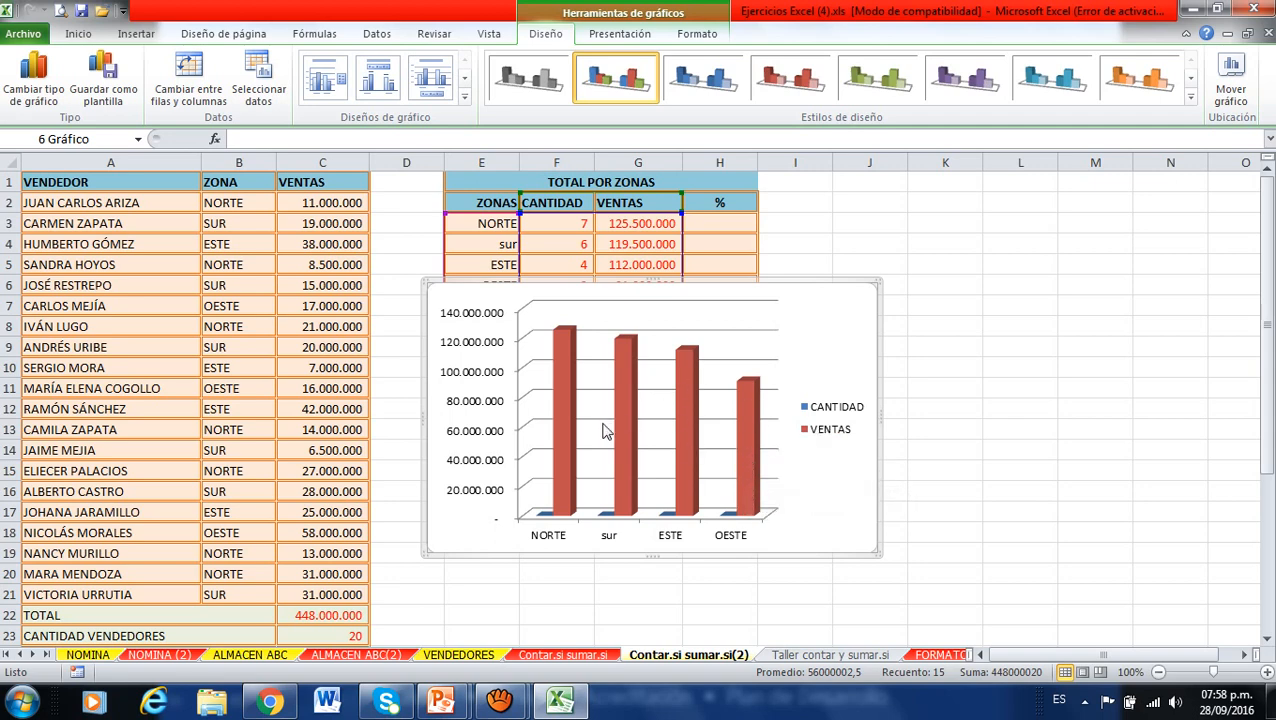
{"action": "mouse_move", "coordinate": [570, 383]}
{"action": "left_click_drag", "start_coordinate": [845, 310], "coordinate": [865, 392]}
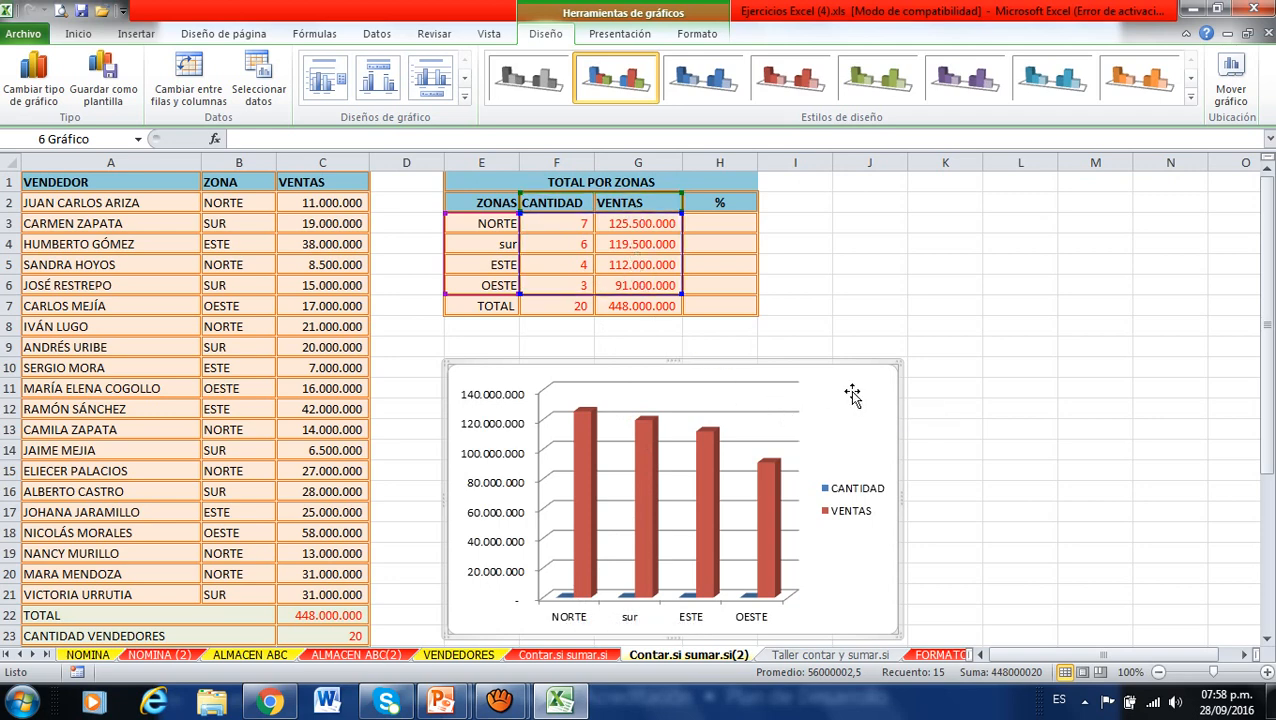
{"action": "key", "text": "Delete"}
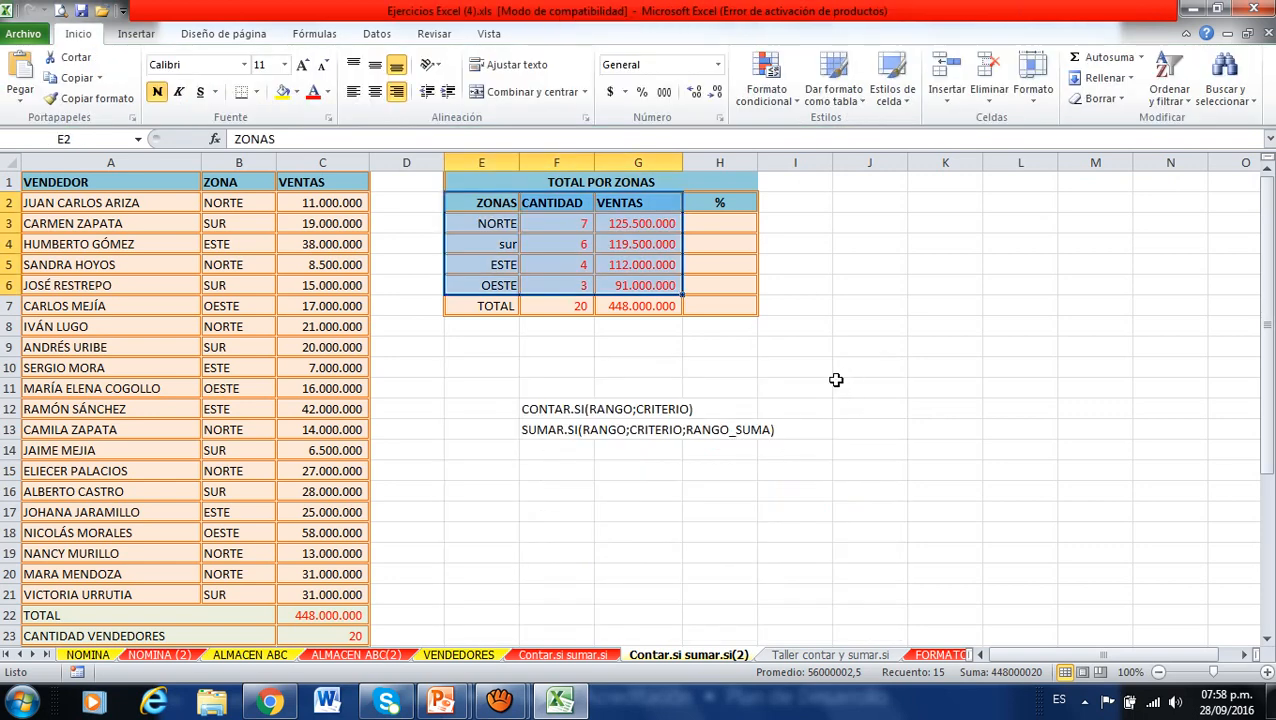
- Reduce the selection to the zones and quantities in E2:F6, try a 2-D clustered column chart of it, and delete the chart
{"action": "key", "text": "shift+Left"}
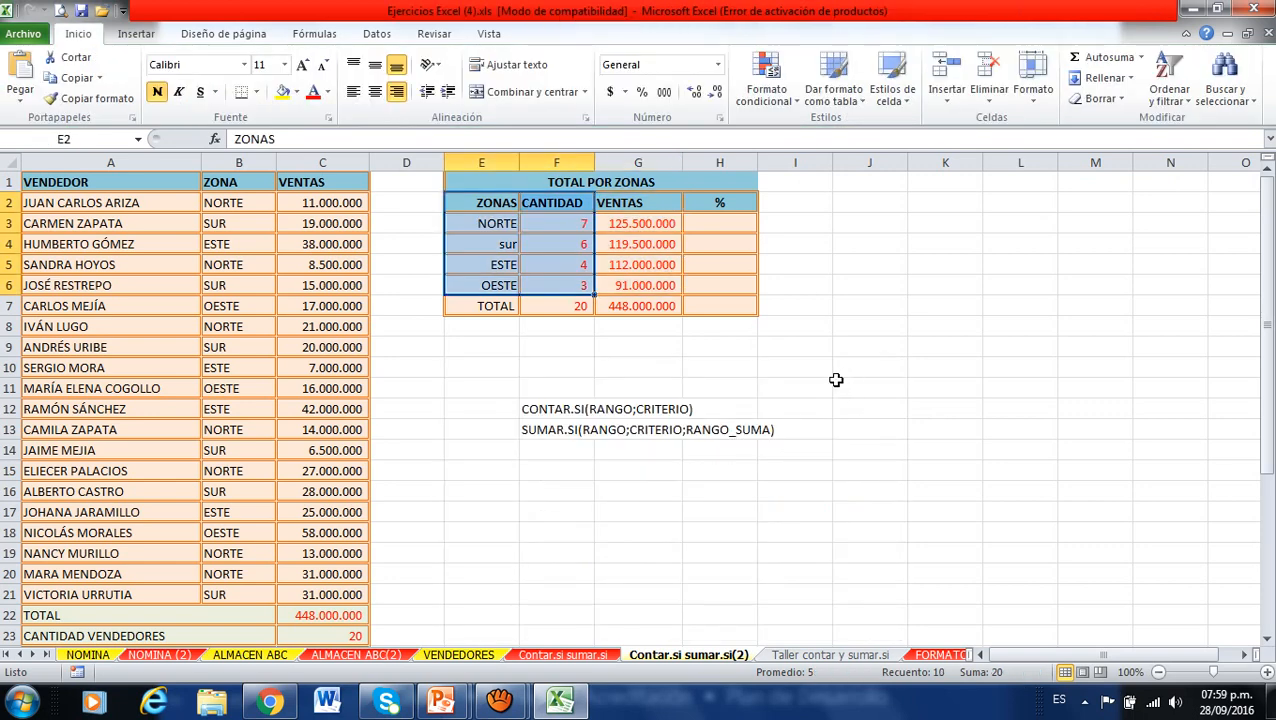
{"action": "left_click", "coordinate": [140, 33]}
{"action": "left_click", "coordinate": [376, 90]}
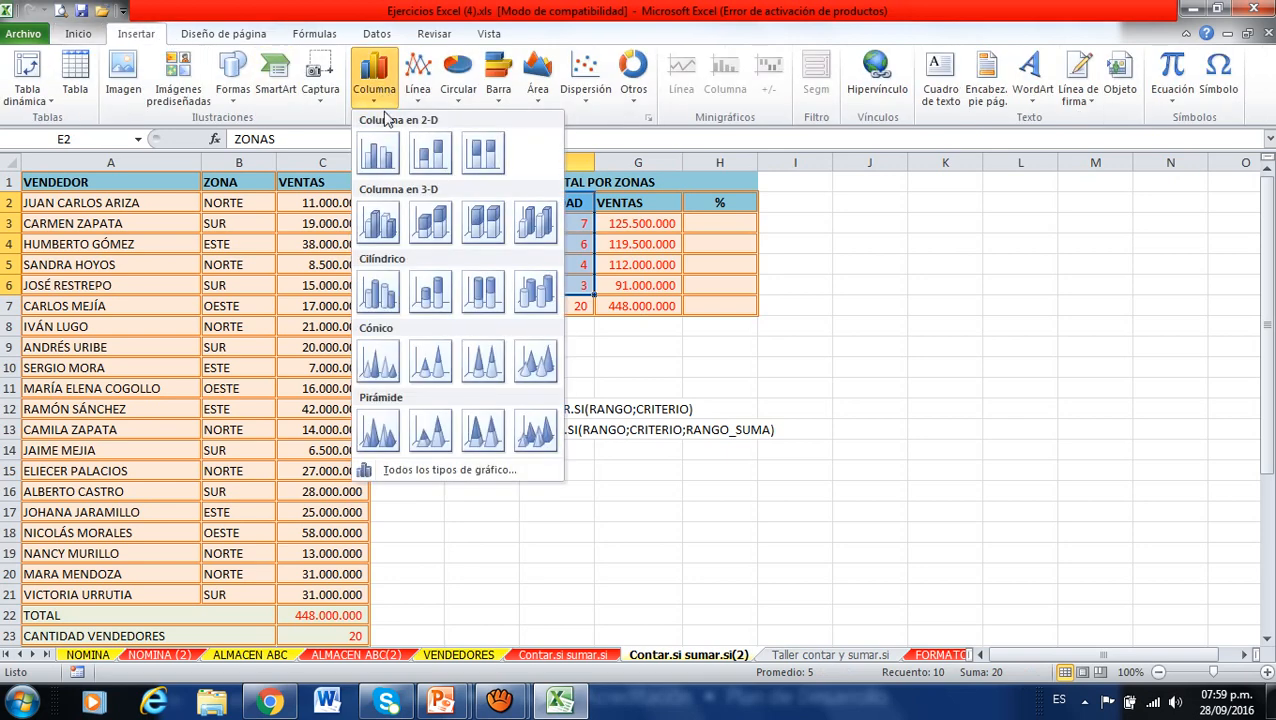
{"action": "left_click", "coordinate": [368, 158]}
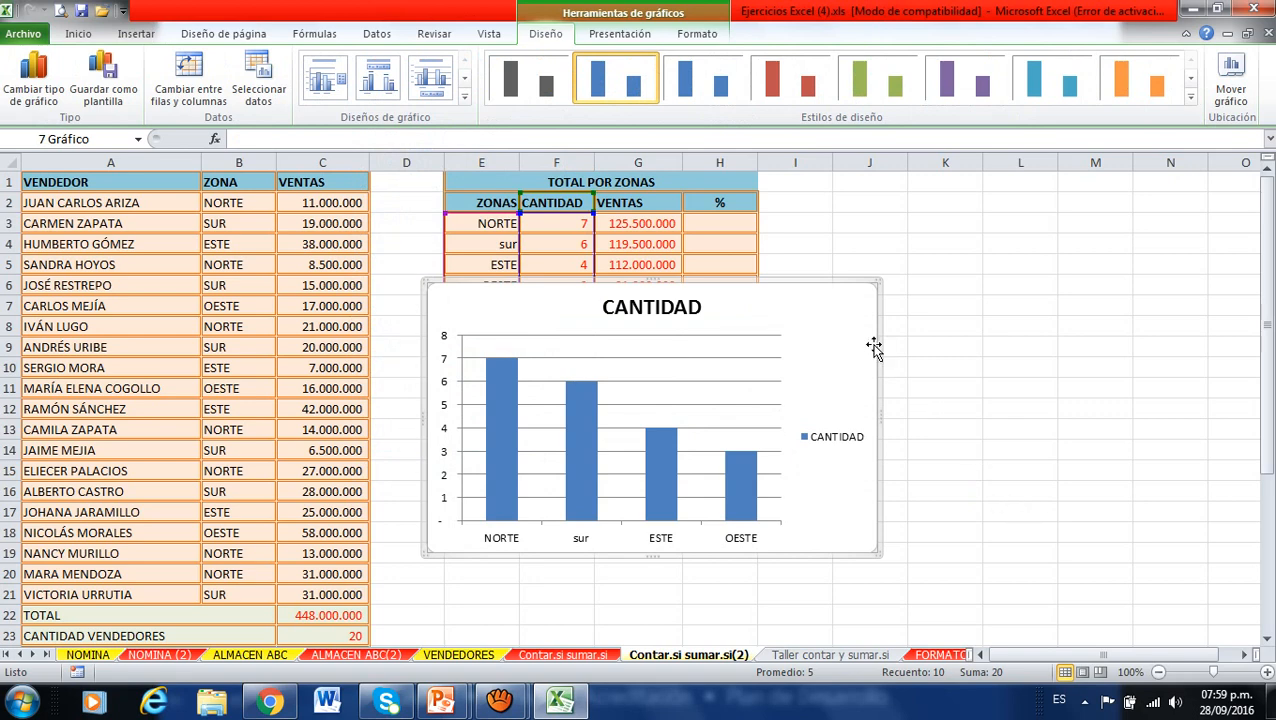
{"action": "key", "text": "Delete"}
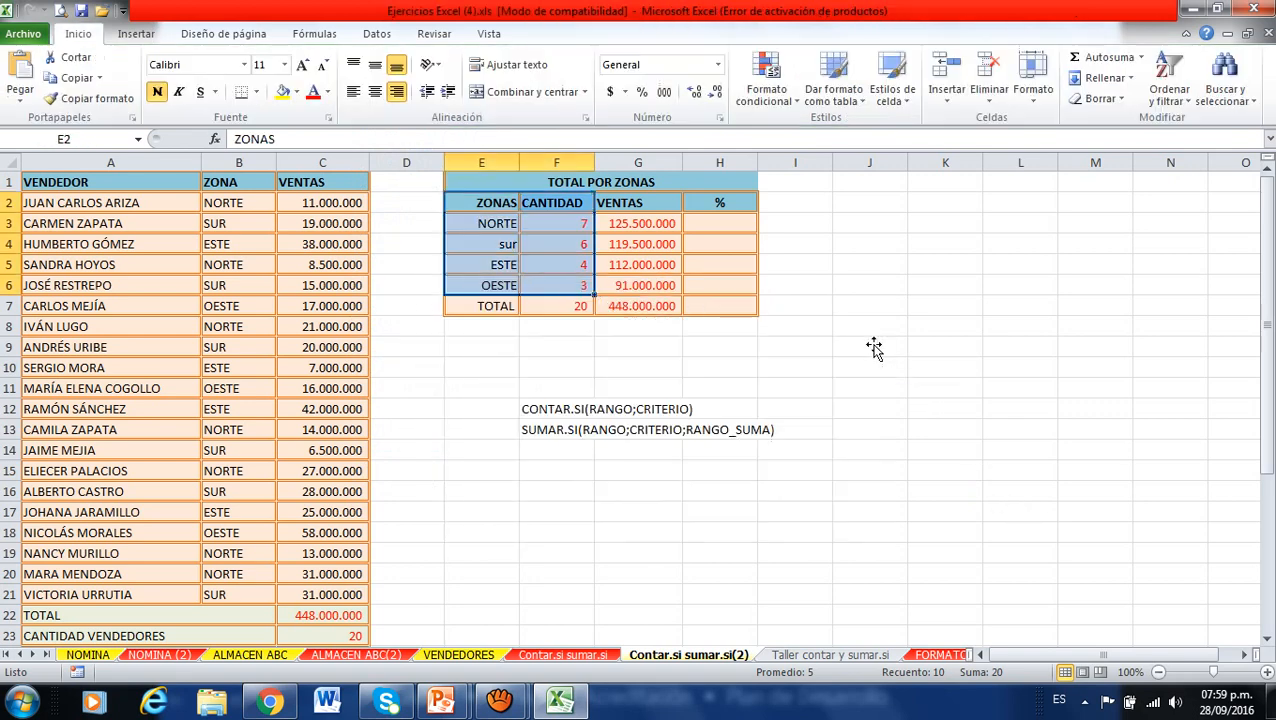
- Try a 2-D line chart with markers for the quantities per zone in E2:F6, and delete it
{"action": "left_click", "coordinate": [137, 35]}
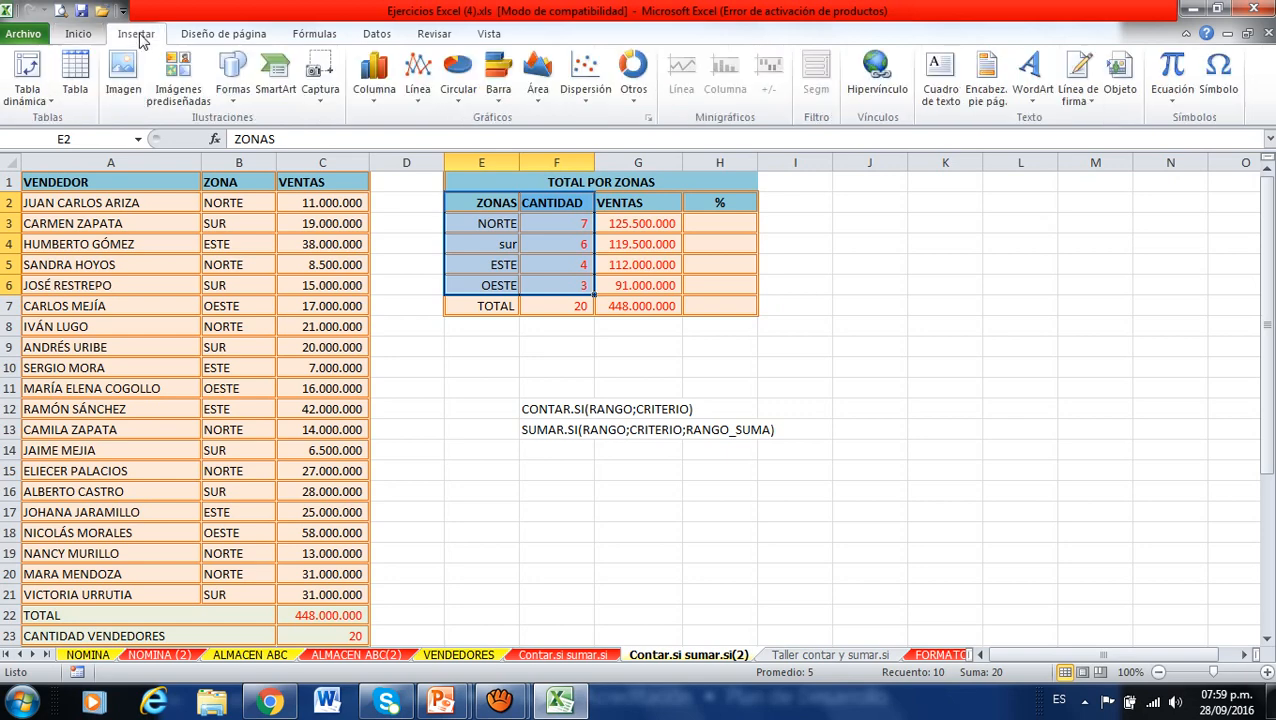
{"action": "left_click", "coordinate": [418, 78]}
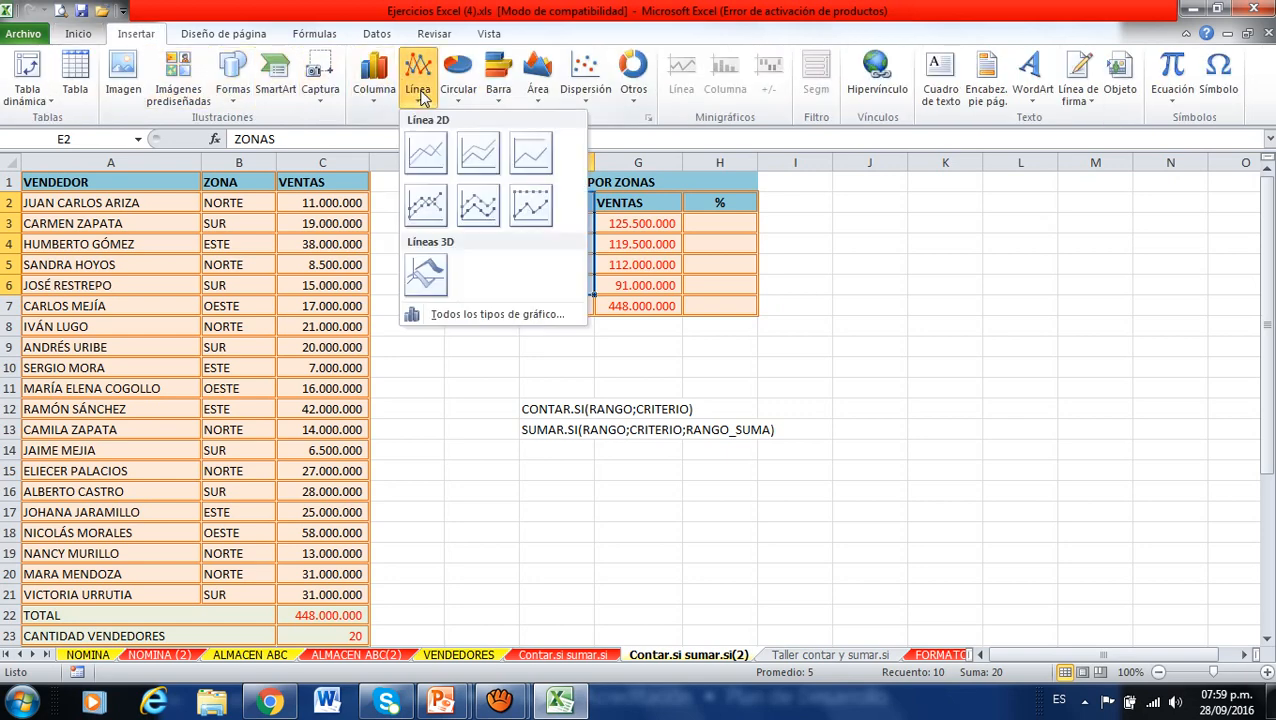
{"action": "left_click", "coordinate": [426, 204]}
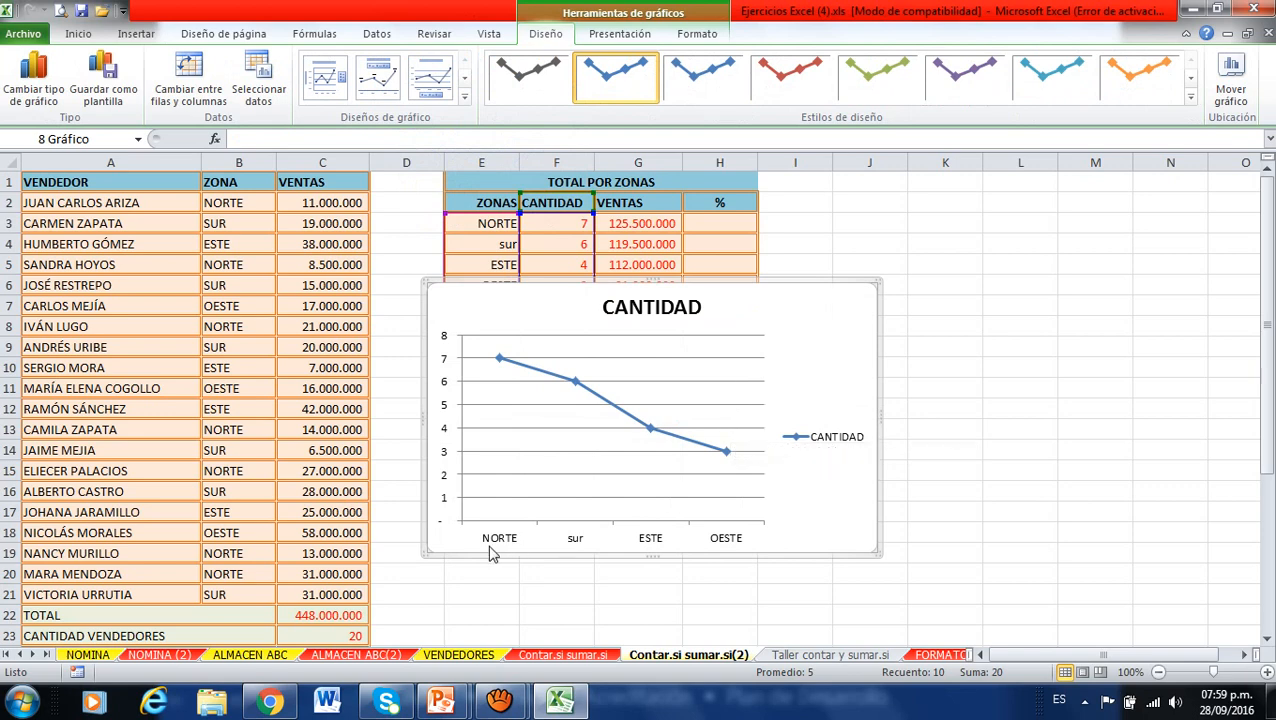
{"action": "mouse_move", "coordinate": [499, 366]}
{"action": "key", "text": "Delete"}
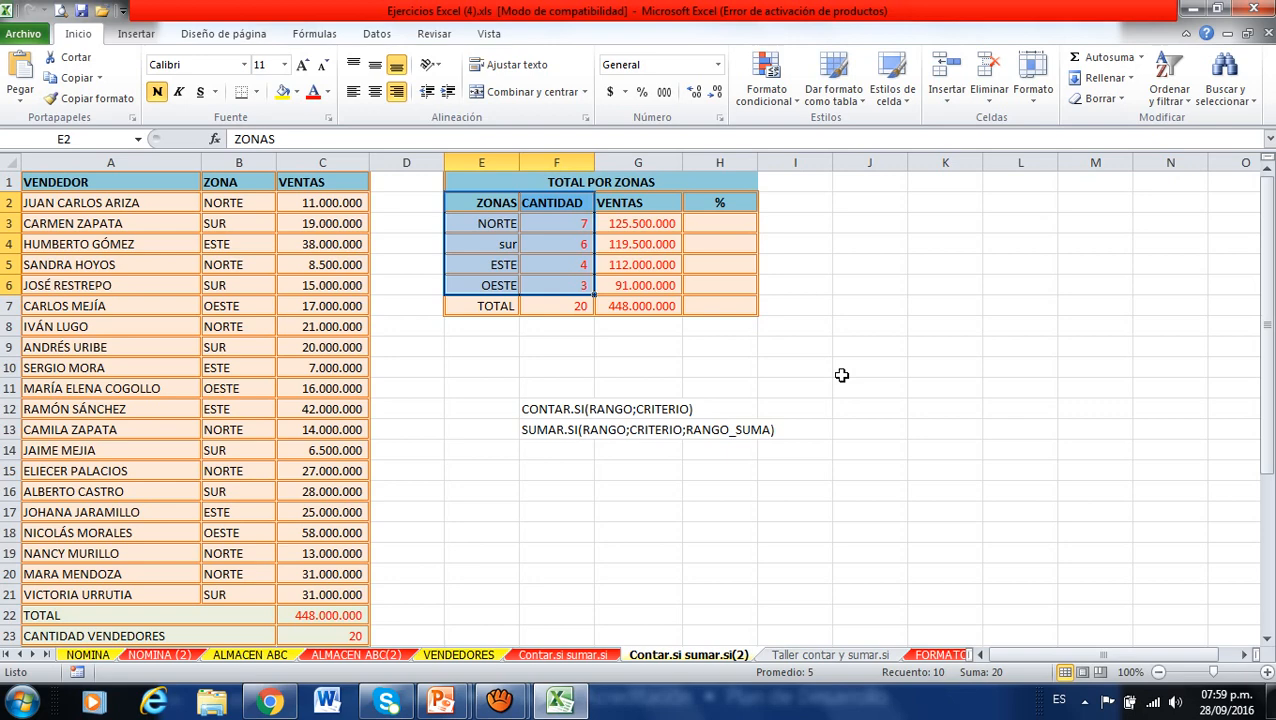
- Chart E2:F6 again as 2-D clustered columns, inspect the NORTE column's value, and remove the chart
{"action": "left_click", "coordinate": [135, 36]}
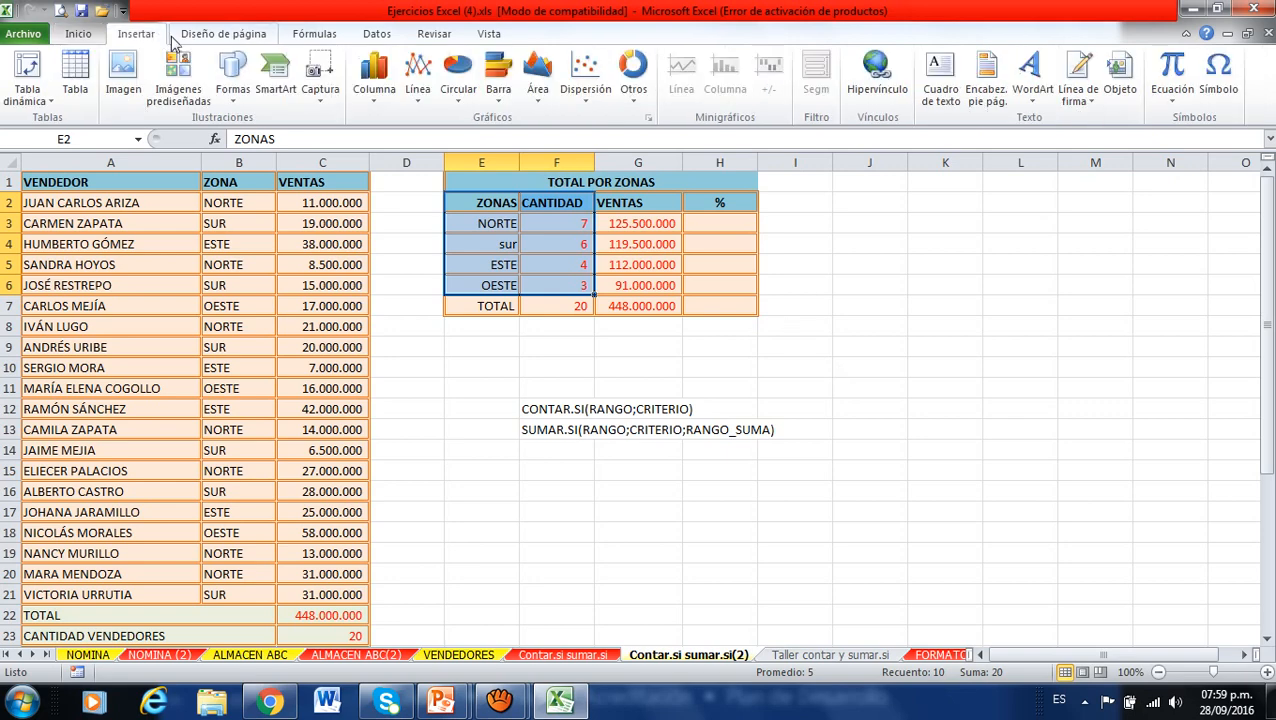
{"action": "left_click", "coordinate": [384, 98]}
{"action": "left_click", "coordinate": [378, 152]}
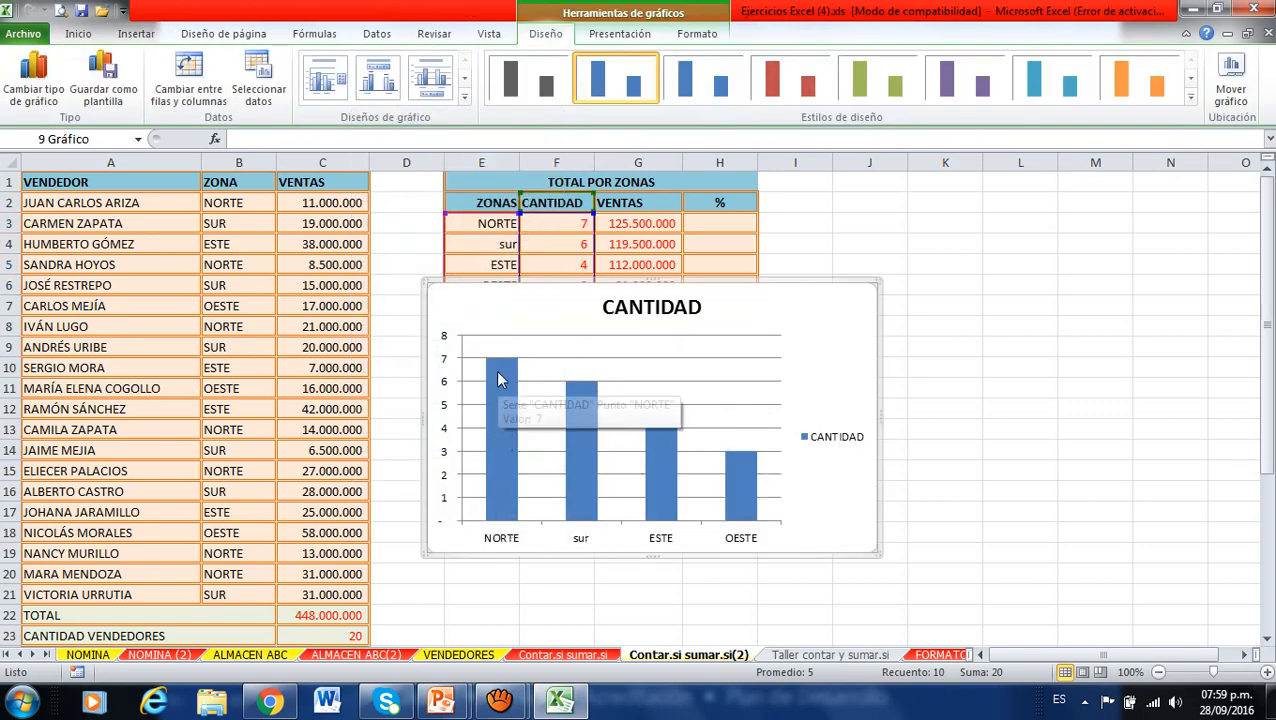
{"action": "mouse_move", "coordinate": [495, 366]}
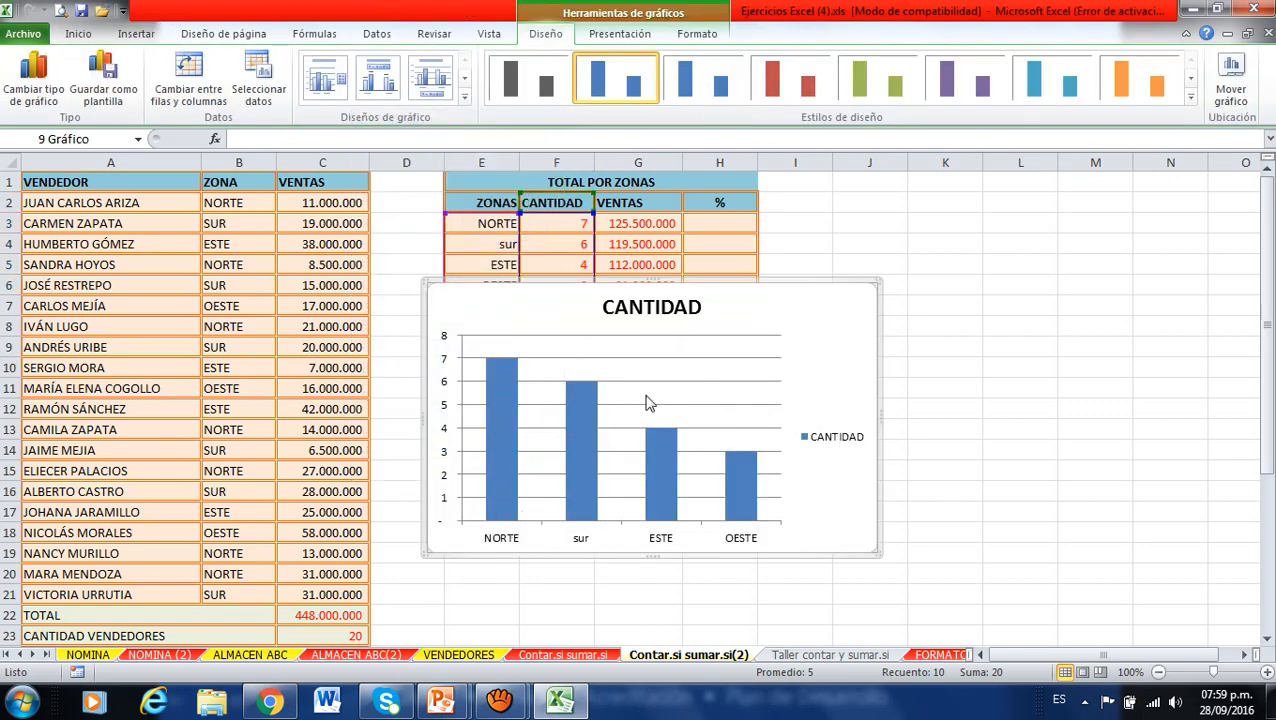
{"action": "key", "text": "Delete"}
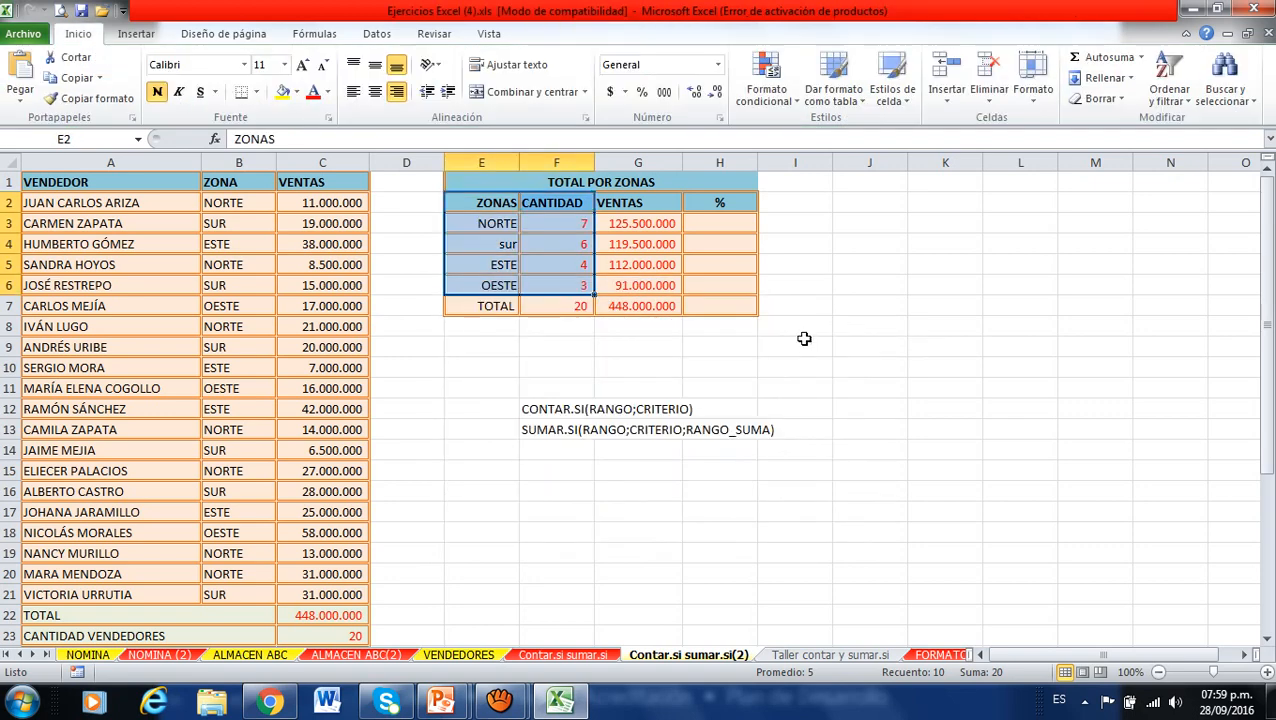
- Insert an exploded 3-D pie chart of the zone quantities in E2:F6 and place it below the TOTAL POR ZONAS table
{"action": "left_click", "coordinate": [136, 34]}
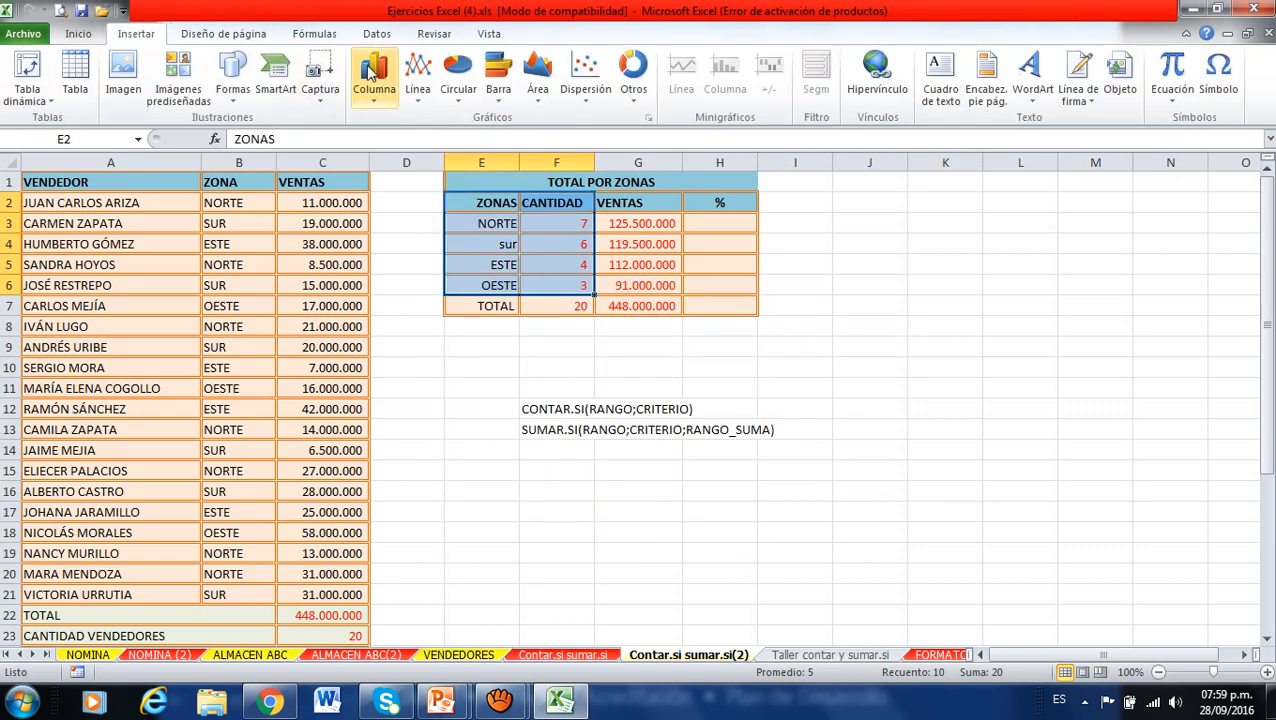
{"action": "left_click", "coordinate": [458, 91]}
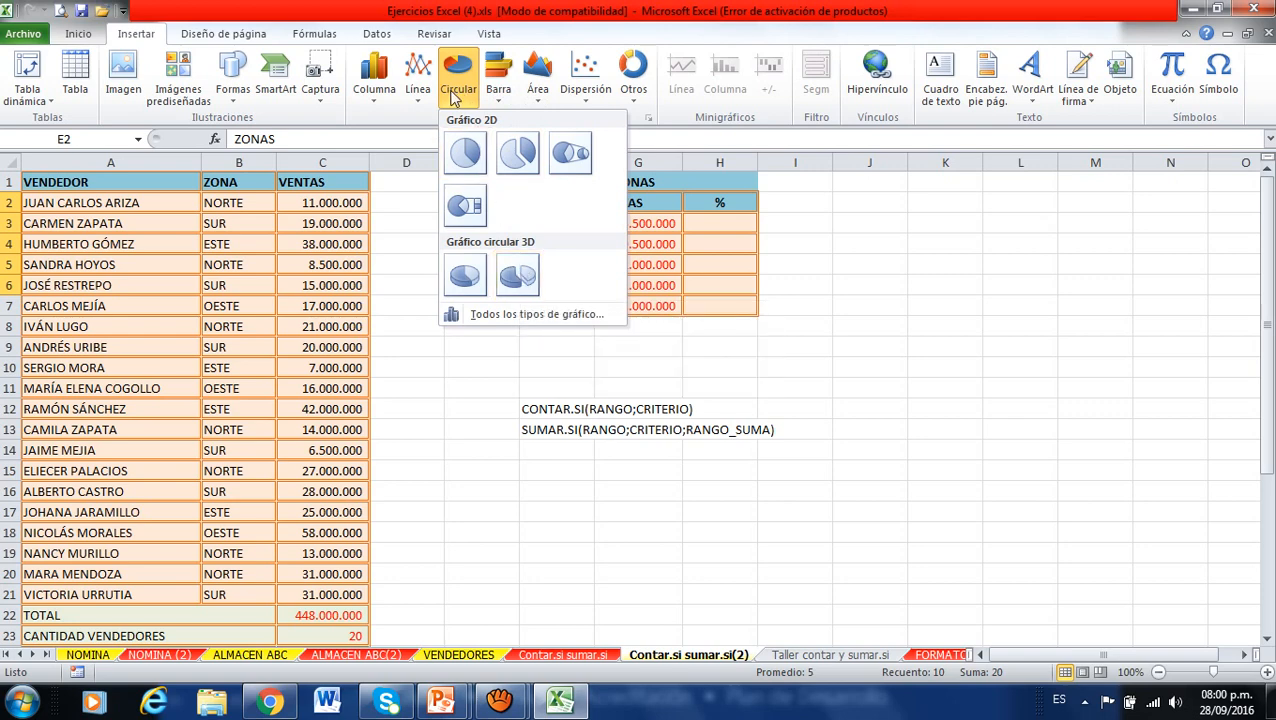
{"action": "left_click", "coordinate": [517, 276]}
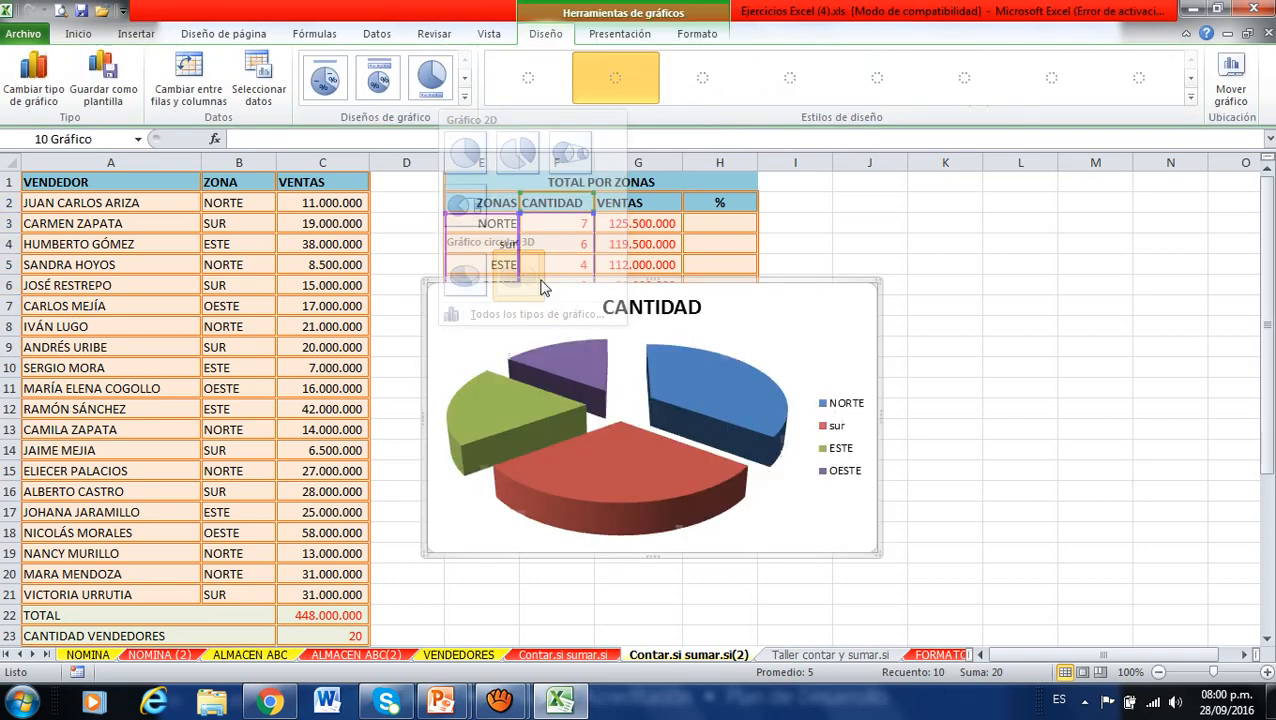
{"action": "mouse_move", "coordinate": [808, 330]}
{"action": "left_mouse_down"}
{"action": "mouse_move", "coordinate": [860, 384]}
{"action": "mouse_move", "coordinate": [803, 385]}
{"action": "mouse_move", "coordinate": [817, 381]}
{"action": "left_mouse_up"}
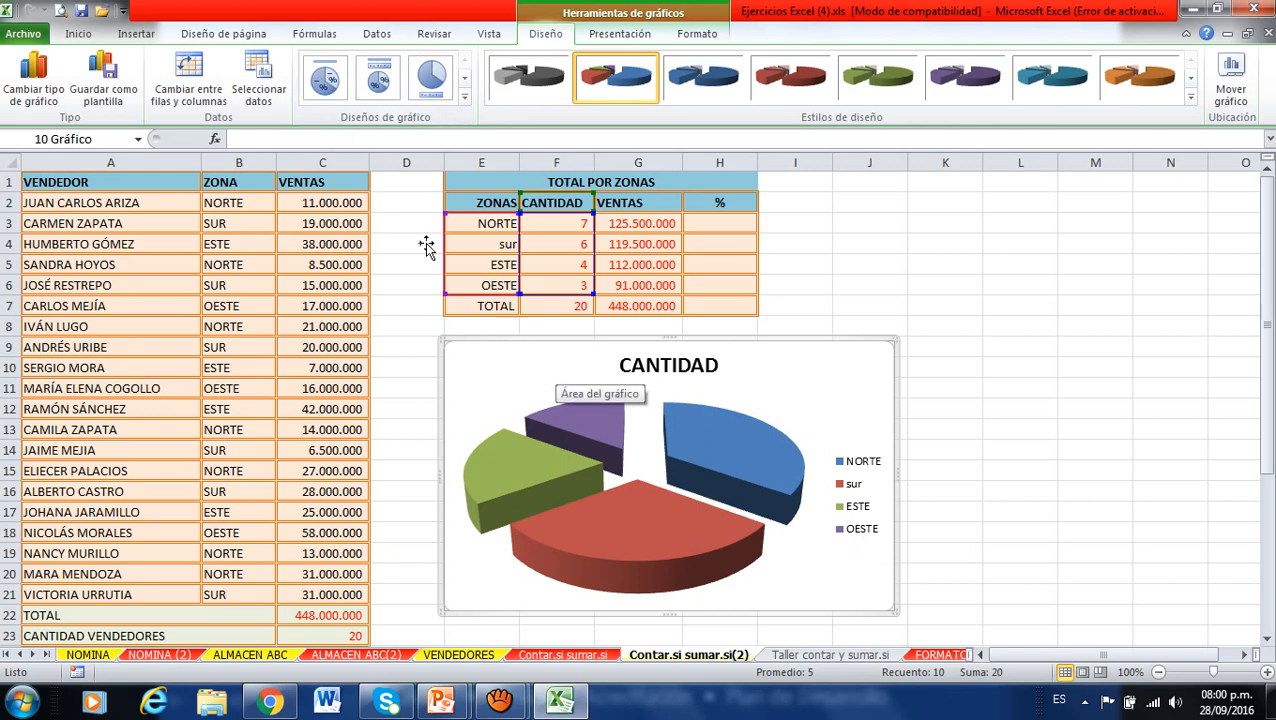
- Apply the first chart layout to the CANTIDAD pie, labelling each slice with its zone name and percentage instead of a legend
{"action": "left_click", "coordinate": [326, 82]}
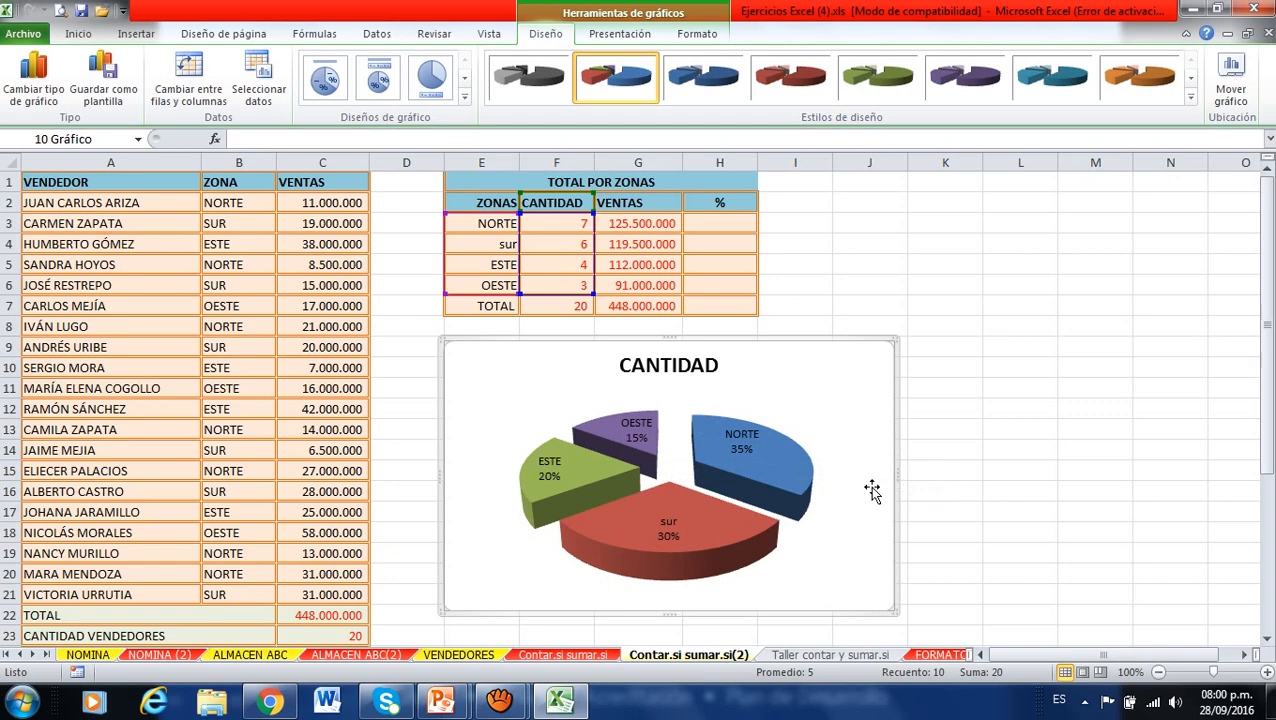
{"action": "key", "text": "ctrl+z"}
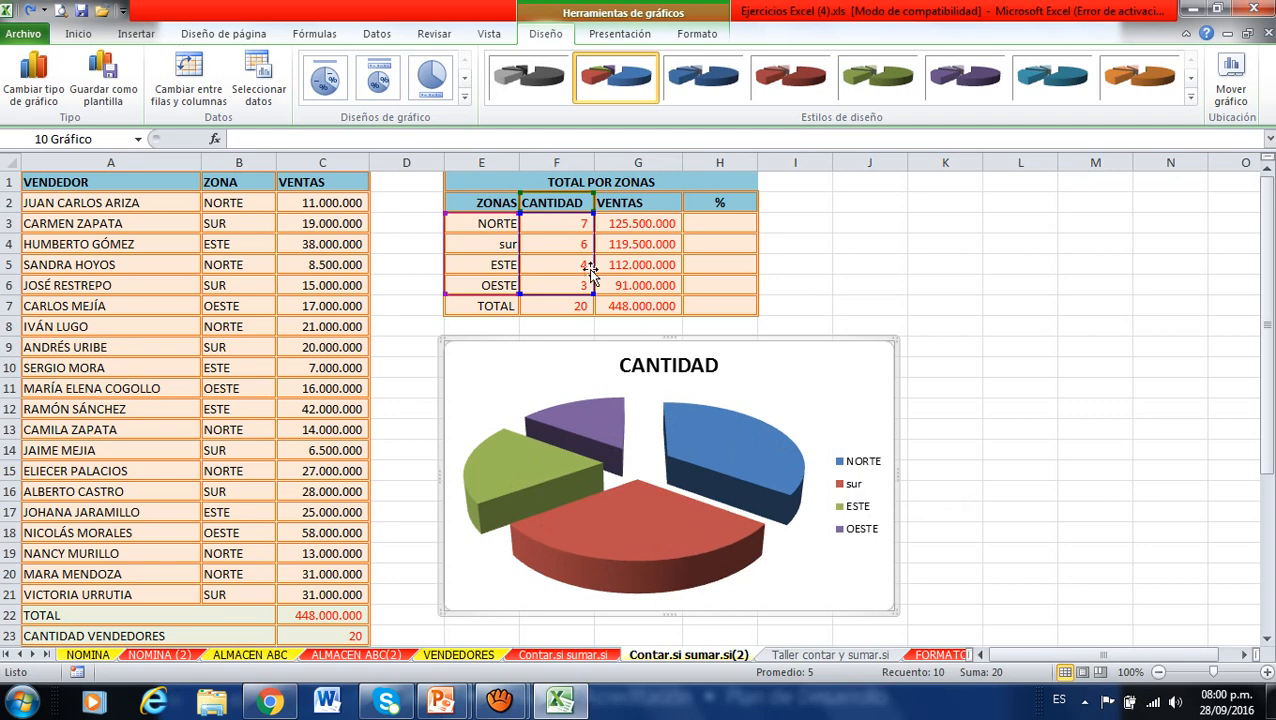
{"action": "left_click", "coordinate": [326, 80]}
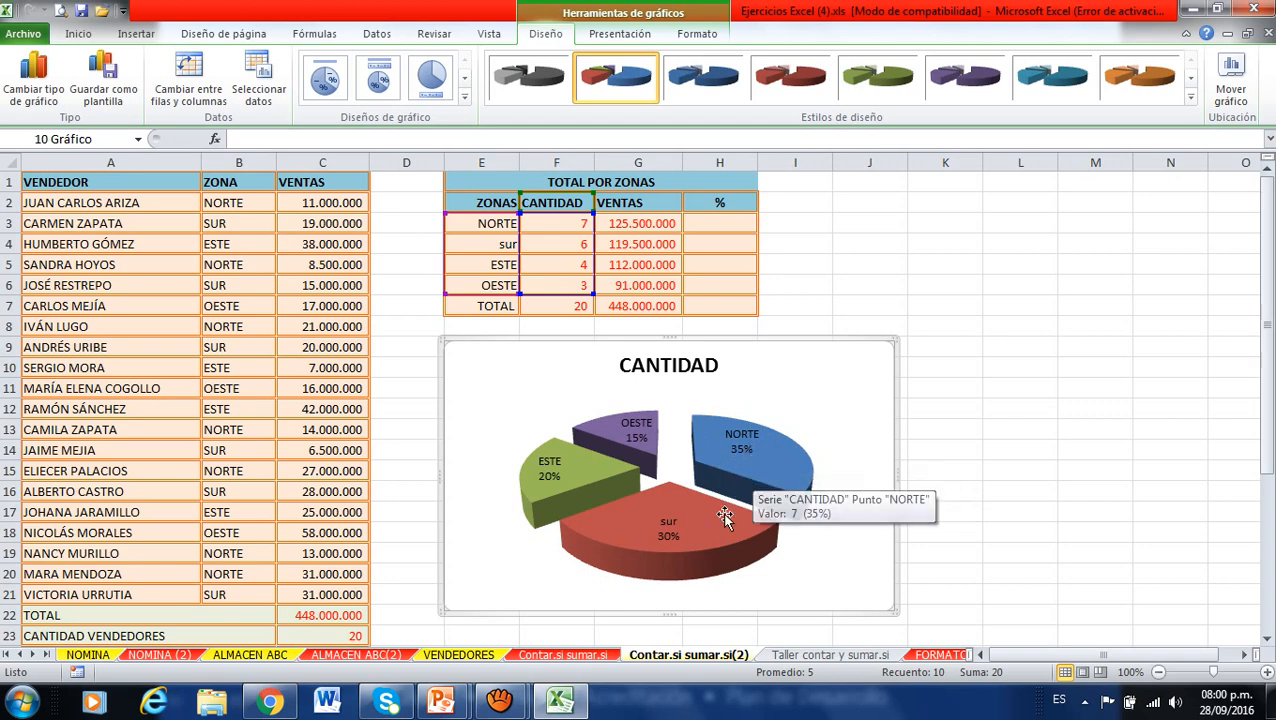
- Open the format settings of the CANTIDAD chart's area and shift the chart slightly up toward the vendor table
{"action": "mouse_move", "coordinate": [674, 540]}
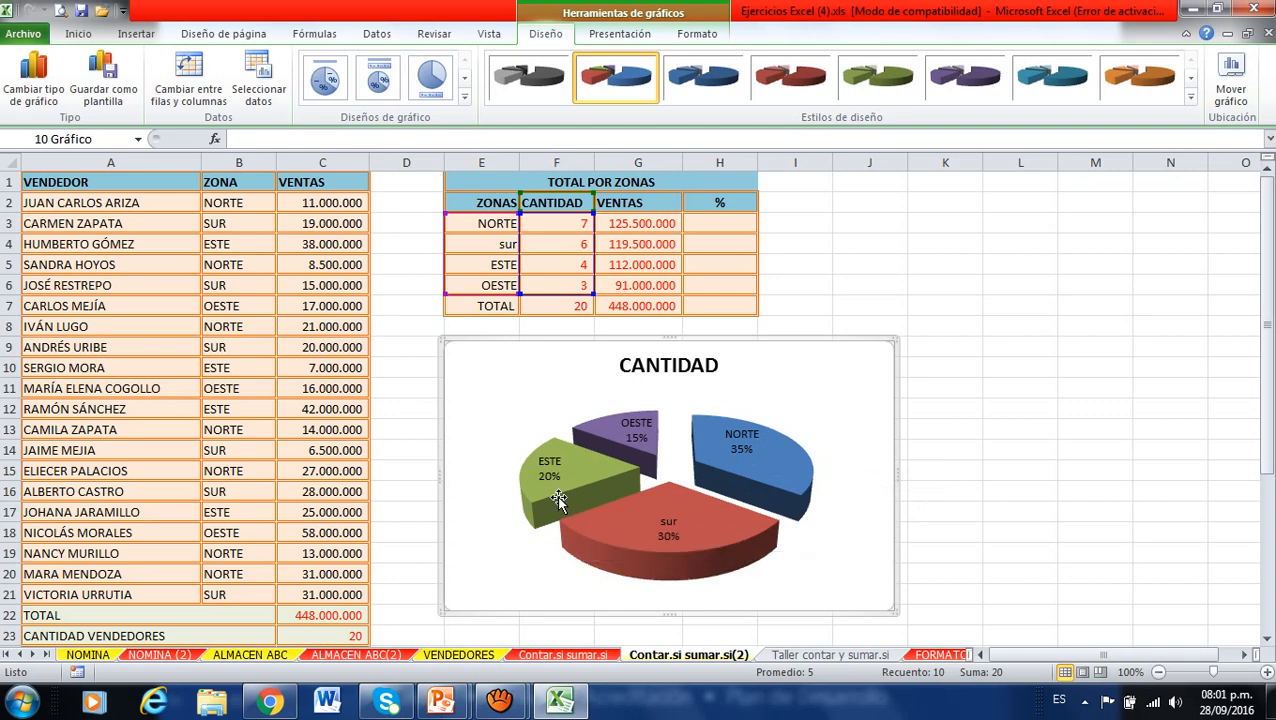
{"action": "mouse_move", "coordinate": [551, 485]}
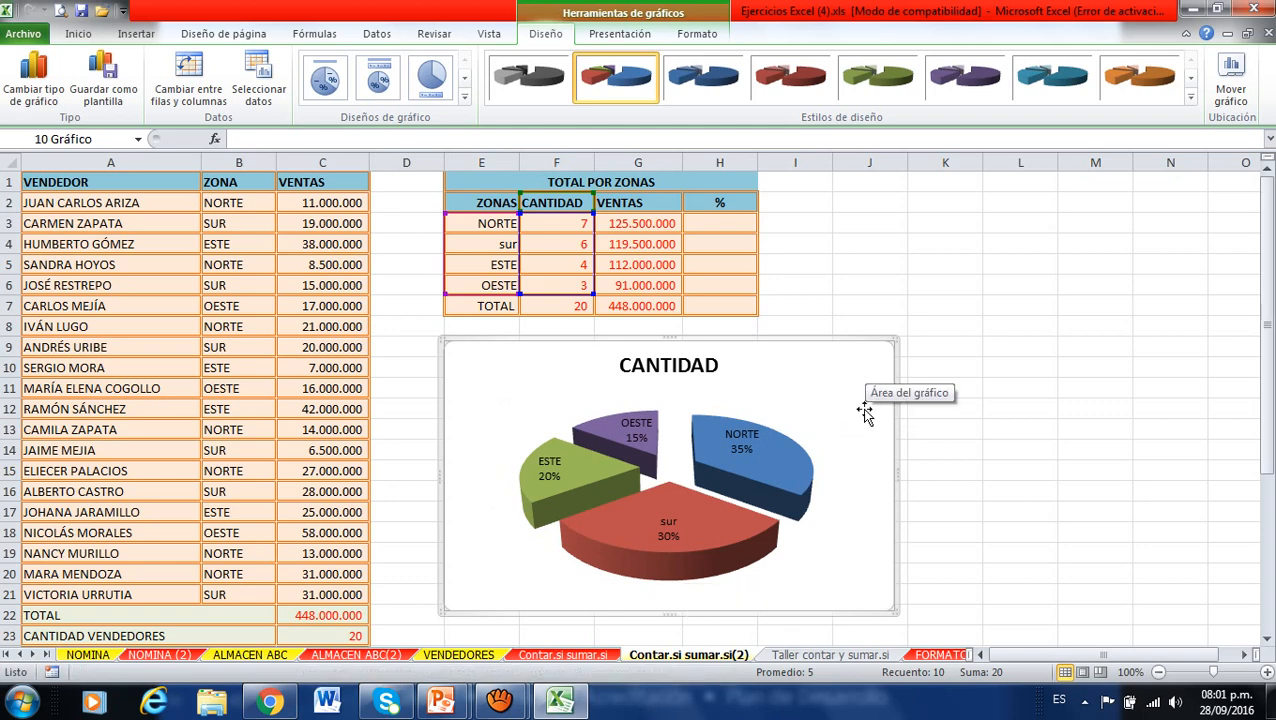
{"action": "right_click", "coordinate": [866, 375]}
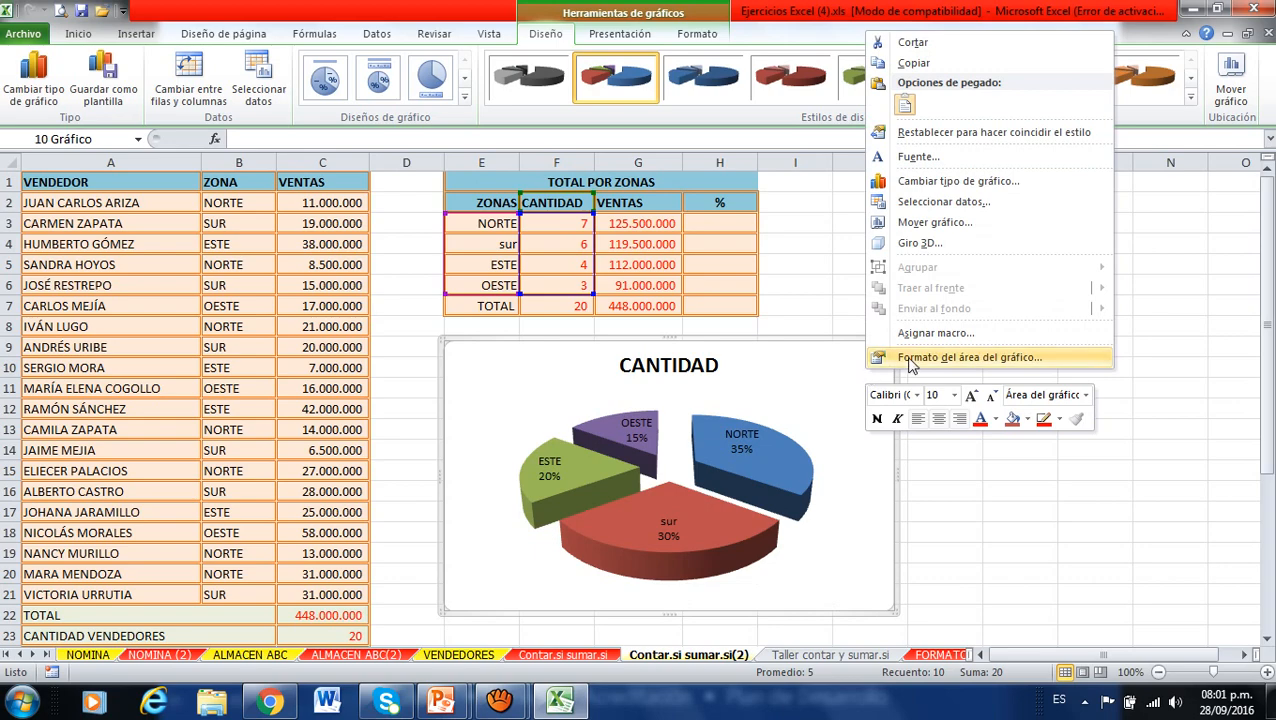
{"action": "left_click", "coordinate": [910, 362]}
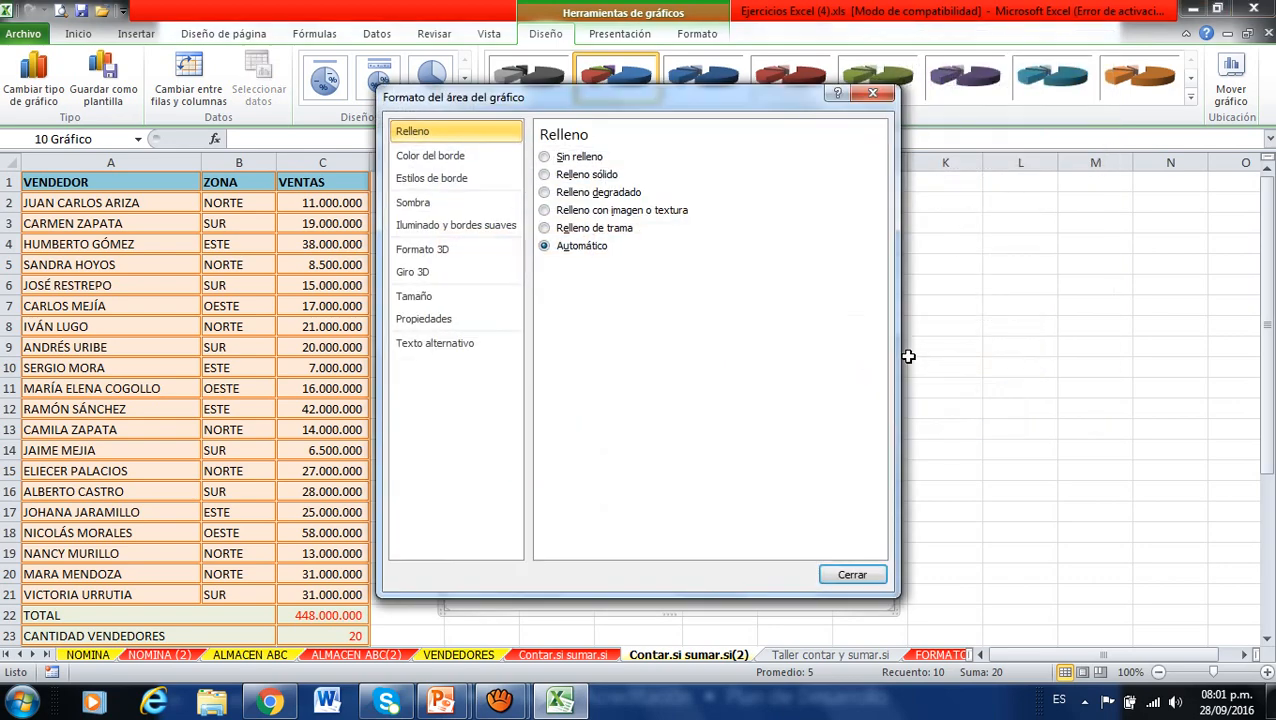
{"action": "left_click_drag", "start_coordinate": [634, 102], "coordinate": [1031, 174]}
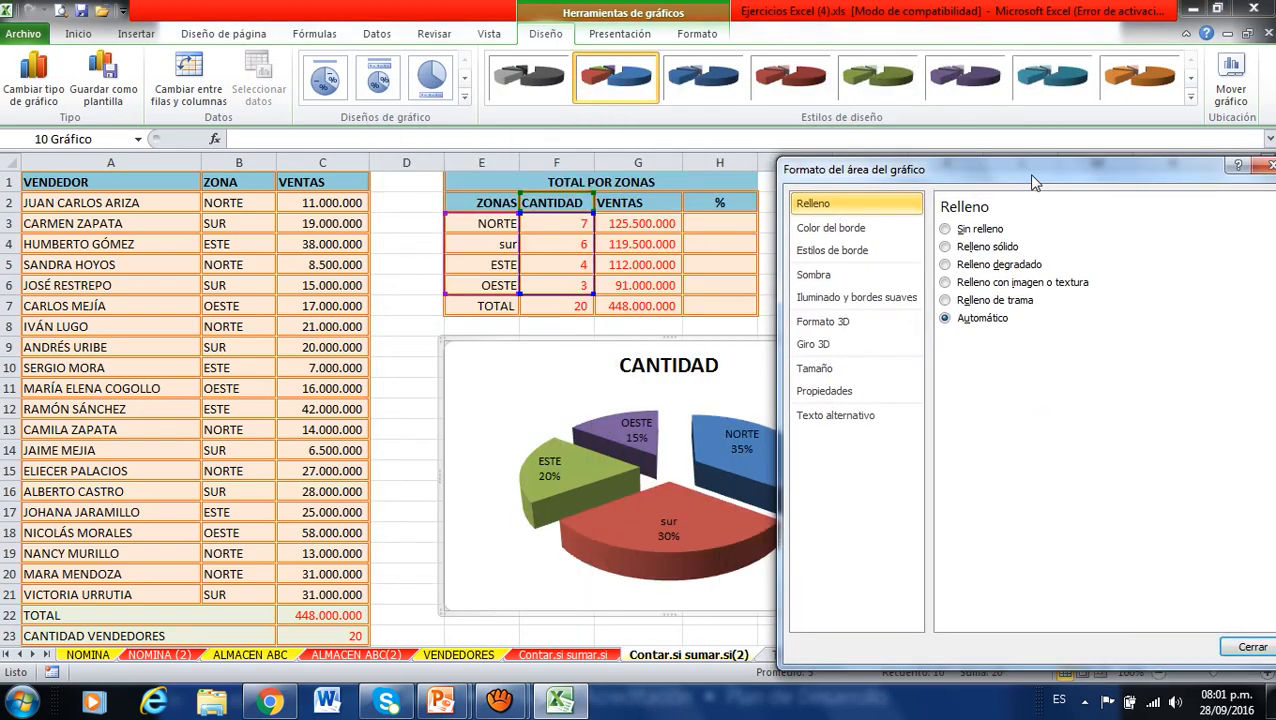
{"action": "left_click_drag", "start_coordinate": [488, 366], "coordinate": [420, 341]}
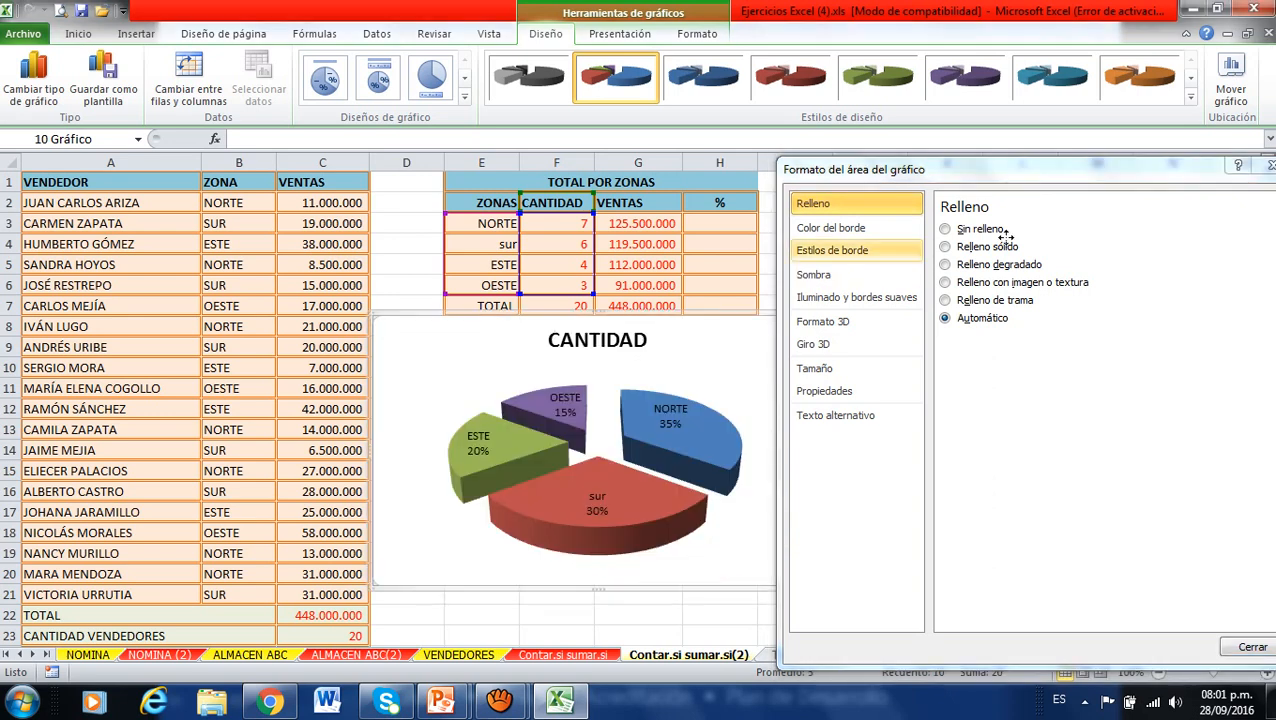
- Try a solid fill on the chart area in light orange and in standard green with 16% transparency
{"action": "left_click", "coordinate": [985, 248]}
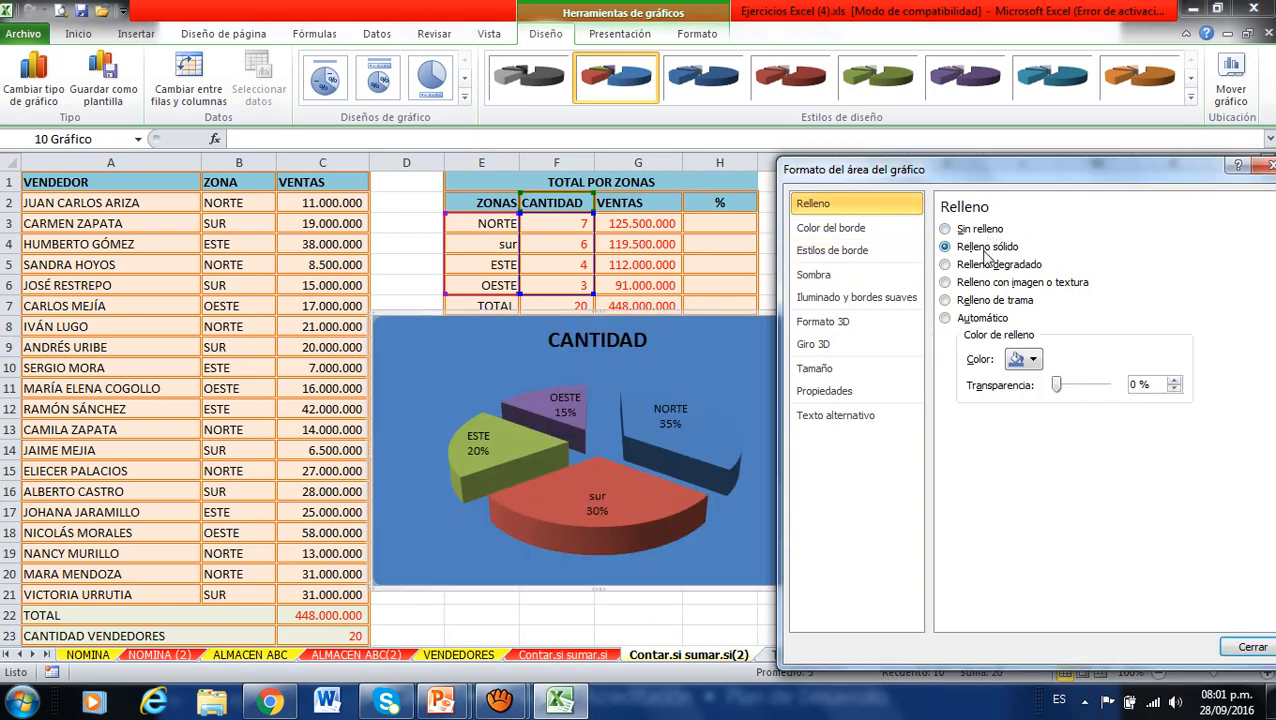
{"action": "left_click", "coordinate": [1038, 360]}
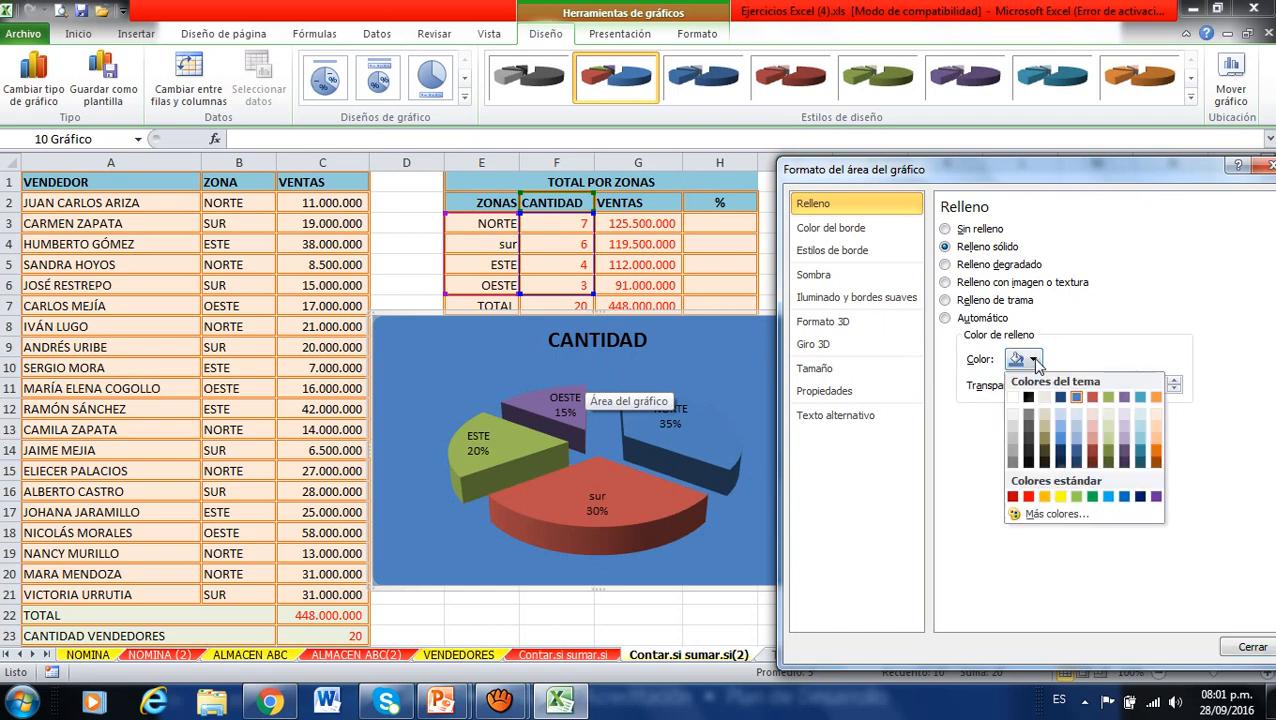
{"action": "left_click", "coordinate": [1156, 422]}
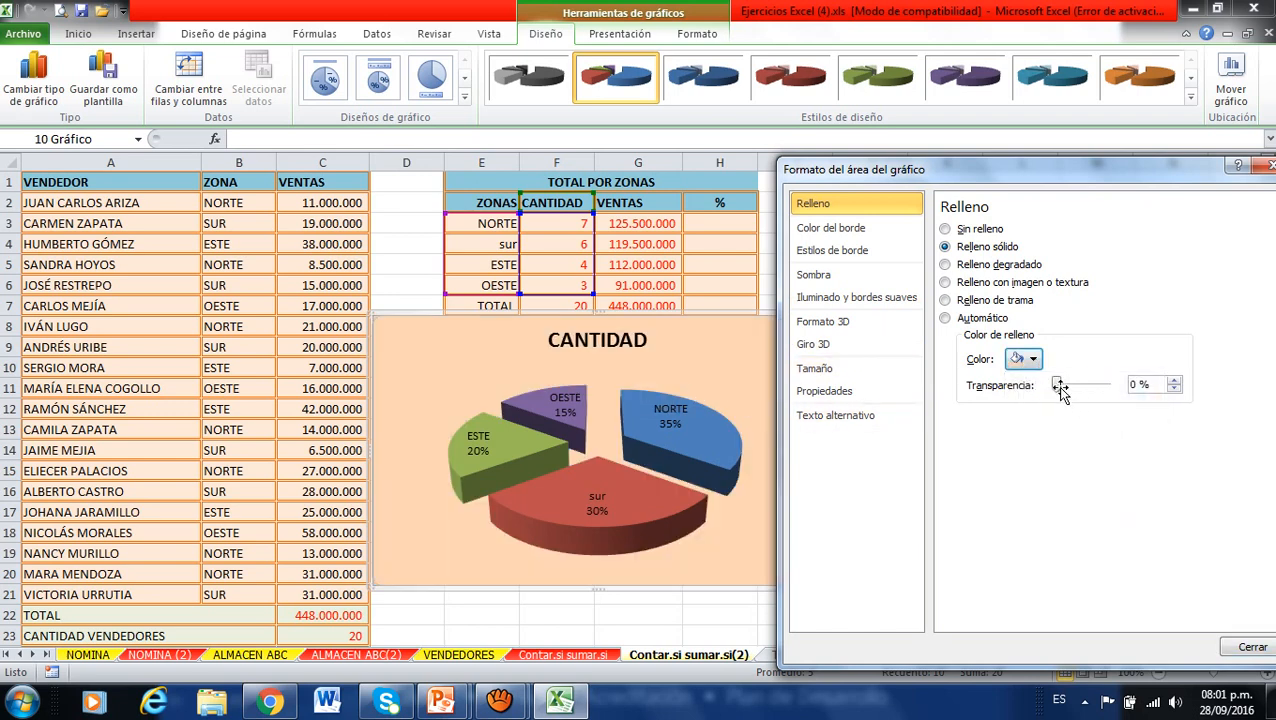
{"action": "left_click", "coordinate": [1033, 359]}
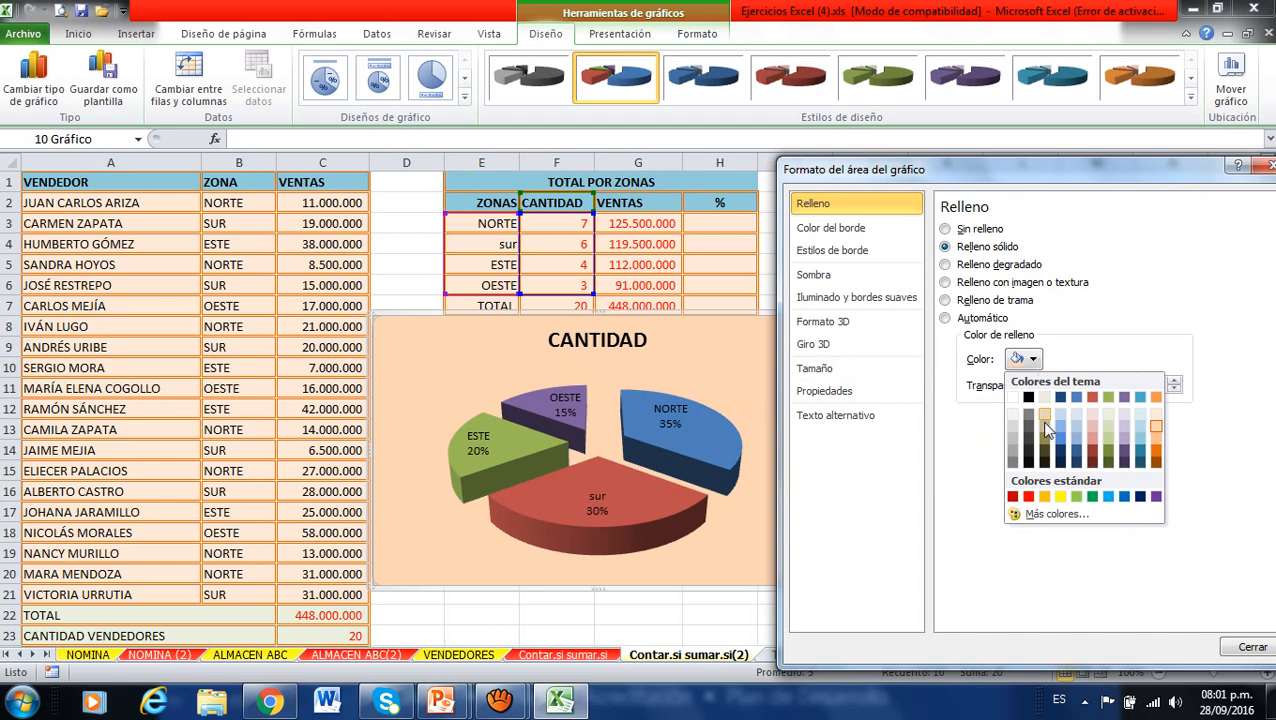
{"action": "left_click", "coordinate": [1092, 496]}
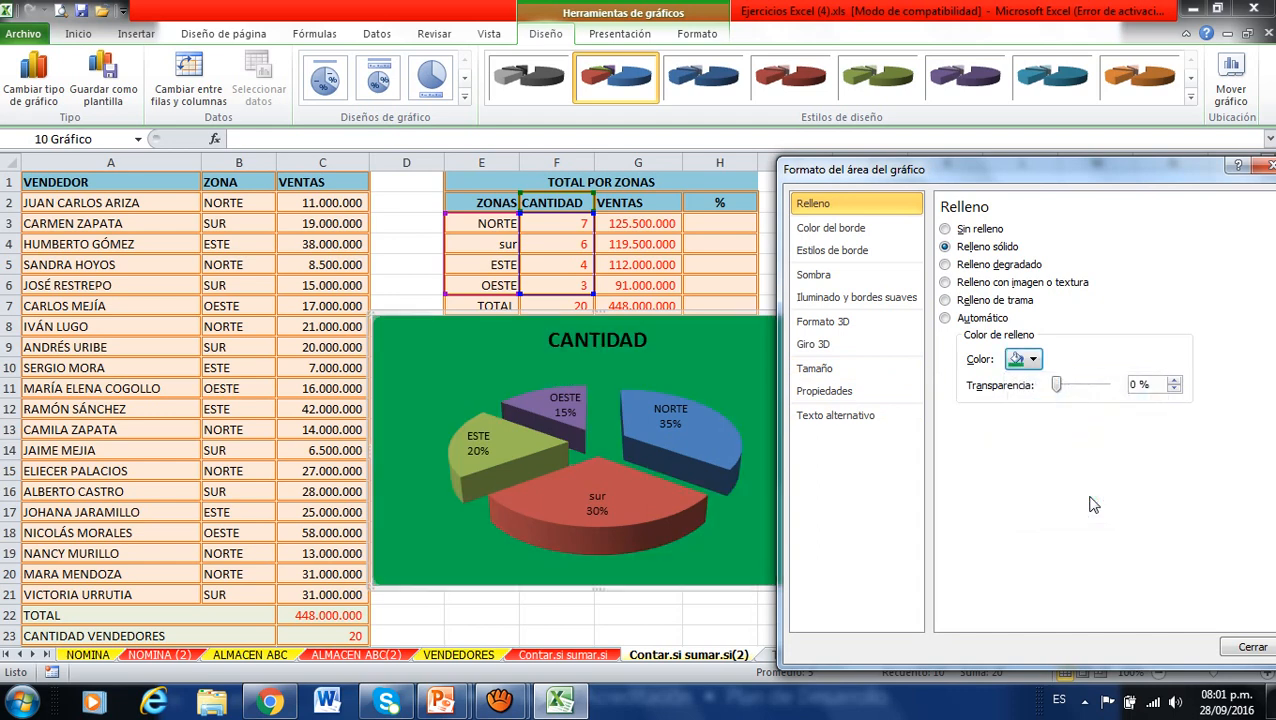
{"action": "mouse_move", "coordinate": [1057, 390]}
{"action": "left_mouse_down"}
{"action": "mouse_move", "coordinate": [1115, 396]}
{"action": "mouse_move", "coordinate": [1059, 390]}
{"action": "left_mouse_up"}
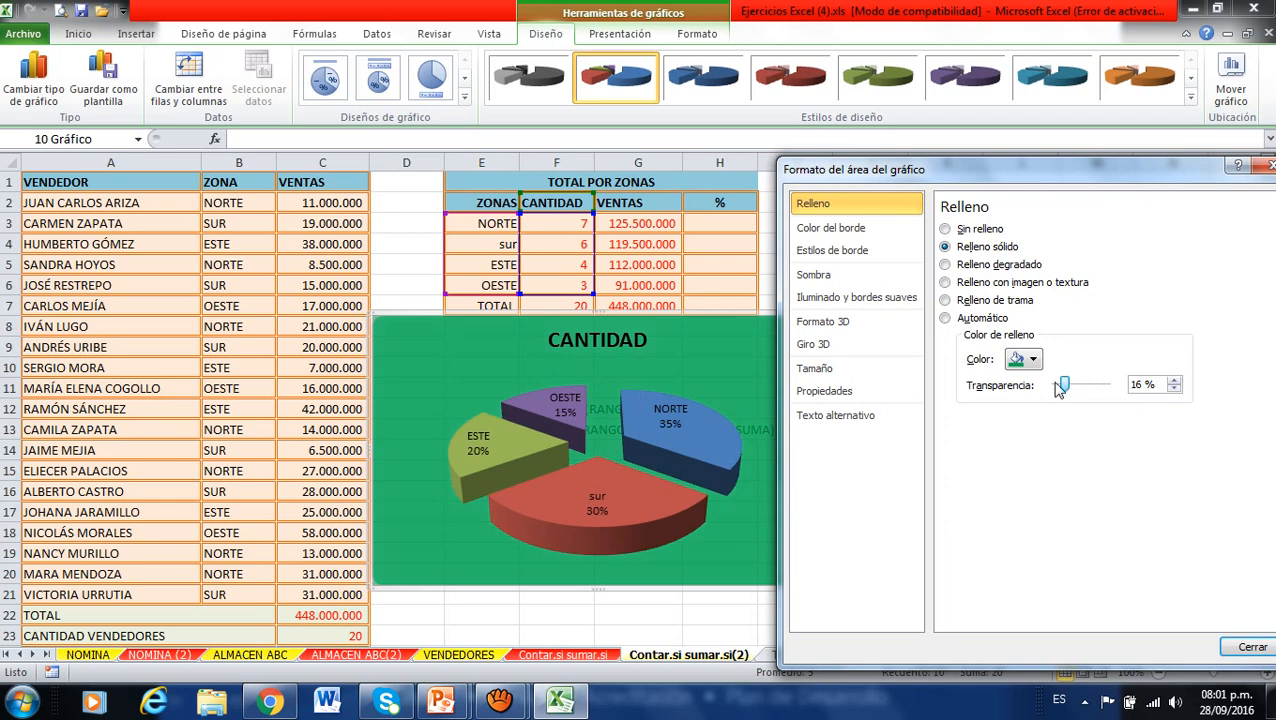
- Try a gradient fill on the chart area with the dark sunset, yellow-to-red fire and multicolour rainbow presets
{"action": "left_click", "coordinate": [961, 268]}
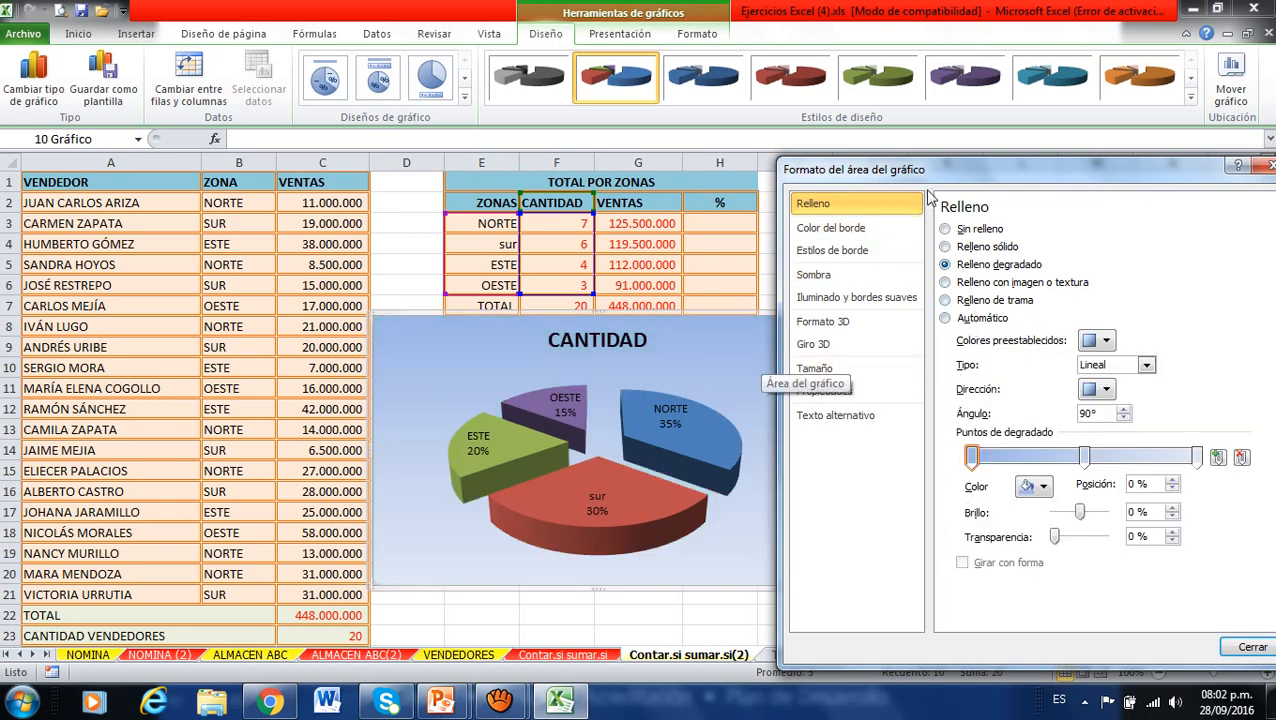
{"action": "left_click_drag", "start_coordinate": [963, 177], "coordinate": [977, 163]}
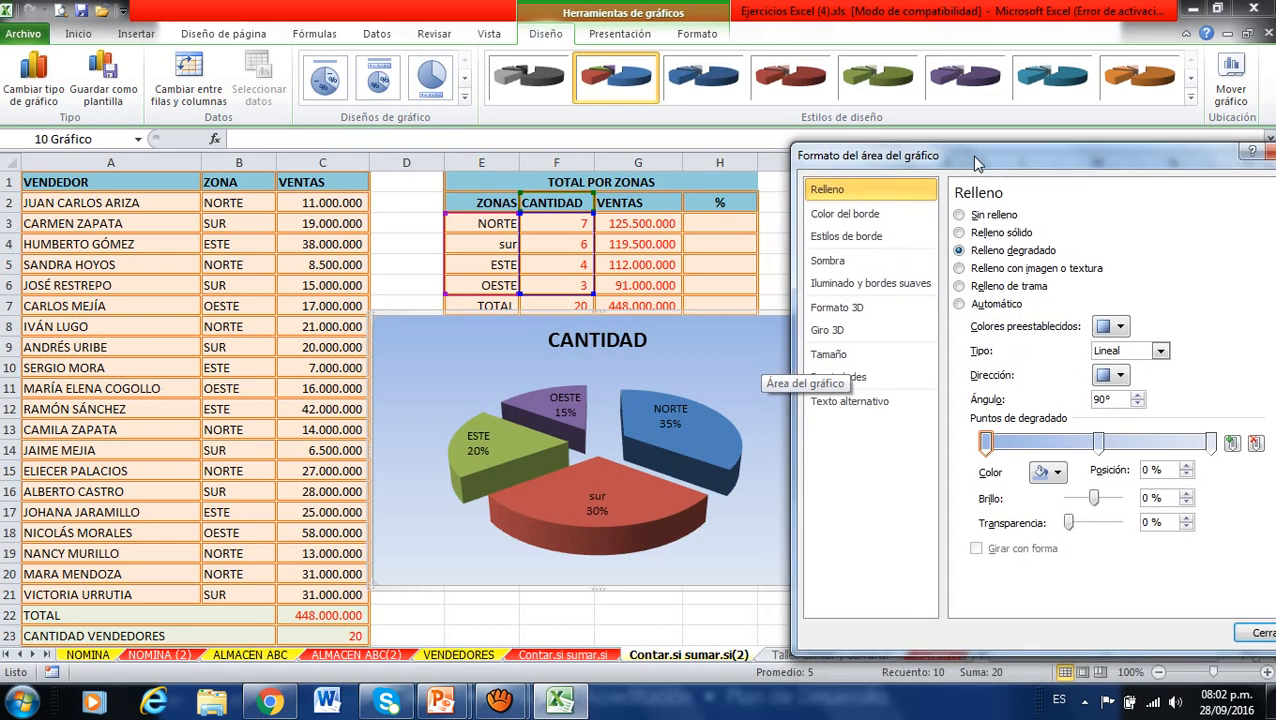
{"action": "left_click", "coordinate": [1118, 327]}
{"action": "left_click", "coordinate": [1130, 362]}
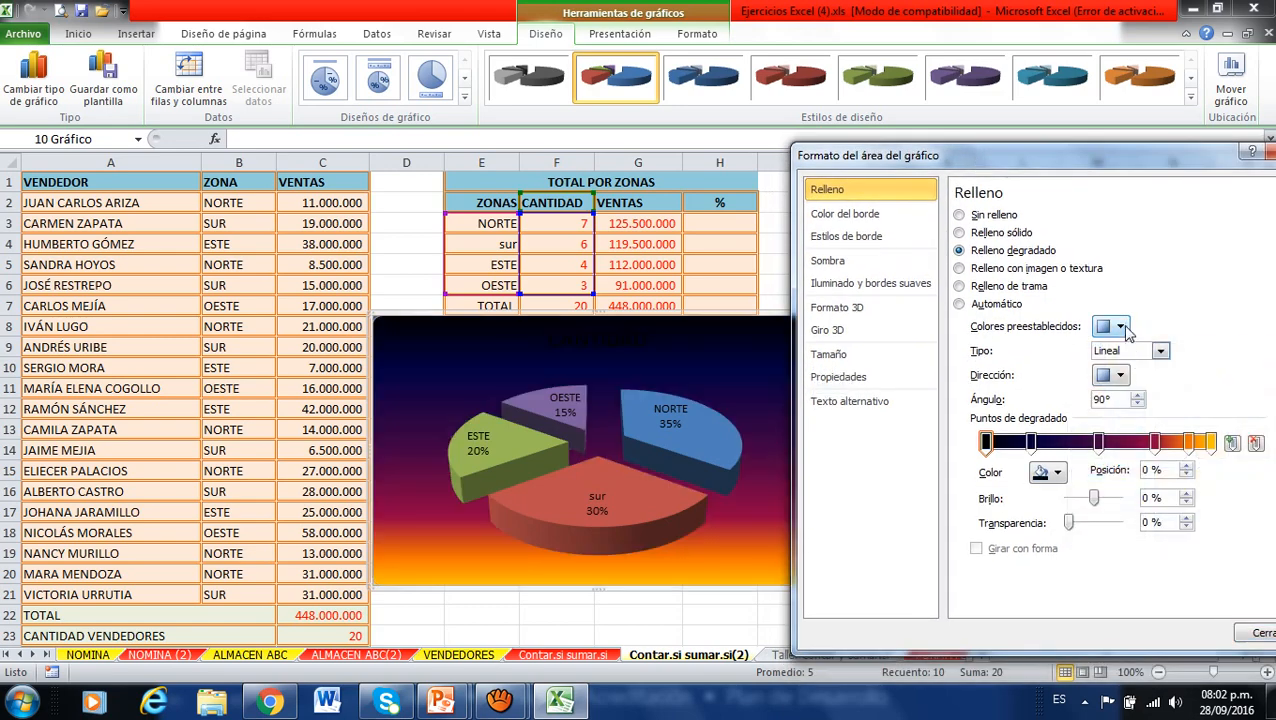
{"action": "left_click", "coordinate": [1120, 327]}
{"action": "left_click", "coordinate": [1208, 400]}
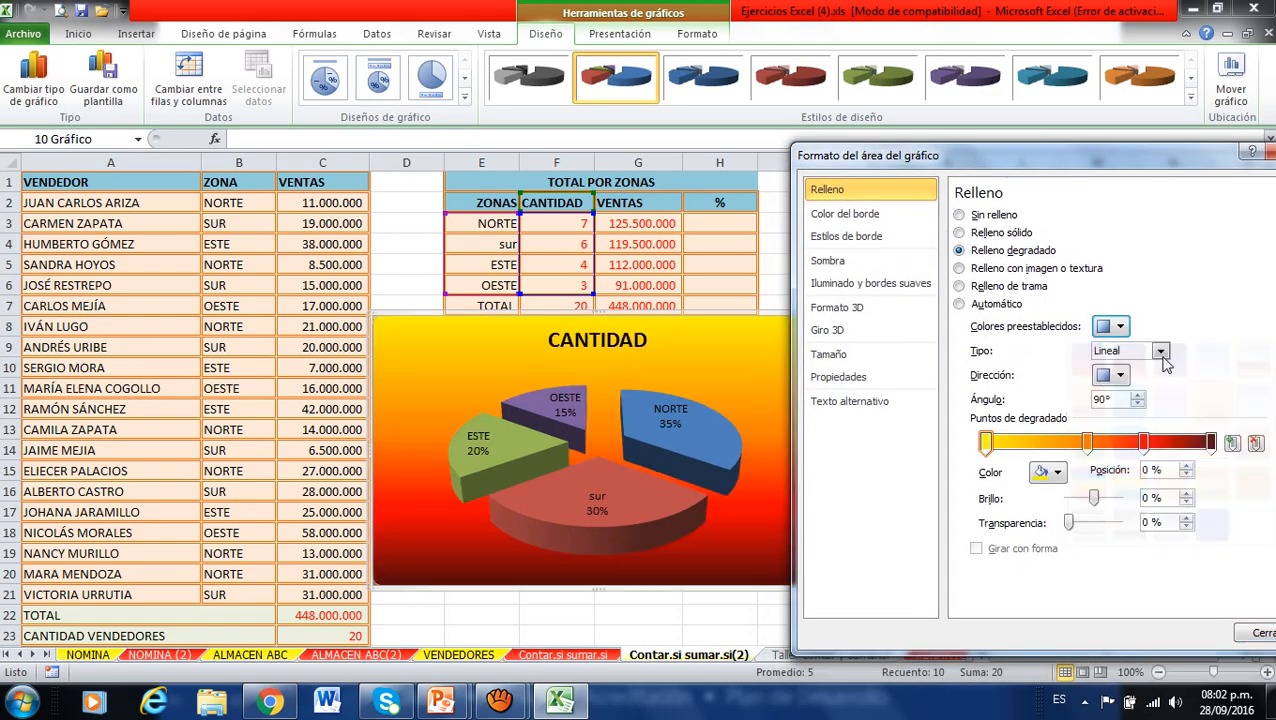
{"action": "left_click", "coordinate": [1118, 327]}
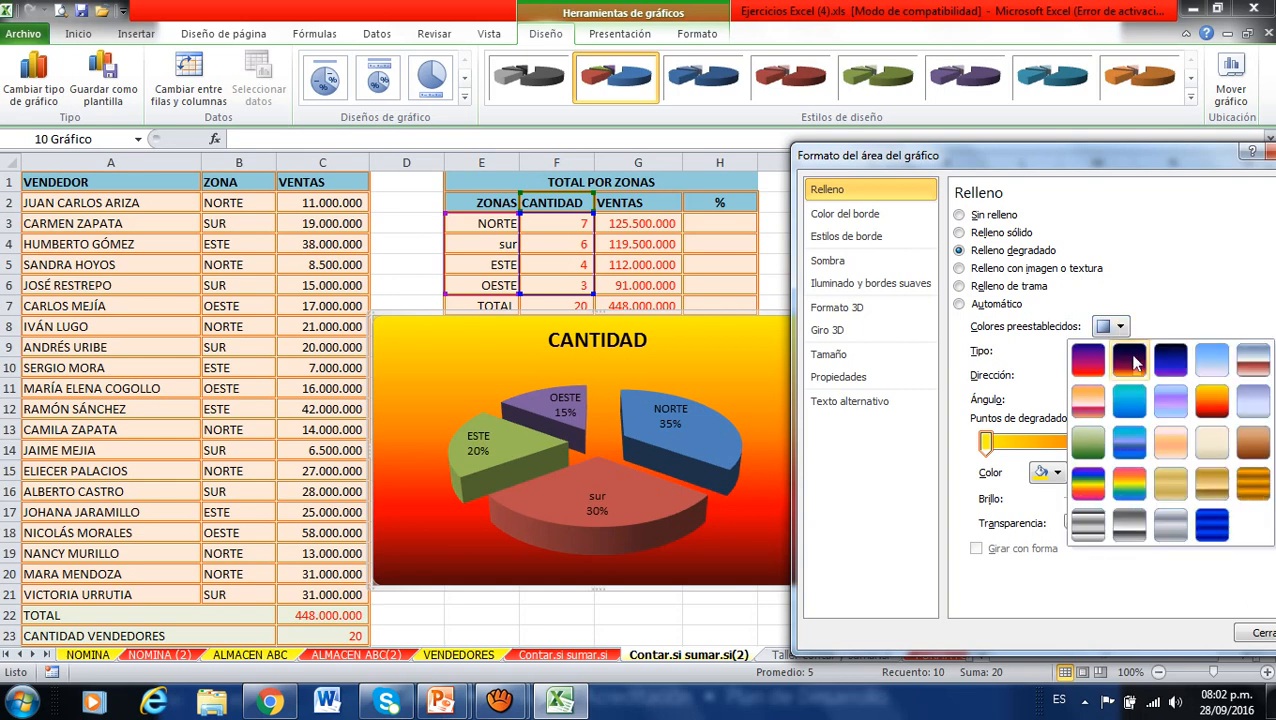
{"action": "left_click", "coordinate": [1127, 493]}
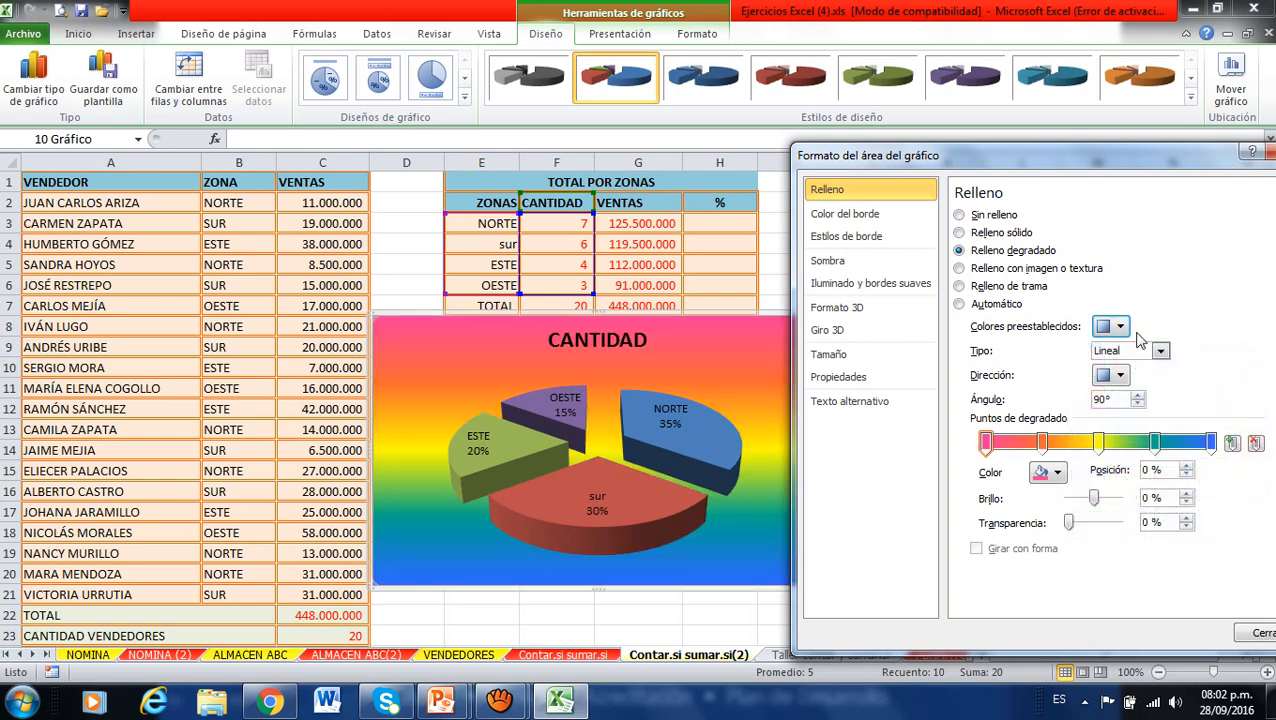
- Try the Radial, Rectangular and Camino types on the chart area's rainbow gradient and return it to Lineal
{"action": "left_click", "coordinate": [1158, 352]}
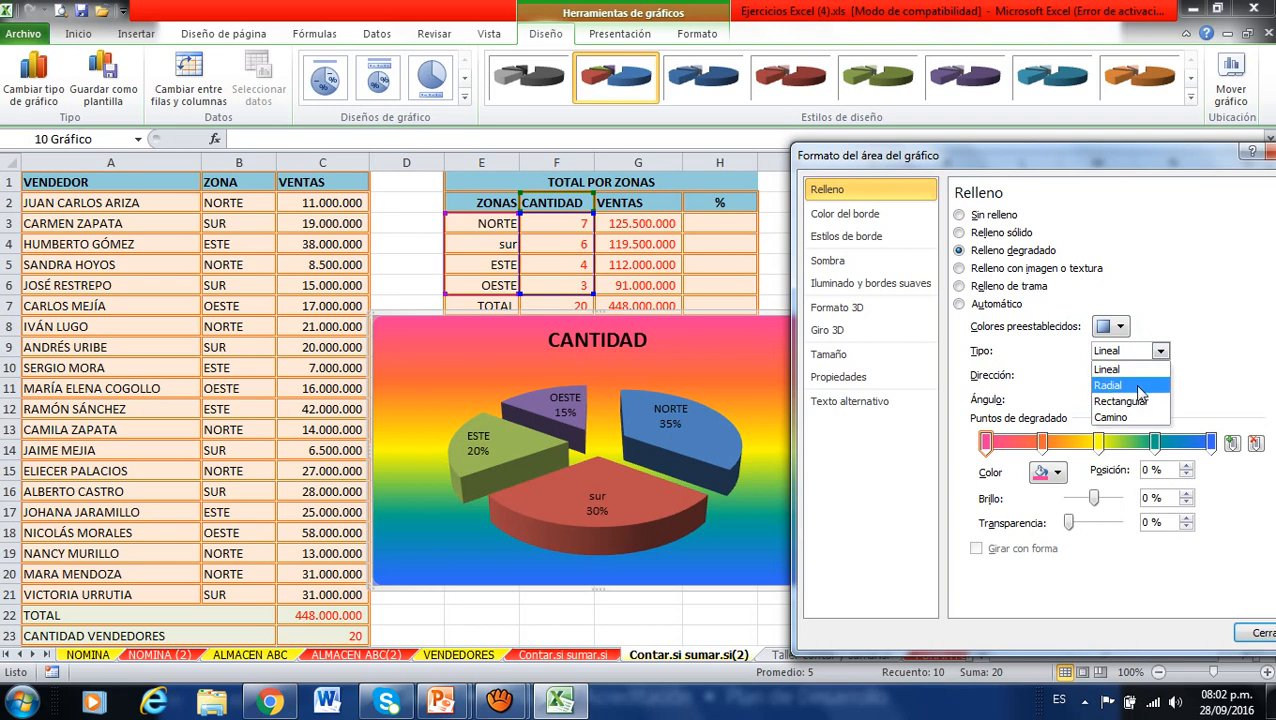
{"action": "left_click", "coordinate": [1145, 386]}
{"action": "left_click", "coordinate": [1160, 351]}
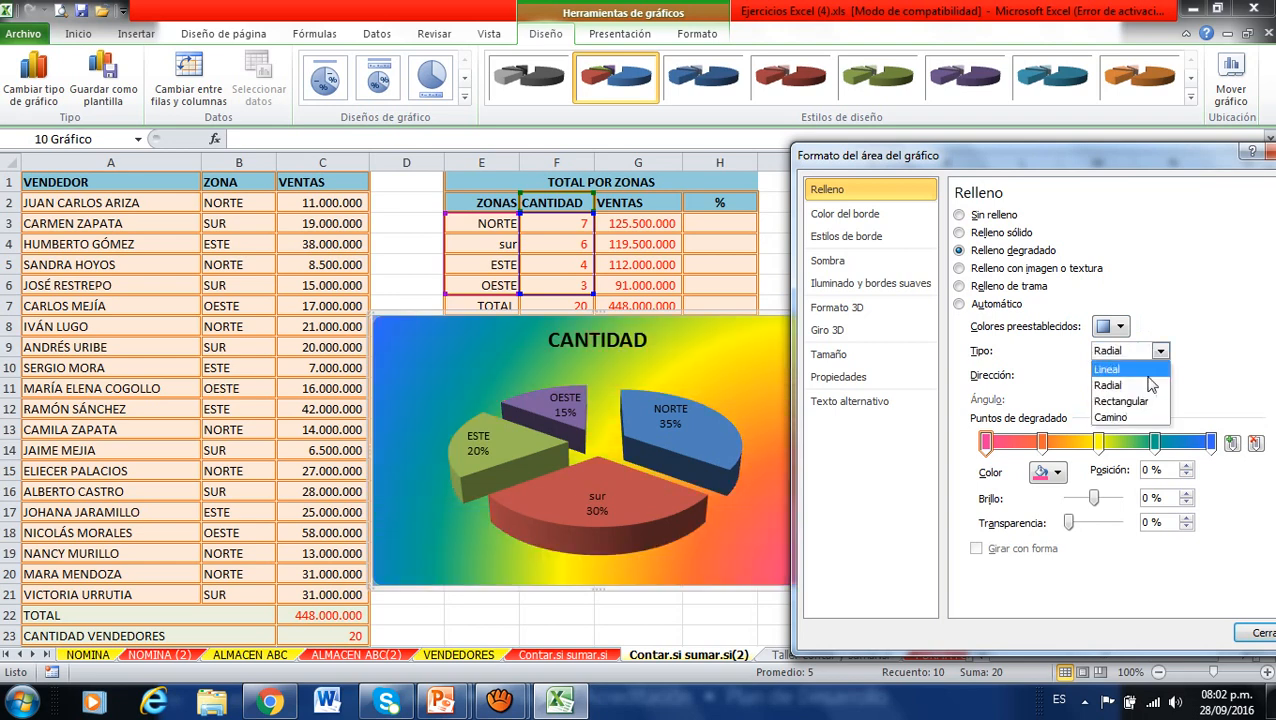
{"action": "left_click", "coordinate": [1135, 400]}
{"action": "left_click", "coordinate": [1160, 351]}
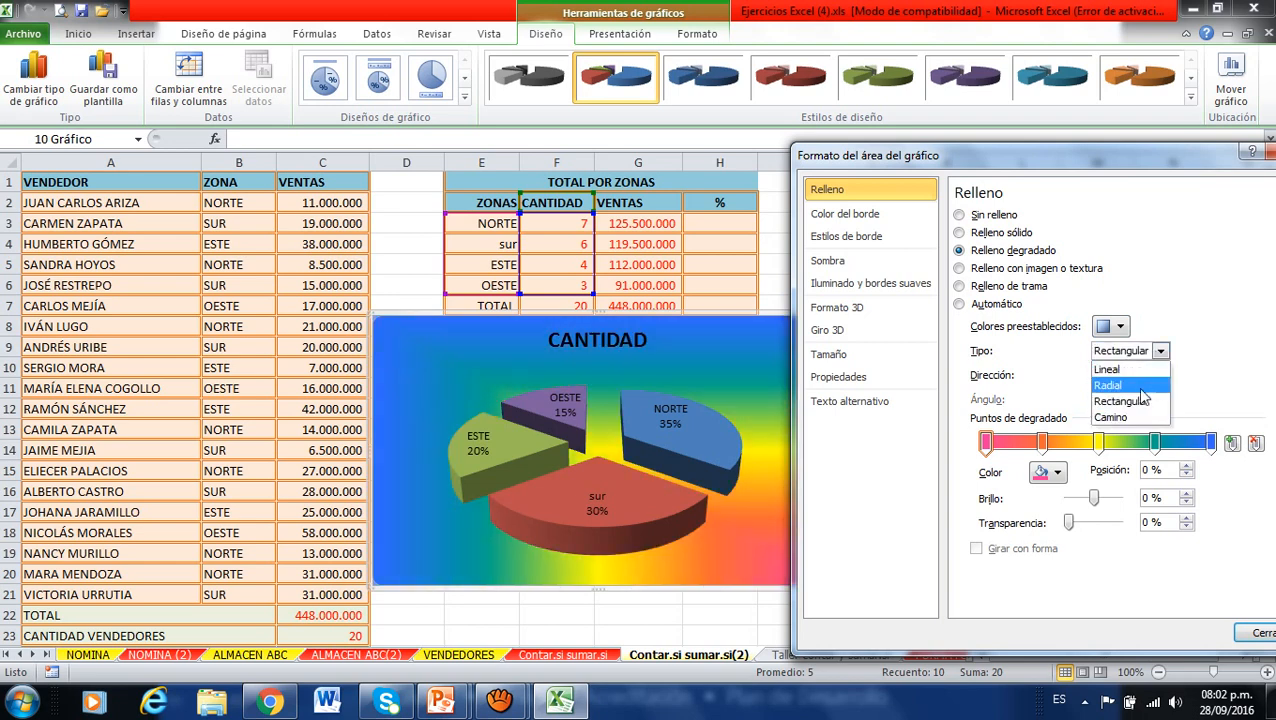
{"action": "left_click", "coordinate": [1137, 416]}
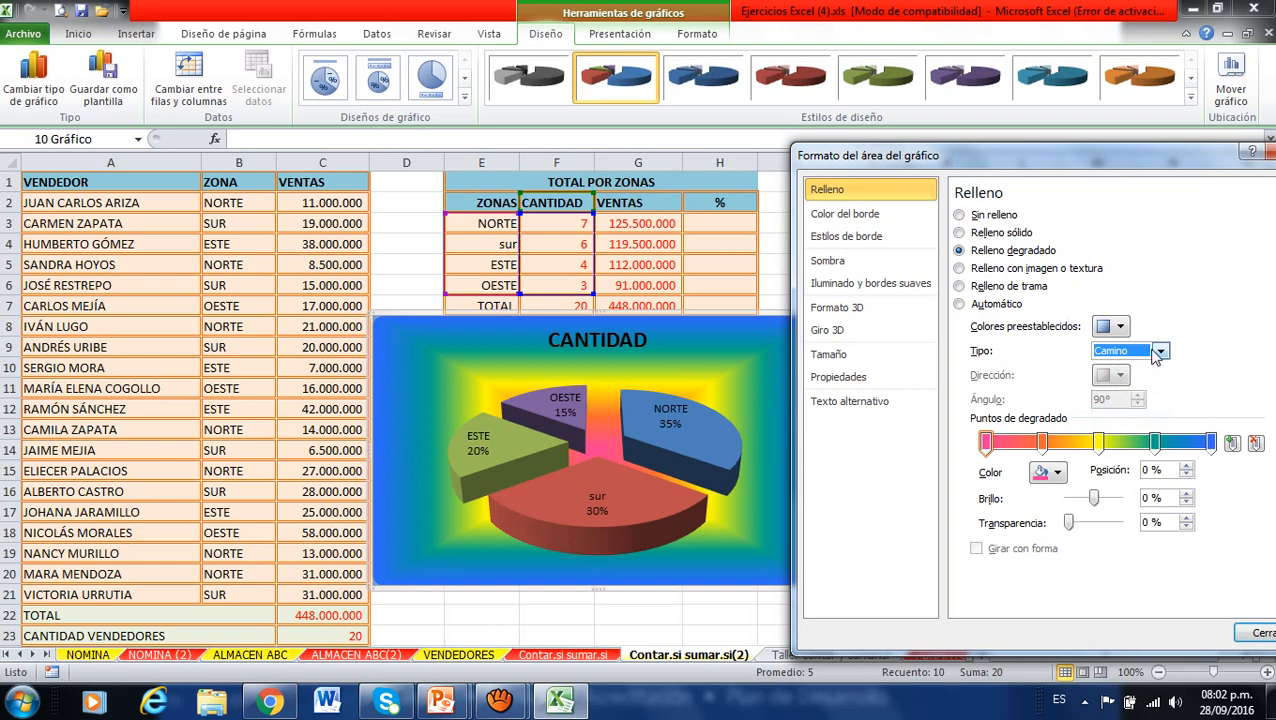
{"action": "left_click", "coordinate": [1158, 353]}
{"action": "left_click", "coordinate": [1136, 369]}
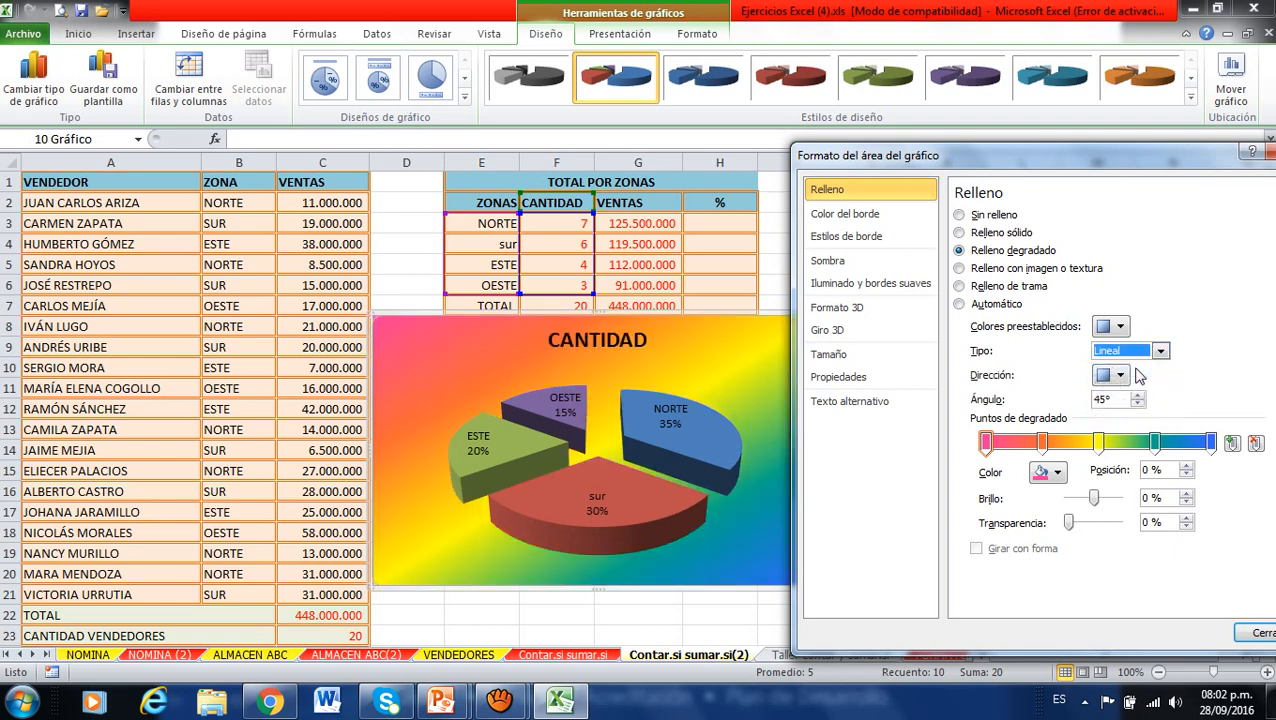
- Try a diagonal direction for the linear rainbow gradient and a horizontal one at 0°
{"action": "left_click", "coordinate": [1121, 377]}
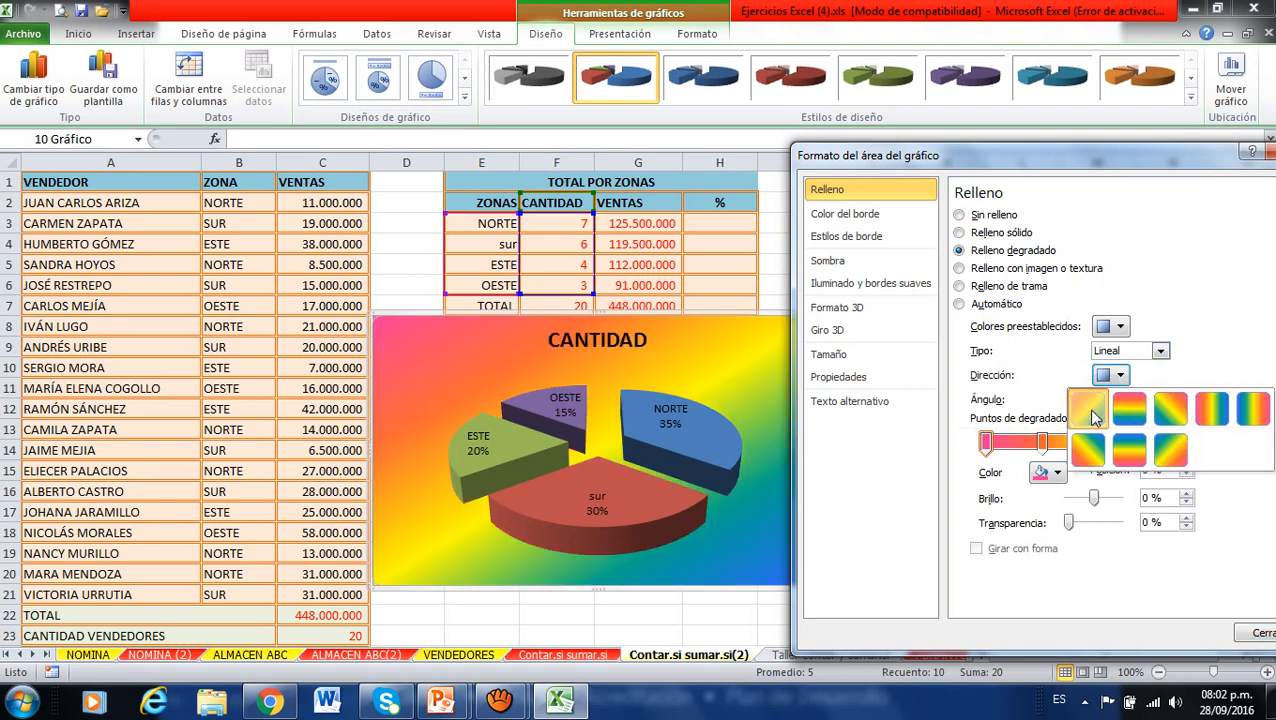
{"action": "left_click", "coordinate": [1121, 378]}
{"action": "left_click", "coordinate": [1121, 377]}
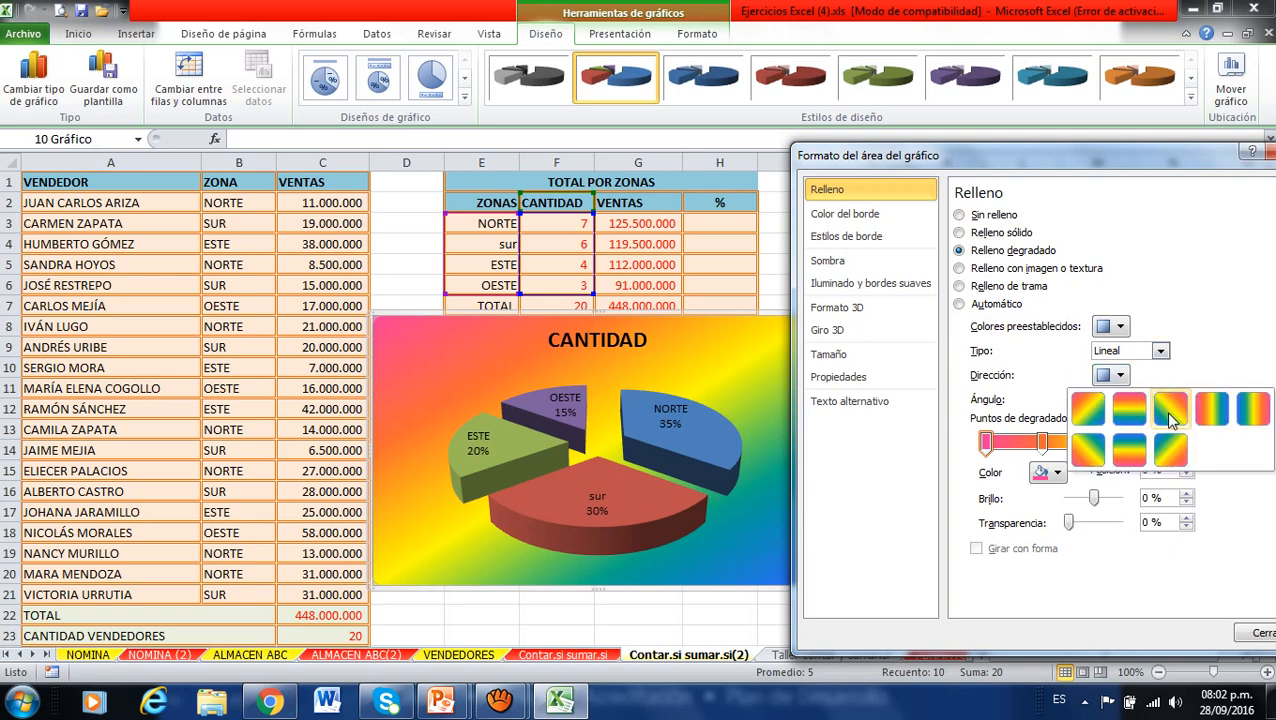
{"action": "left_click", "coordinate": [1172, 420]}
{"action": "left_click", "coordinate": [1121, 377]}
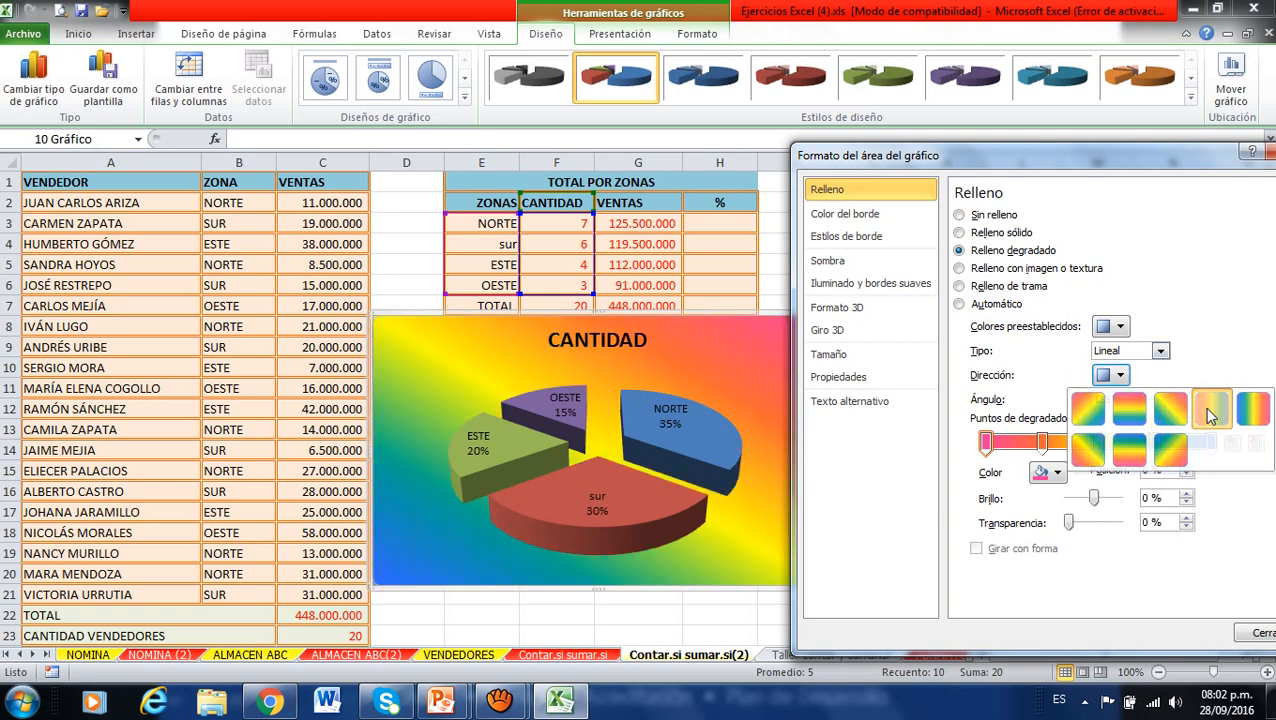
{"action": "left_click", "coordinate": [1169, 417]}
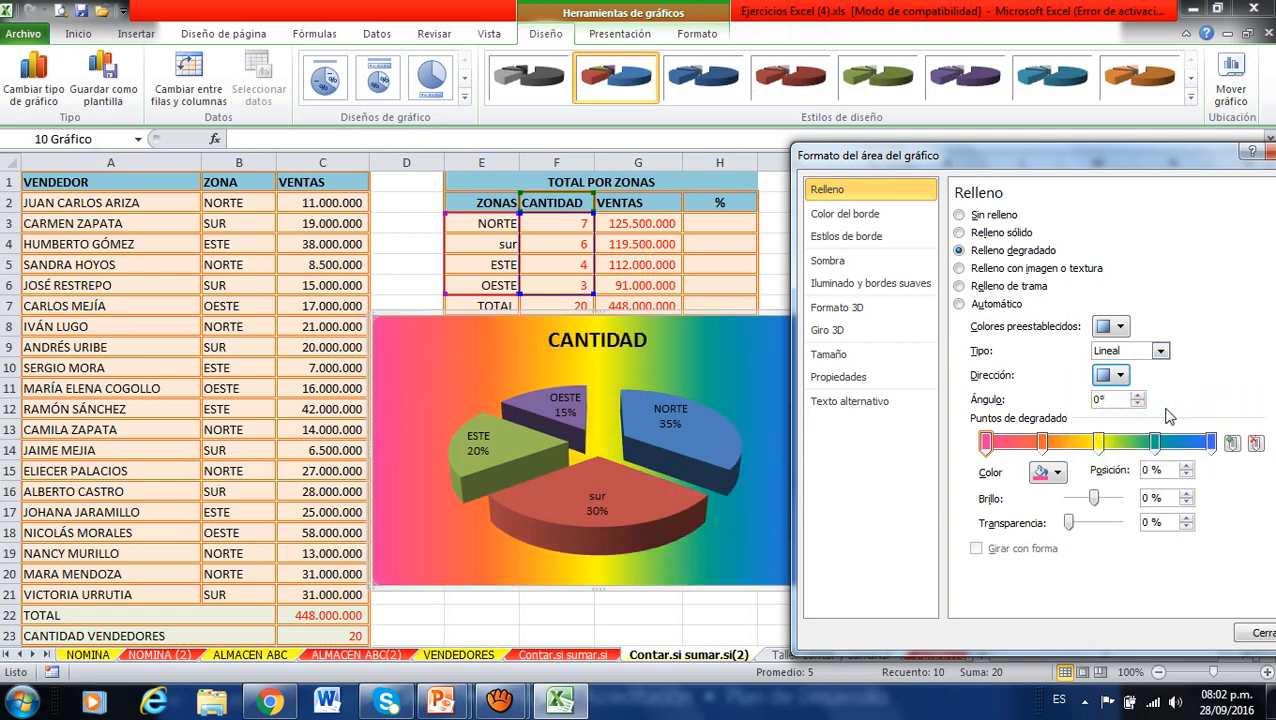
- Fill the chart area with a texture, trying water droplets and crumpled brown paper before settling on the light papyrus texture
{"action": "left_click", "coordinate": [990, 270]}
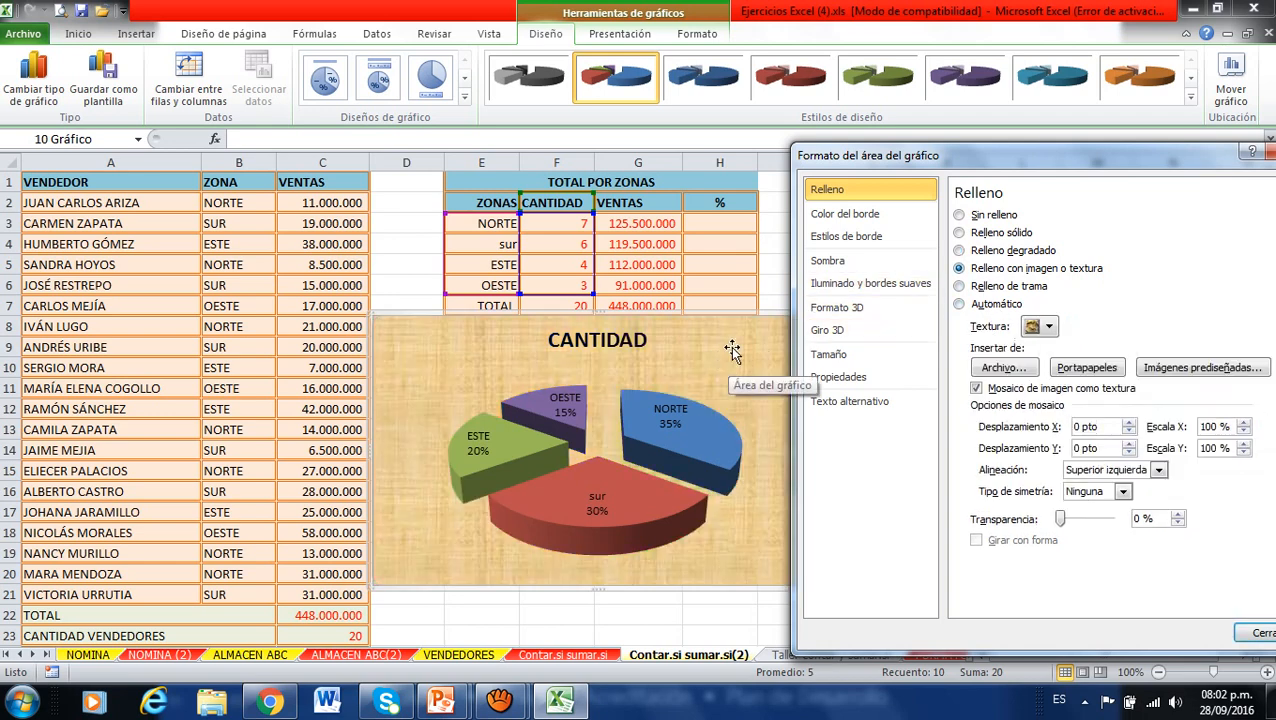
{"action": "left_click", "coordinate": [1045, 327]}
{"action": "left_click", "coordinate": [1205, 390]}
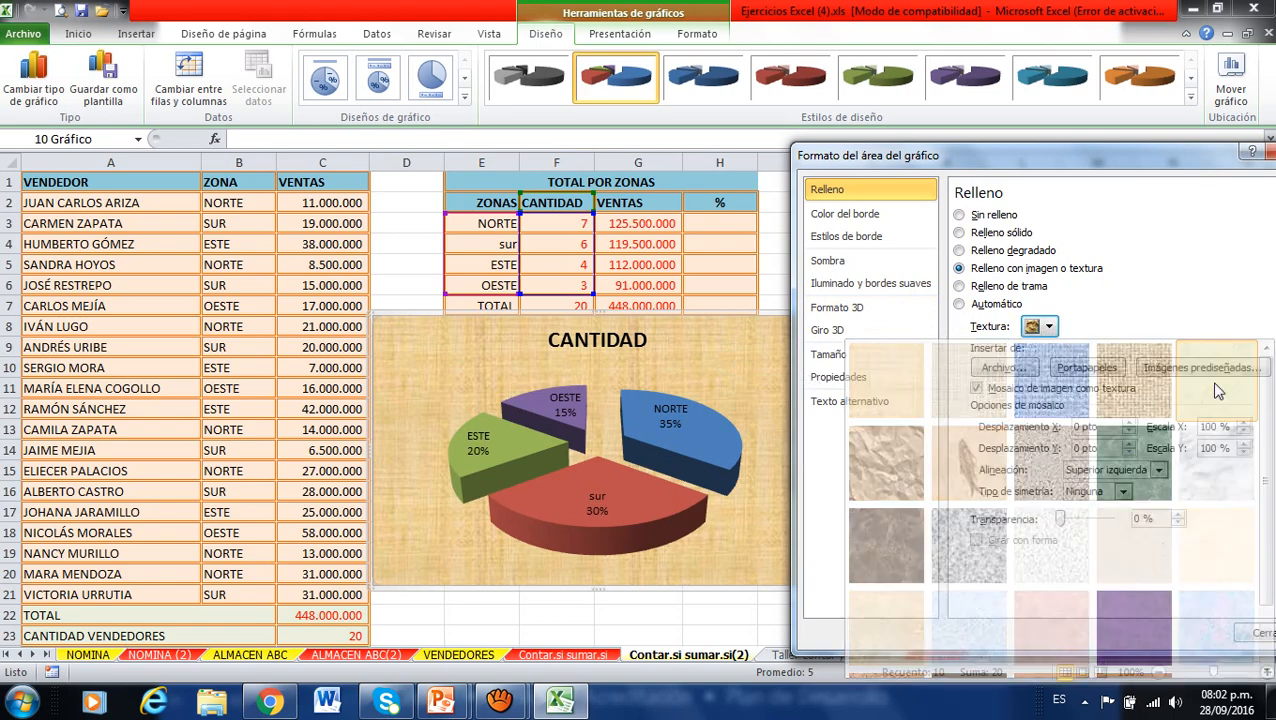
{"action": "left_click", "coordinate": [1049, 328]}
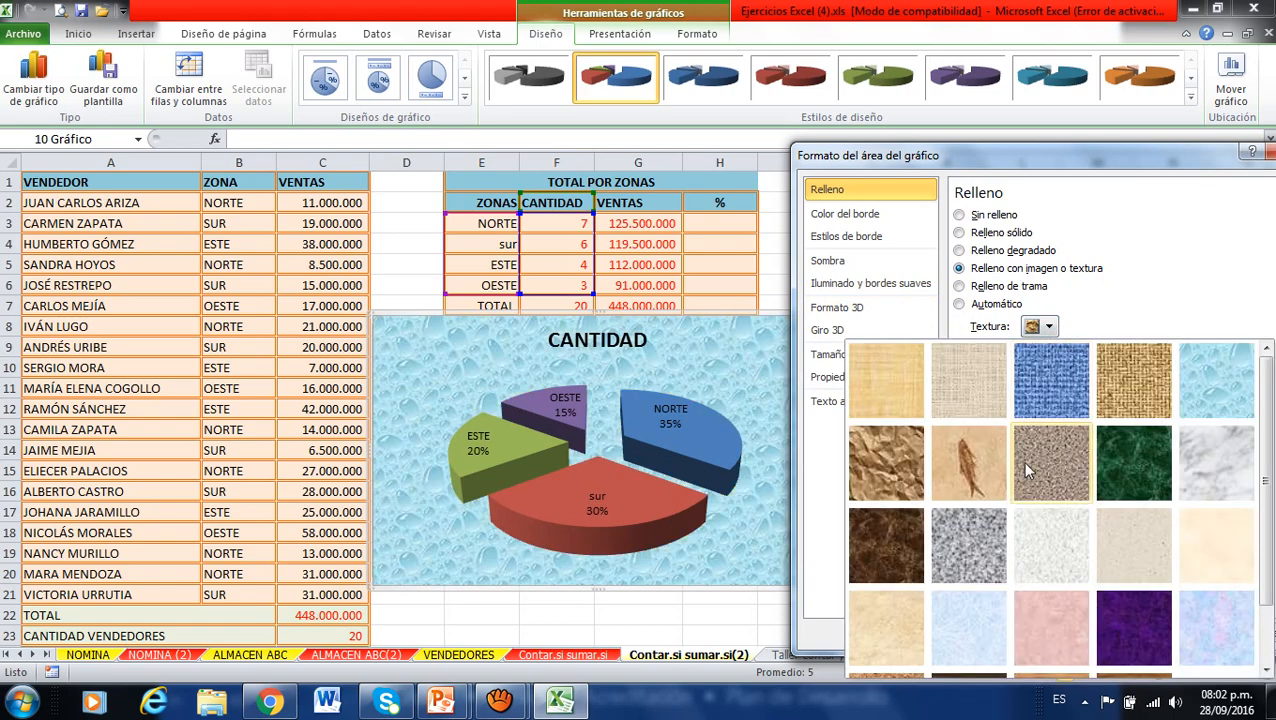
{"action": "left_click", "coordinate": [886, 462]}
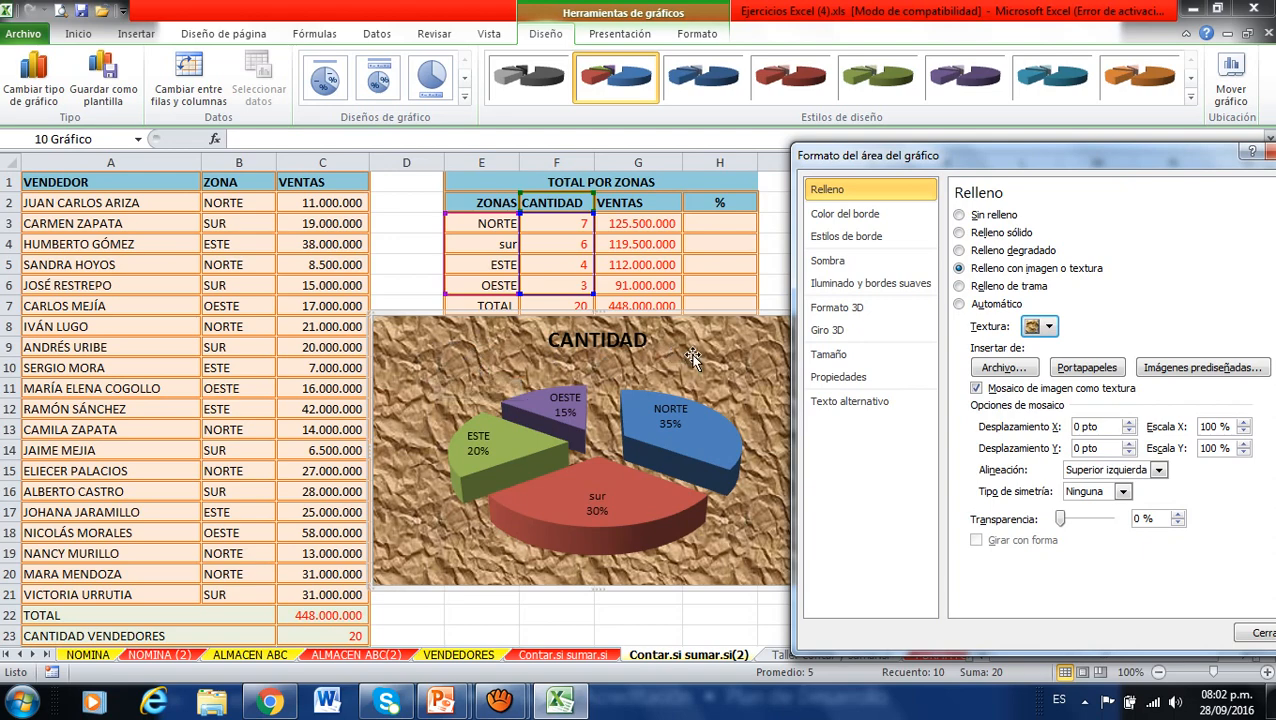
{"action": "left_click", "coordinate": [1048, 327]}
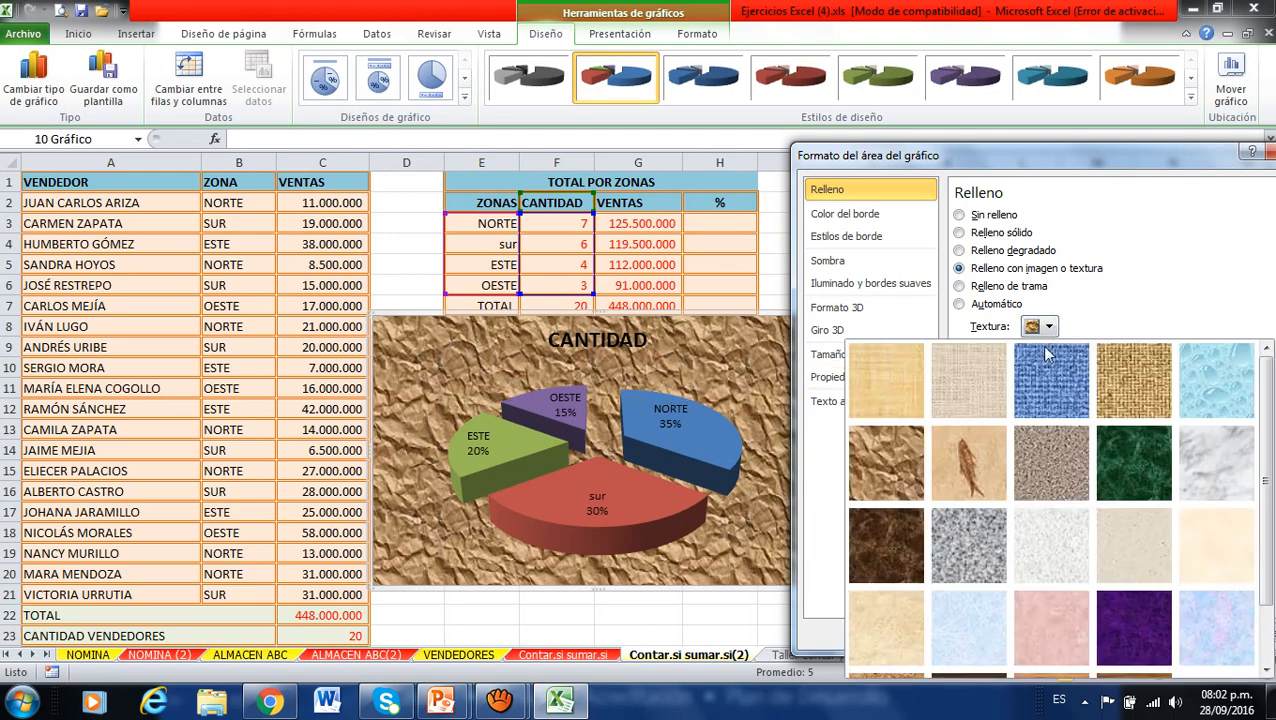
{"action": "left_click", "coordinate": [893, 393]}
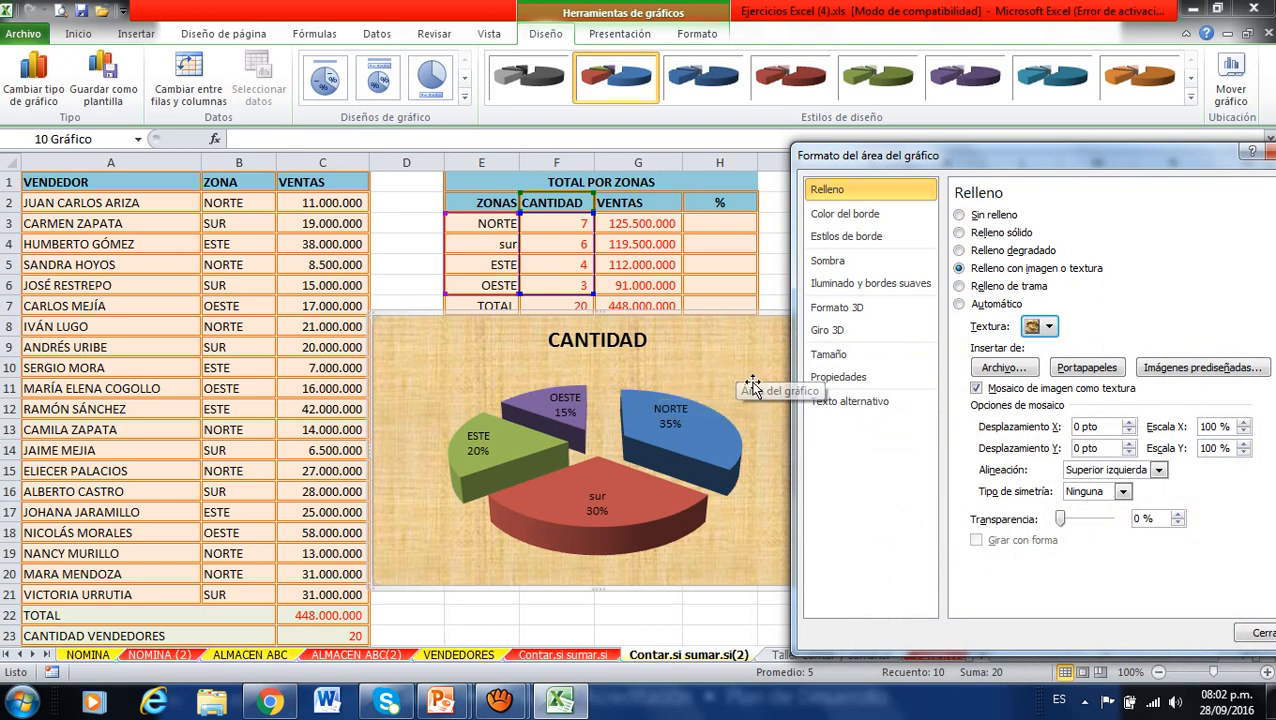
- Try filling the chart area with the picture Fondo UNIMINUTO.jpg from the Imágenes library
{"action": "left_click", "coordinate": [1001, 368]}
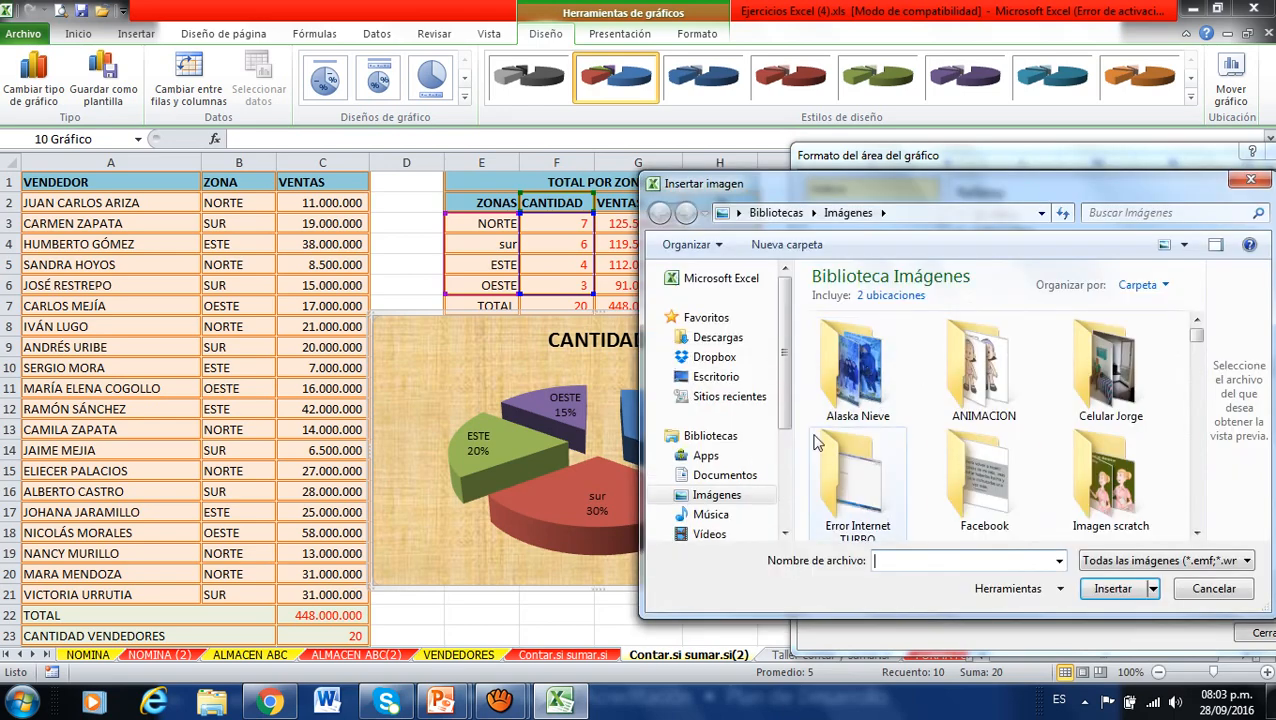
{"action": "left_click", "coordinate": [730, 497]}
{"action": "left_click_drag", "start_coordinate": [1197, 336], "coordinate": [1200, 416]}
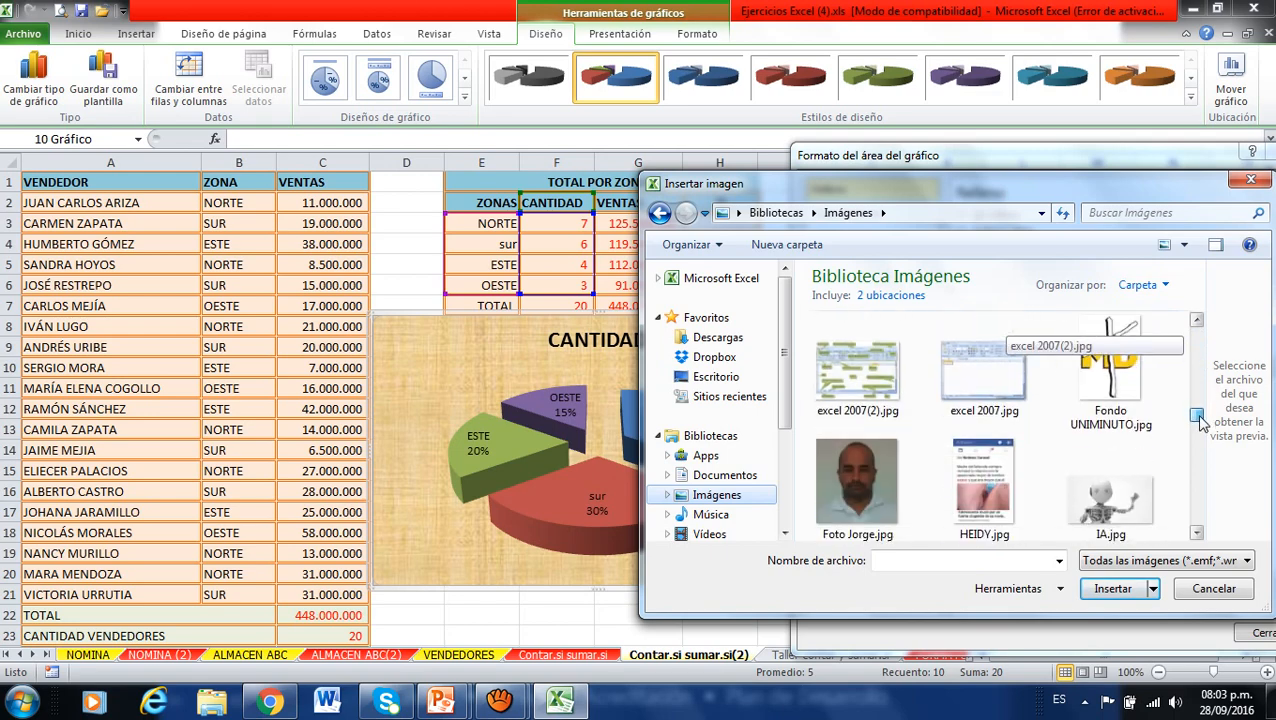
{"action": "left_click", "coordinate": [1110, 375]}
{"action": "left_click", "coordinate": [1112, 588]}
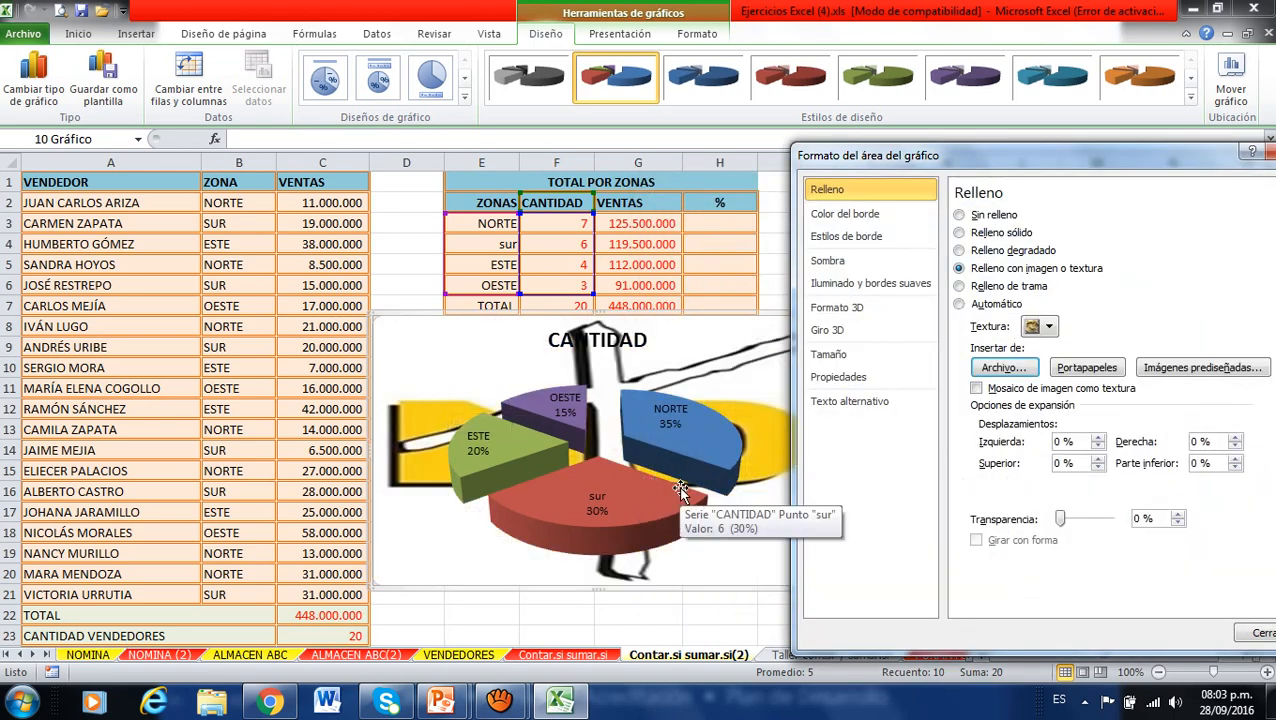
- Reapply the light papyrus texture to the chart area and move the chart to the empty columns beside the TOTAL POR ZONAS table
{"action": "left_click", "coordinate": [1048, 331]}
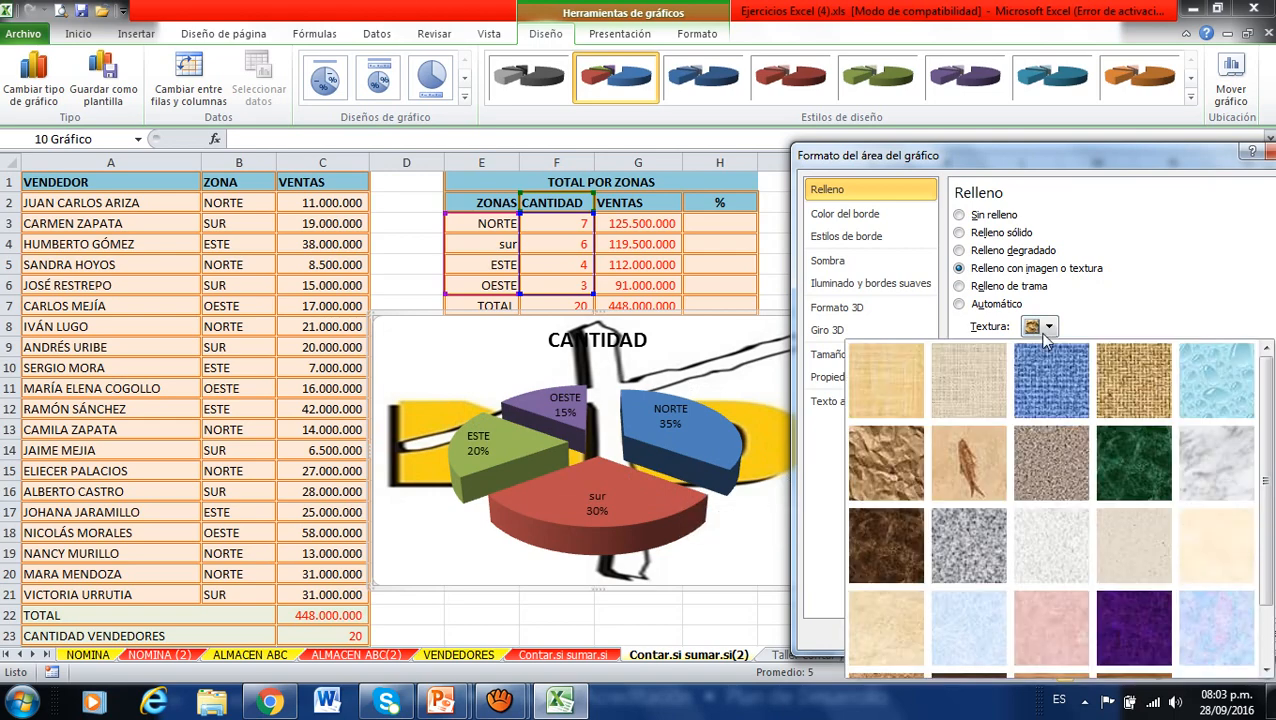
{"action": "left_click", "coordinate": [901, 381]}
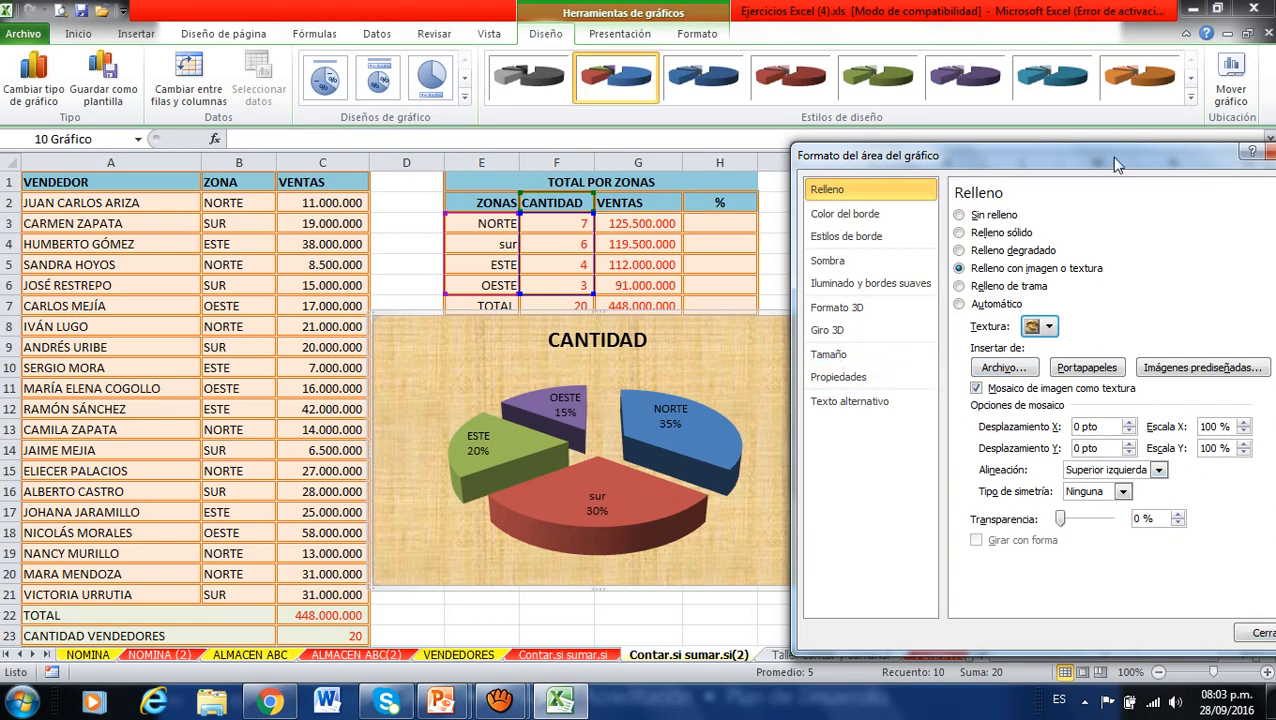
{"action": "left_click_drag", "start_coordinate": [1111, 157], "coordinate": [828, 167]}
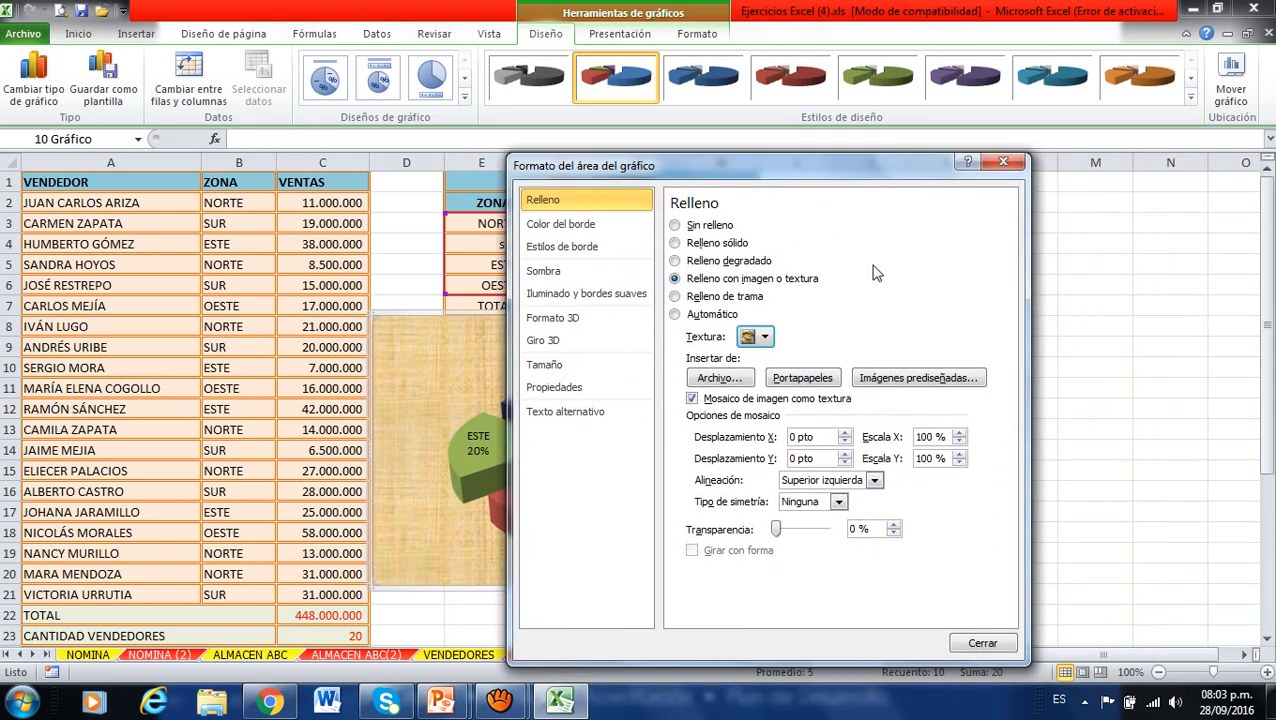
{"action": "left_click", "coordinate": [983, 648]}
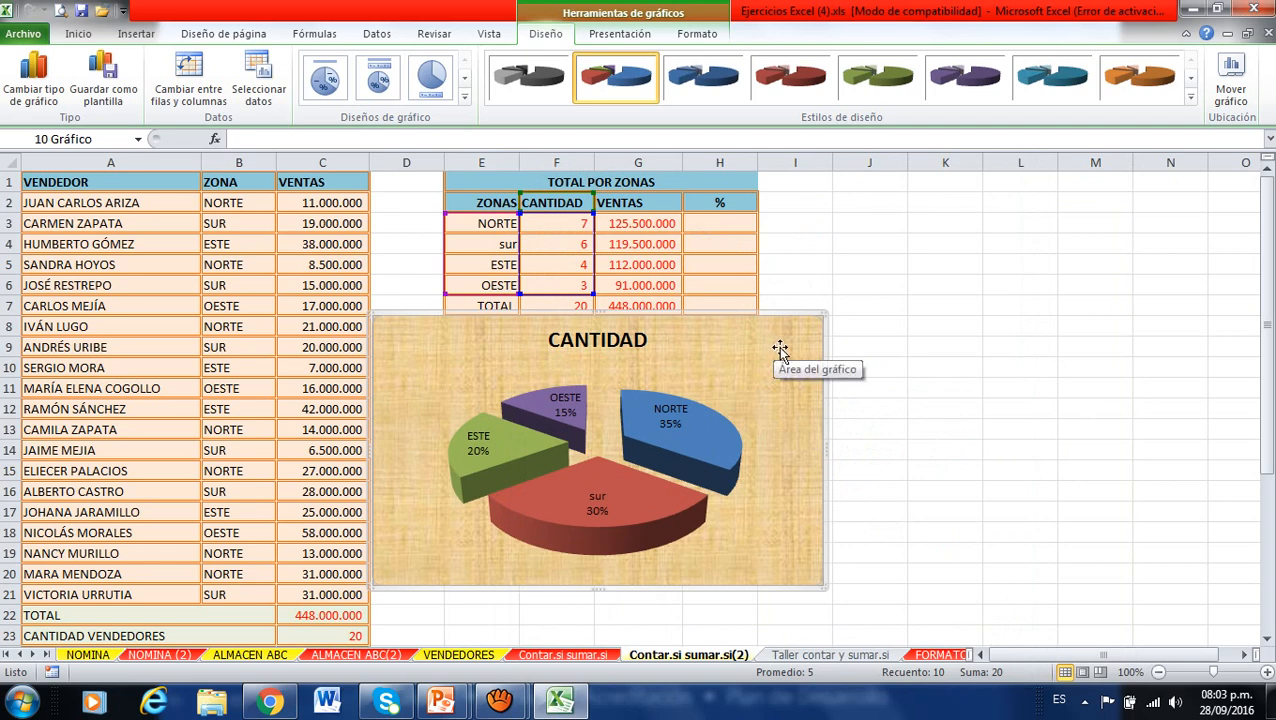
{"action": "left_click_drag", "start_coordinate": [763, 345], "coordinate": [1176, 202]}
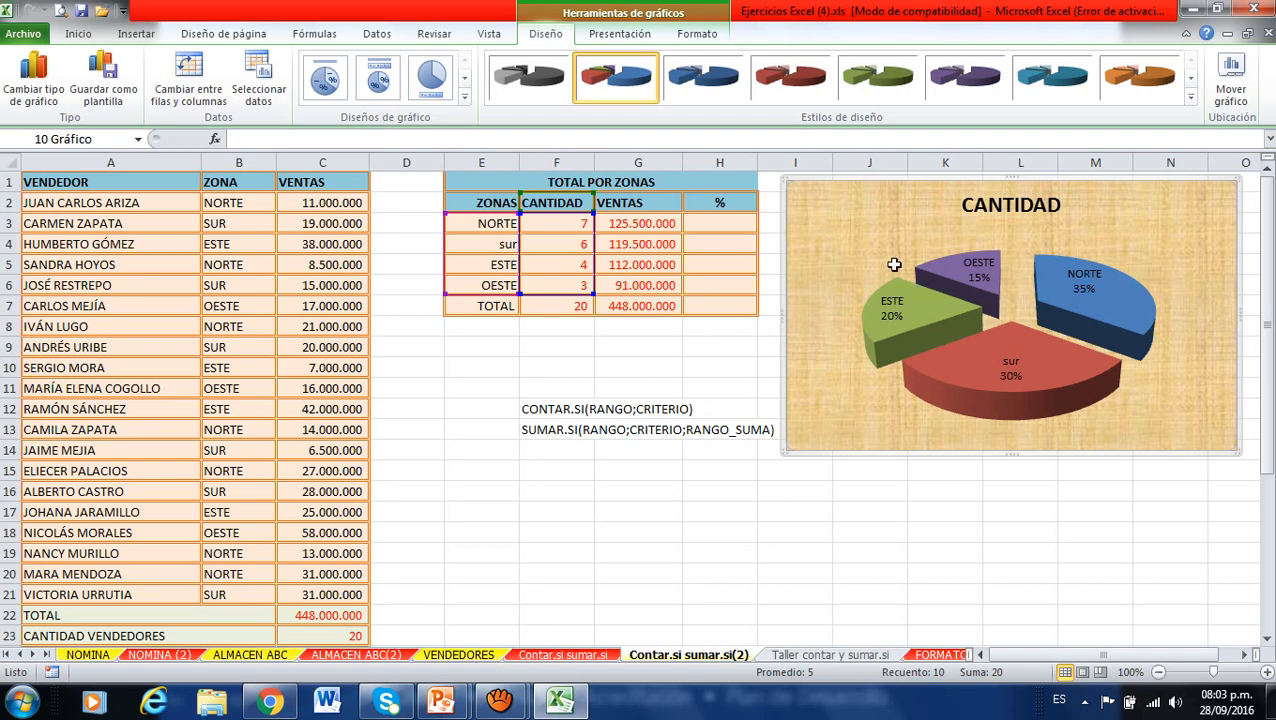
{"action": "left_click", "coordinate": [645, 528]}
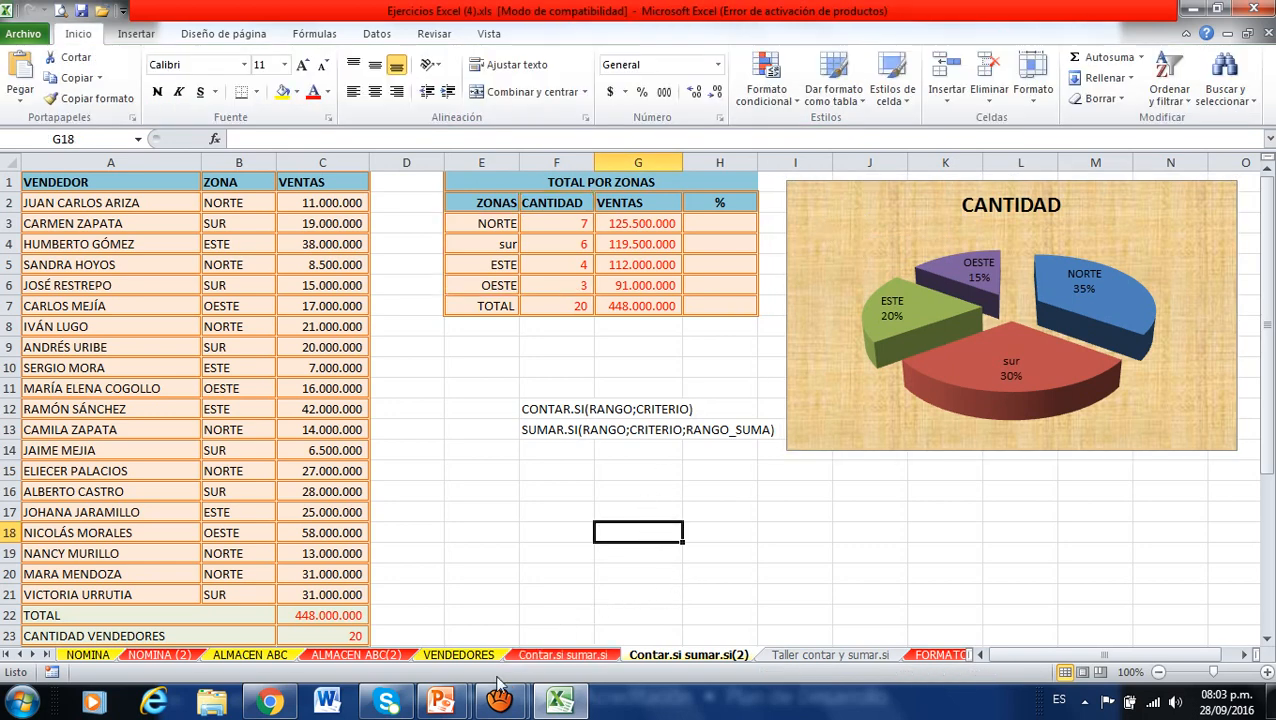
- Switch to the UNIMINUTO course site in Chrome, return to the Excel activities section and dismiss the new-messages notice
{"action": "left_click", "coordinate": [1186, 20]}
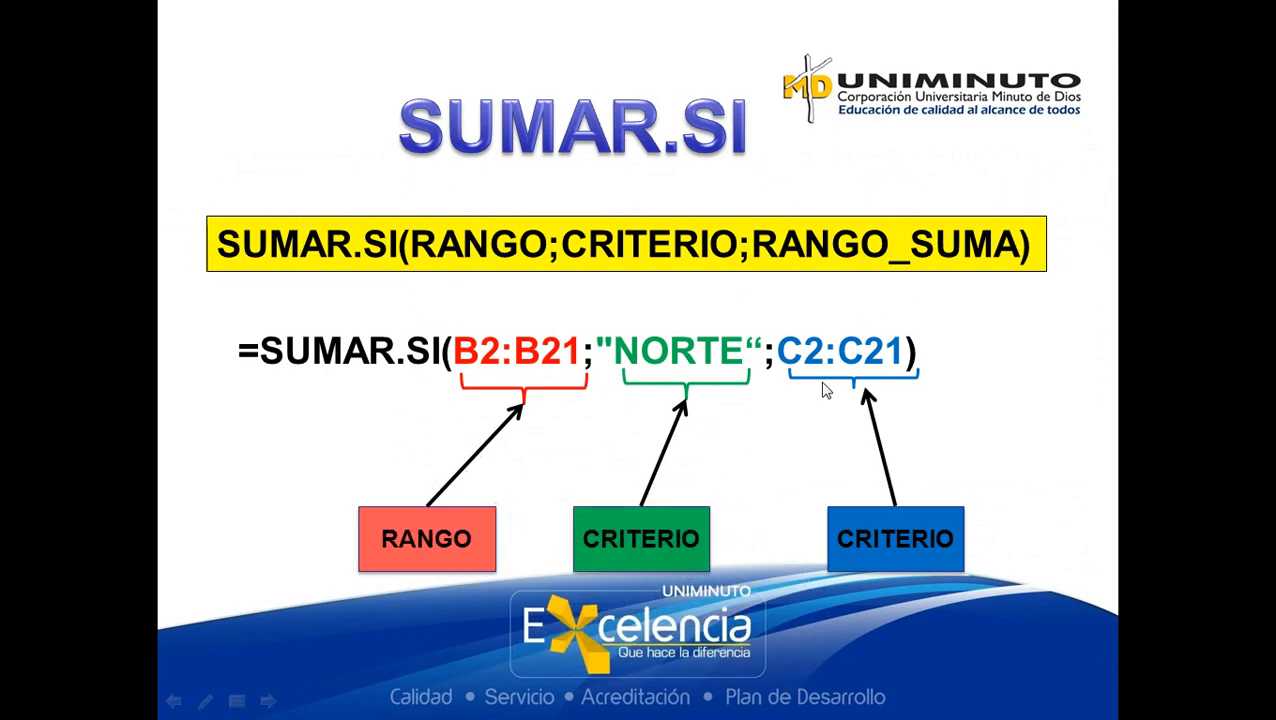
{"action": "key", "text": "alt+Tab"}
{"action": "key", "text": "alt+Tab"}
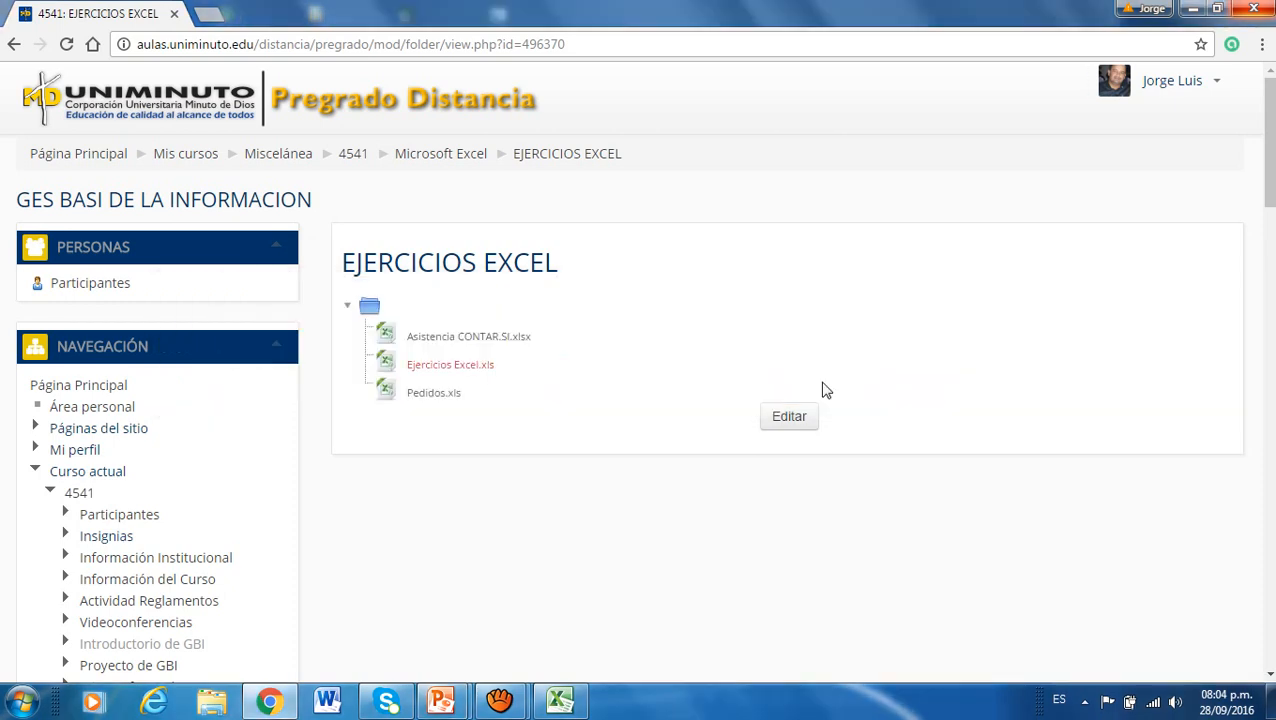
{"action": "left_click", "coordinate": [14, 44]}
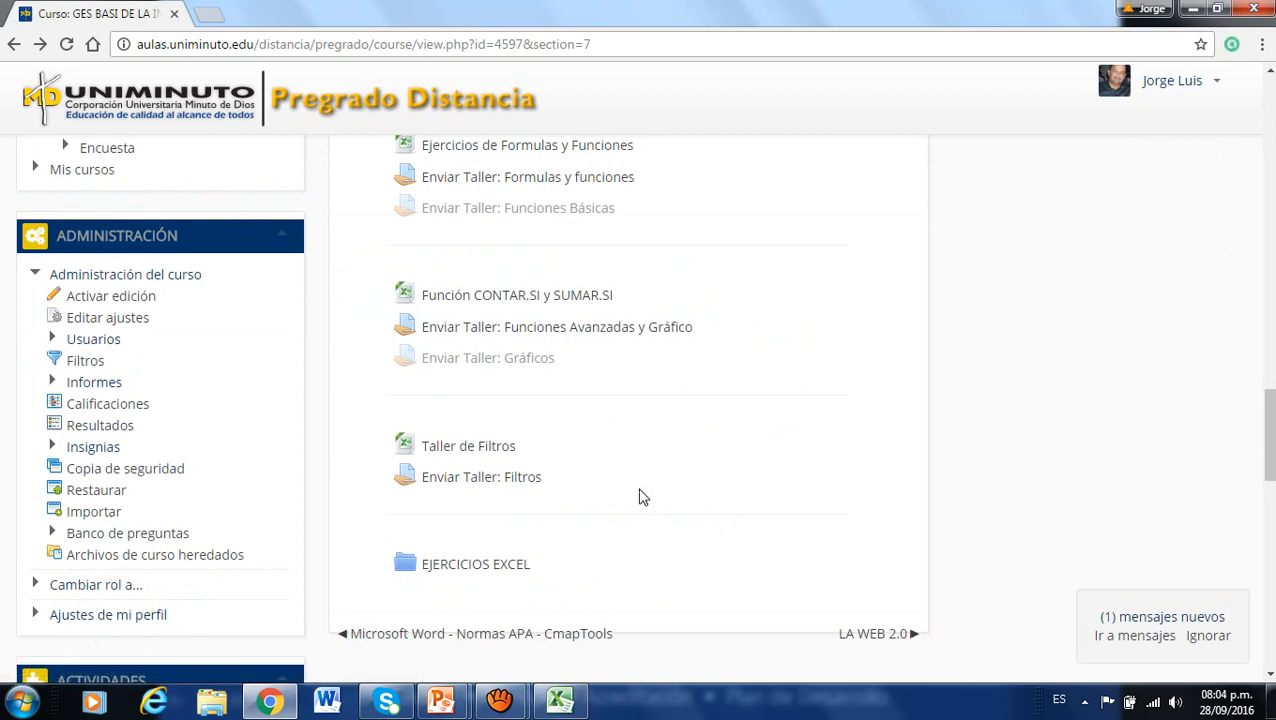
{"action": "left_click", "coordinate": [1193, 636]}
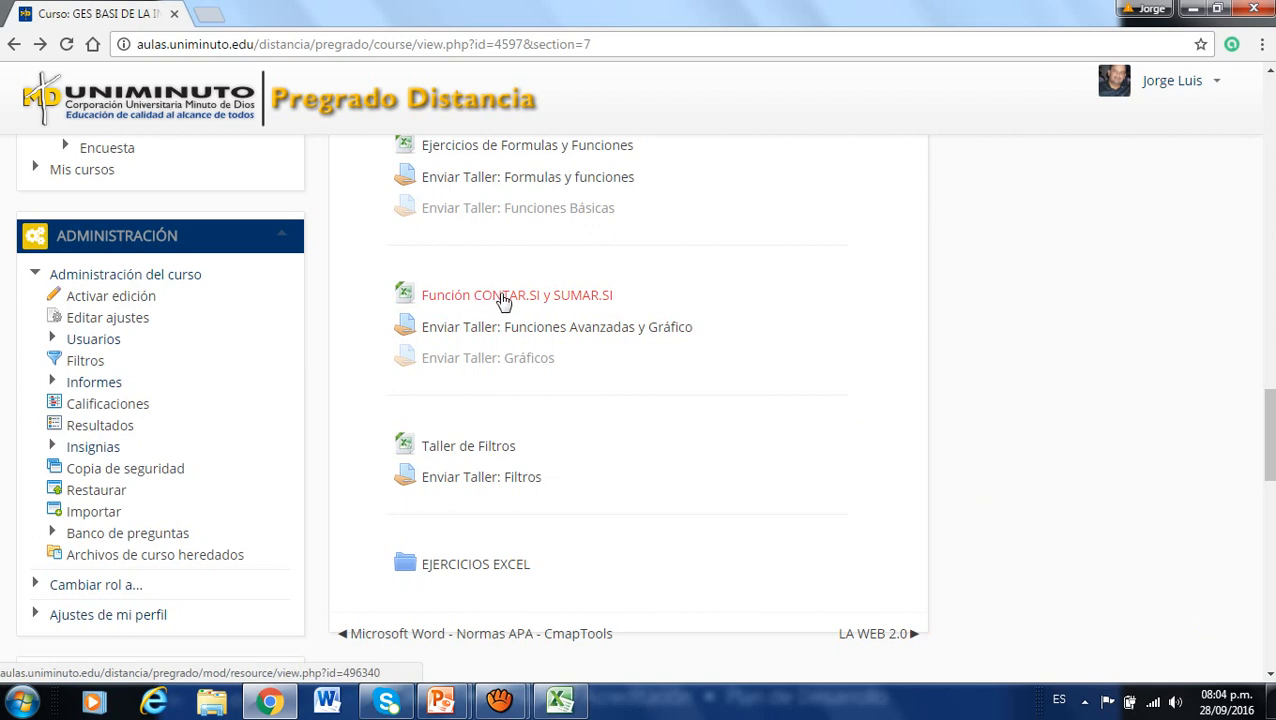
- Download the Función CONTAR.SI y SUMAR.SI workbook, open it in Excel and enable editing
{"action": "left_click", "coordinate": [503, 300]}
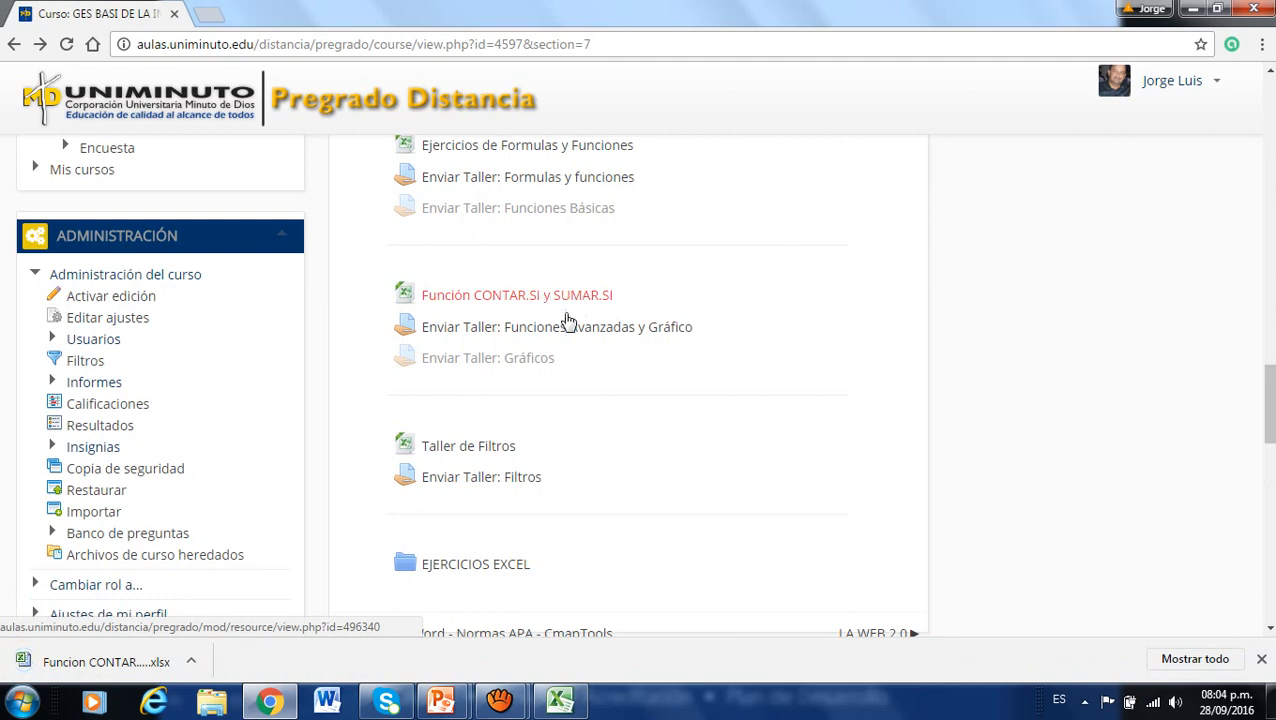
{"action": "left_click", "coordinate": [110, 662]}
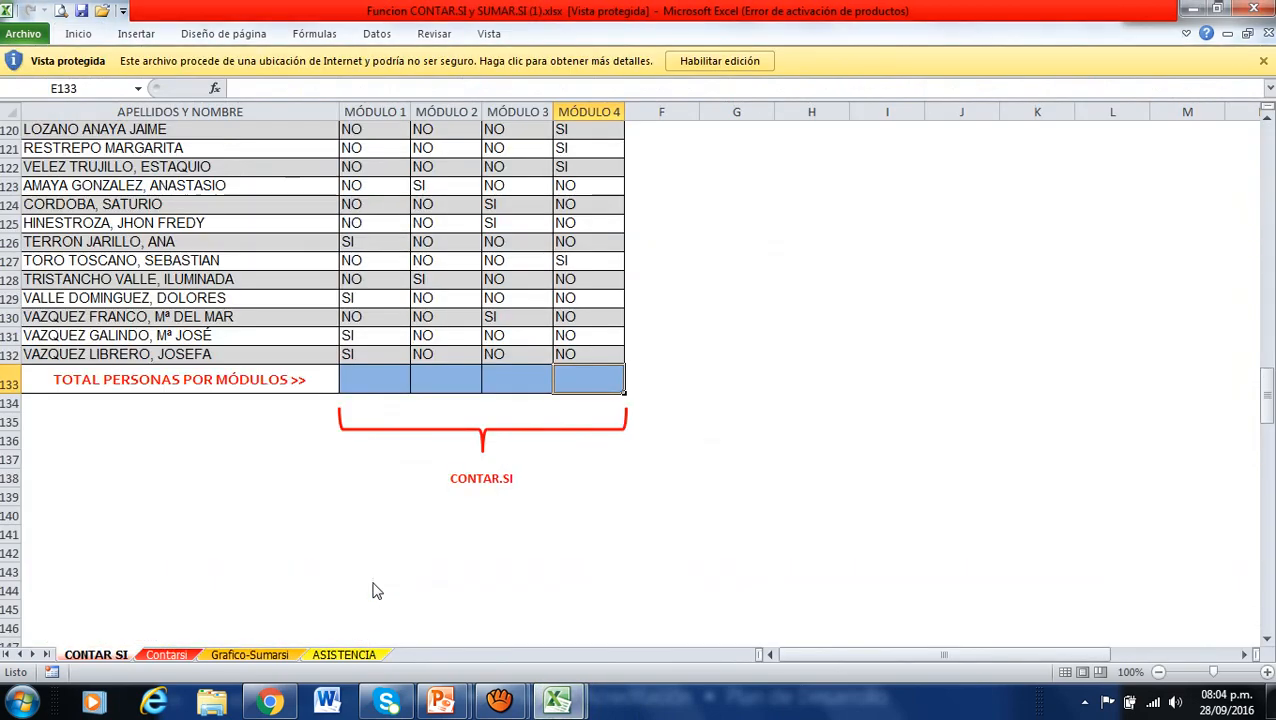
{"action": "left_click", "coordinate": [711, 61]}
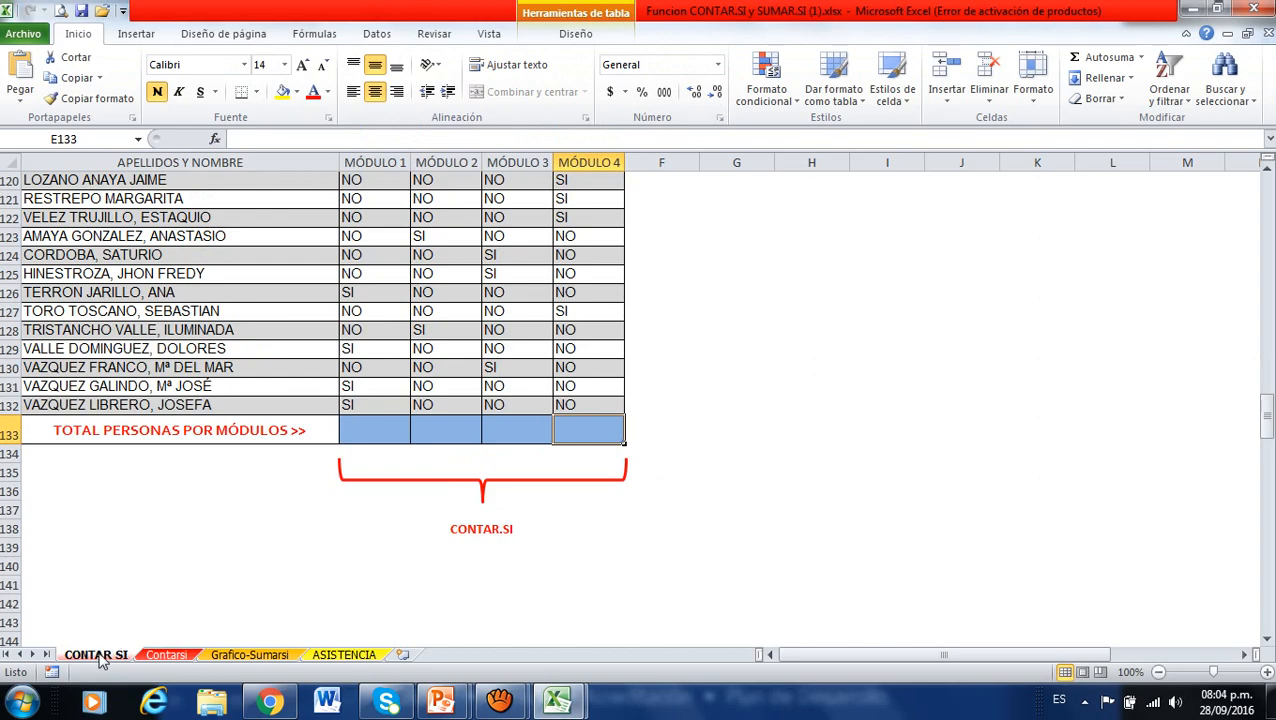
- Examine the four module headings and the first people listed at the start of the CONTAR SI sheet
{"action": "scroll", "coordinate": [425, 400], "scroll_direction": "up", "scroll_amount": 20}
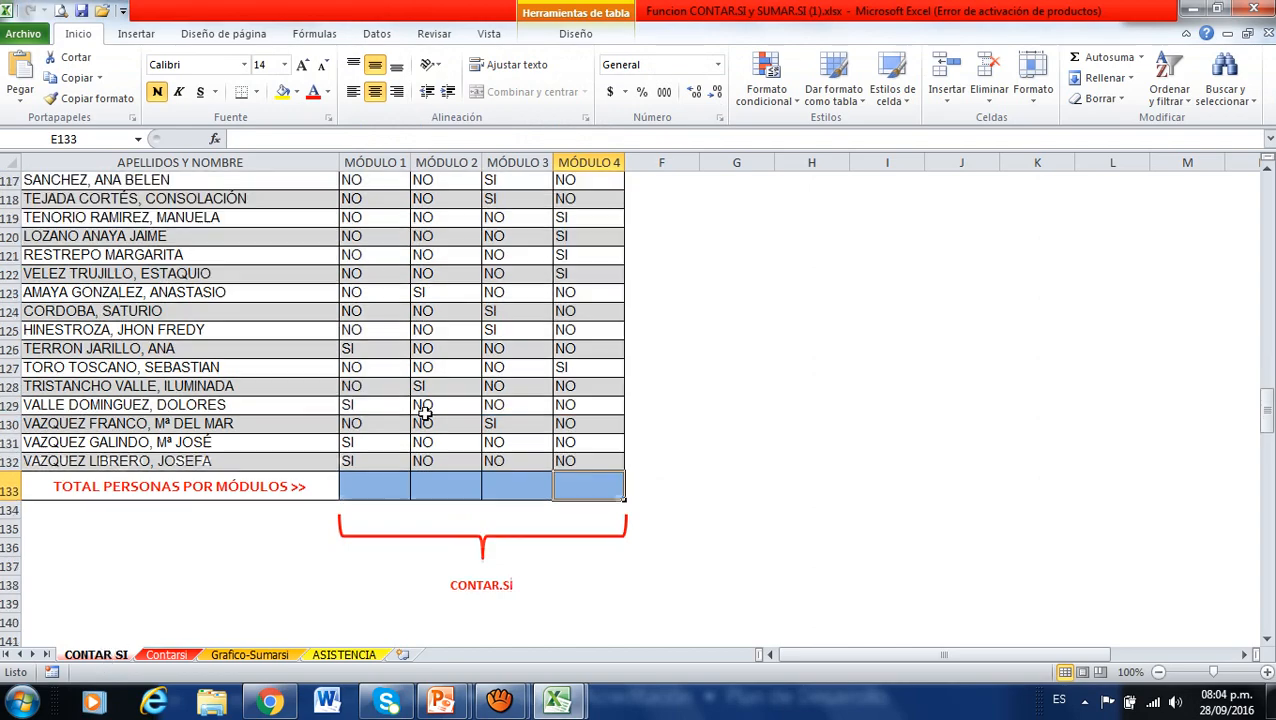
{"action": "scroll", "coordinate": [435, 378], "scroll_direction": "up", "scroll_amount": 9}
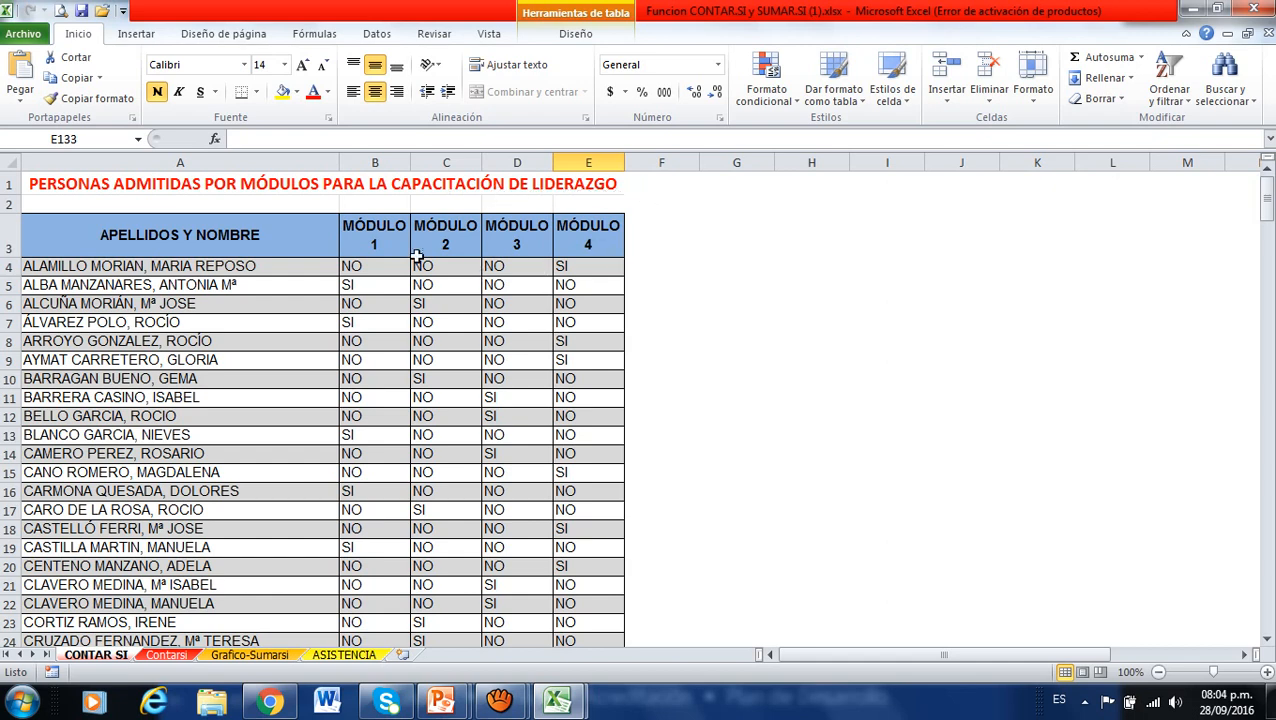
{"action": "left_click", "coordinate": [380, 237]}
{"action": "left_click", "coordinate": [421, 232]}
{"action": "left_click", "coordinate": [512, 238]}
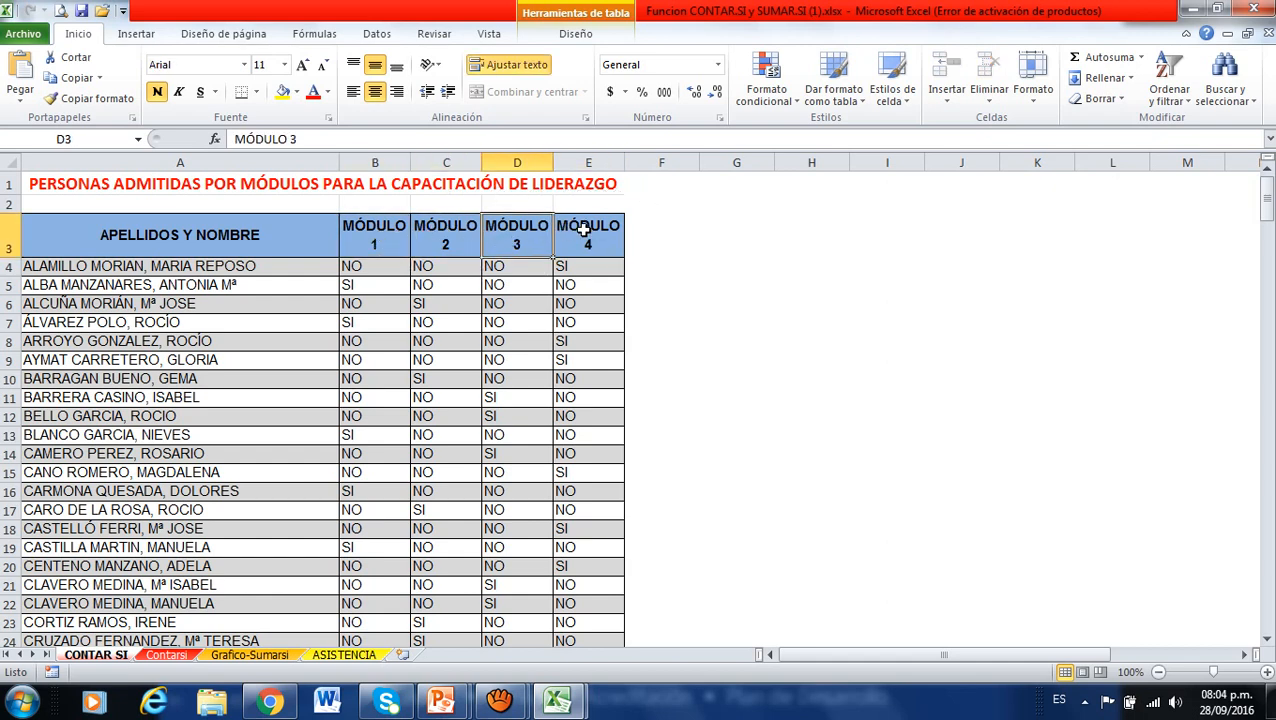
{"action": "left_click", "coordinate": [583, 229]}
{"action": "left_click", "coordinate": [8, 266]}
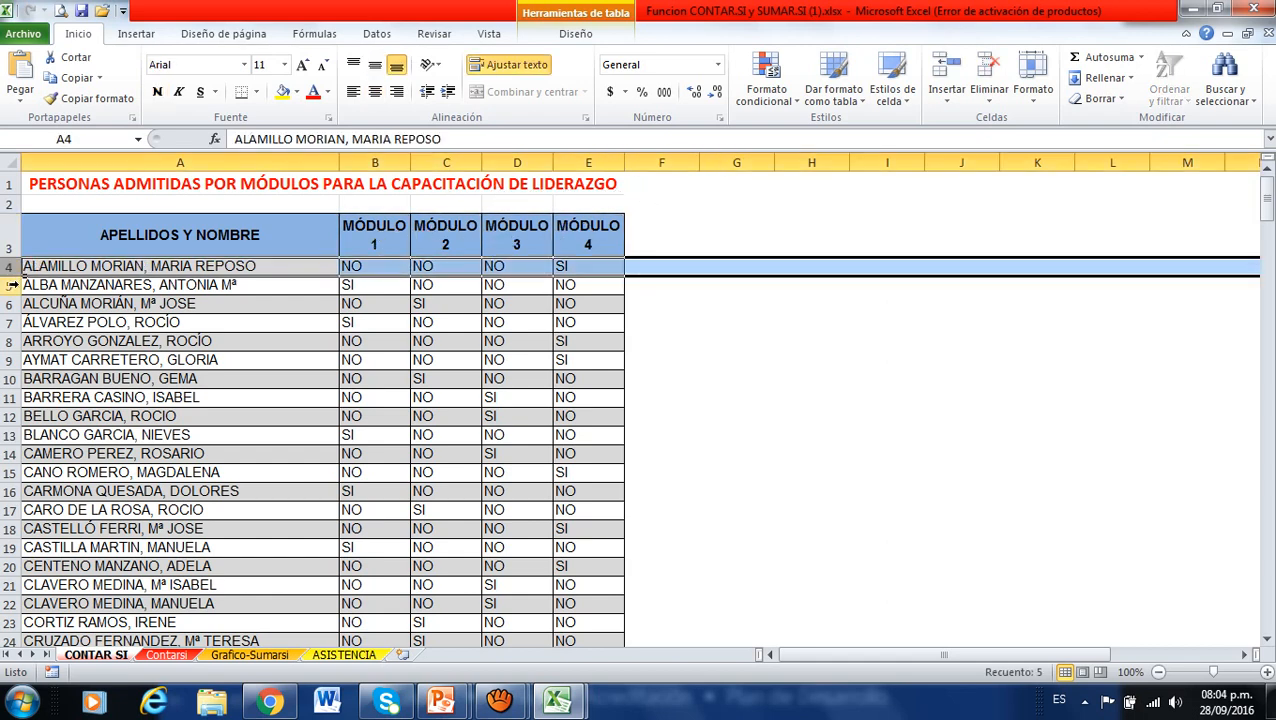
{"action": "left_click", "coordinate": [12, 285]}
{"action": "left_click", "coordinate": [7, 304]}
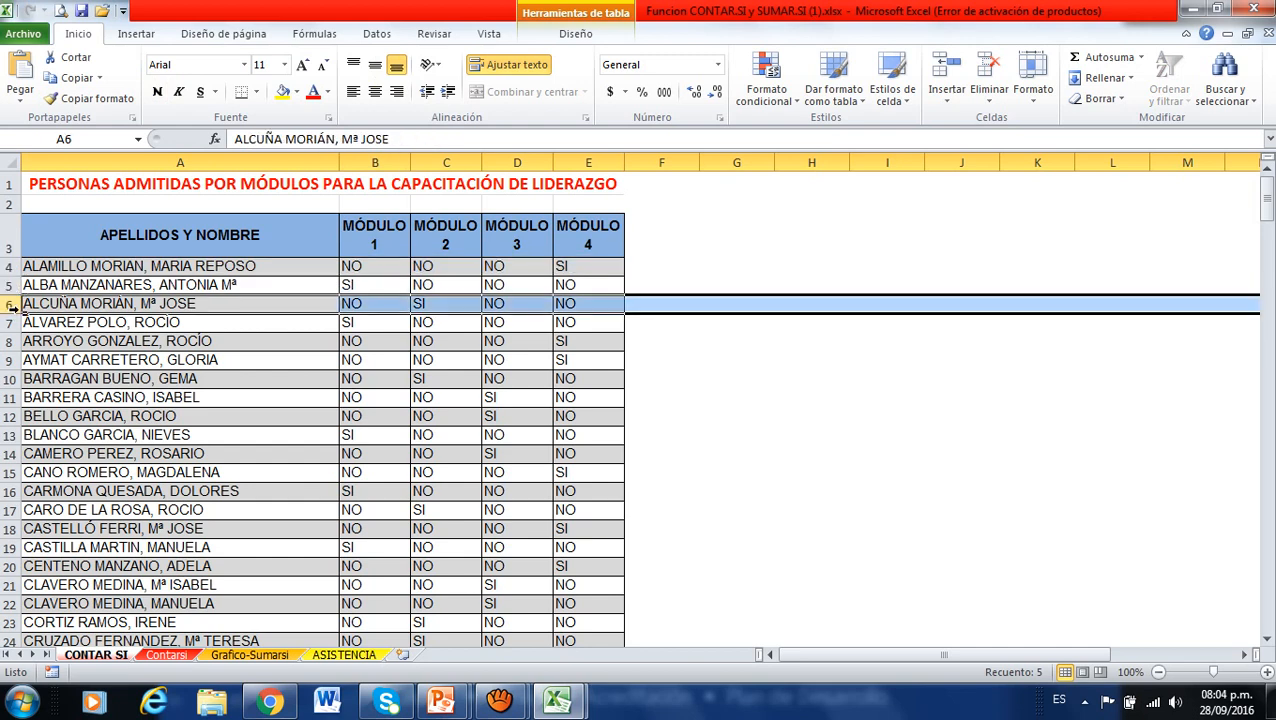
{"action": "left_click", "coordinate": [88, 265]}
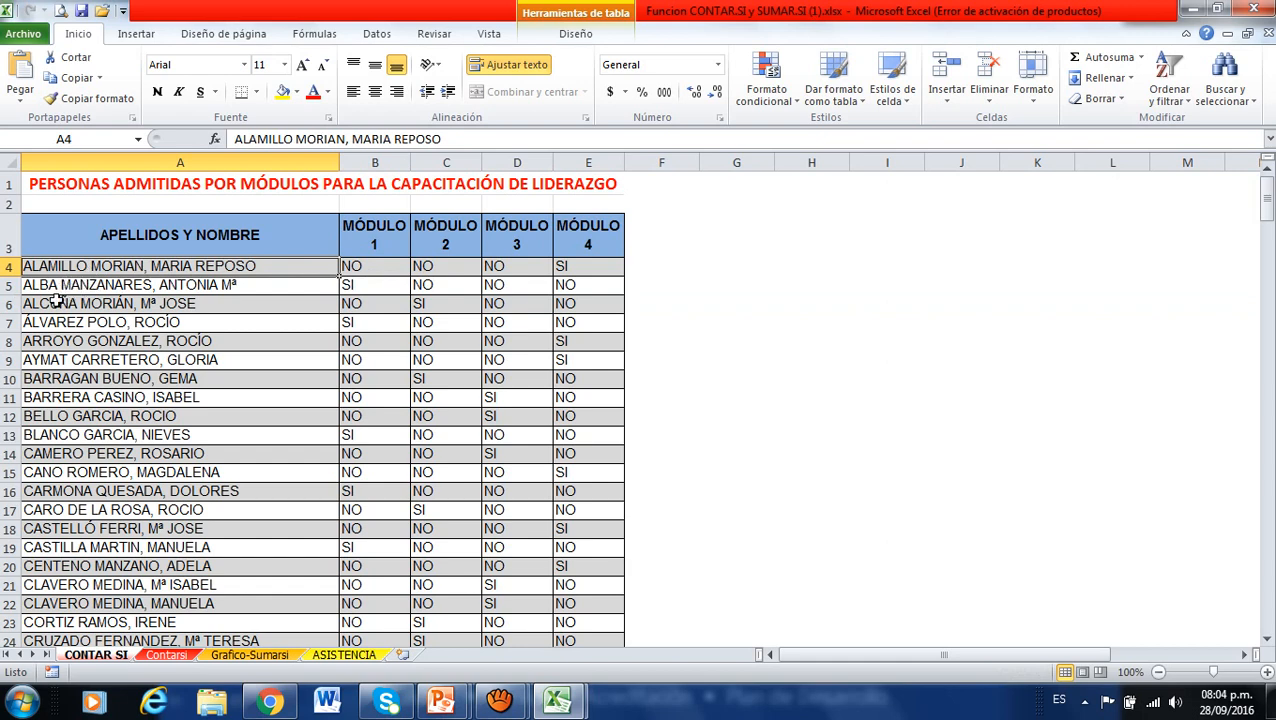
{"action": "left_click", "coordinate": [251, 324]}
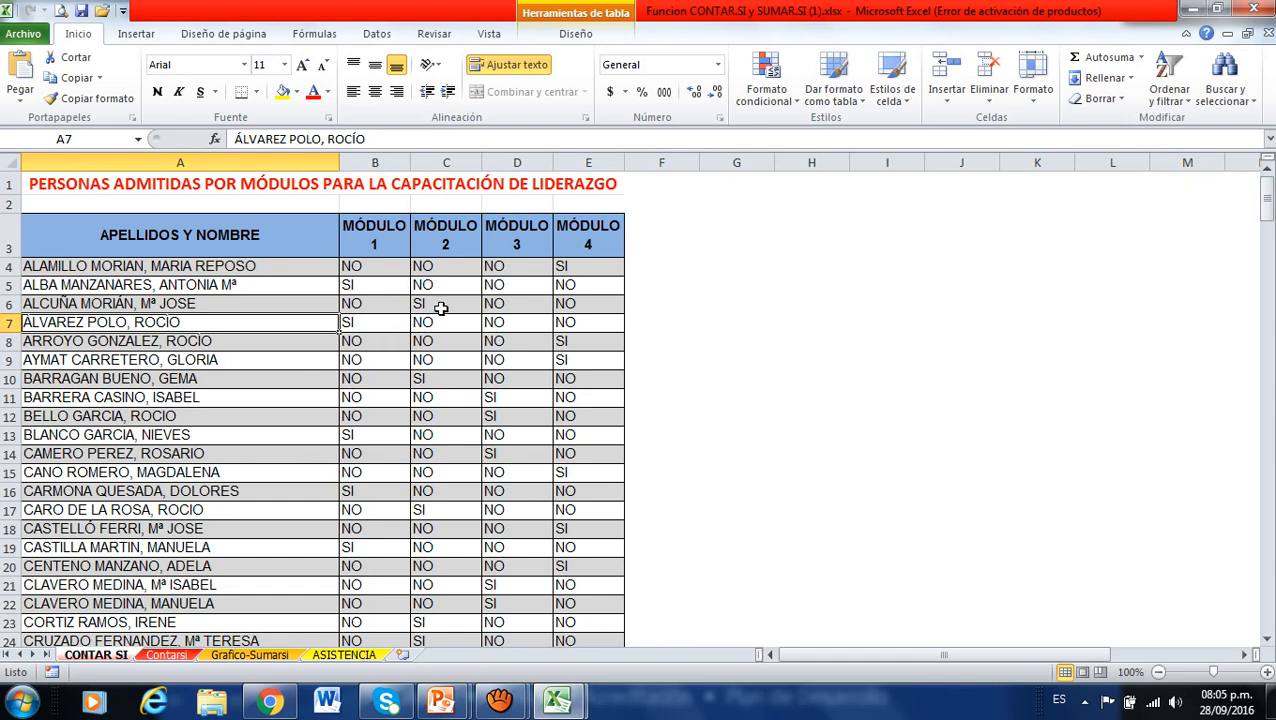
- Examine the SI and NO marks across the four modules for the people in rows 4 and 5
{"action": "left_click", "coordinate": [577, 269]}
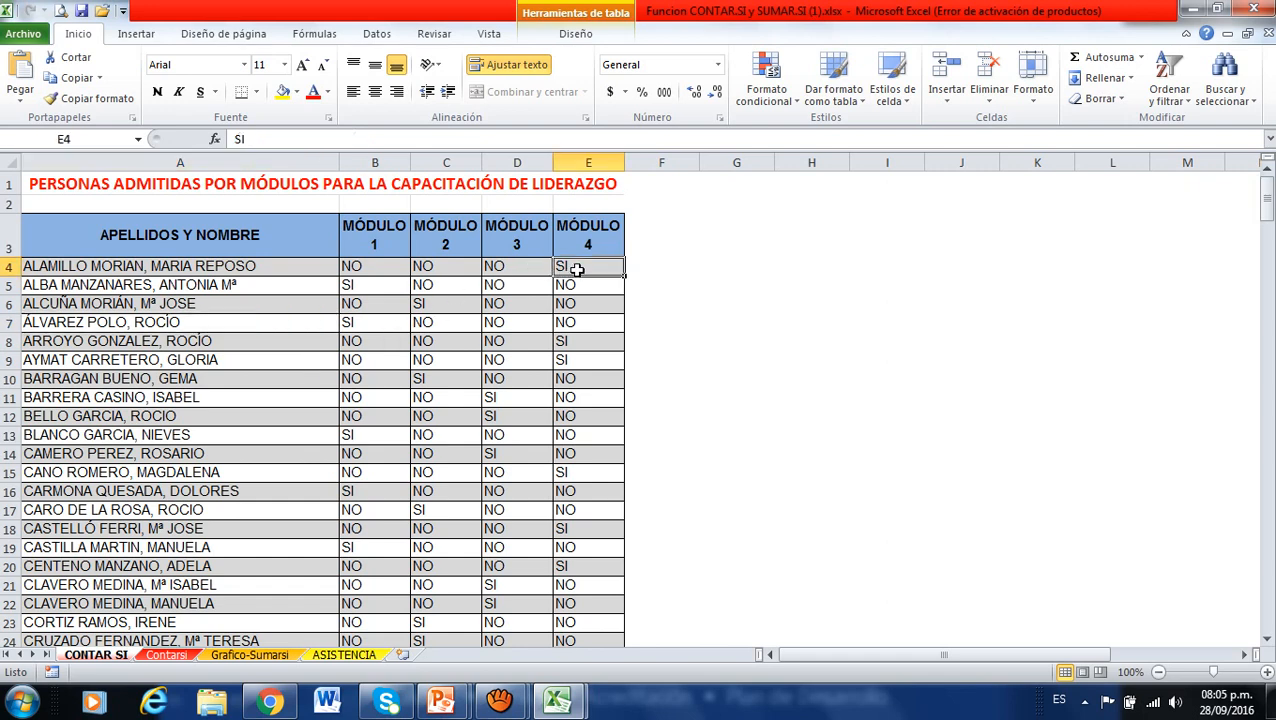
{"action": "left_click", "coordinate": [525, 270]}
{"action": "left_click", "coordinate": [450, 271]}
{"action": "left_click", "coordinate": [367, 275]}
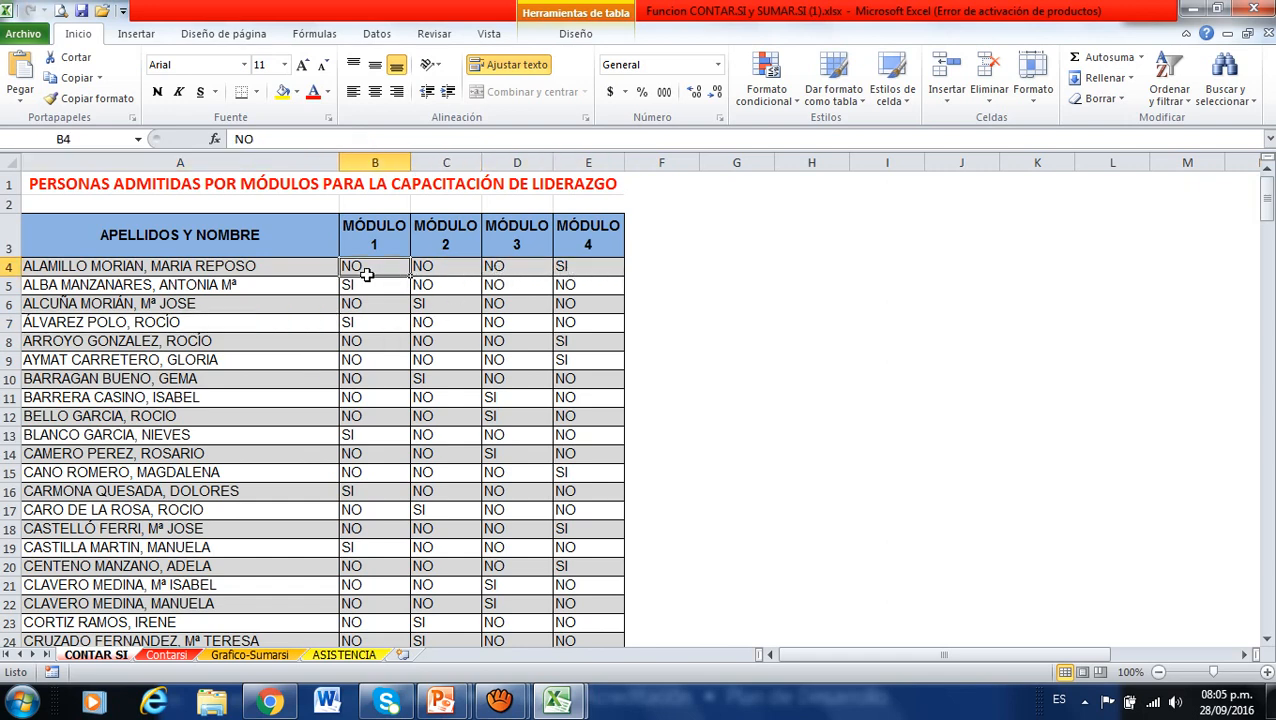
{"action": "left_click", "coordinate": [152, 284]}
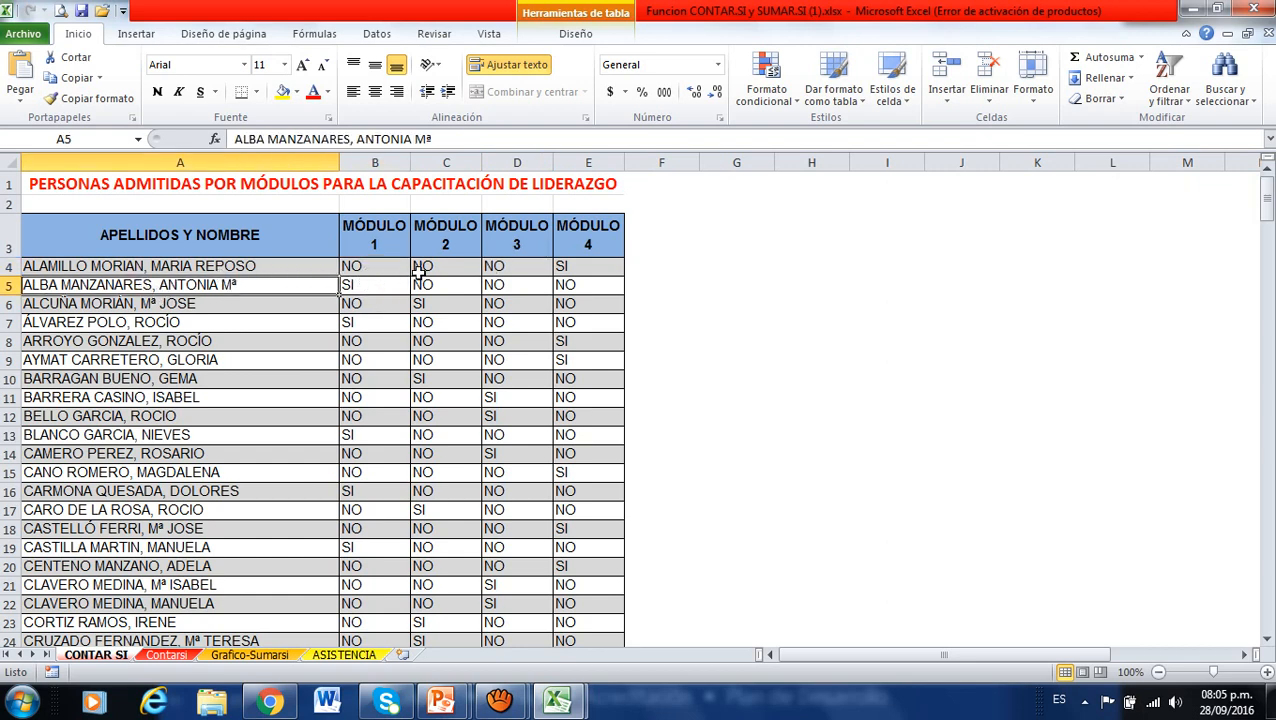
{"action": "left_click", "coordinate": [270, 268]}
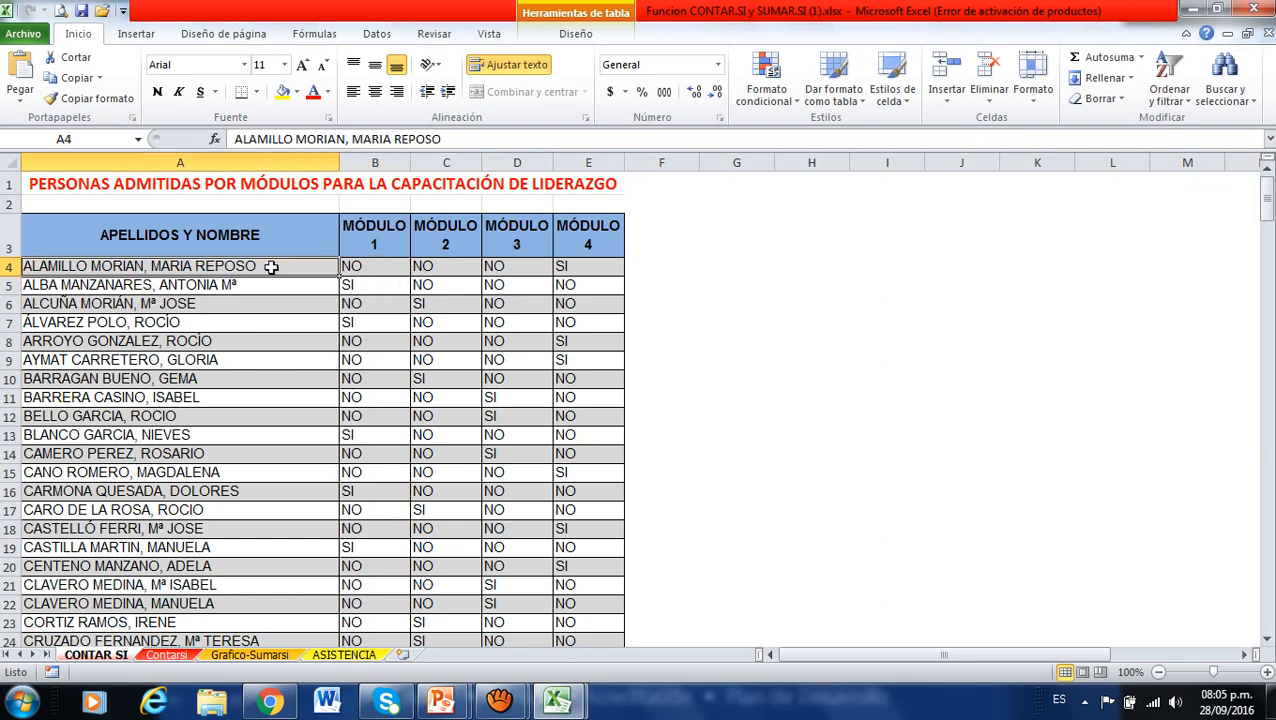
{"action": "left_click", "coordinate": [584, 266]}
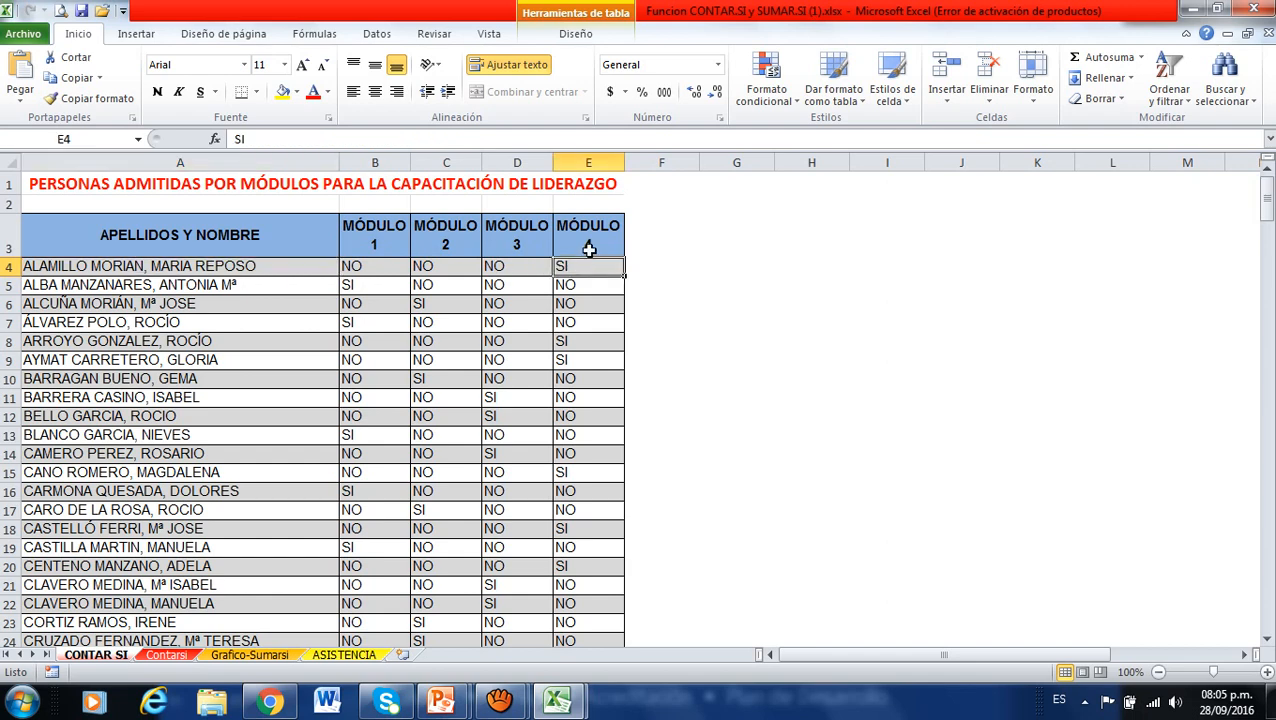
{"action": "left_click", "coordinate": [174, 287]}
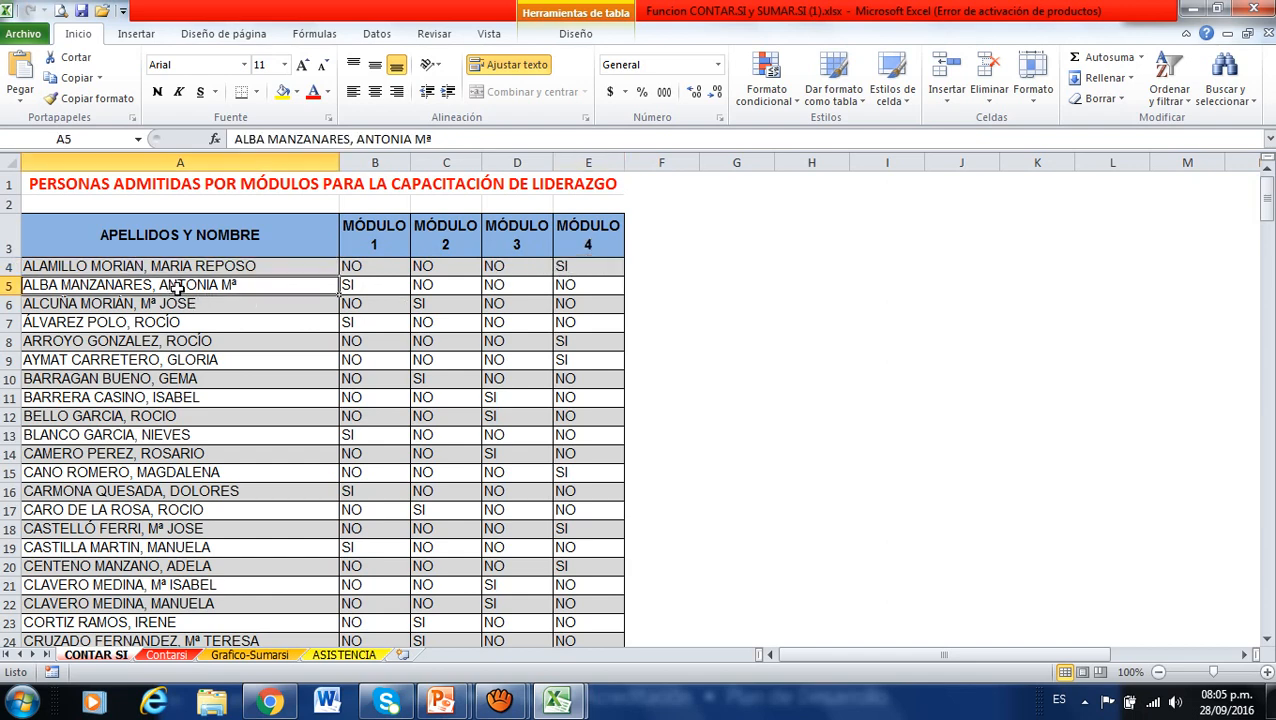
{"action": "left_click", "coordinate": [369, 286]}
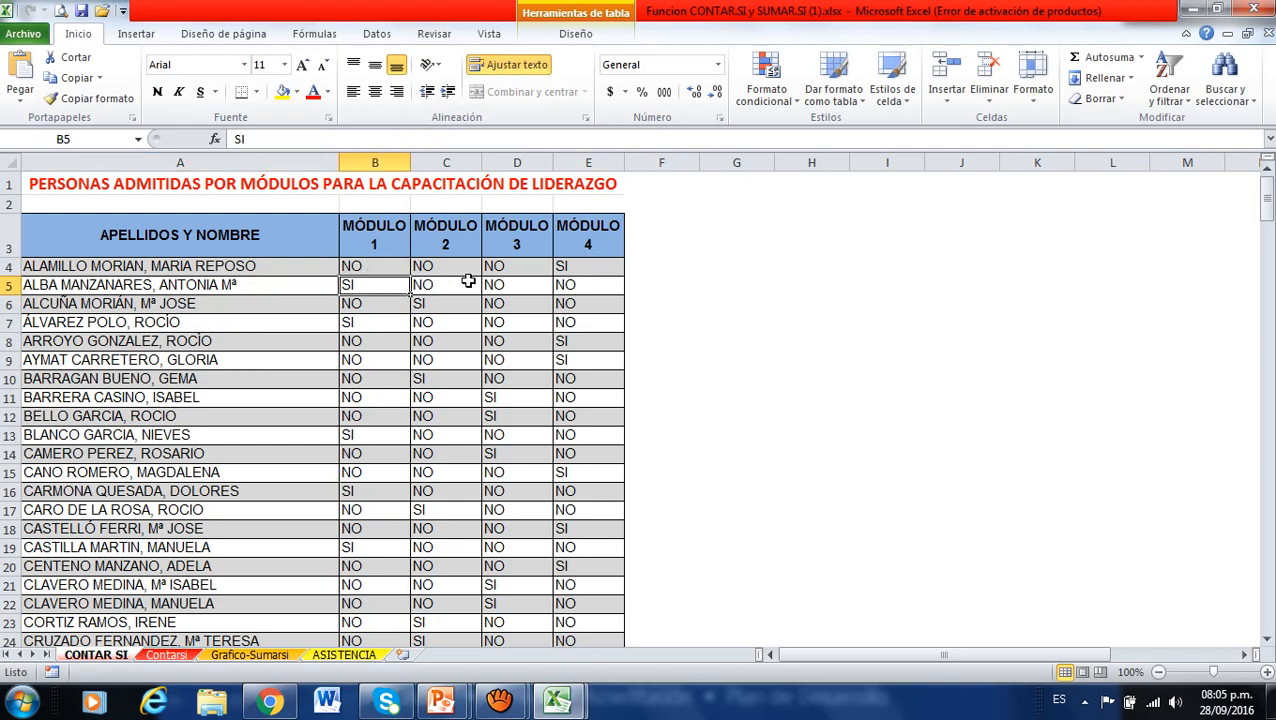
- Select the MÓDULO 1 cell B133 in the TOTAL PERSONAS POR MÓDULOS row and review the MÓDULO 1 column back to its start
{"action": "scroll", "coordinate": [494, 318], "scroll_direction": "down", "scroll_amount": 20}
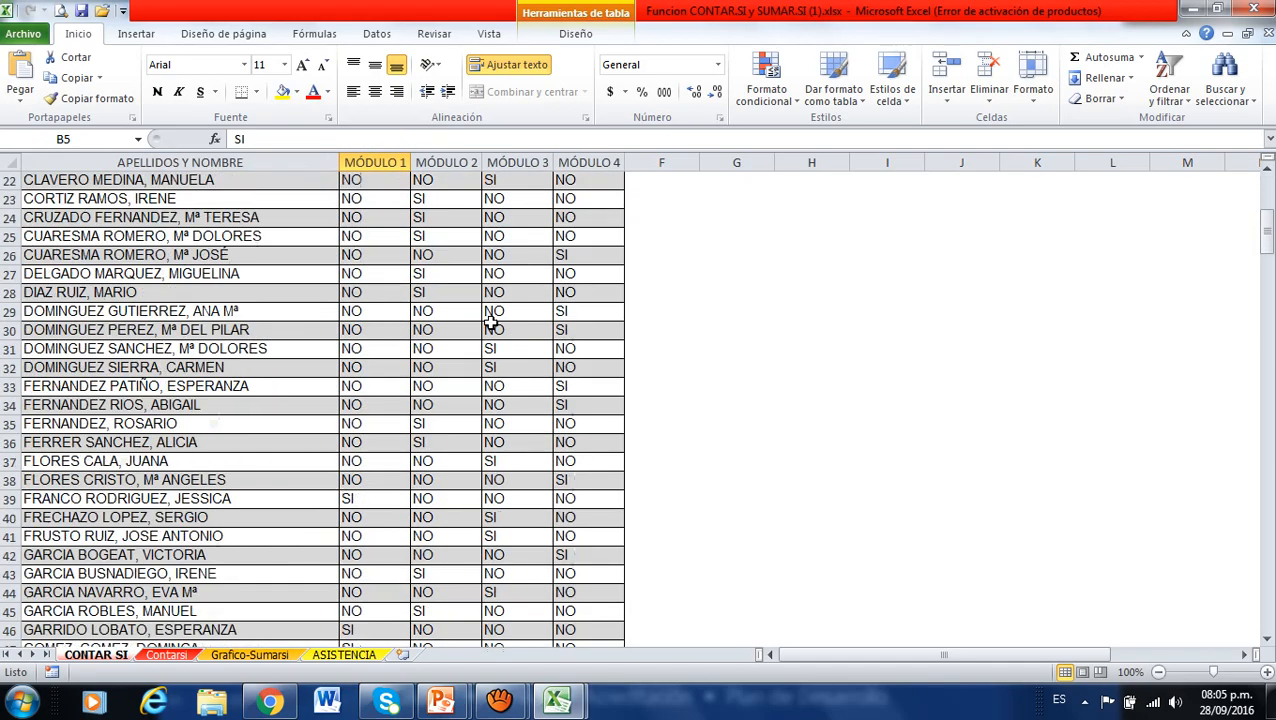
{"action": "scroll", "coordinate": [479, 350], "scroll_direction": "down", "scroll_amount": 9}
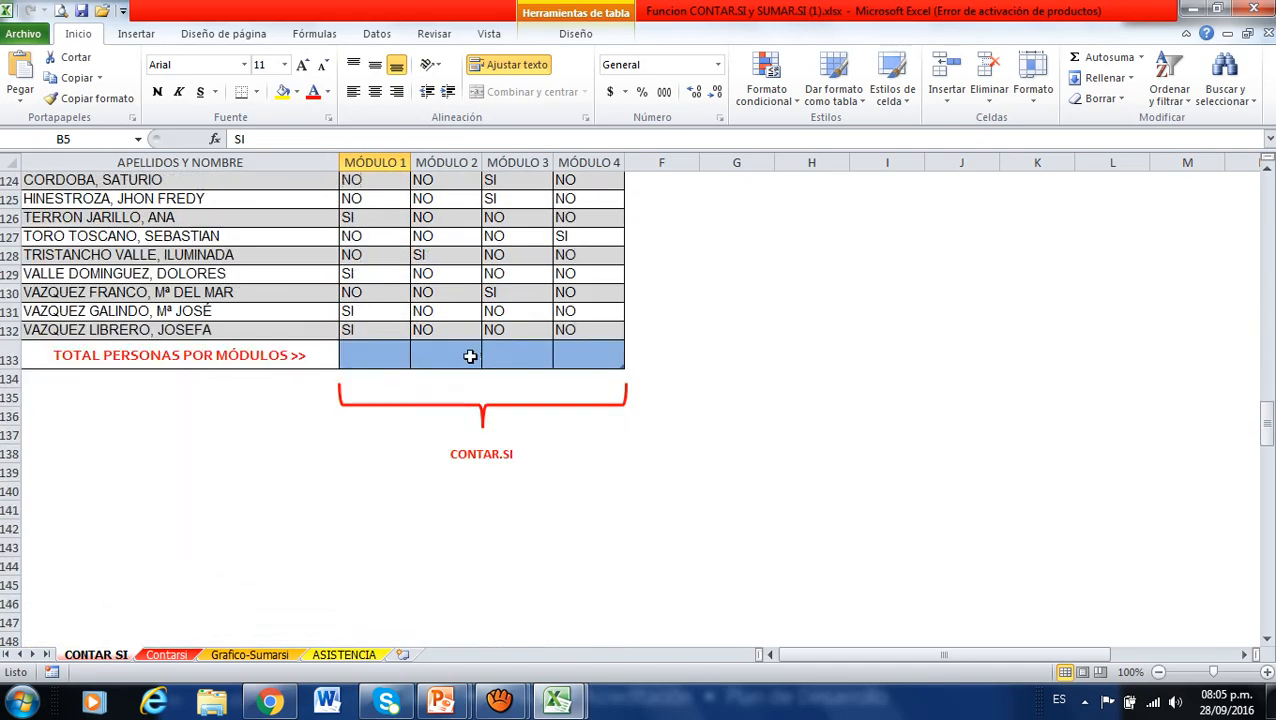
{"action": "scroll", "coordinate": [445, 358], "scroll_direction": "up", "scroll_amount": 1}
{"action": "left_click", "coordinate": [380, 407]}
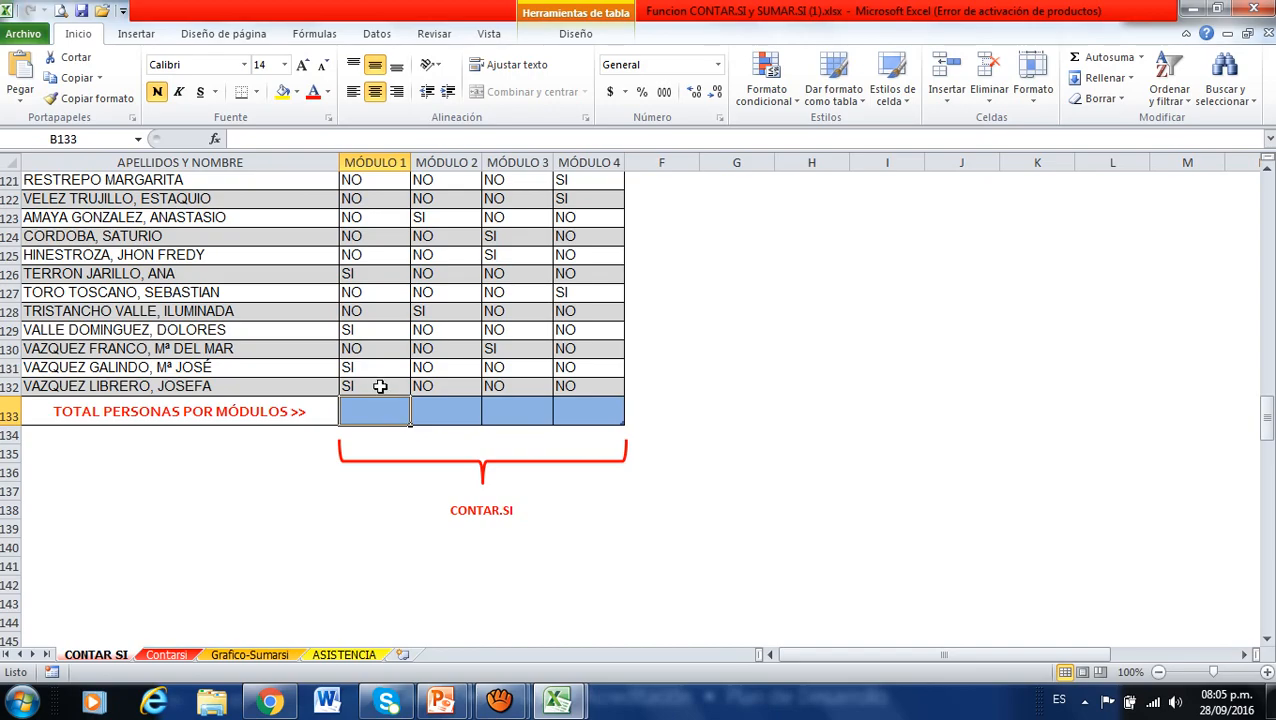
{"action": "scroll", "coordinate": [377, 387], "scroll_direction": "up", "scroll_amount": 20}
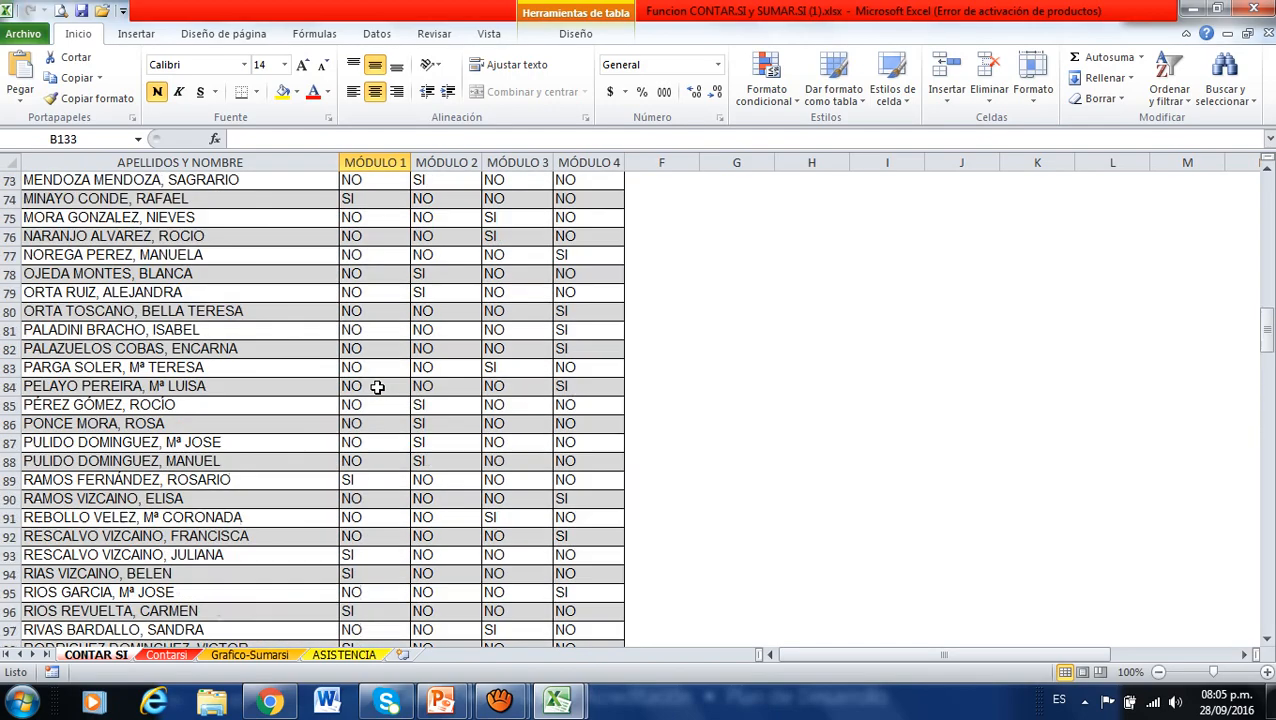
{"action": "scroll", "coordinate": [377, 387], "scroll_direction": "up", "scroll_amount": 17}
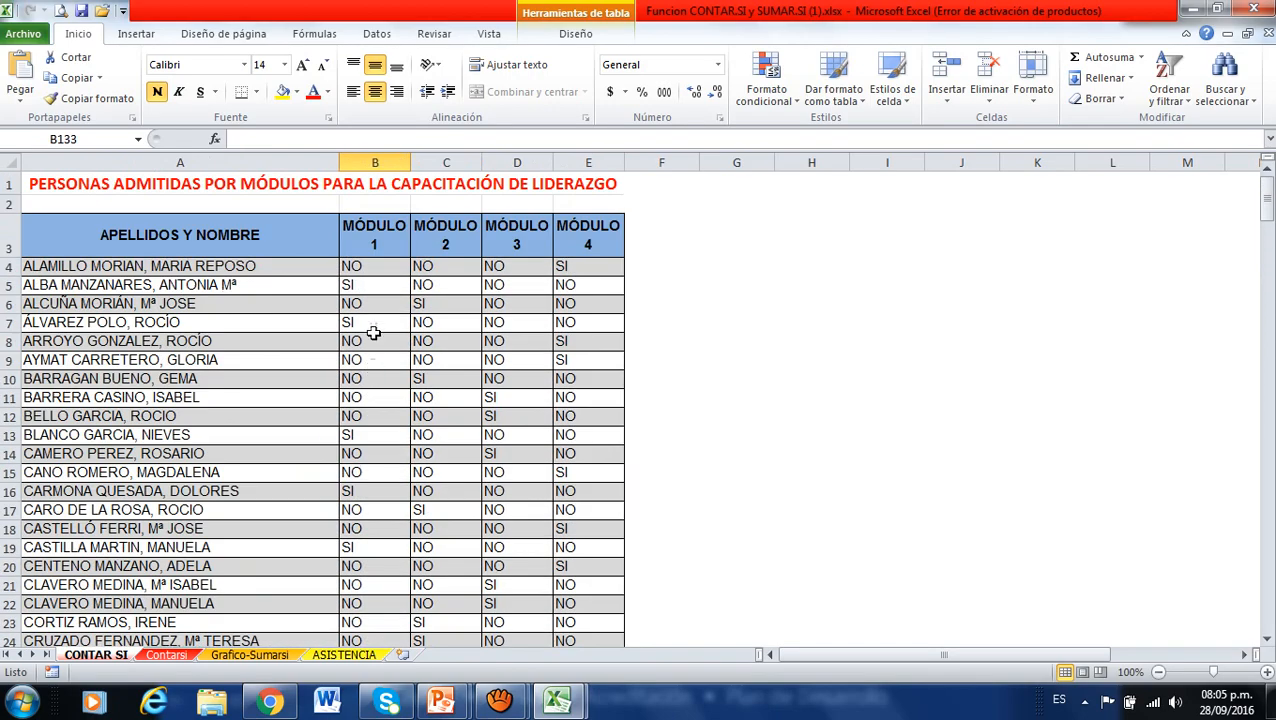
- Highlight the MÓDULO 1 answers B4:B132 and the MÓDULO 2 answers C4:C132, and review them down to the TOTAL PERSONAS POR MÓDULOS row
{"action": "left_click_drag", "start_coordinate": [382, 274], "coordinate": [388, 574]}
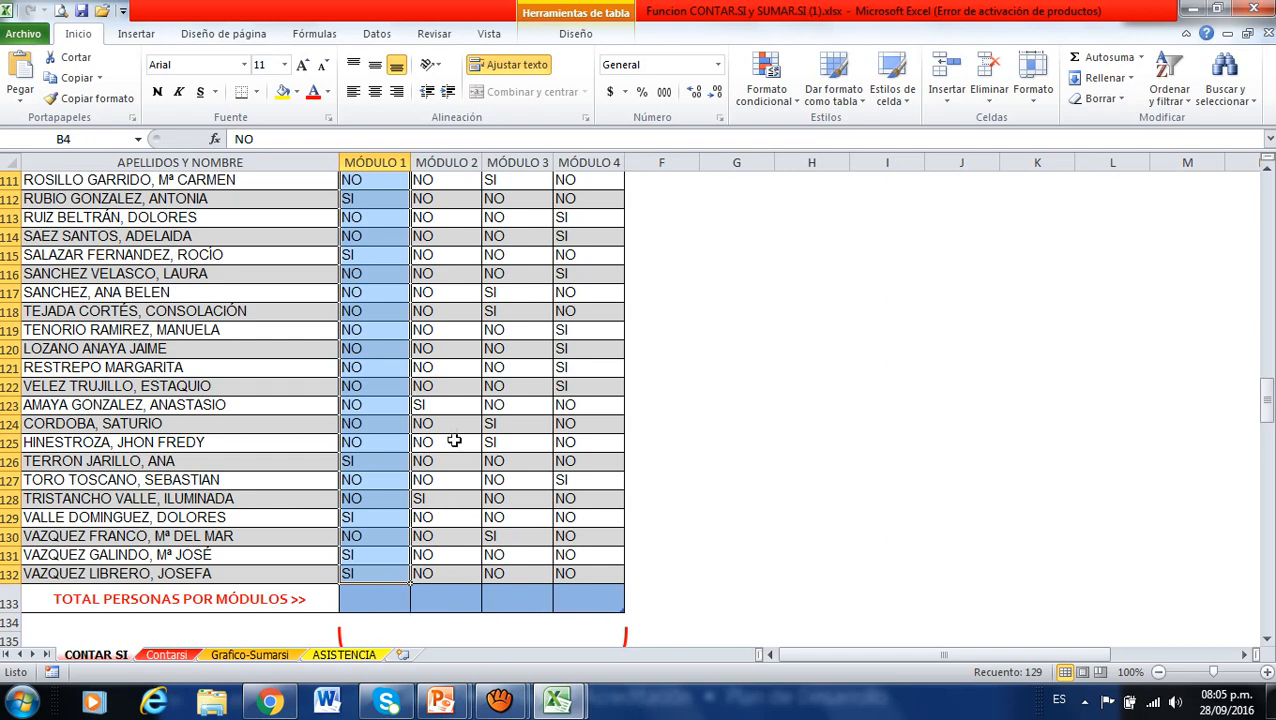
{"action": "left_click", "coordinate": [451, 573]}
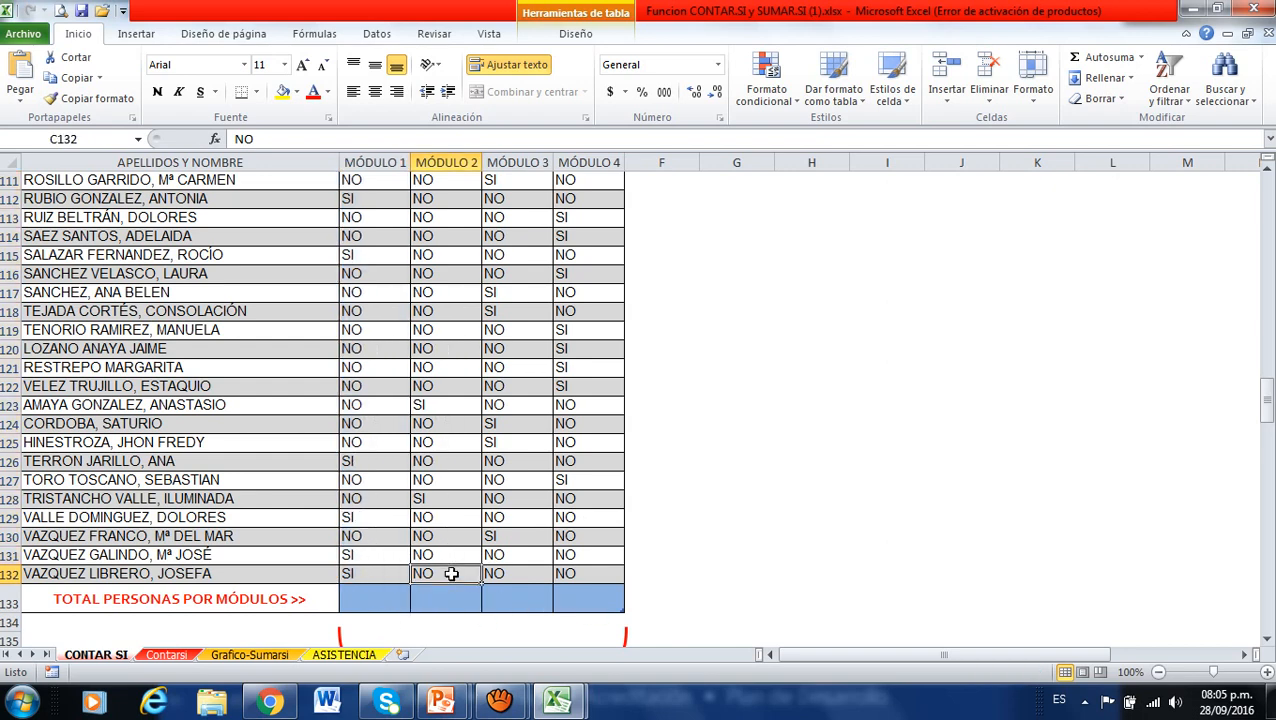
{"action": "key", "text": "ctrl+shift+Up"}
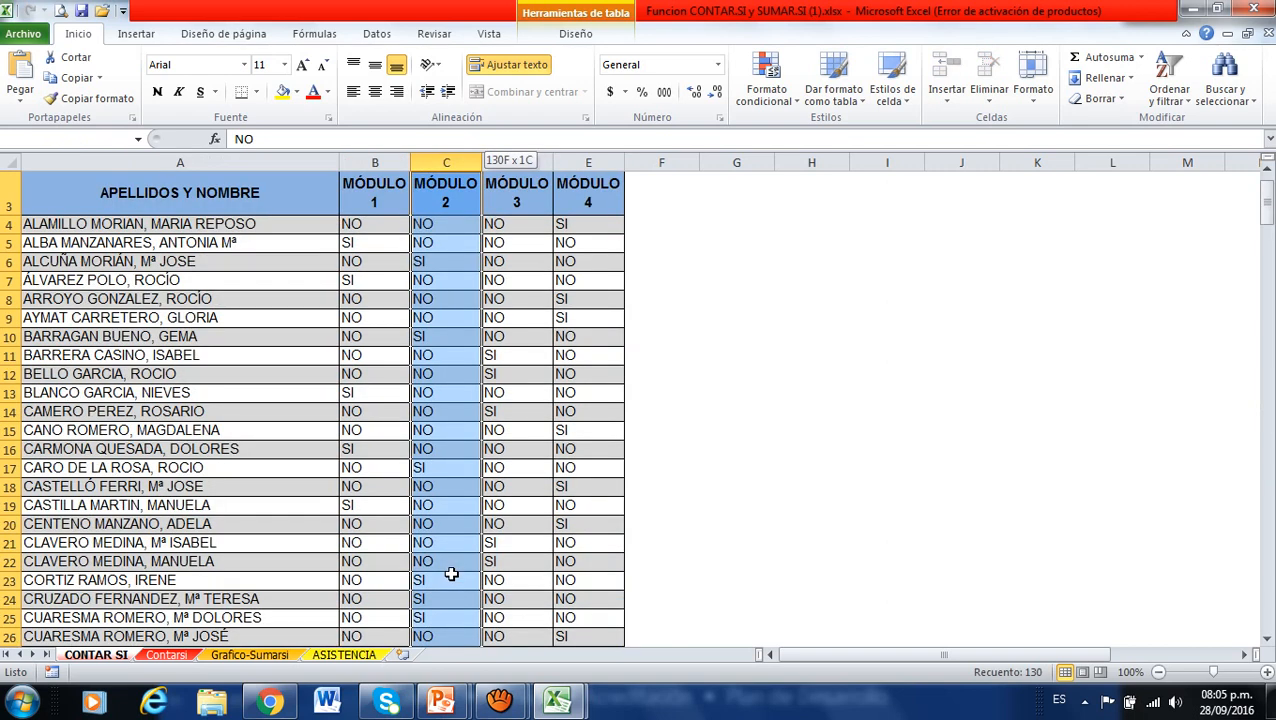
{"action": "key", "text": "shift+Down"}
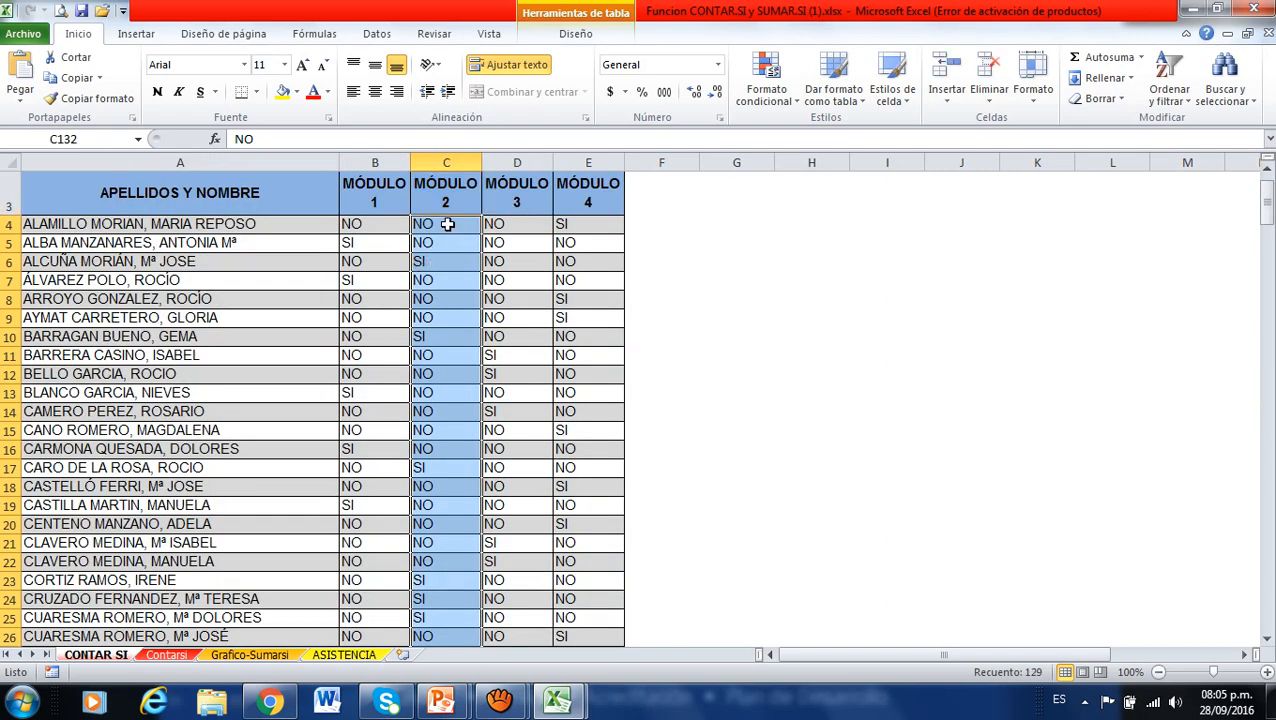
{"action": "scroll", "coordinate": [454, 230], "scroll_direction": "down", "scroll_amount": 20}
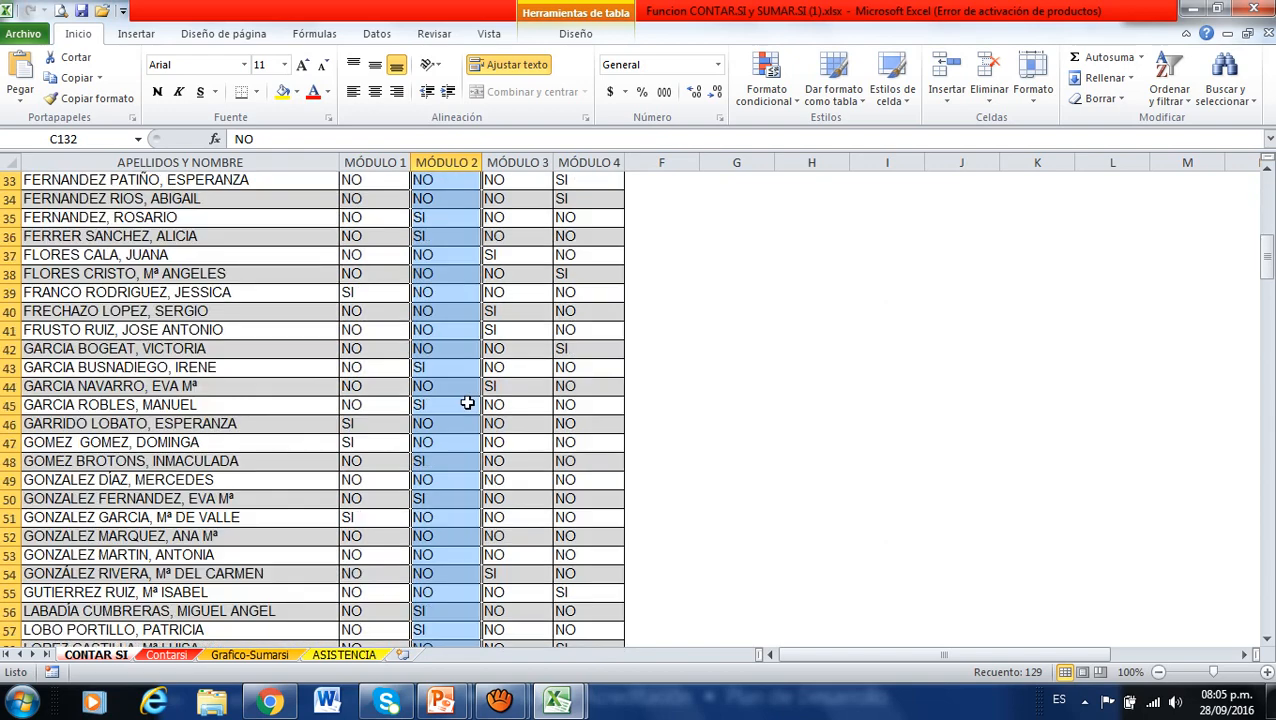
{"action": "scroll", "coordinate": [442, 509], "scroll_direction": "down", "scroll_amount": 12}
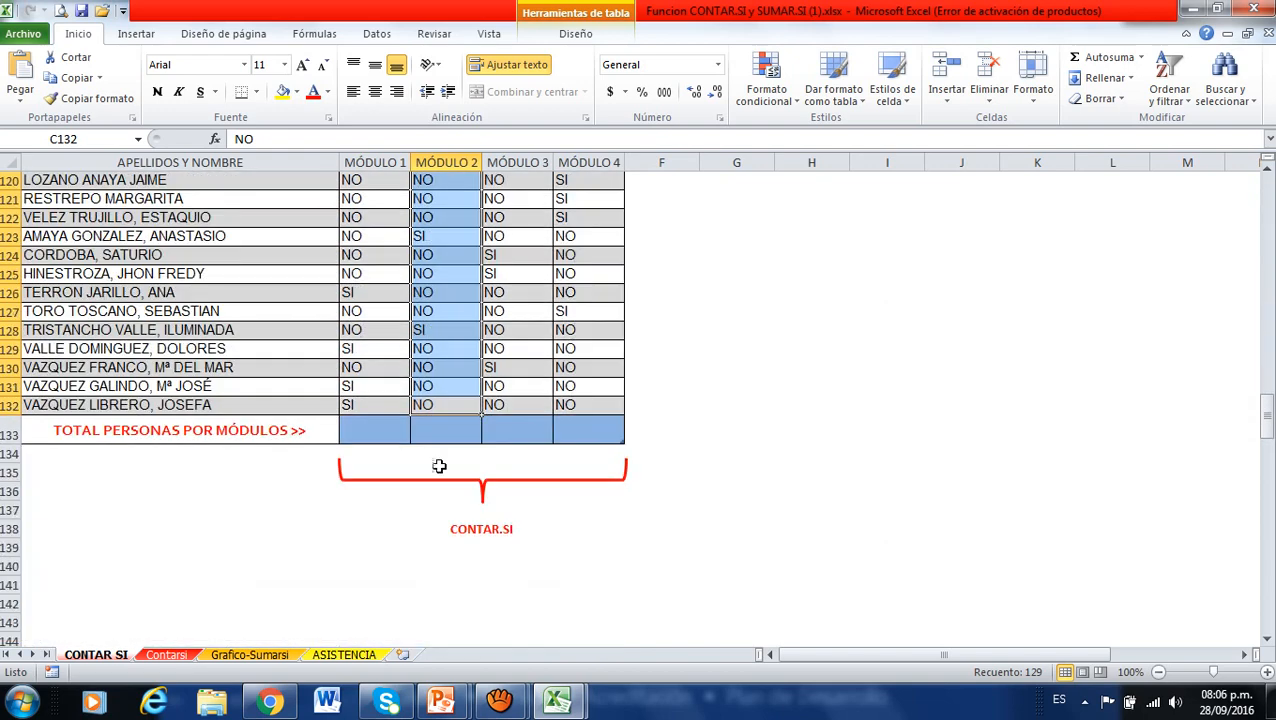
{"action": "scroll", "coordinate": [441, 427], "scroll_direction": "up", "scroll_amount": 1}
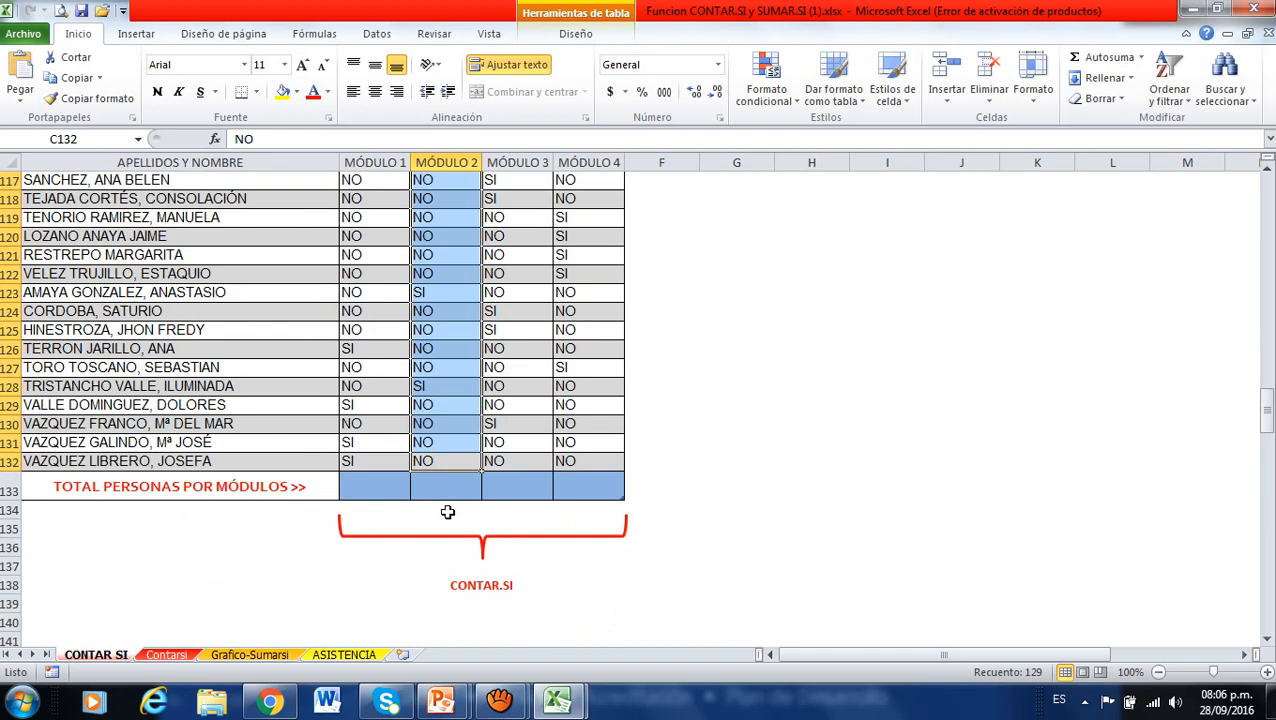
{"action": "left_click", "coordinate": [722, 481]}
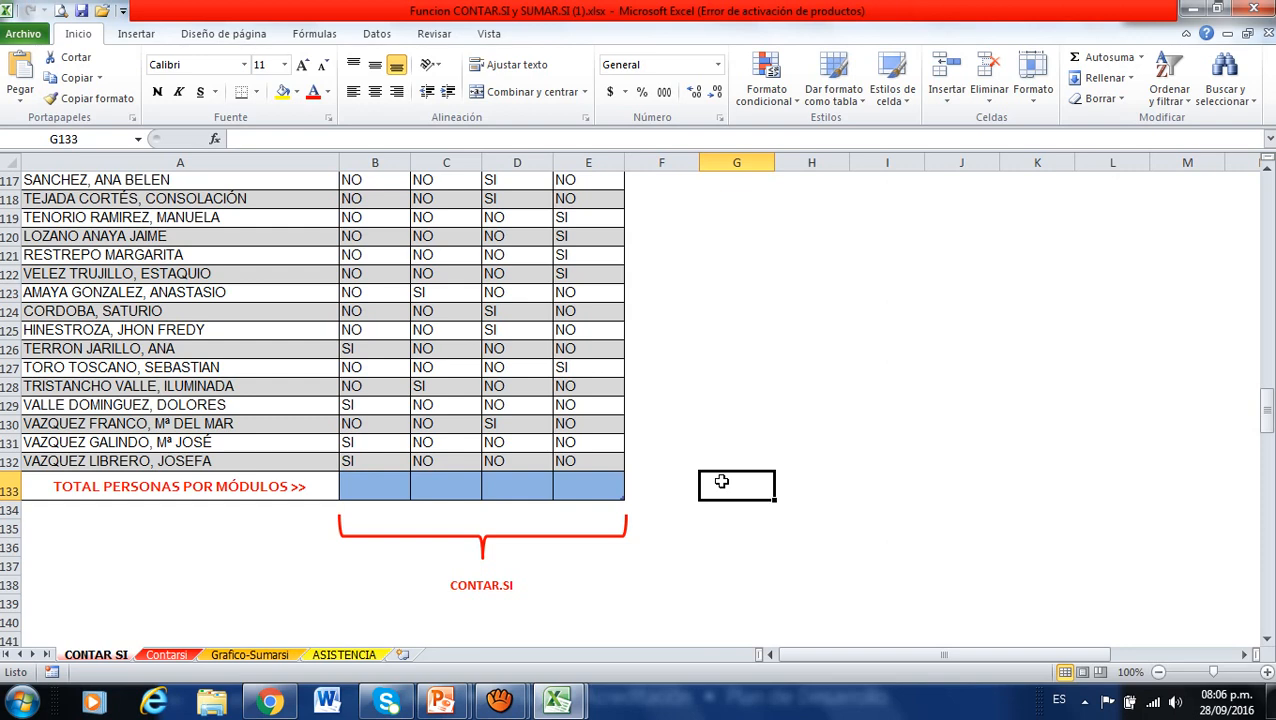
- Open the Contarsi sheet and examine the weekday headings, the CONVENCIONES table and Máquina 1's Días con fallas and Días sin fallas cells
{"action": "left_click", "coordinate": [168, 655]}
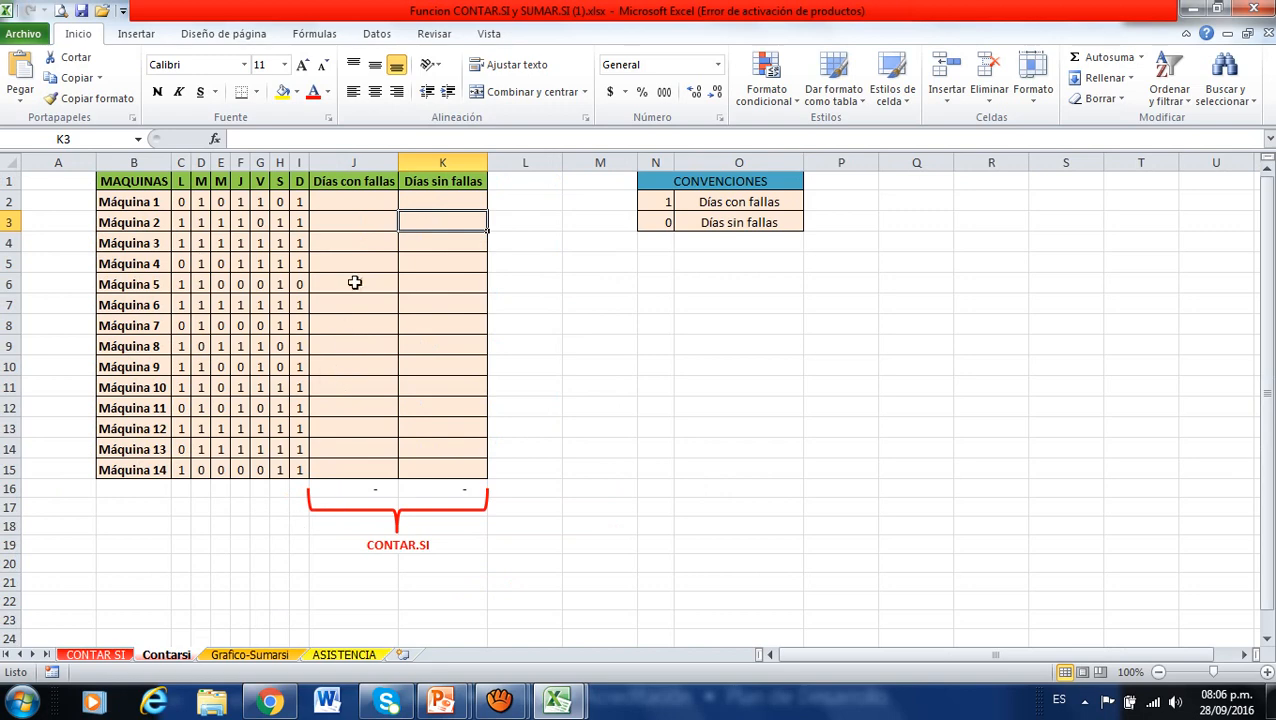
{"action": "left_click", "coordinate": [346, 198]}
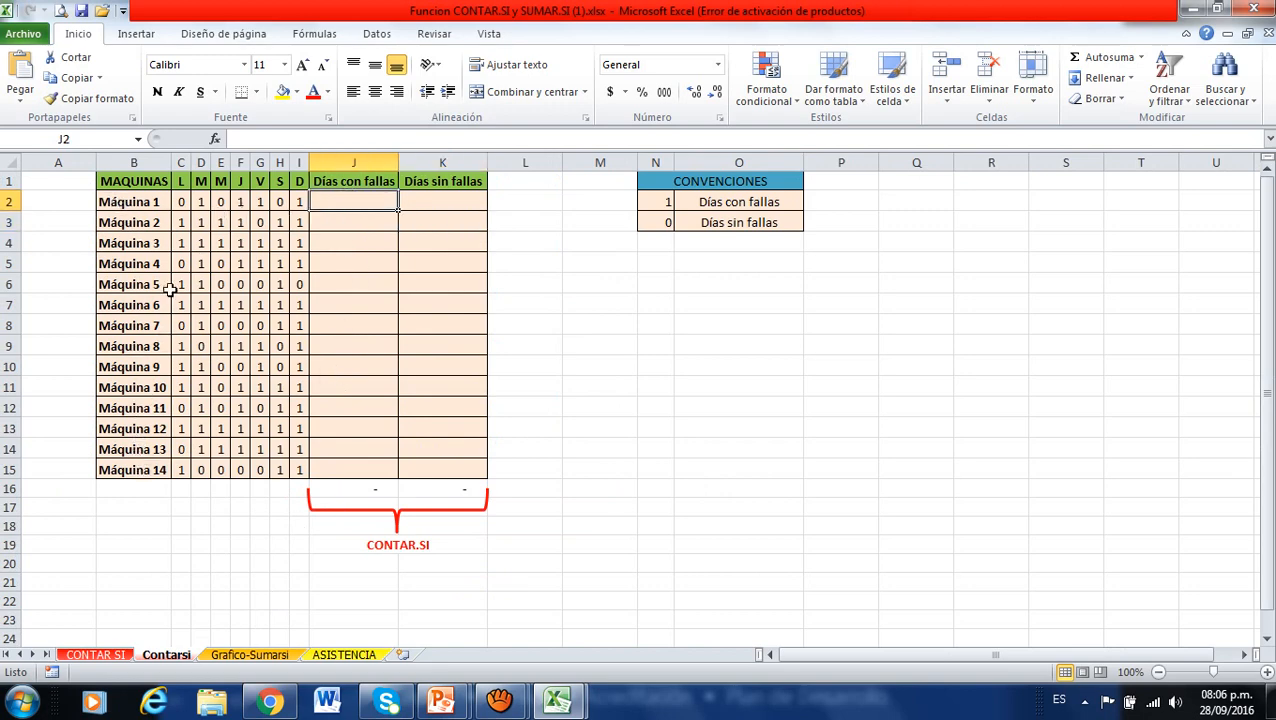
{"action": "left_click", "coordinate": [183, 182]}
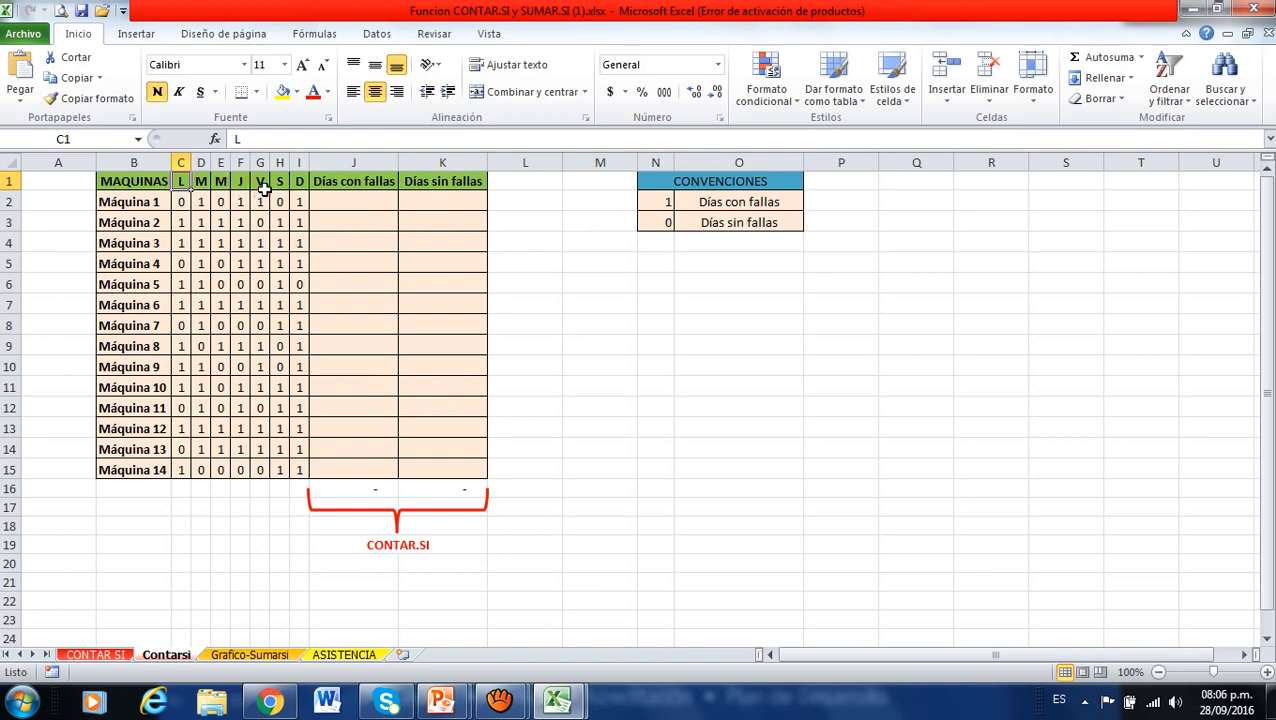
{"action": "left_click", "coordinate": [358, 200]}
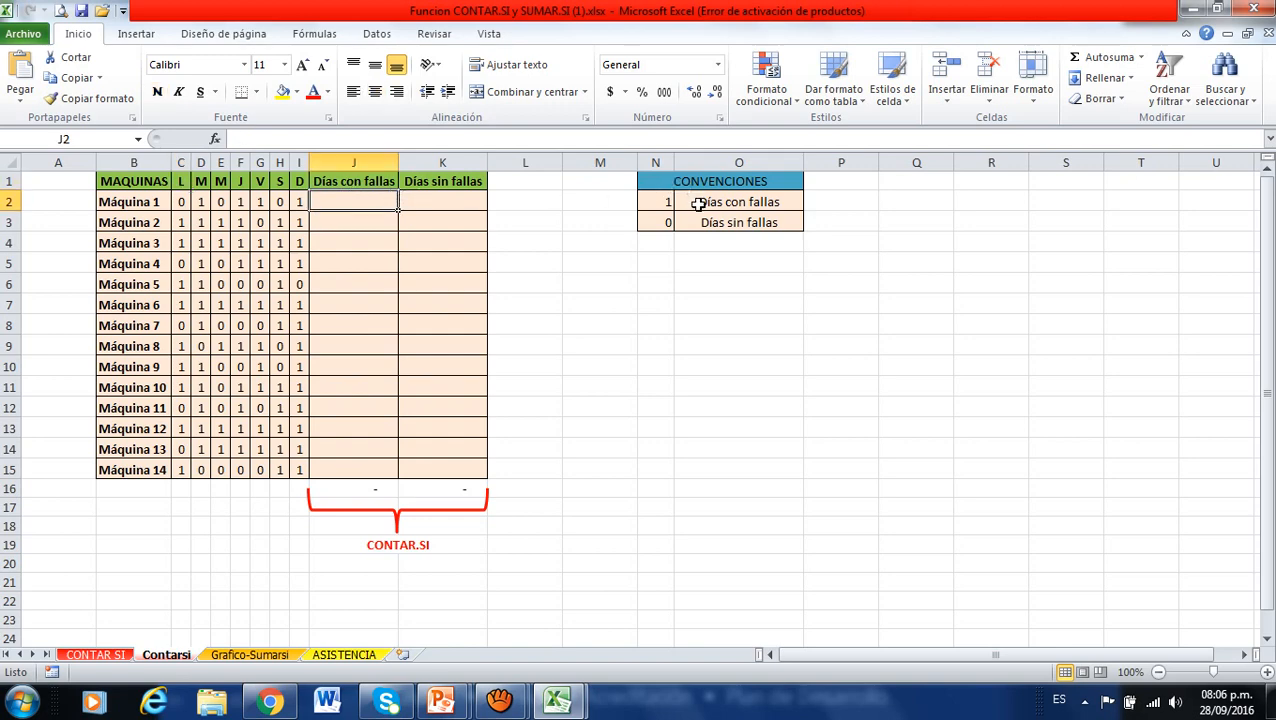
{"action": "left_click", "coordinate": [450, 199]}
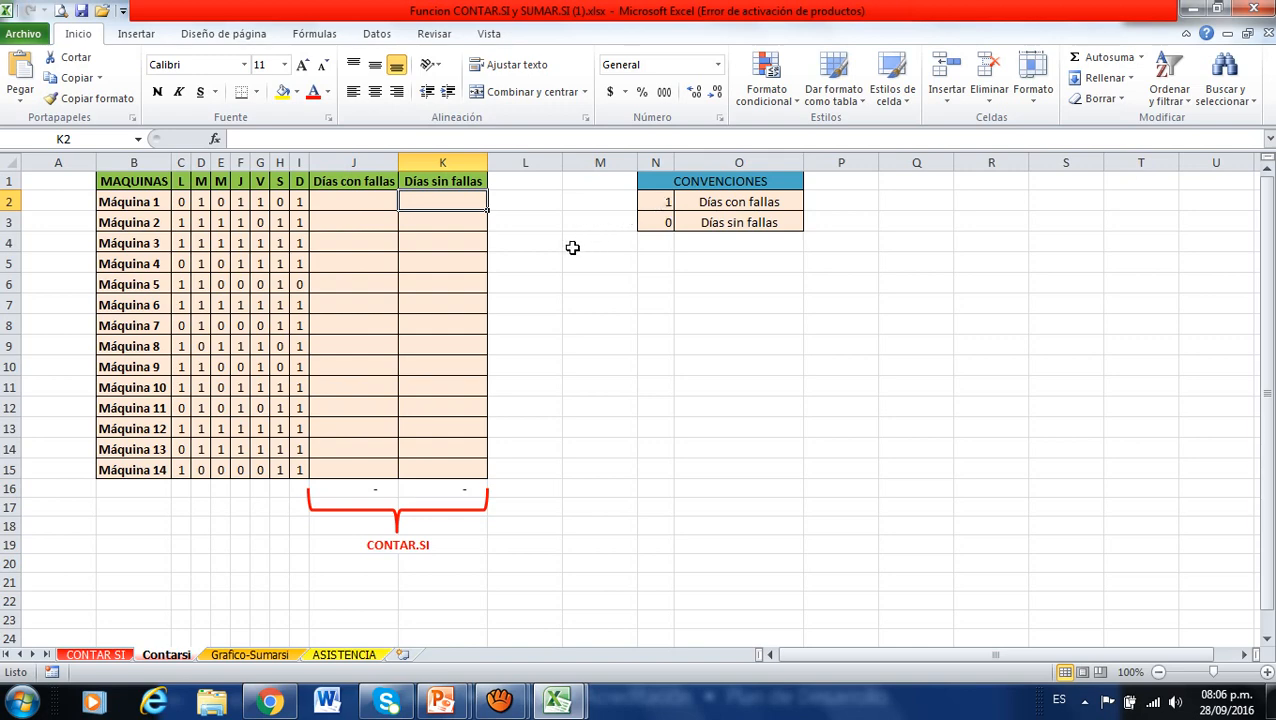
{"action": "left_click", "coordinate": [386, 199]}
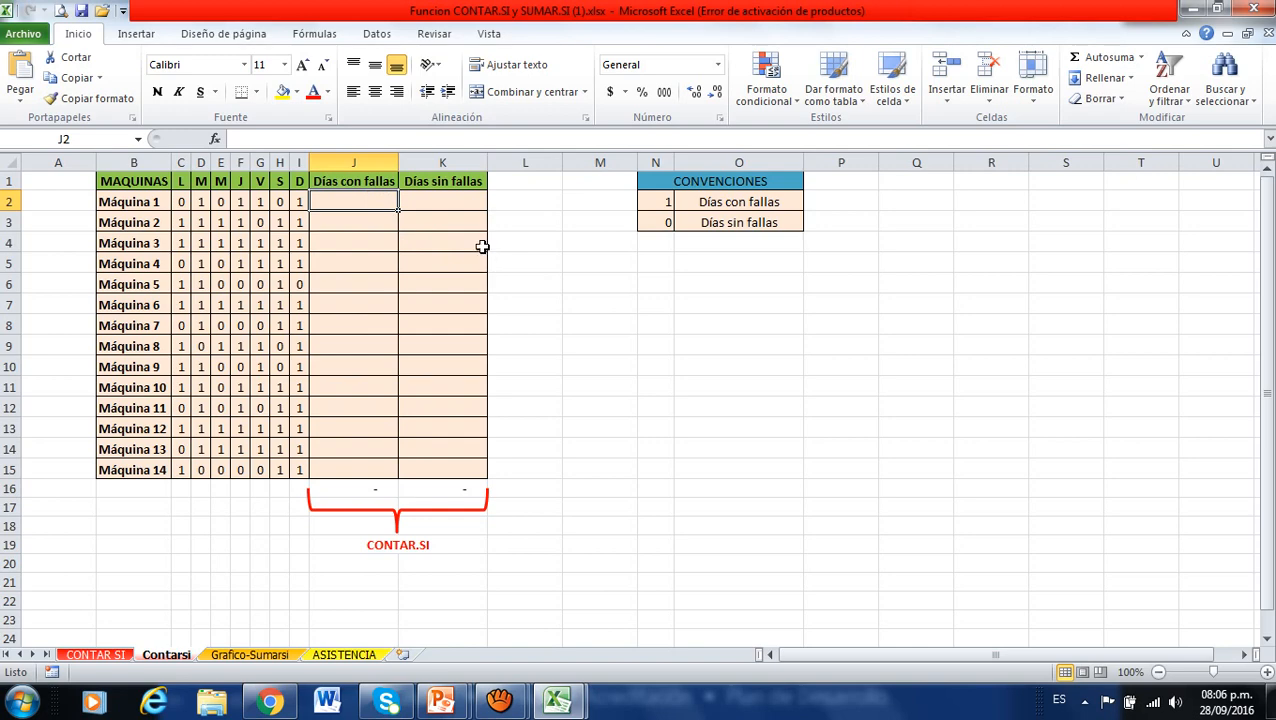
- Highlight Máquina 1's weekday values C2:I2 as the range to count for cells J2 and K2
{"action": "left_click", "coordinate": [297, 202]}
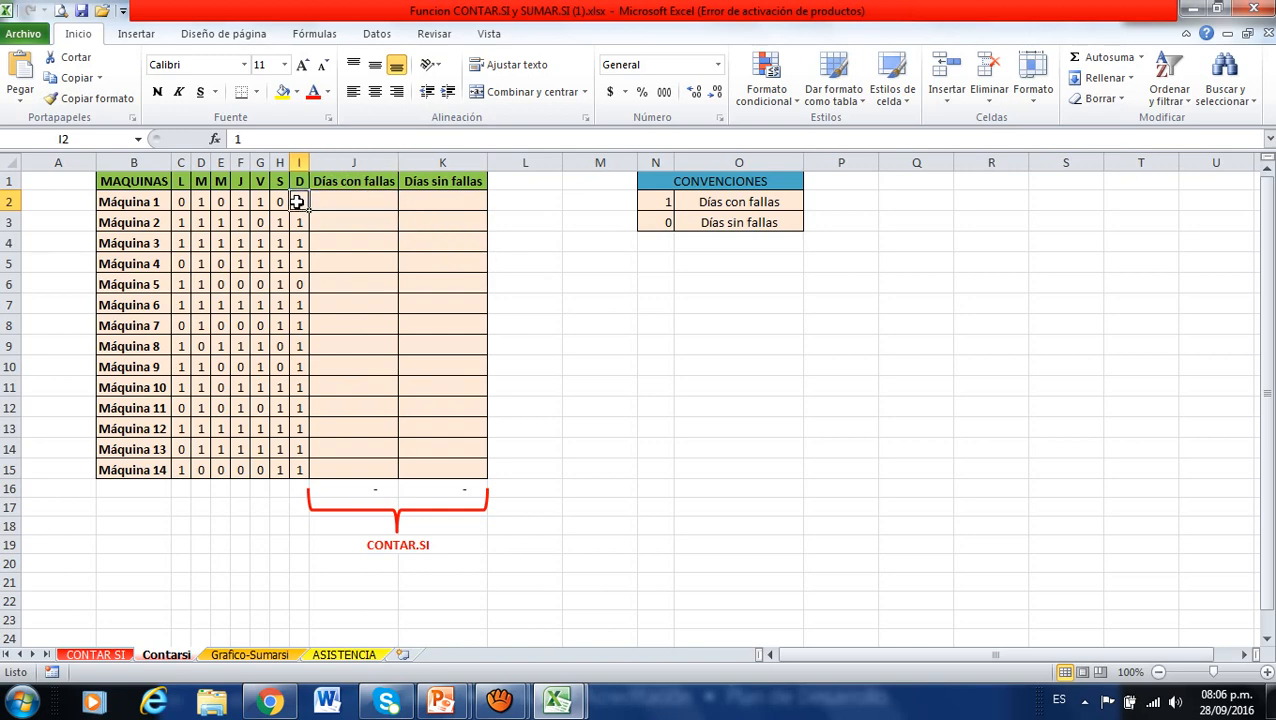
{"action": "left_click_drag", "start_coordinate": [297, 202], "coordinate": [182, 204]}
{"action": "left_click", "coordinate": [357, 203]}
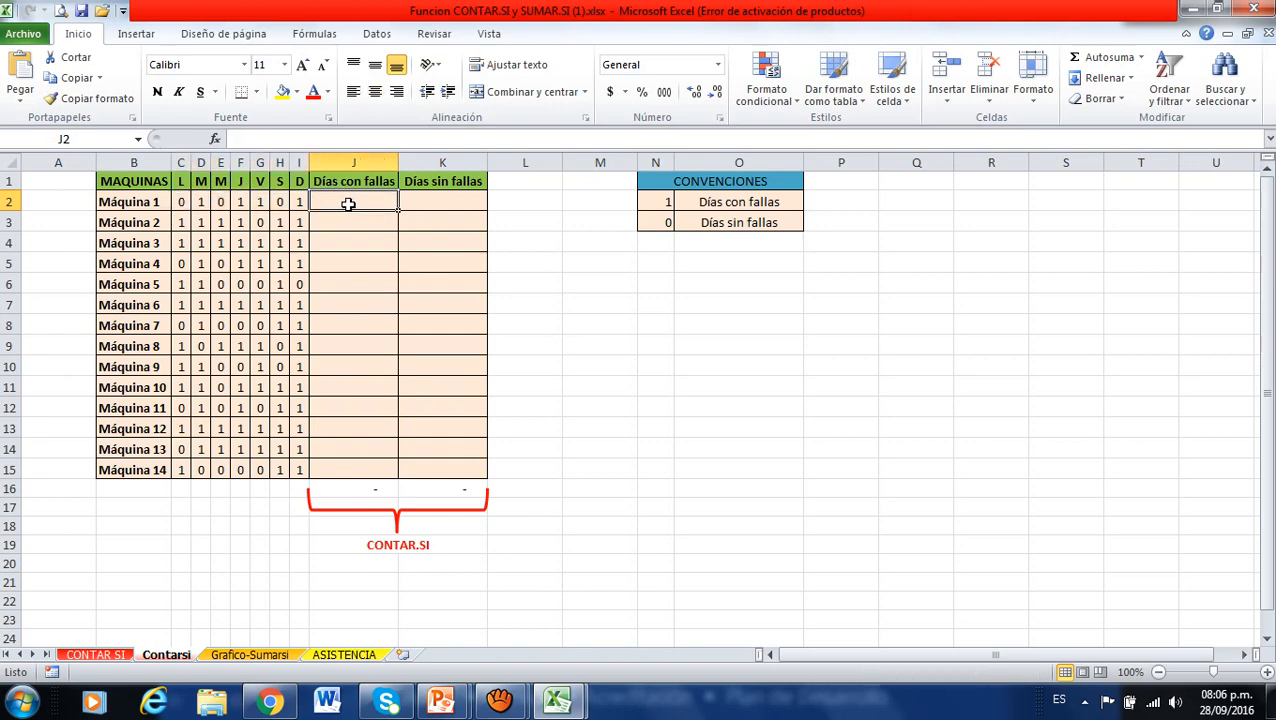
{"action": "left_click_drag", "start_coordinate": [300, 201], "coordinate": [183, 203]}
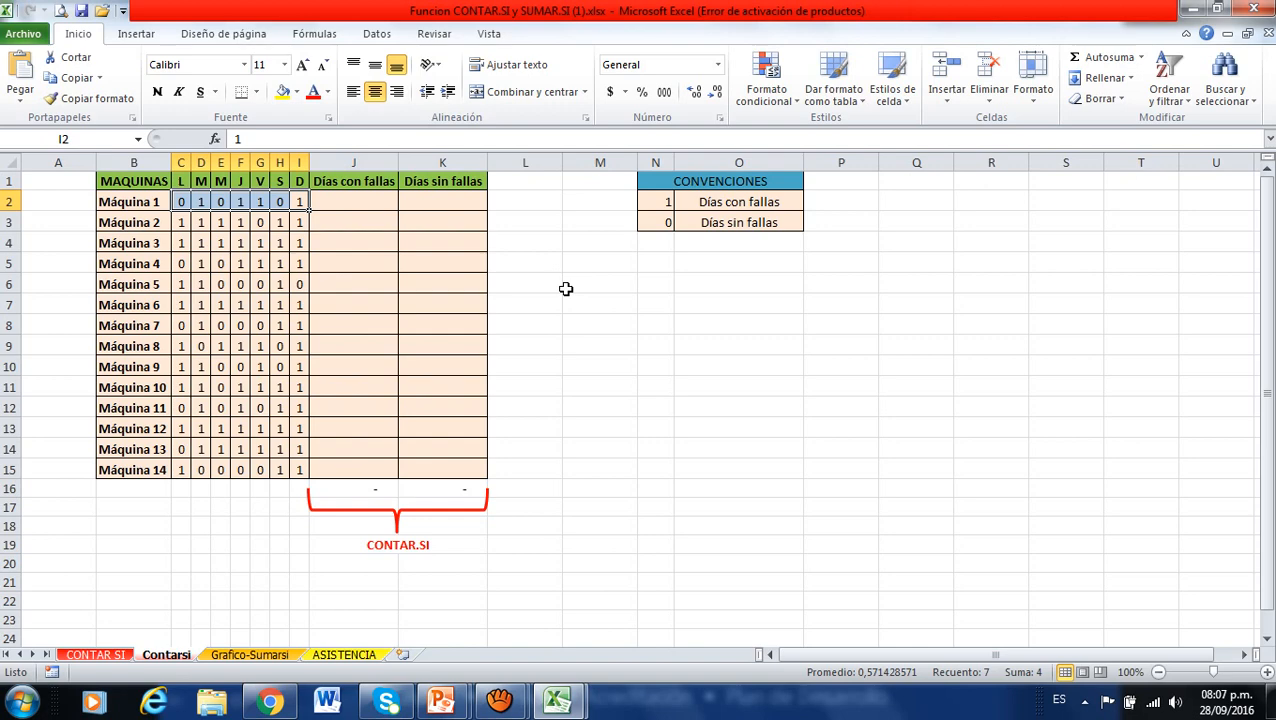
{"action": "left_click", "coordinate": [458, 200]}
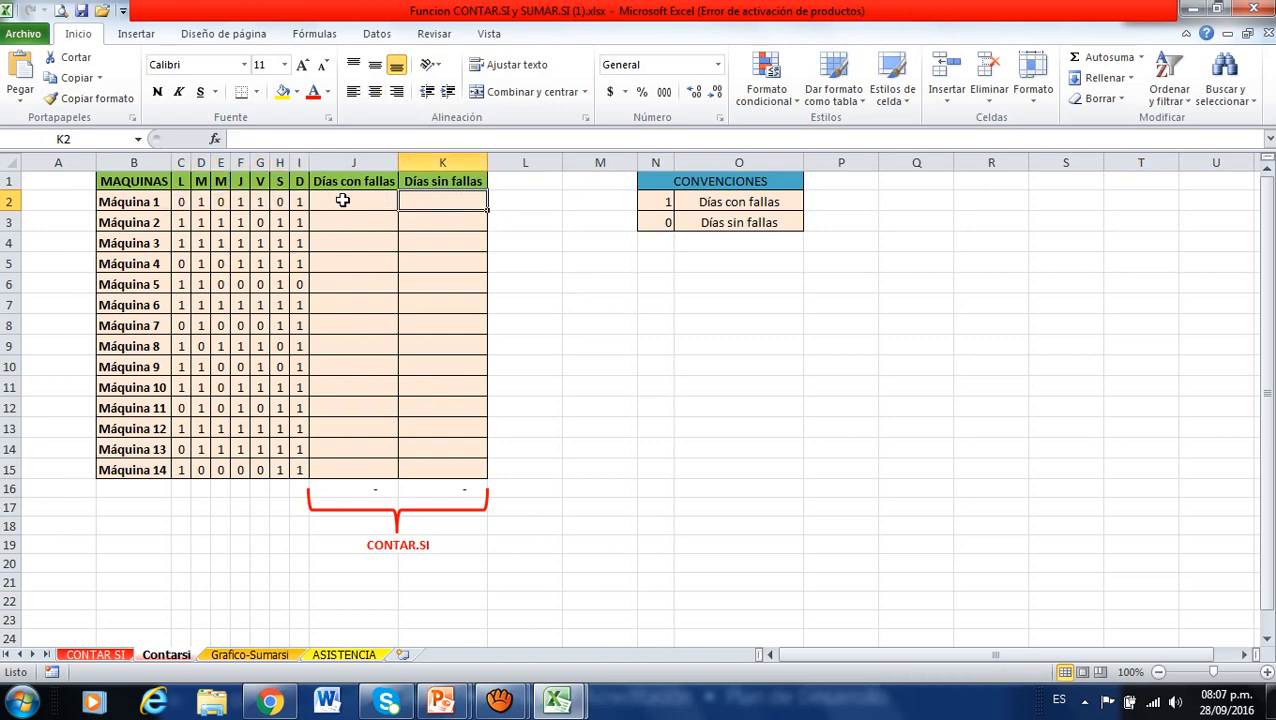
{"action": "left_click_drag", "start_coordinate": [299, 201], "coordinate": [182, 201]}
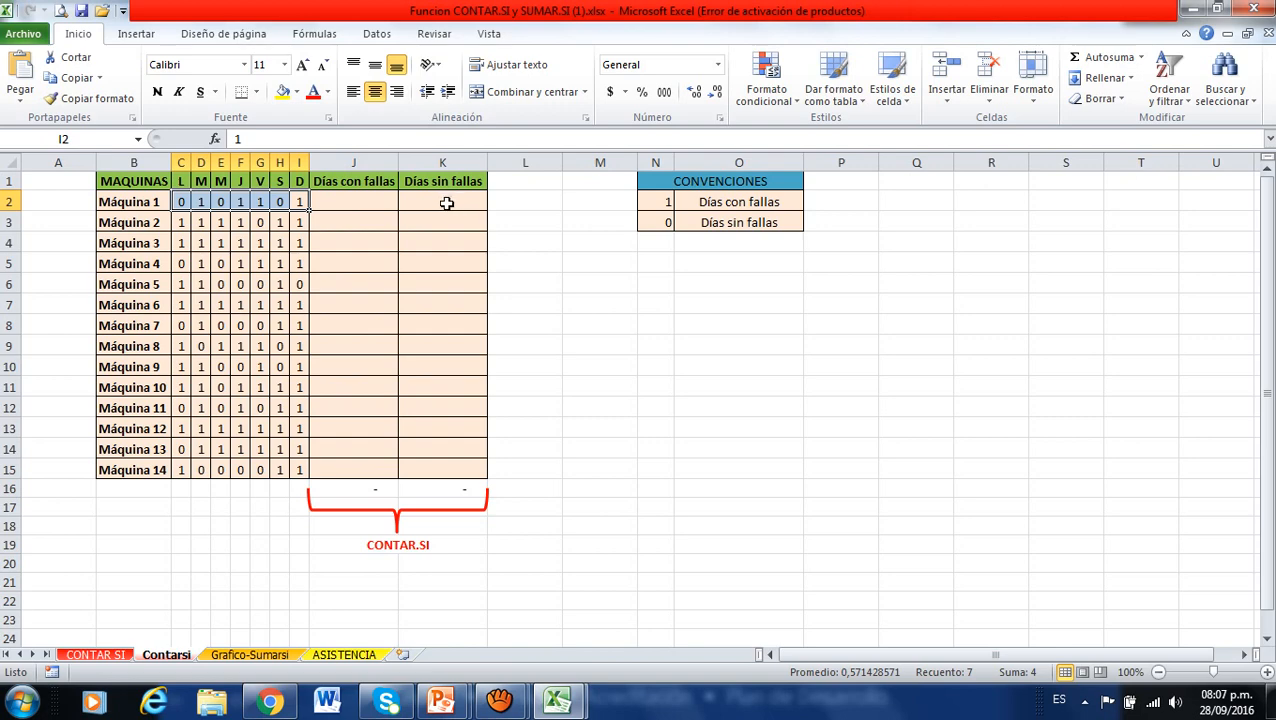
- Open the Grafico-Sumarsi sheet, examine cell G3 and the SUMAR.SI formulas by year, and highlight the Año and Artículos Vendidos table F11:G18
{"action": "left_click", "coordinate": [247, 655]}
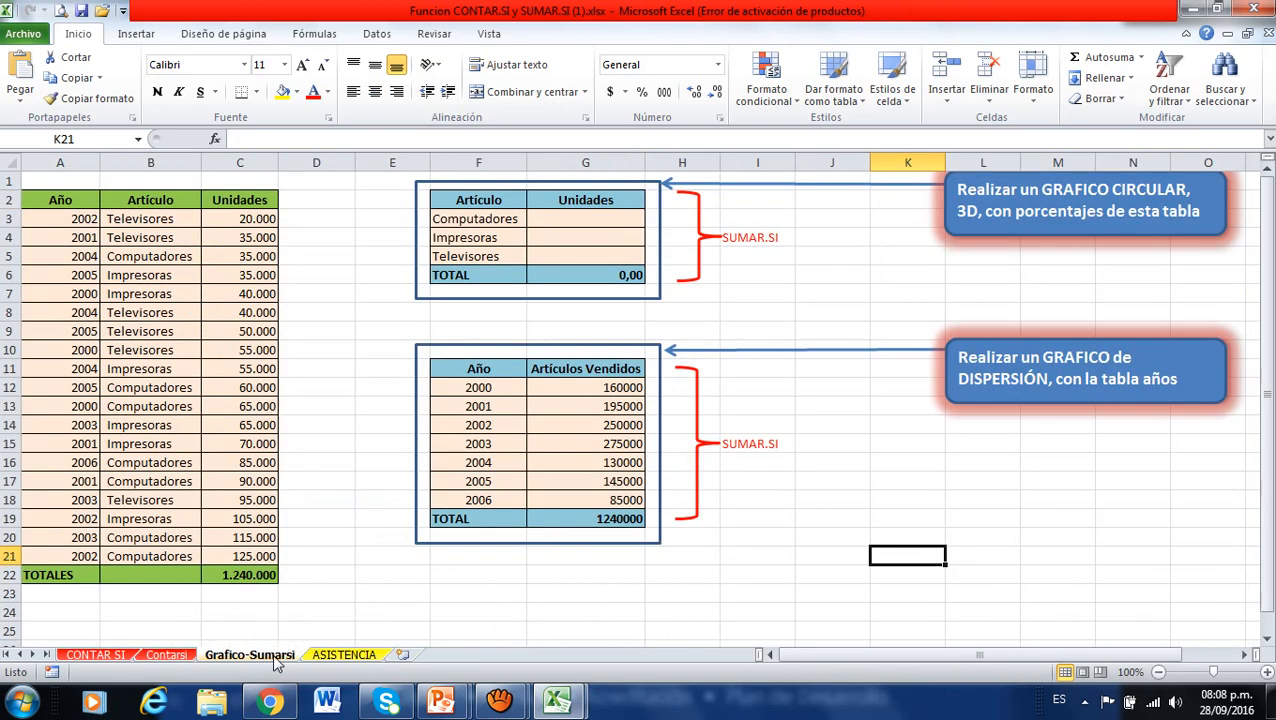
{"action": "left_click", "coordinate": [578, 217]}
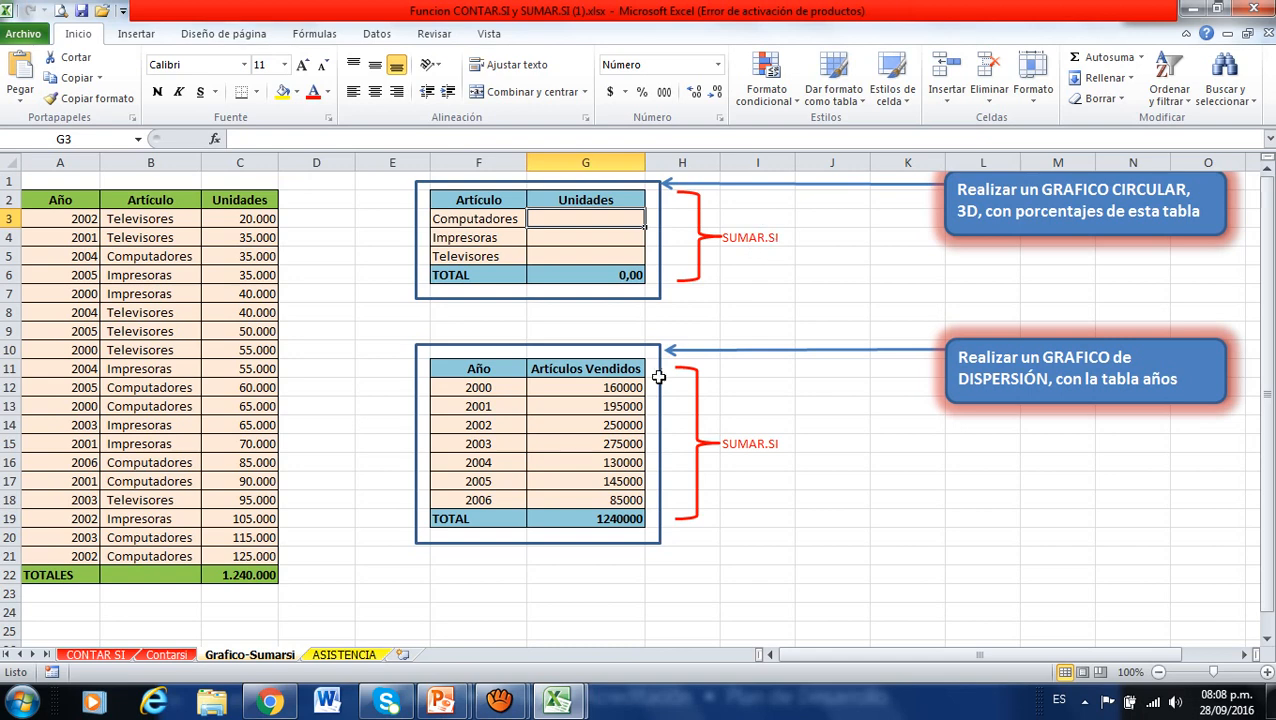
{"action": "left_click", "coordinate": [620, 405]}
{"action": "left_click", "coordinate": [612, 446]}
{"action": "left_click", "coordinate": [598, 484]}
{"action": "left_click", "coordinate": [596, 446]}
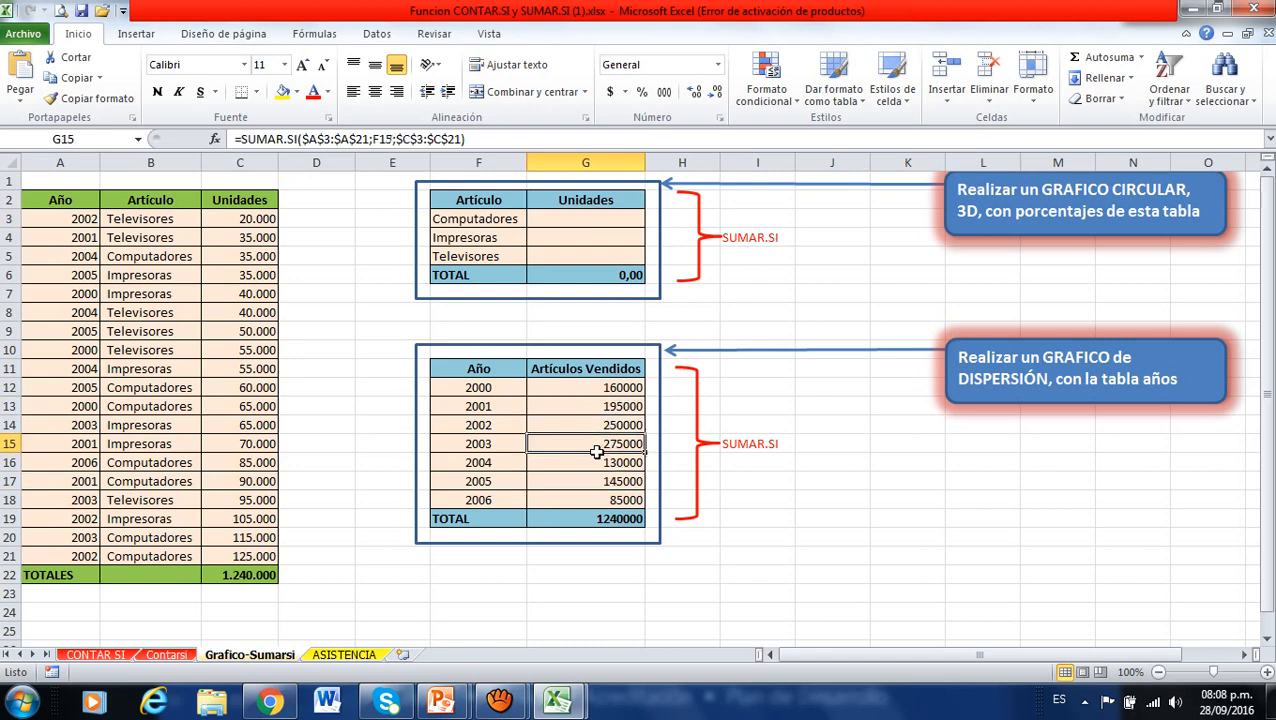
{"action": "left_click", "coordinate": [593, 406]}
{"action": "left_click", "coordinate": [602, 390]}
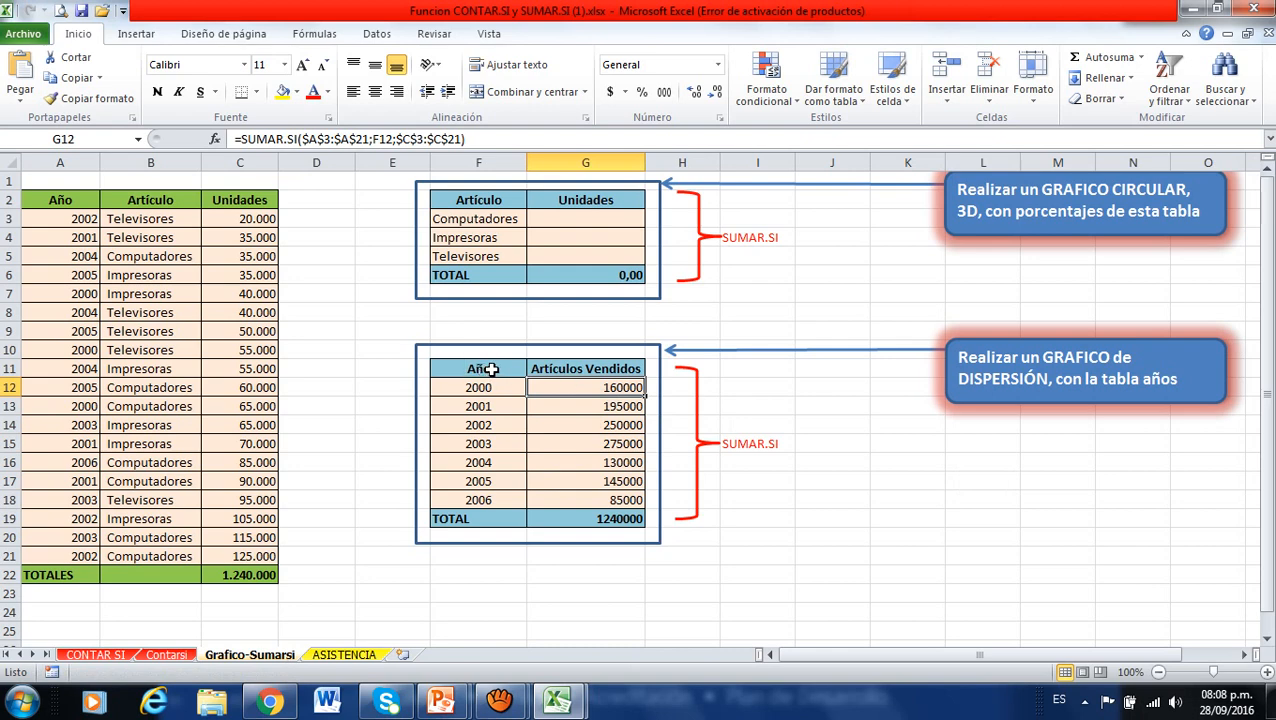
{"action": "left_click_drag", "start_coordinate": [485, 371], "coordinate": [593, 498]}
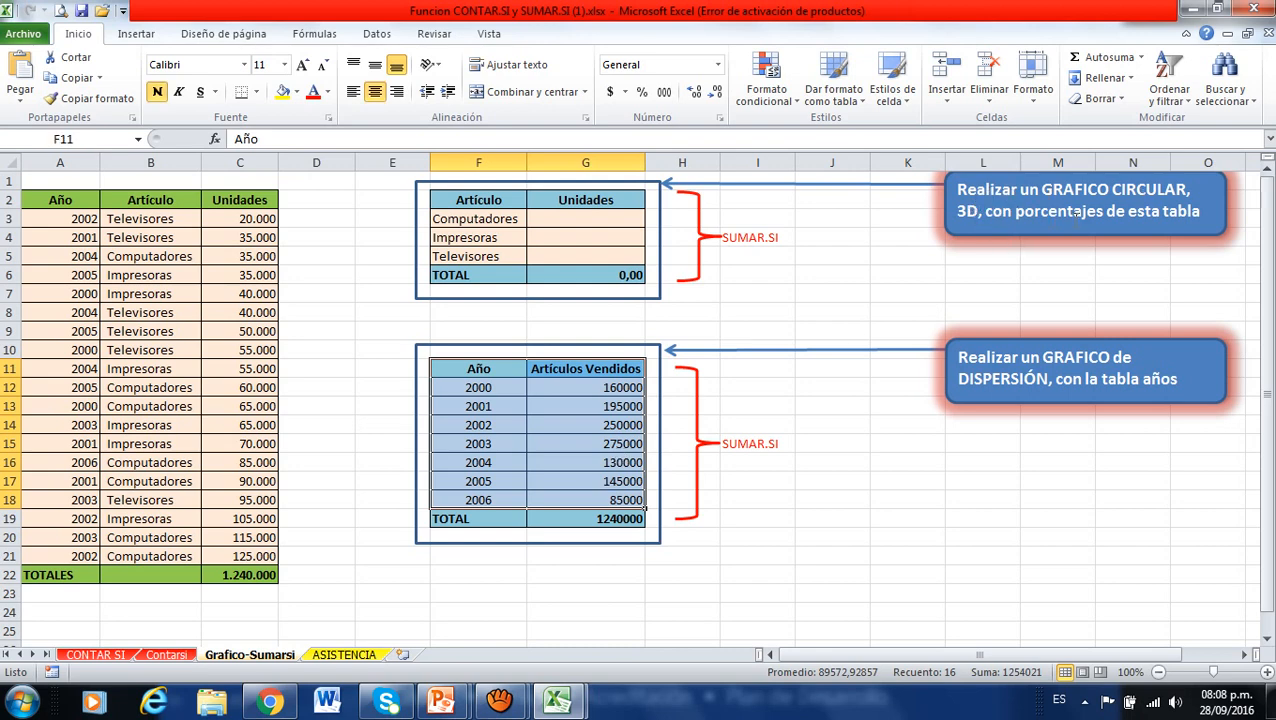
- Delete the callout asking for a DISPERSIÓN chart of the years table, together with its arrow
{"action": "left_click", "coordinate": [1010, 356]}
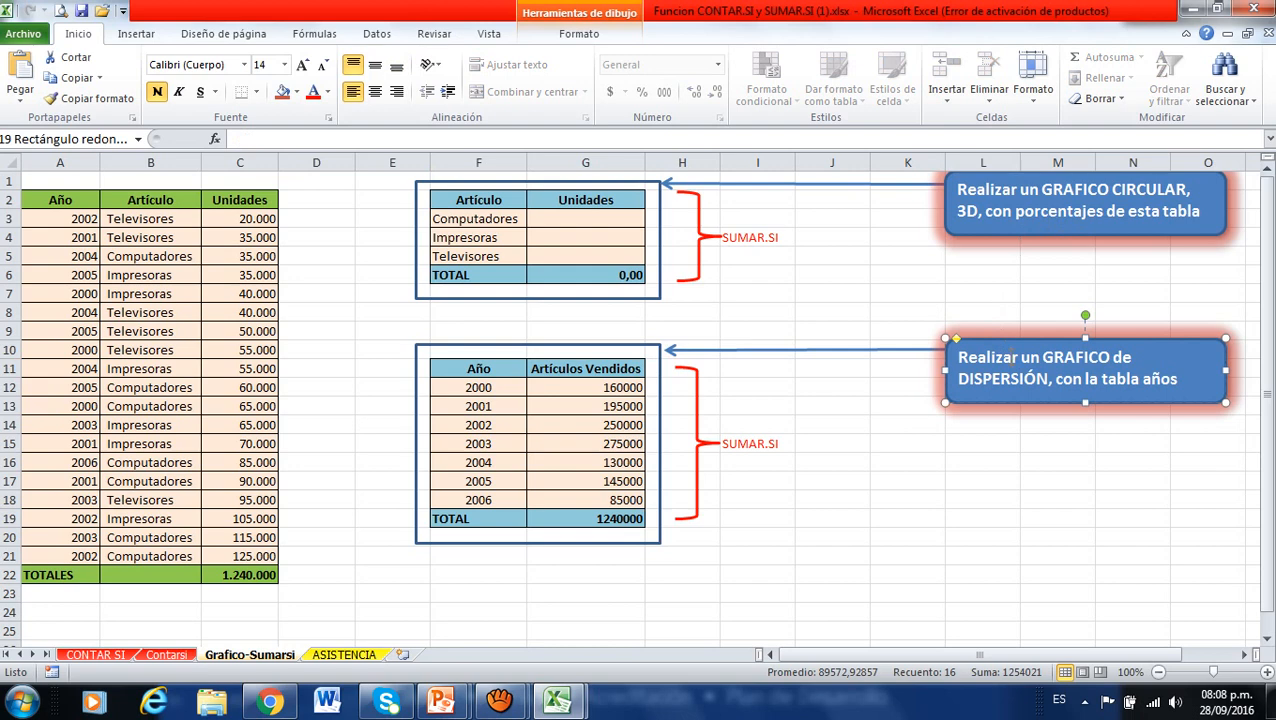
{"action": "key", "text": "BackSpace"}
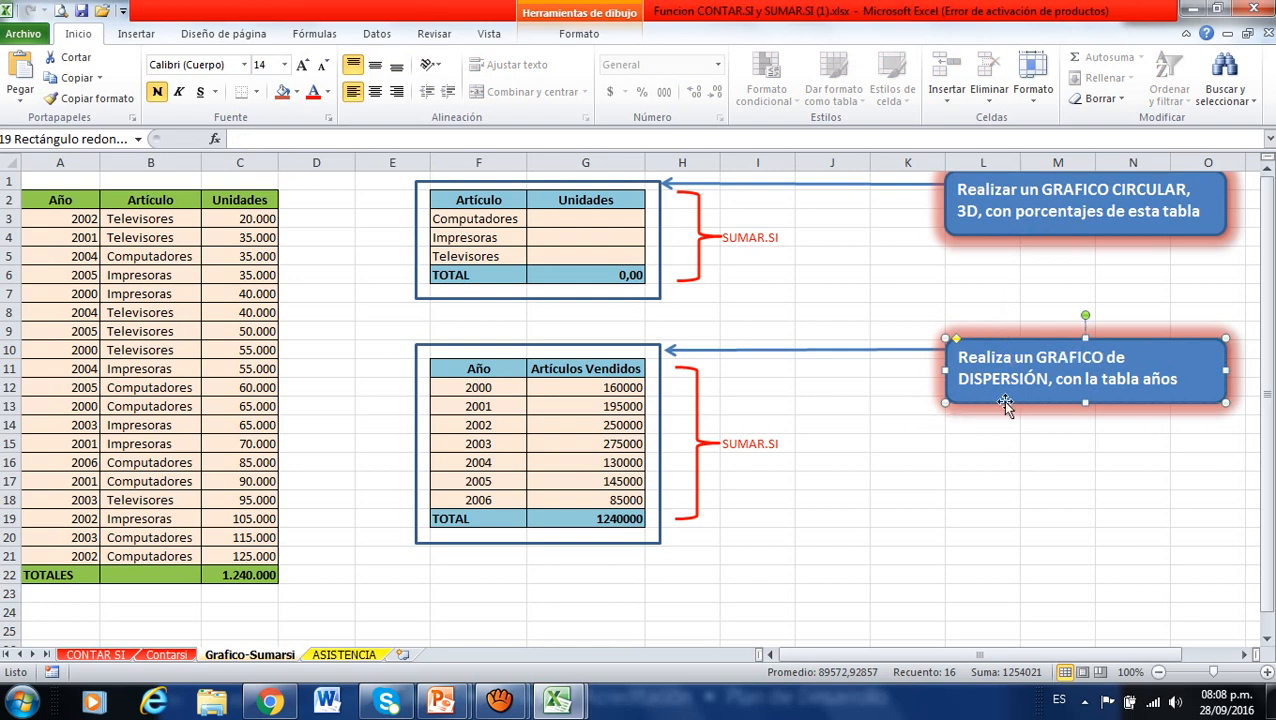
{"action": "key", "text": "Delete"}
{"action": "left_click", "coordinate": [912, 350]}
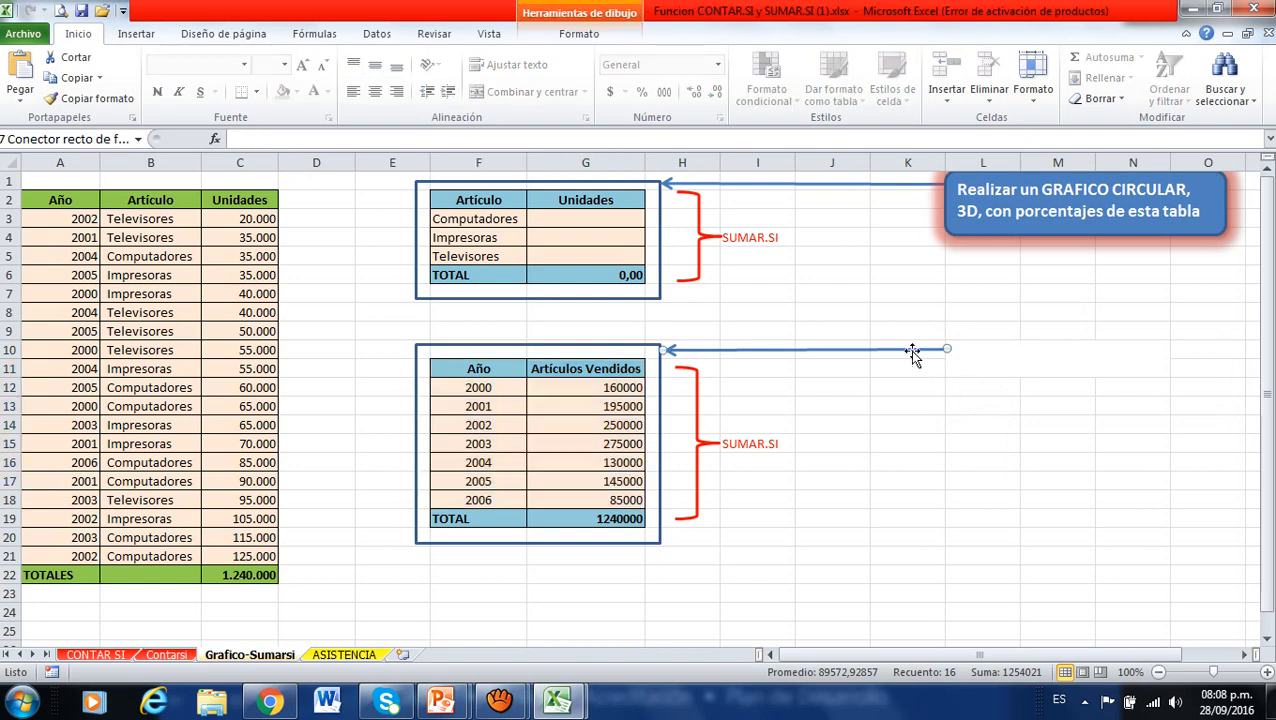
{"action": "key", "text": "Delete"}
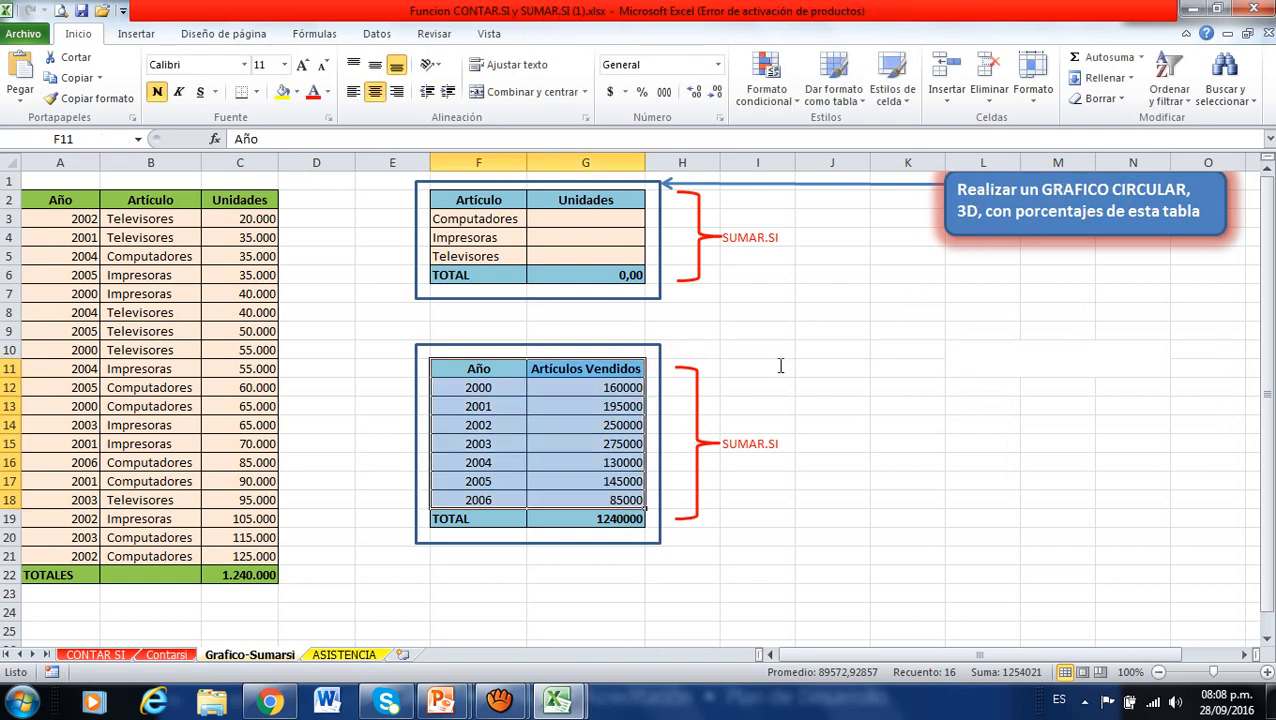
- Insert an exploded 3D pie chart from the years table F11:G18 and place it beside that table
{"action": "left_click", "coordinate": [830, 368]}
{"action": "left_click_drag", "start_coordinate": [515, 368], "coordinate": [594, 499]}
{"action": "left_click", "coordinate": [136, 33]}
{"action": "left_click", "coordinate": [457, 90]}
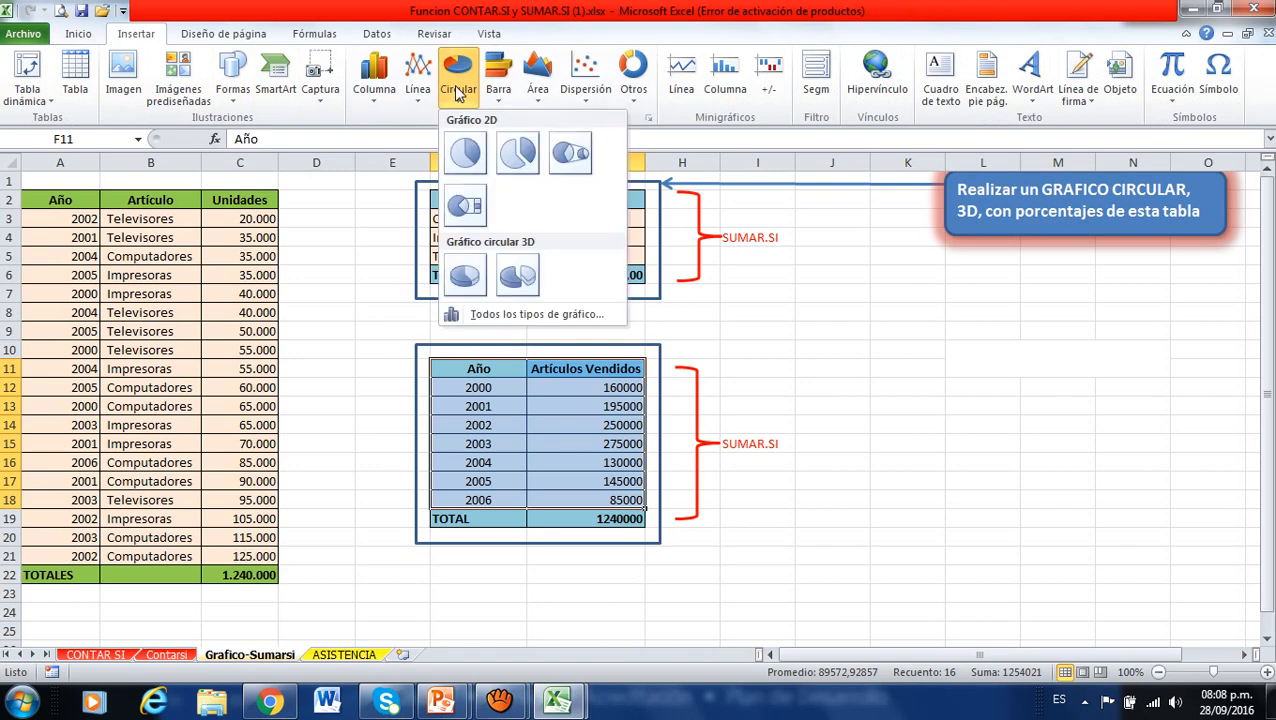
{"action": "left_click", "coordinate": [515, 278]}
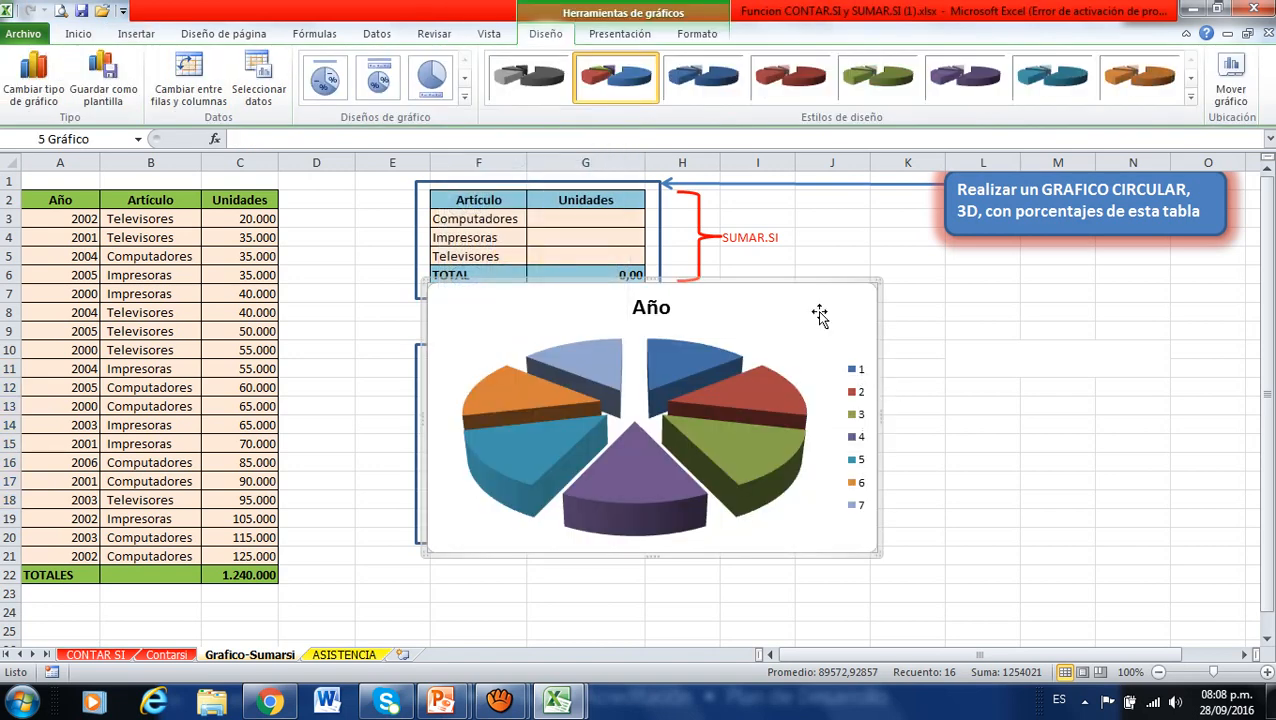
{"action": "left_click_drag", "start_coordinate": [817, 316], "coordinate": [1158, 400]}
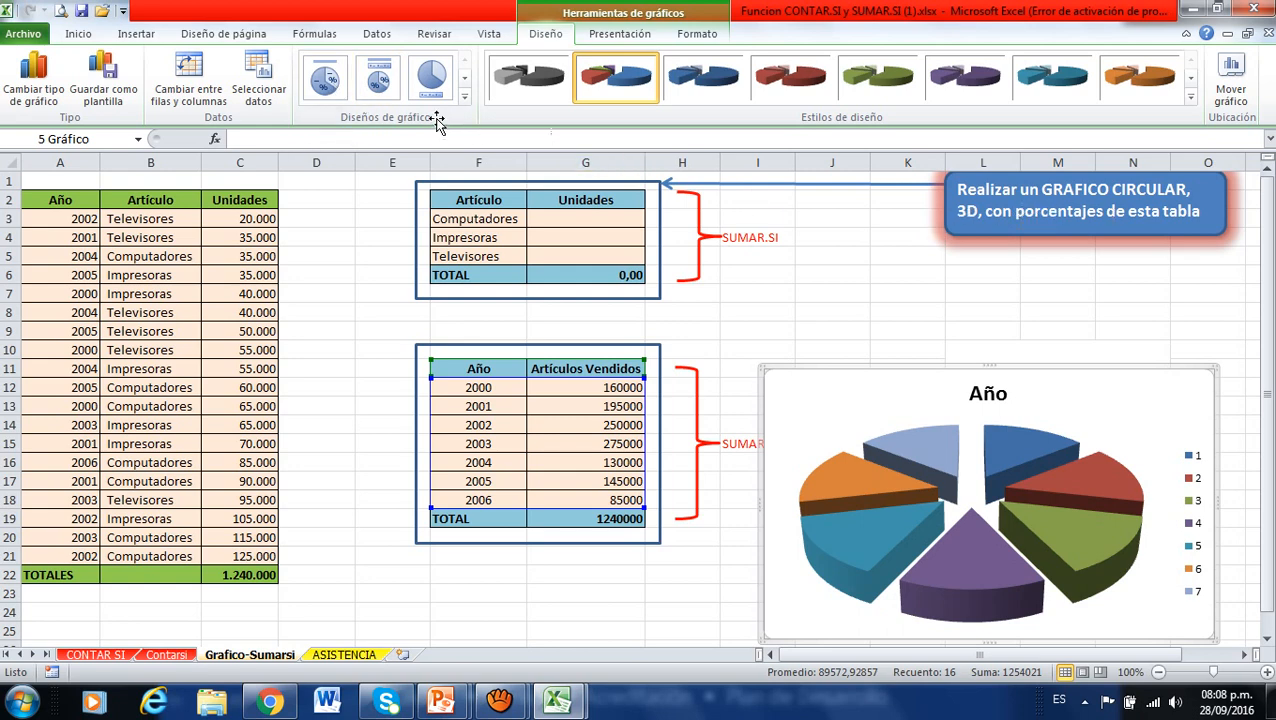
- Apply the first pie chart layout, with category and percentage labels on the slices, and enlarge the chart
{"action": "left_click", "coordinate": [326, 82]}
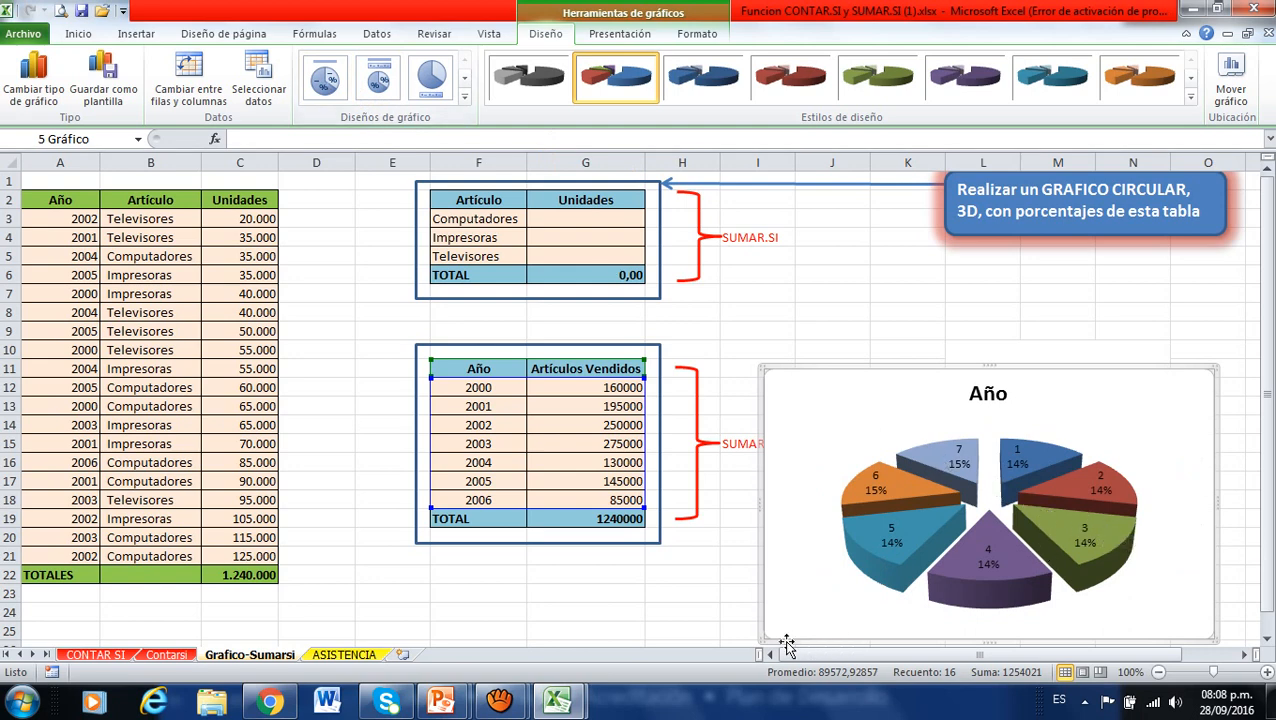
{"action": "left_click_drag", "start_coordinate": [762, 367], "coordinate": [725, 254]}
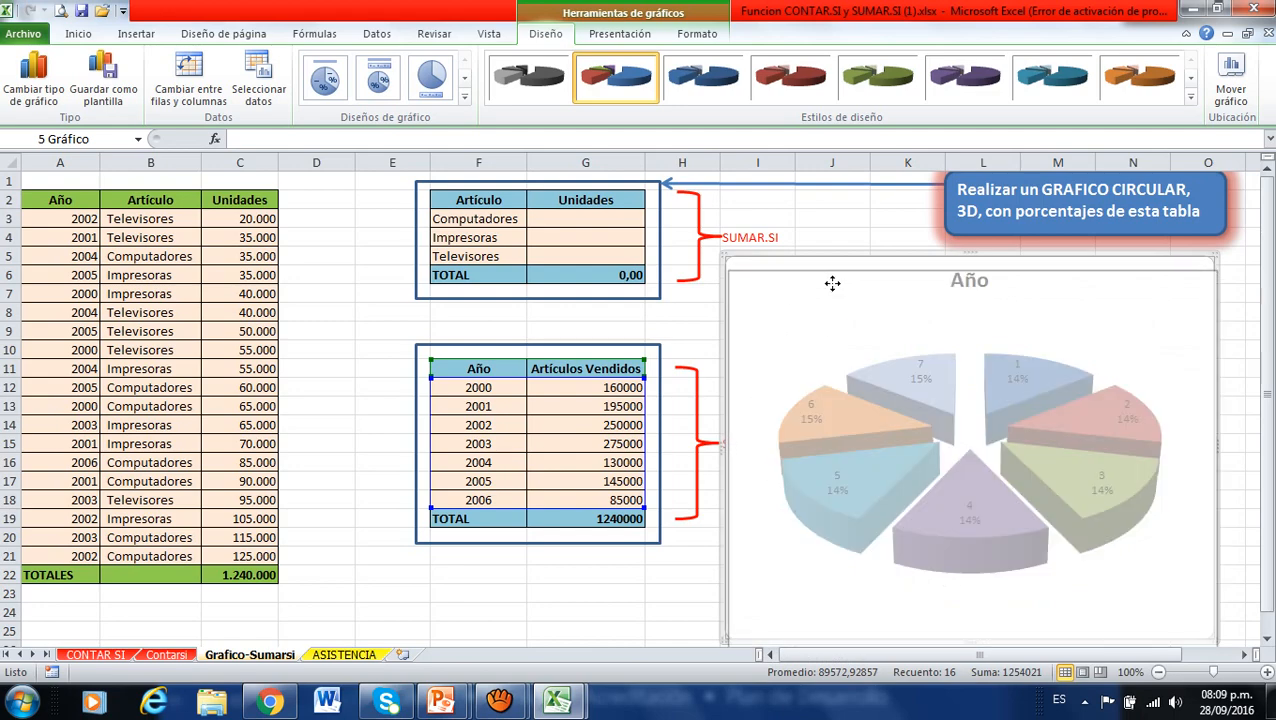
- Fill the pie chart's background area with the default picture or texture fill
{"action": "right_click", "coordinate": [771, 303]}
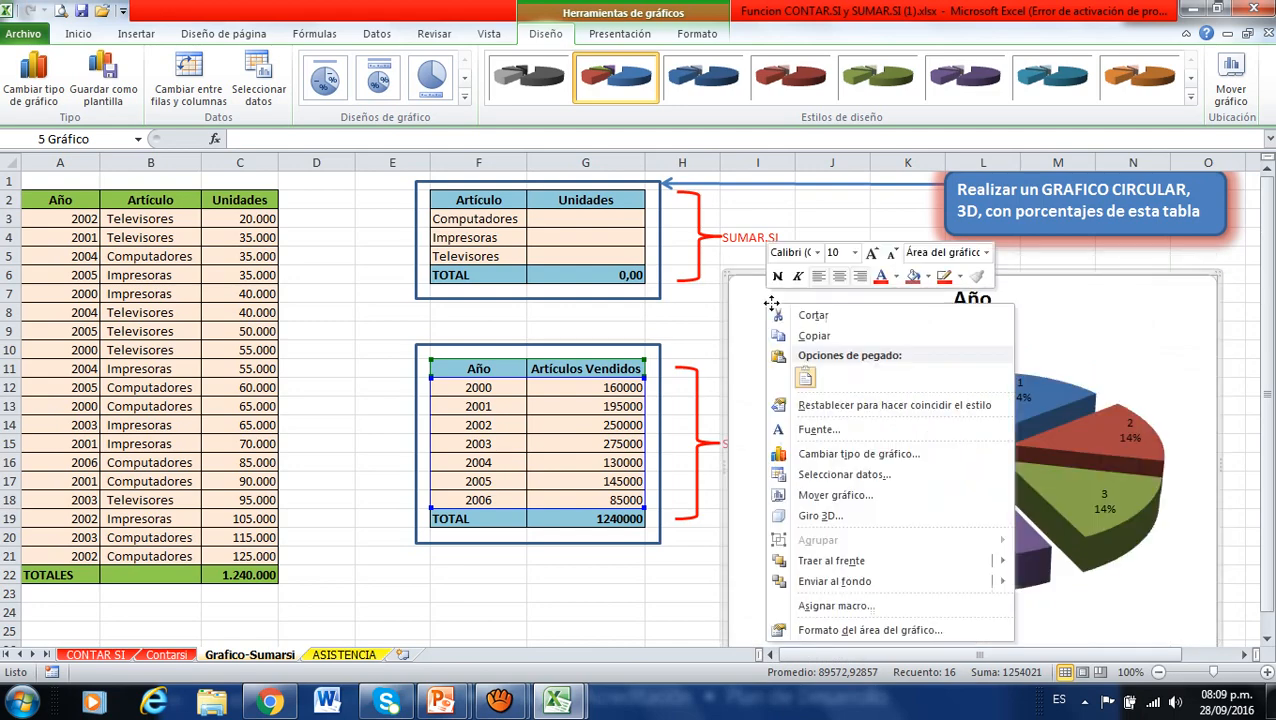
{"action": "left_click", "coordinate": [820, 630]}
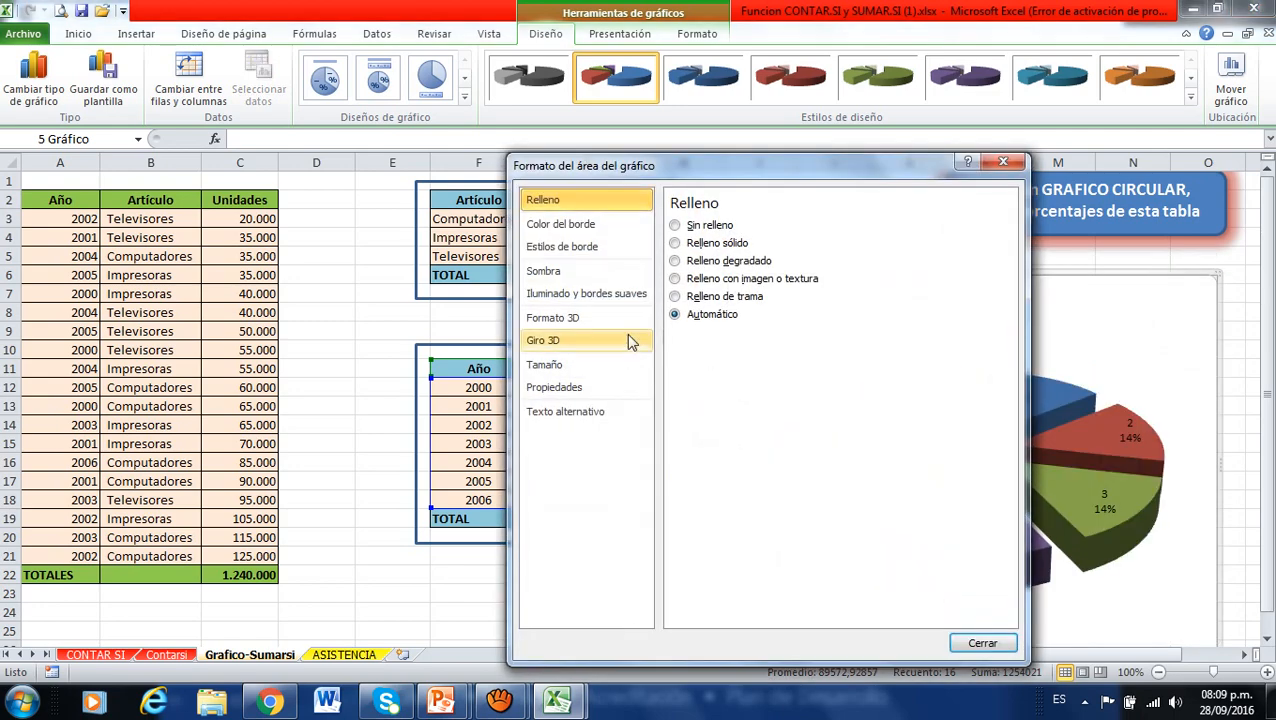
{"action": "left_click", "coordinate": [700, 261]}
{"action": "left_click", "coordinate": [706, 279]}
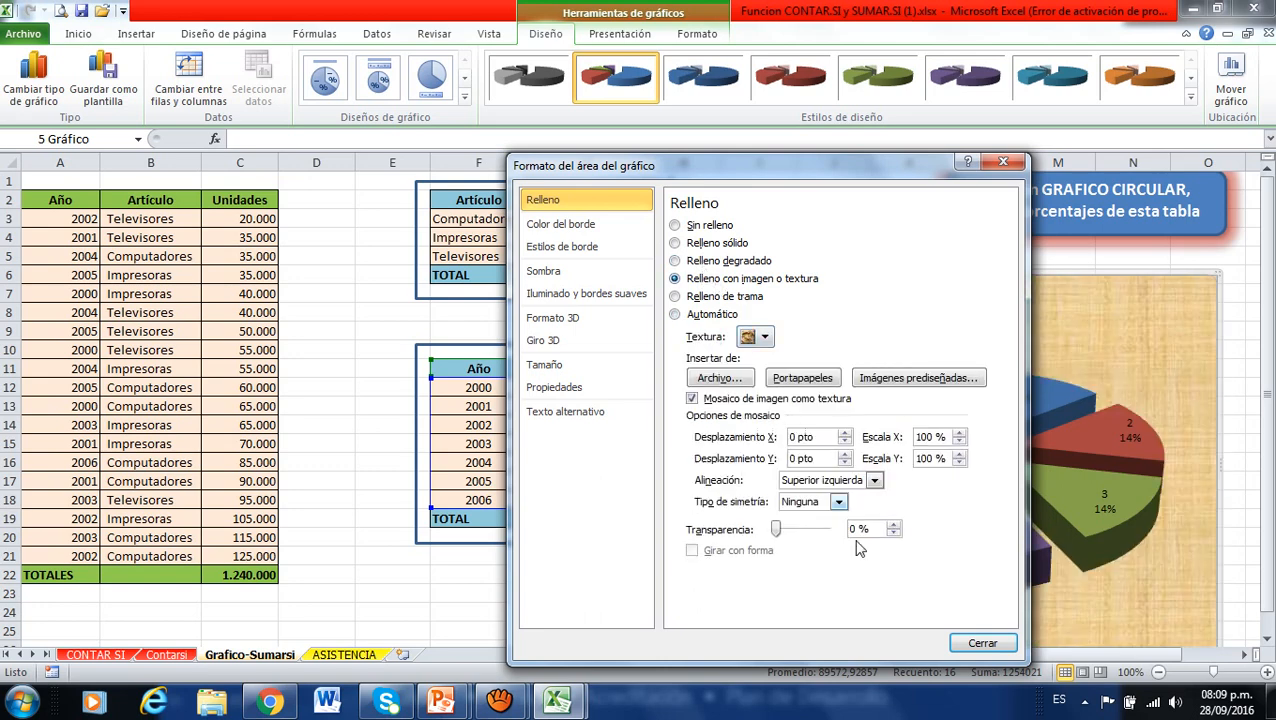
{"action": "left_click", "coordinate": [980, 643]}
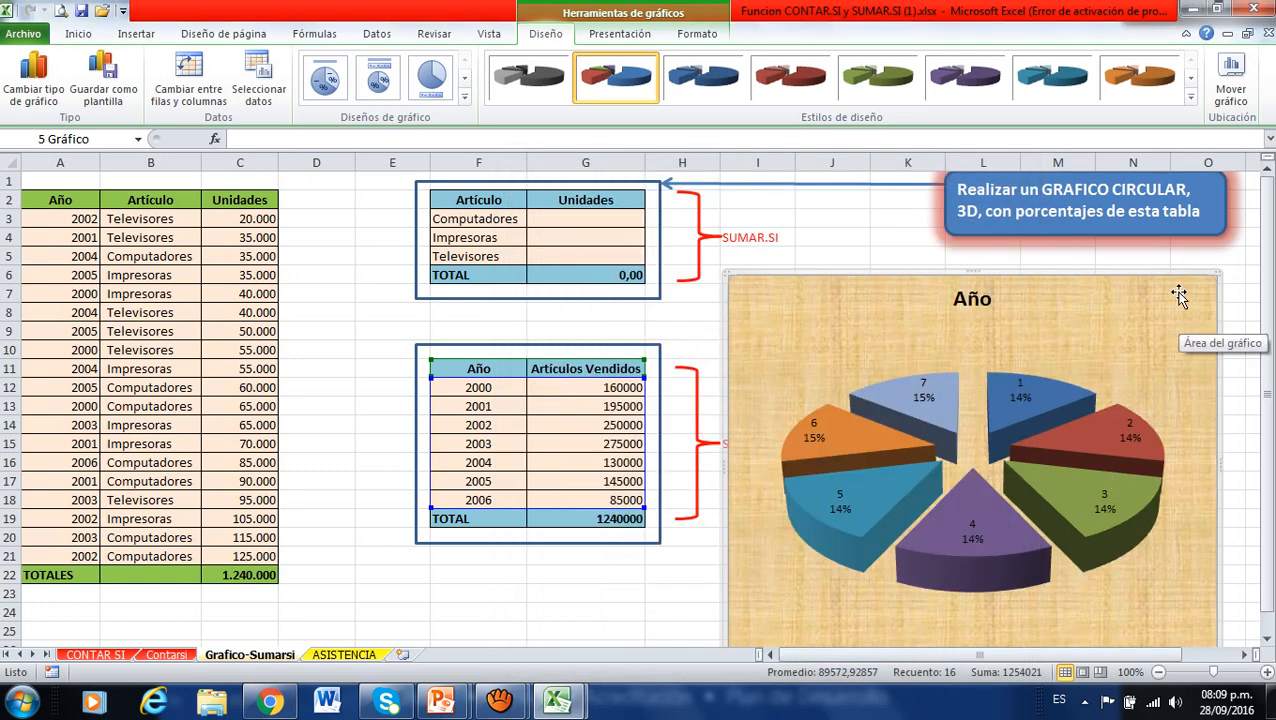
- Delete the pie chart from the sheet and highlight the Artículo and Unidades table F2:G5
{"action": "key", "text": "Delete"}
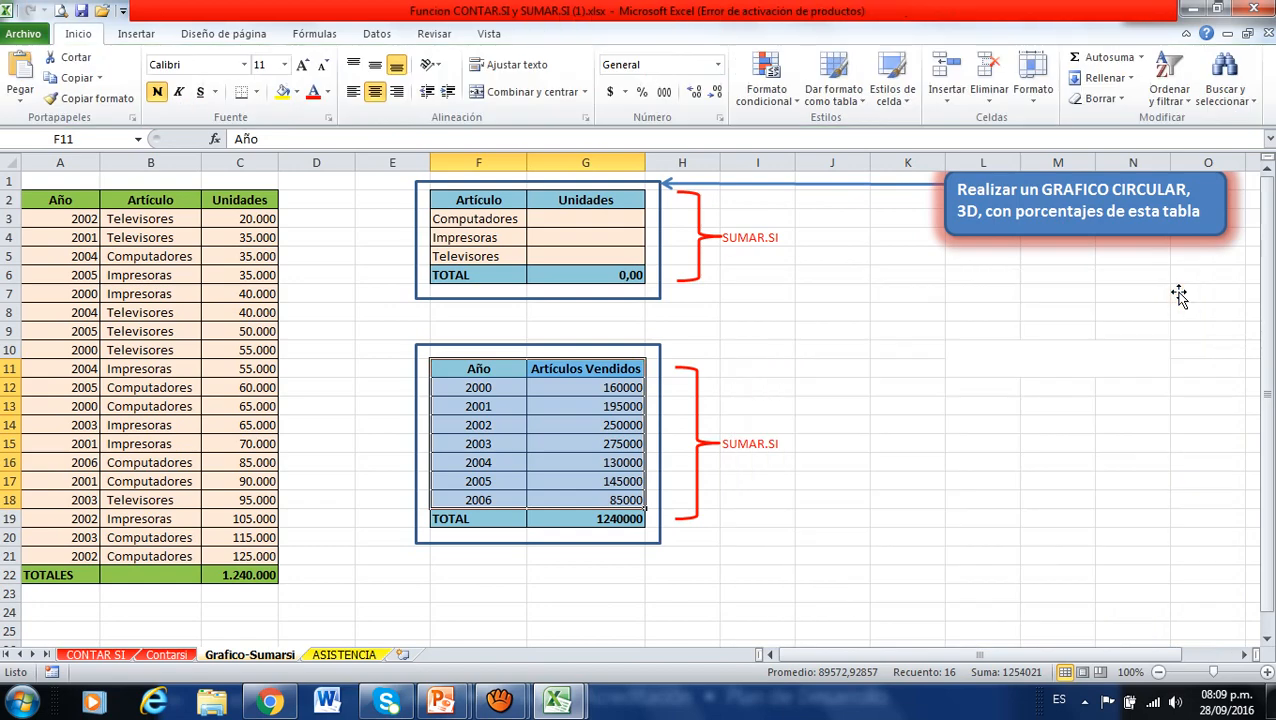
{"action": "left_click", "coordinate": [1048, 398]}
{"action": "left_click_drag", "start_coordinate": [480, 201], "coordinate": [585, 258]}
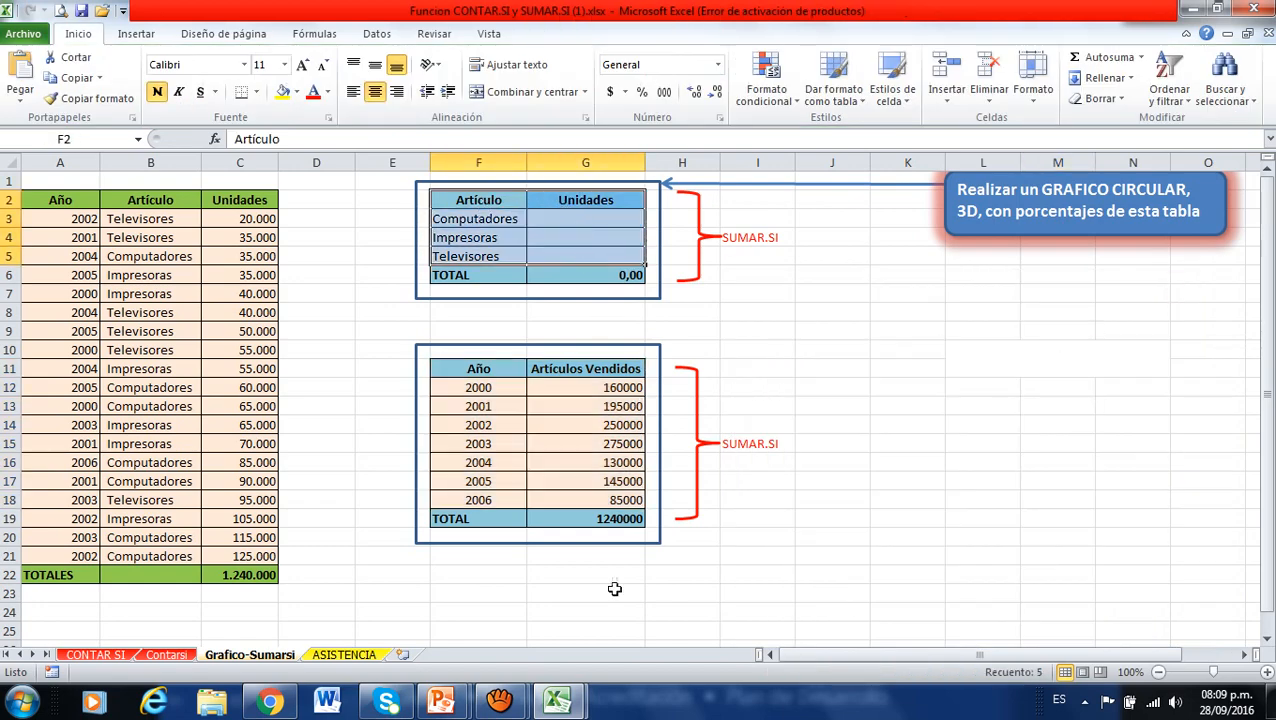
- Open the ASISTENCIA sheet and examine the student list and the day 1 attendance marks in C8:C22
{"action": "left_click", "coordinate": [345, 655]}
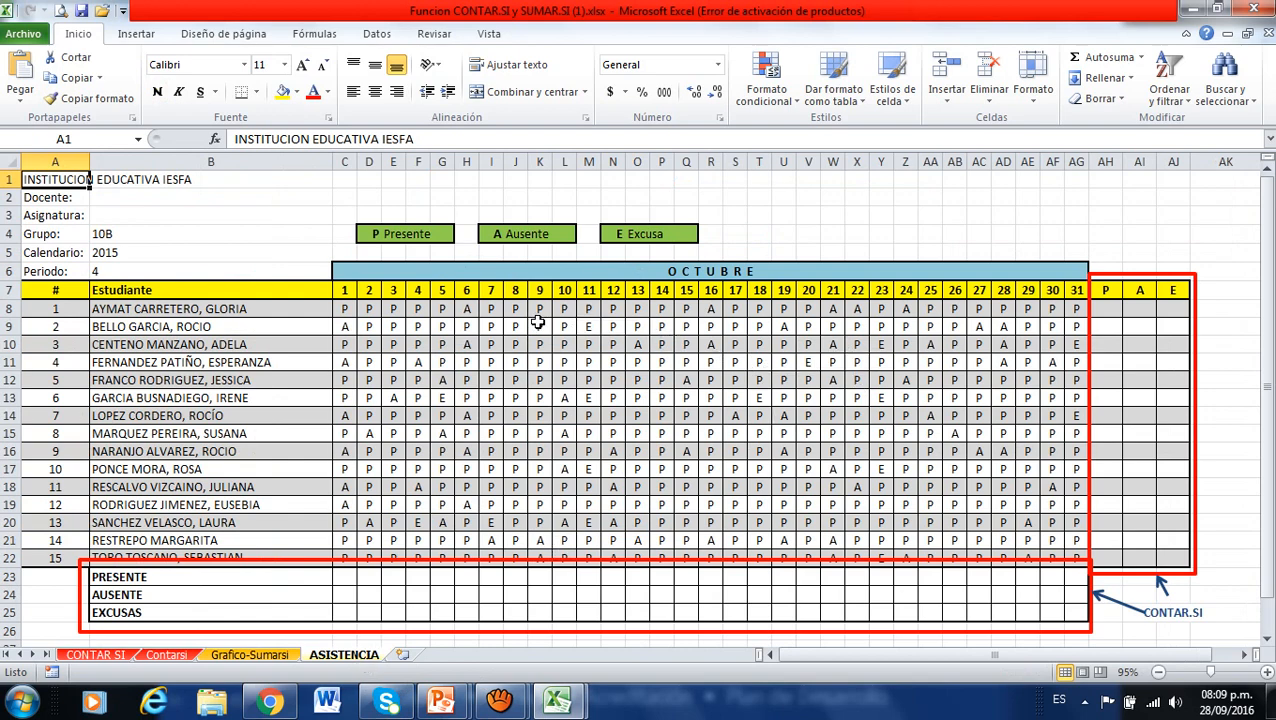
{"action": "left_click", "coordinate": [213, 310]}
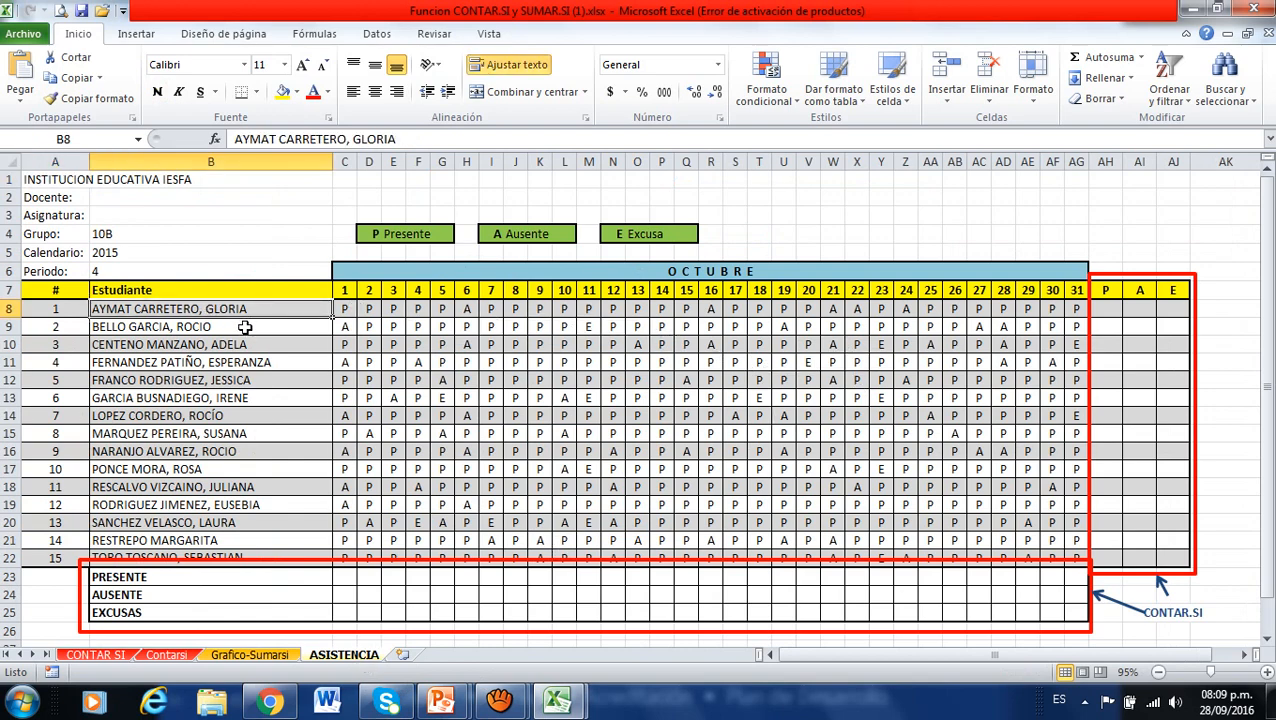
{"action": "left_click", "coordinate": [244, 327]}
{"action": "left_click", "coordinate": [243, 351]}
{"action": "left_click", "coordinate": [248, 381]}
{"action": "left_click", "coordinate": [250, 412]}
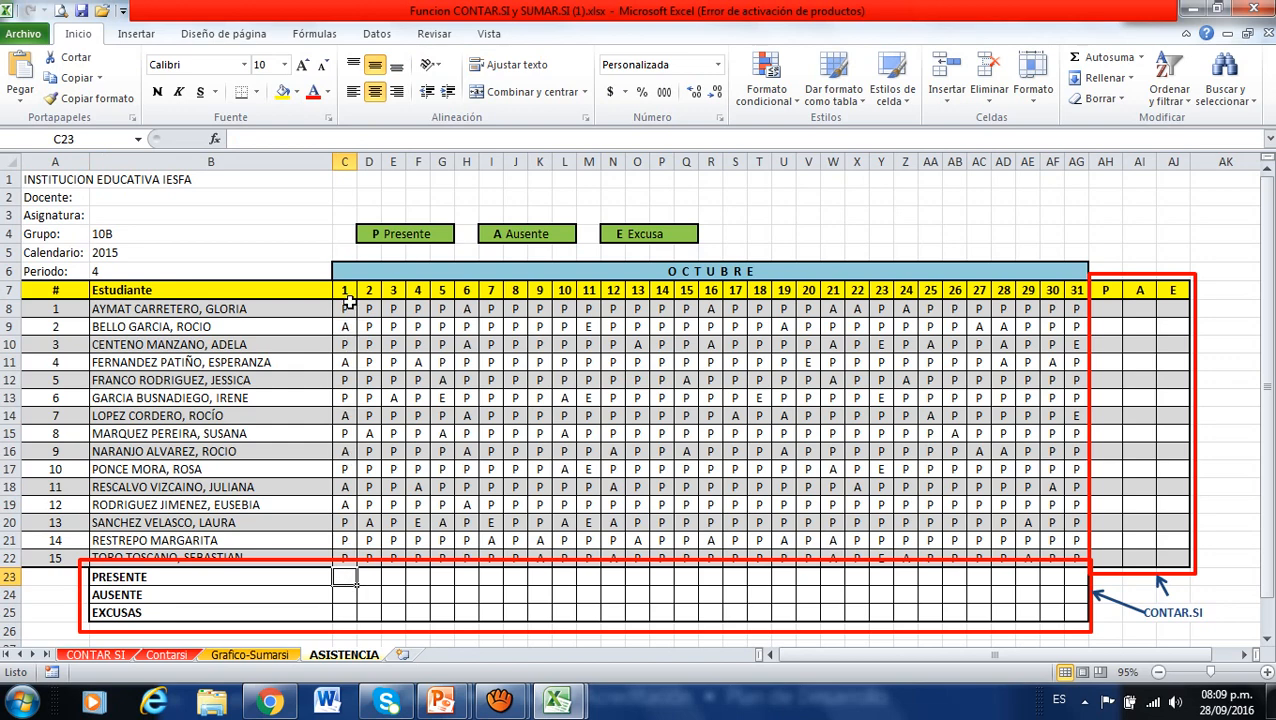
{"action": "left_click", "coordinate": [345, 290]}
{"action": "left_click_drag", "start_coordinate": [345, 312], "coordinate": [350, 557]}
- Examine the first student's P total cell AH8 and the October attendance marks in C8:AG8
{"action": "left_click", "coordinate": [1105, 315]}
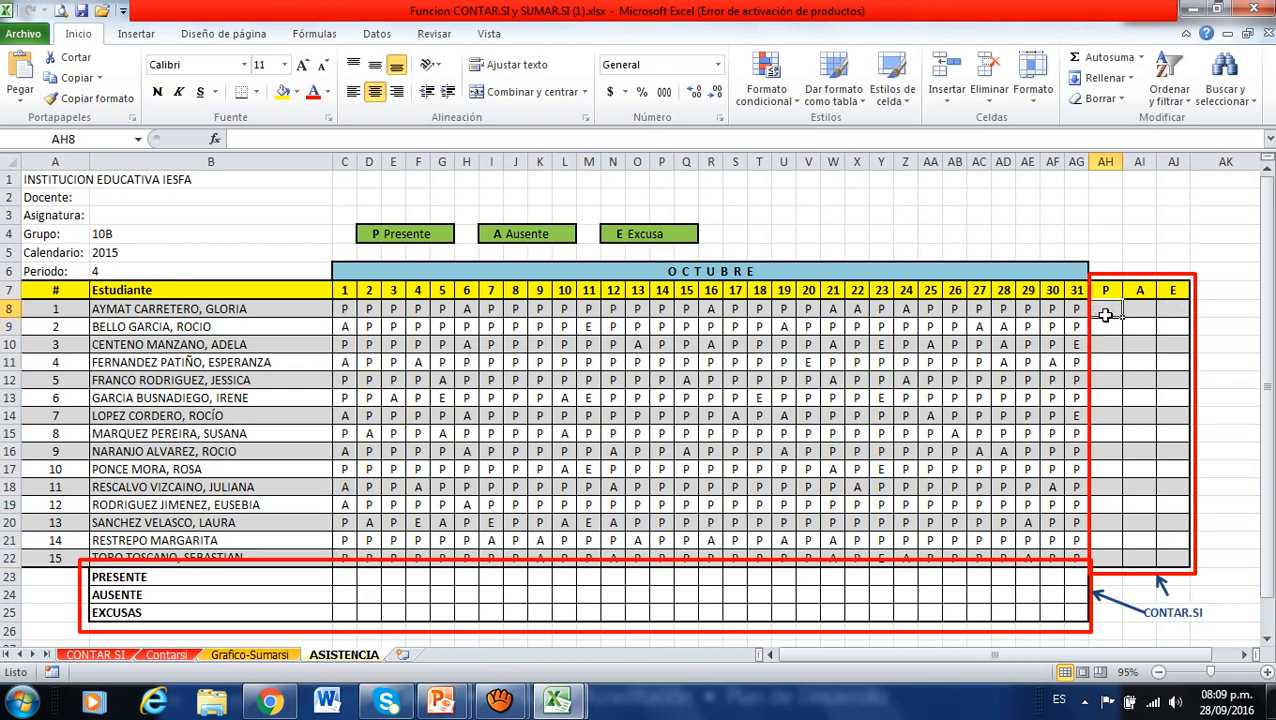
{"action": "left_click_drag", "start_coordinate": [1072, 310], "coordinate": [345, 312]}
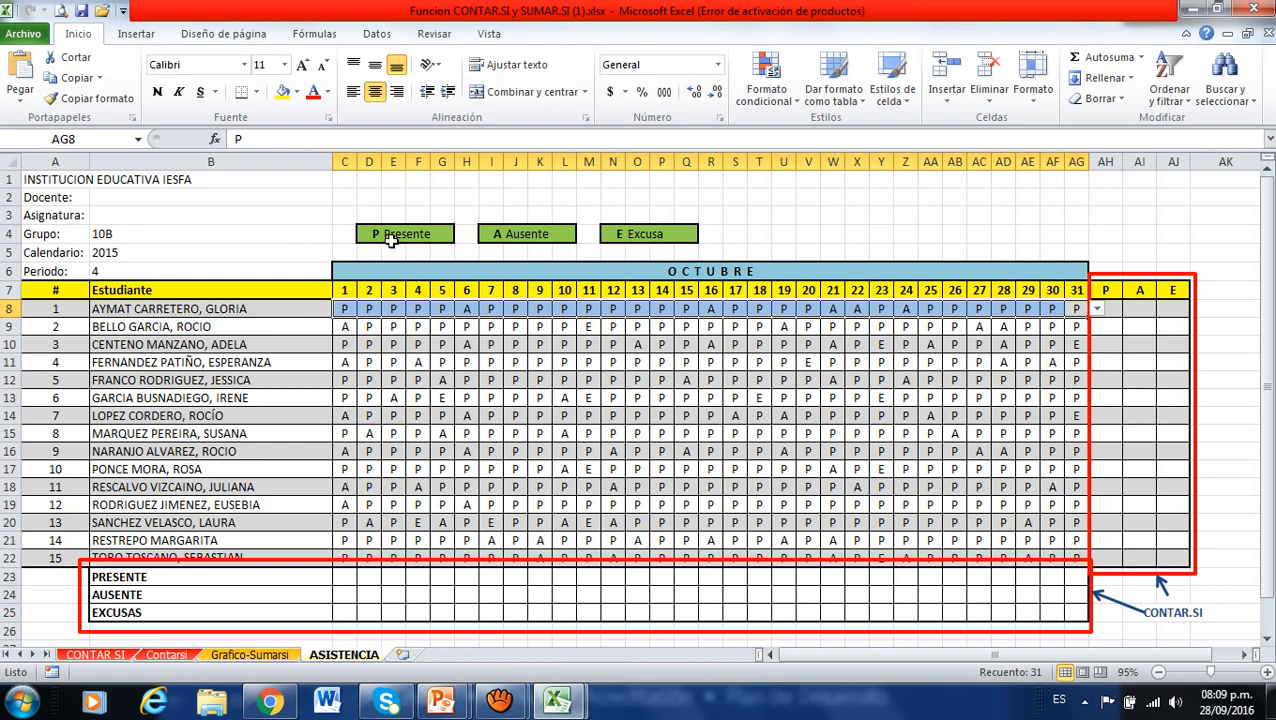
{"action": "left_click", "coordinate": [369, 308]}
{"action": "left_click", "coordinate": [418, 309]}
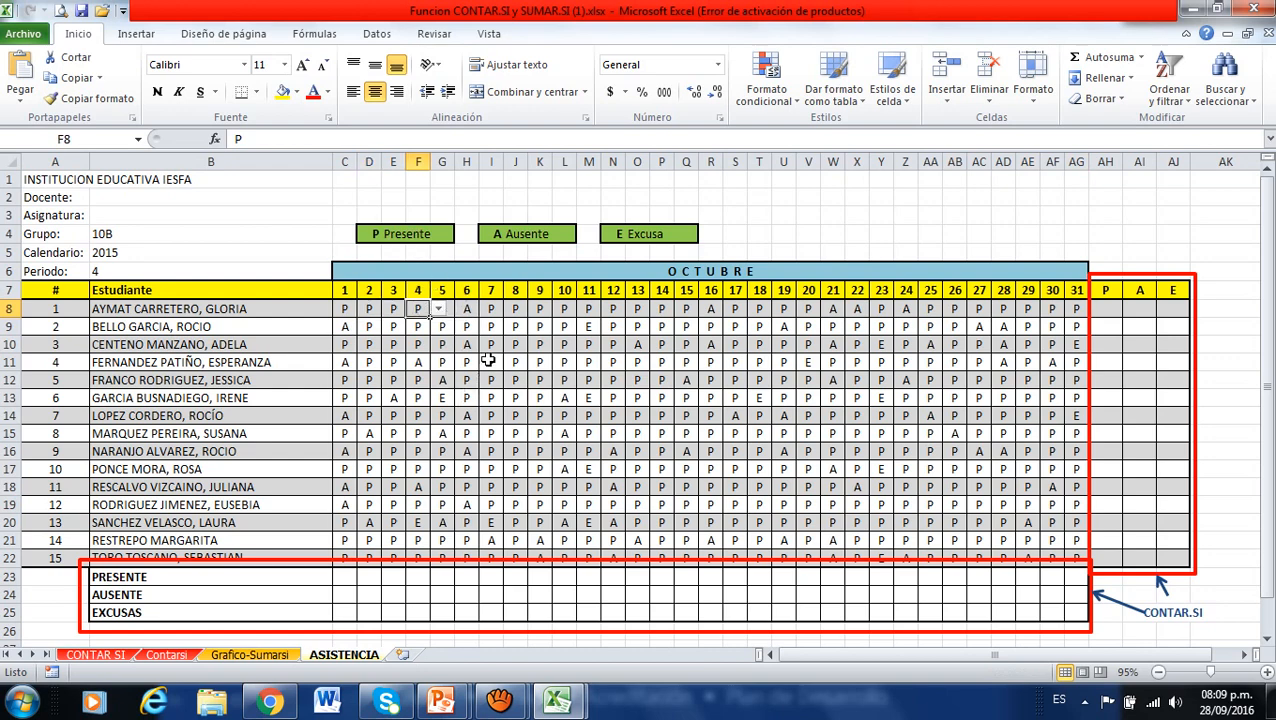
{"action": "left_click", "coordinate": [472, 311]}
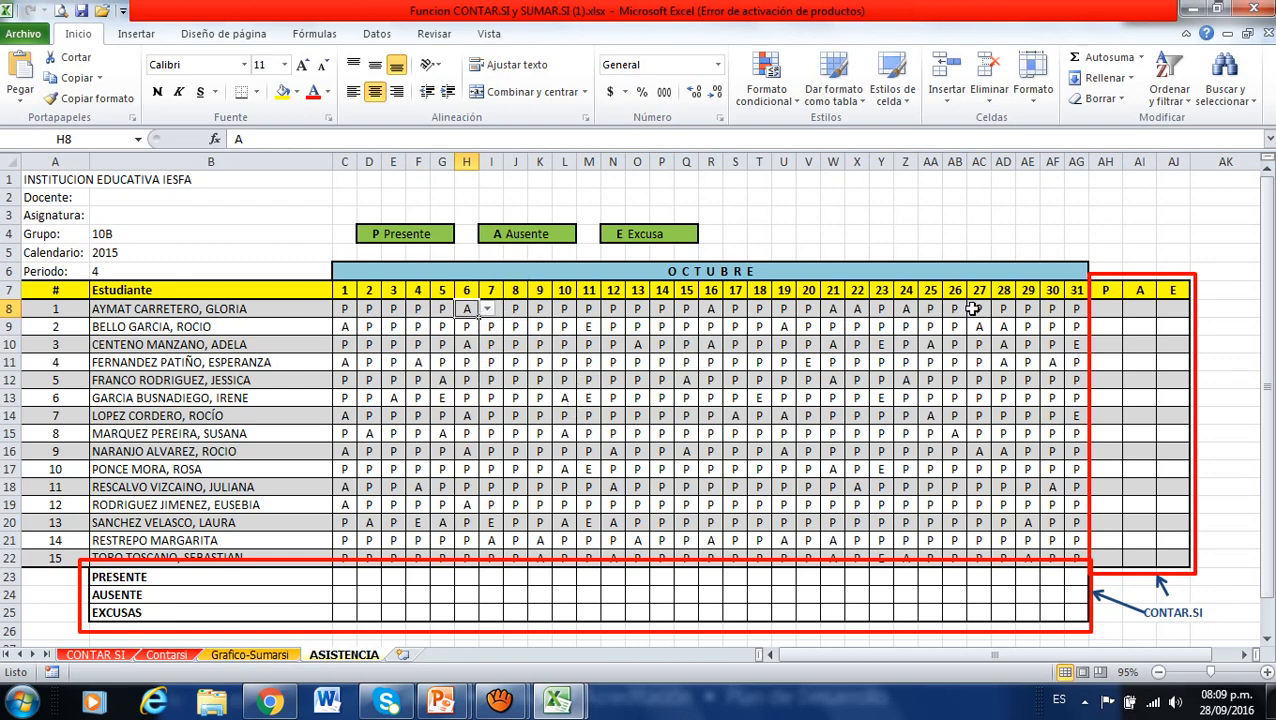
- Examine the P, A and E headers in AH7:AJ7 and highlight the first student's attendance range C8:AG8 they count
{"action": "left_click", "coordinate": [1106, 294]}
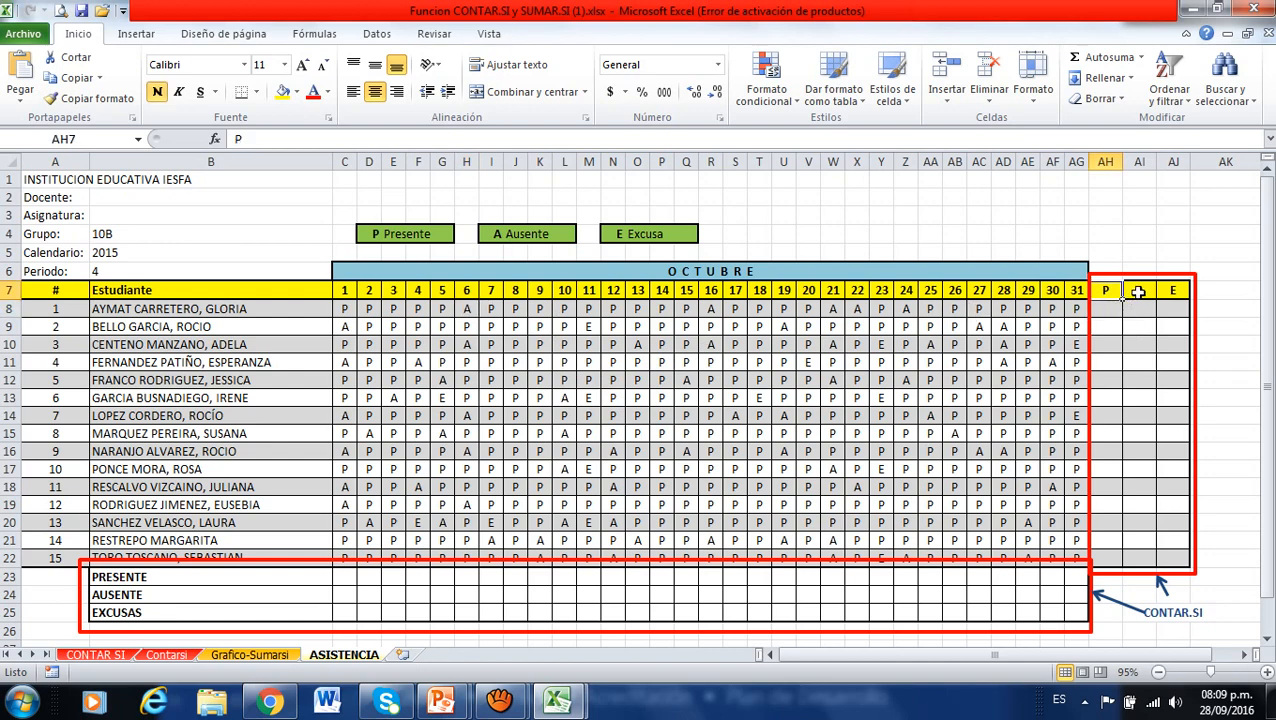
{"action": "left_click", "coordinate": [1138, 292]}
{"action": "left_click", "coordinate": [1172, 291]}
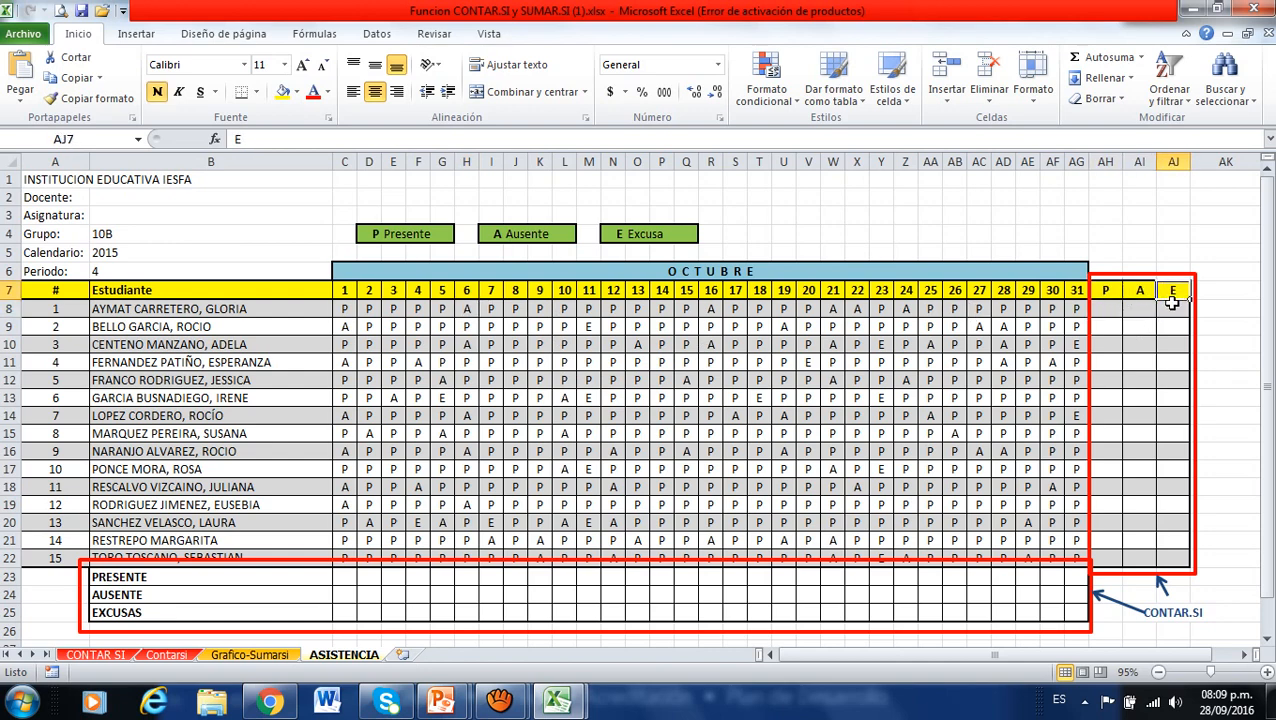
{"action": "left_click_drag", "start_coordinate": [1076, 313], "coordinate": [342, 313]}
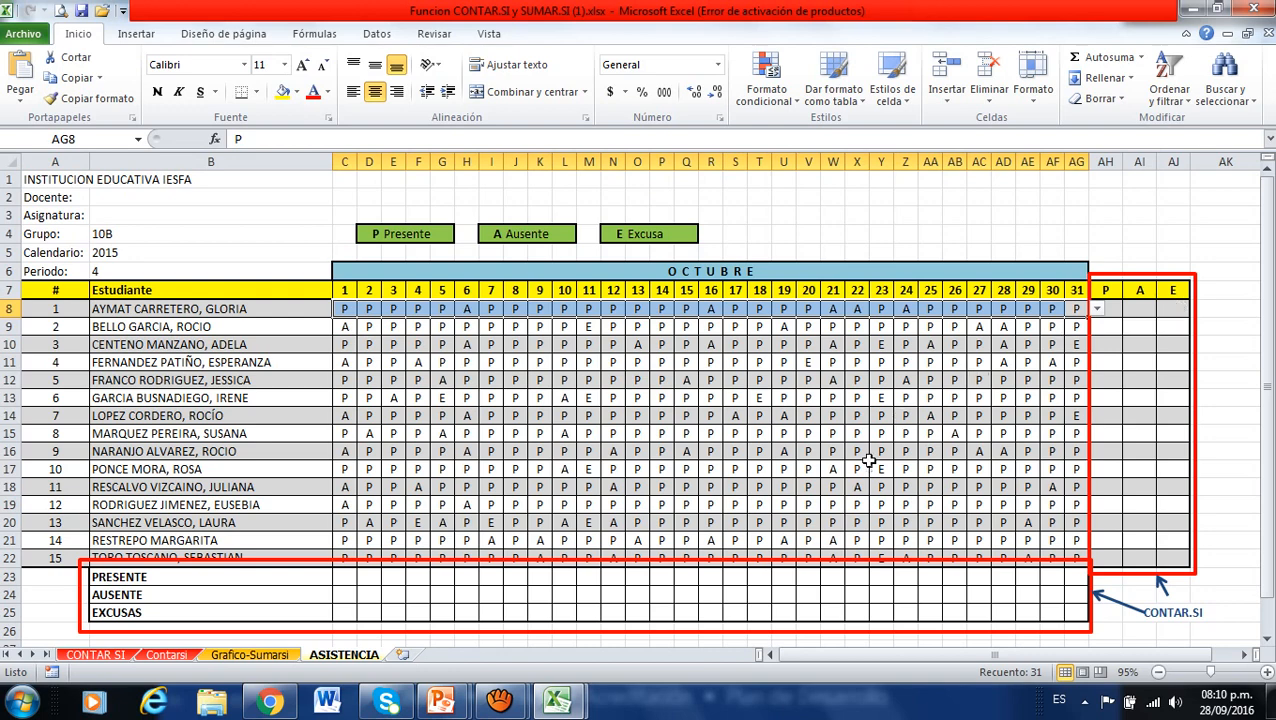
- Examine the PRESENTE cell C23 and total cells AH8 and AI8, and highlight the day 1 column C7:C22
{"action": "left_click", "coordinate": [342, 578]}
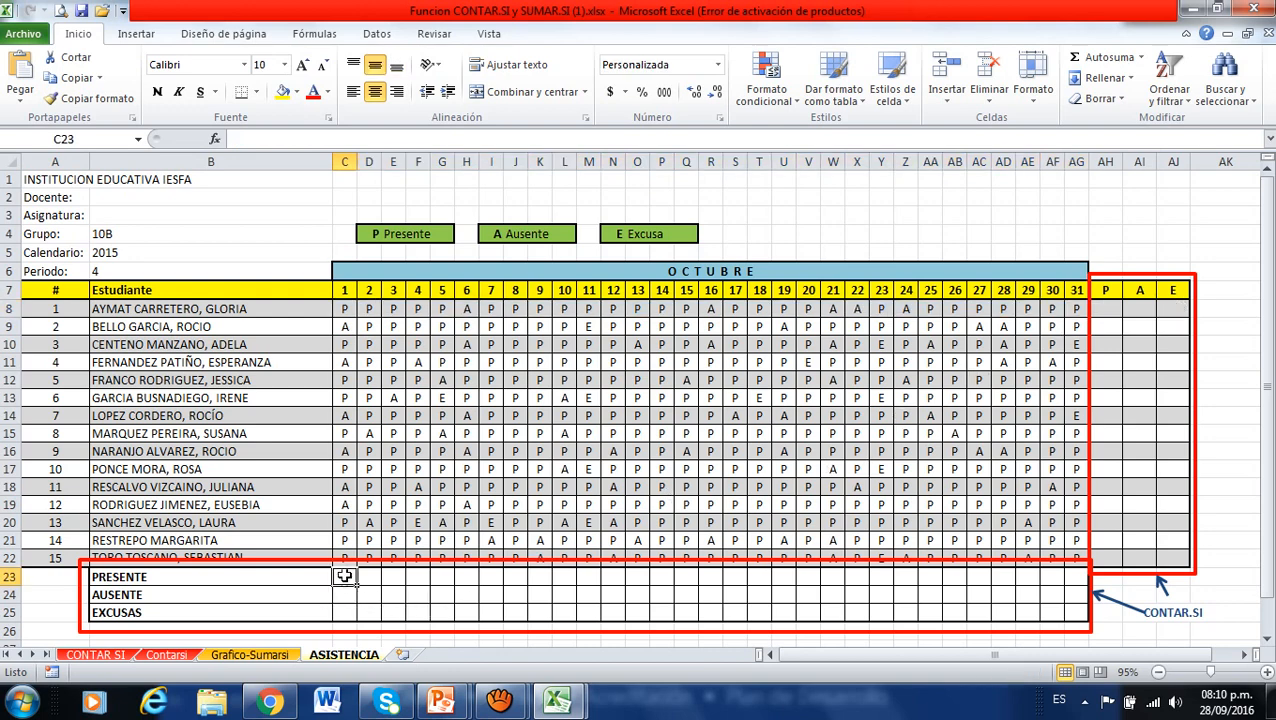
{"action": "left_click", "coordinate": [342, 308]}
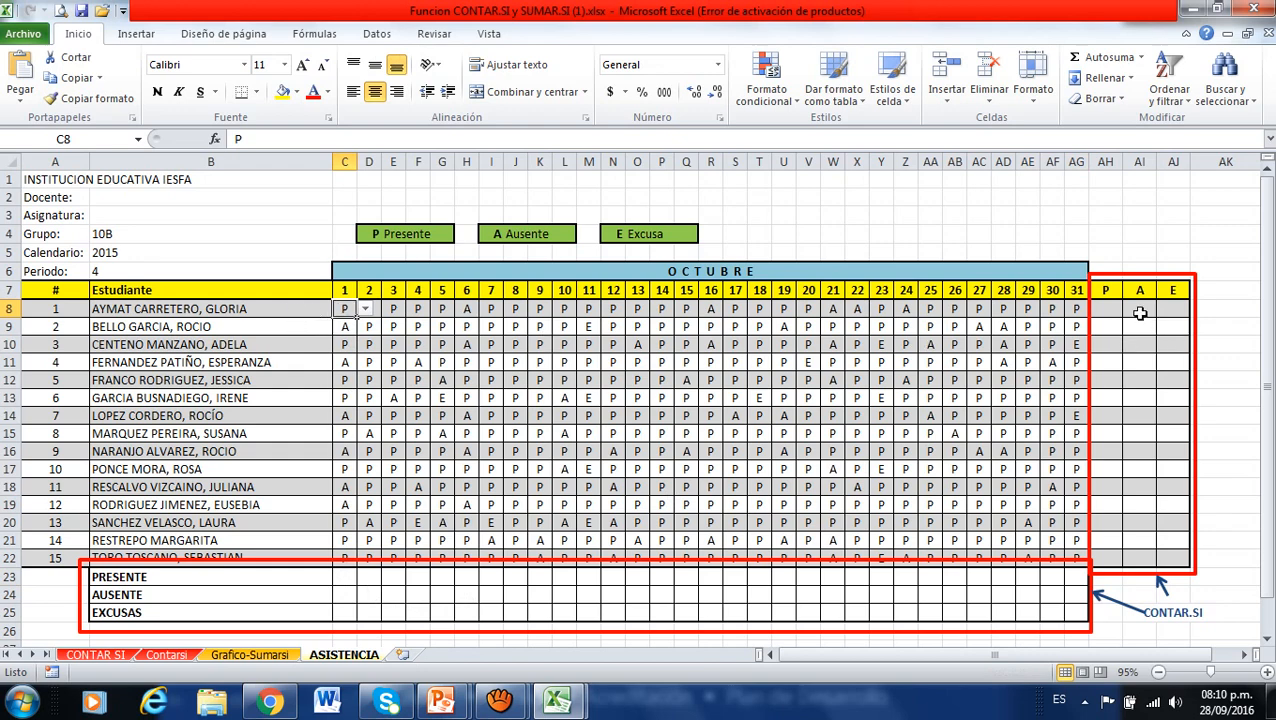
{"action": "left_click", "coordinate": [1110, 308]}
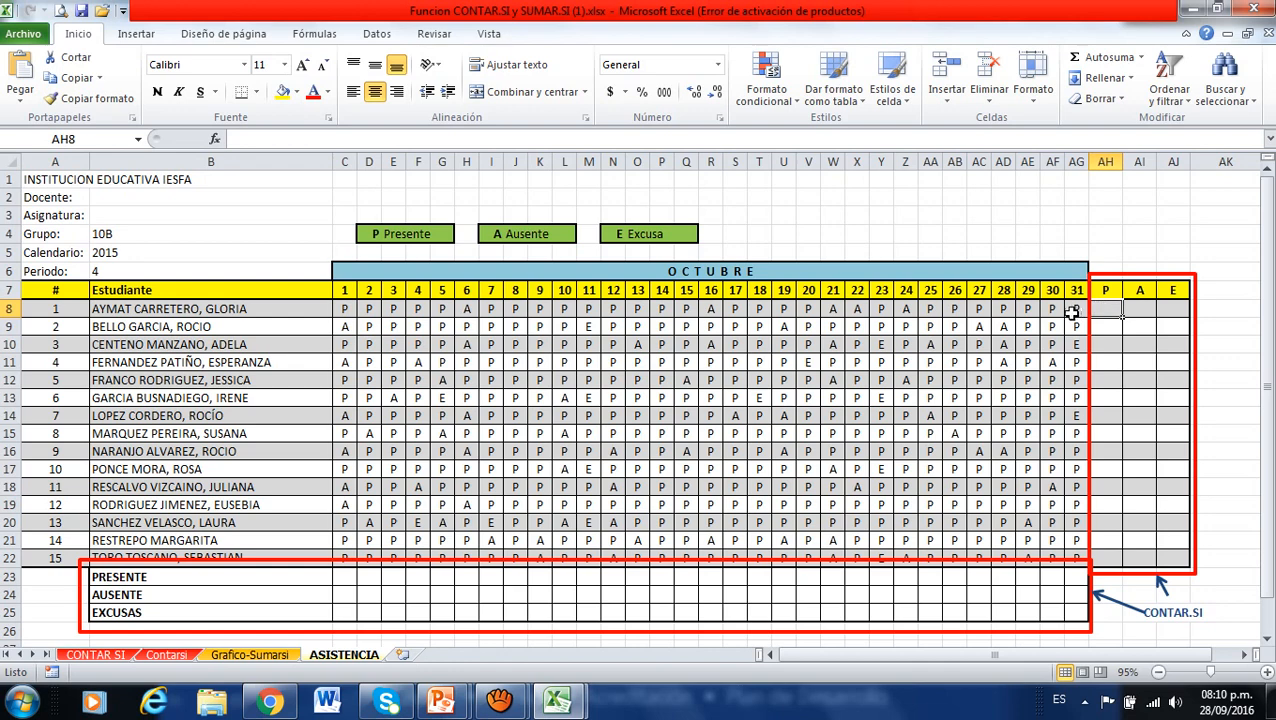
{"action": "left_click", "coordinate": [1144, 309]}
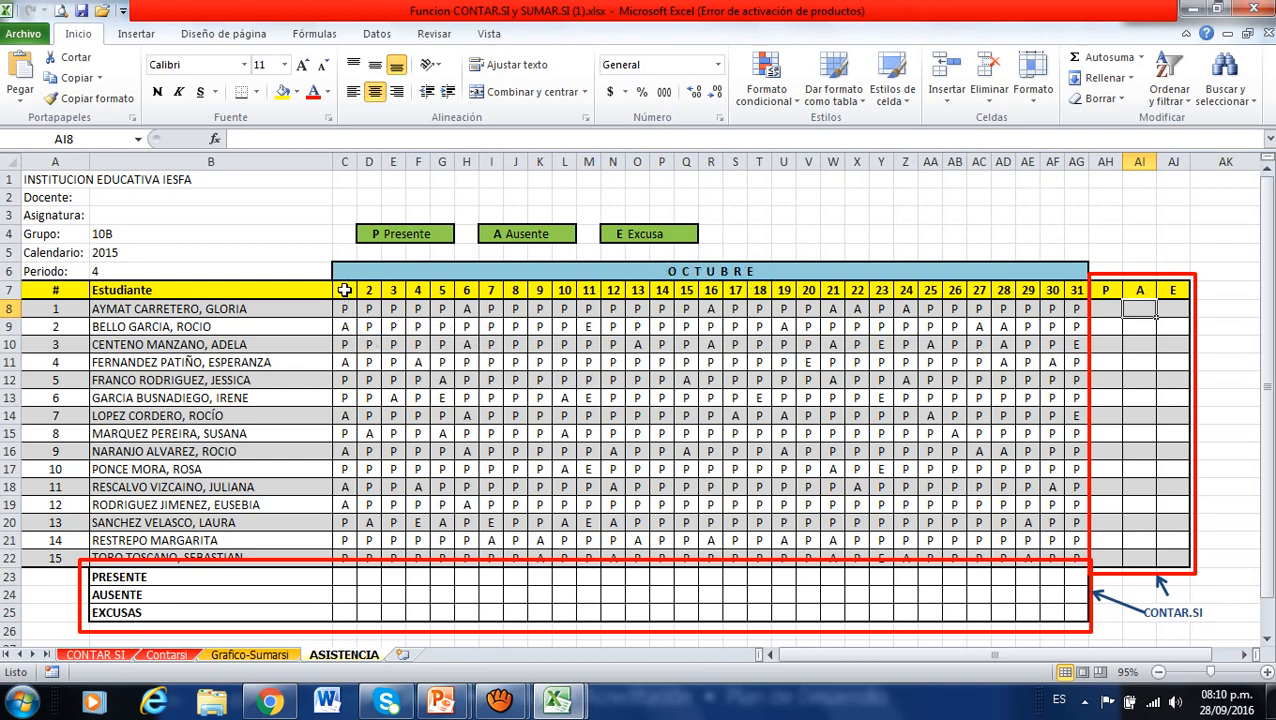
{"action": "left_click_drag", "start_coordinate": [344, 290], "coordinate": [341, 561]}
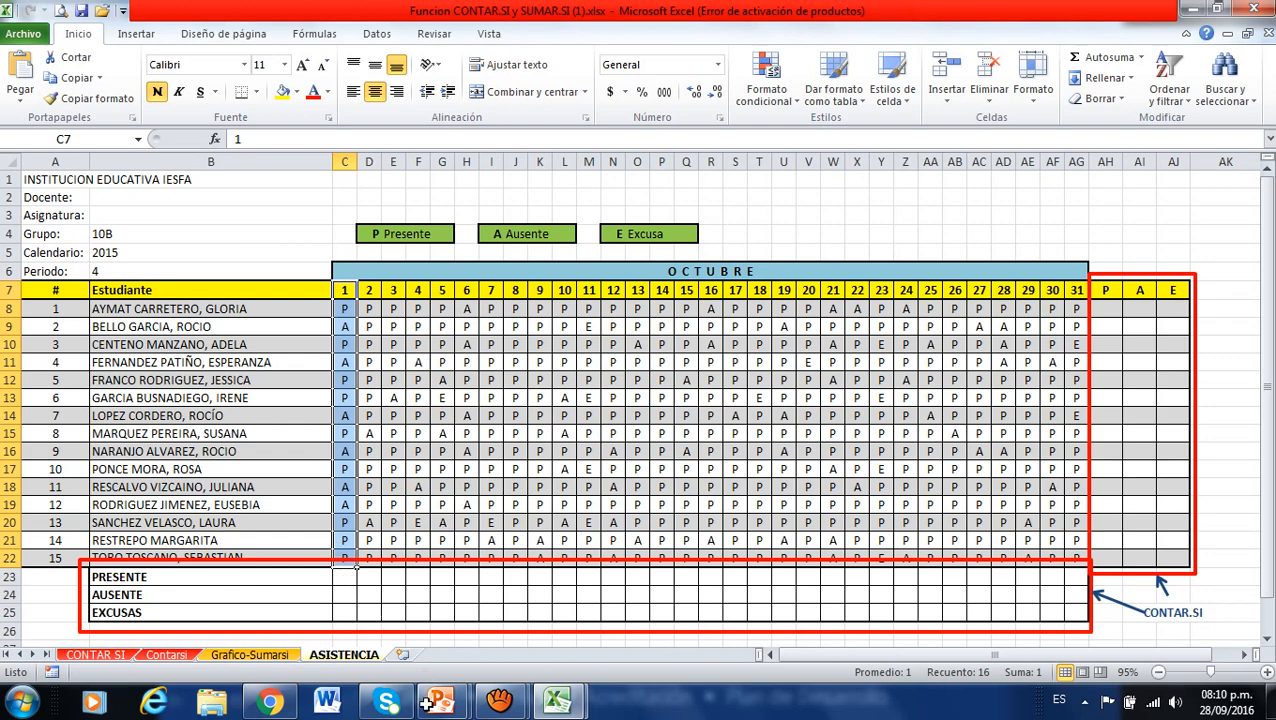
- Switch to the PowerPoint slide show to review the CONTAR.SI syntax slide, and return to the Excel attendance sheet
{"action": "mouse_move", "coordinate": [440, 702]}
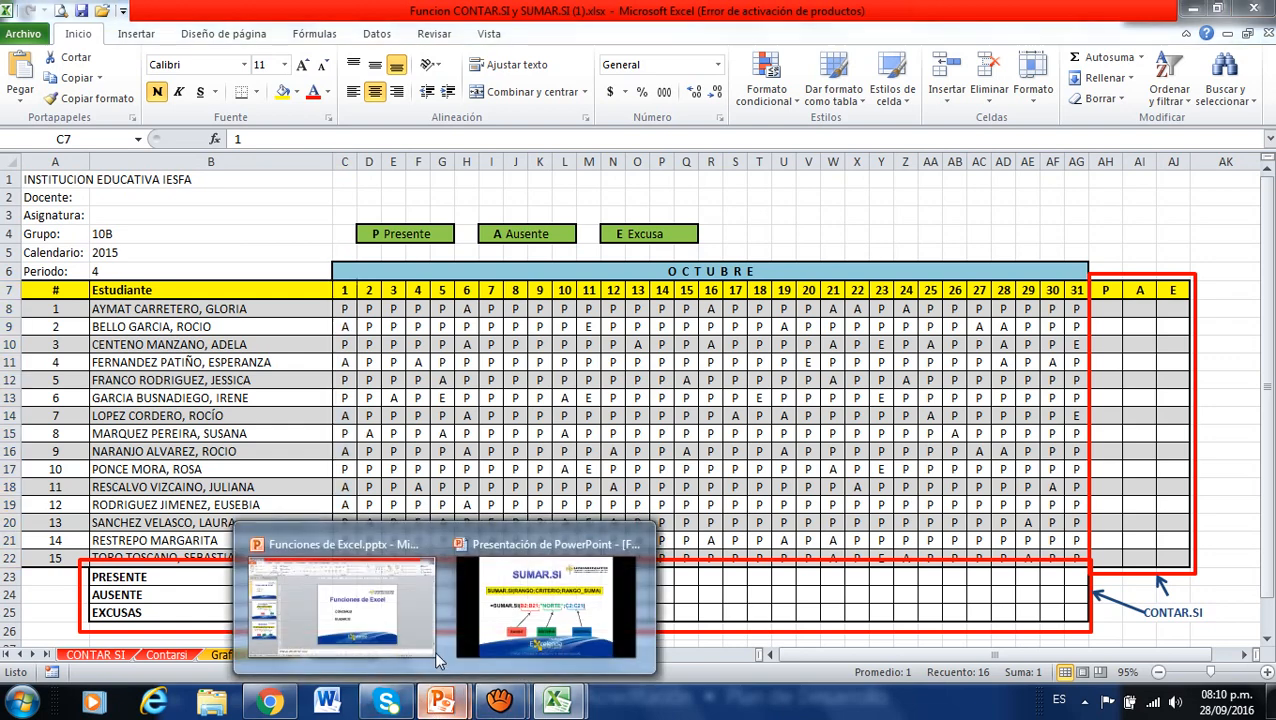
{"action": "left_click", "coordinate": [545, 605]}
{"action": "left_click", "coordinate": [491, 323]}
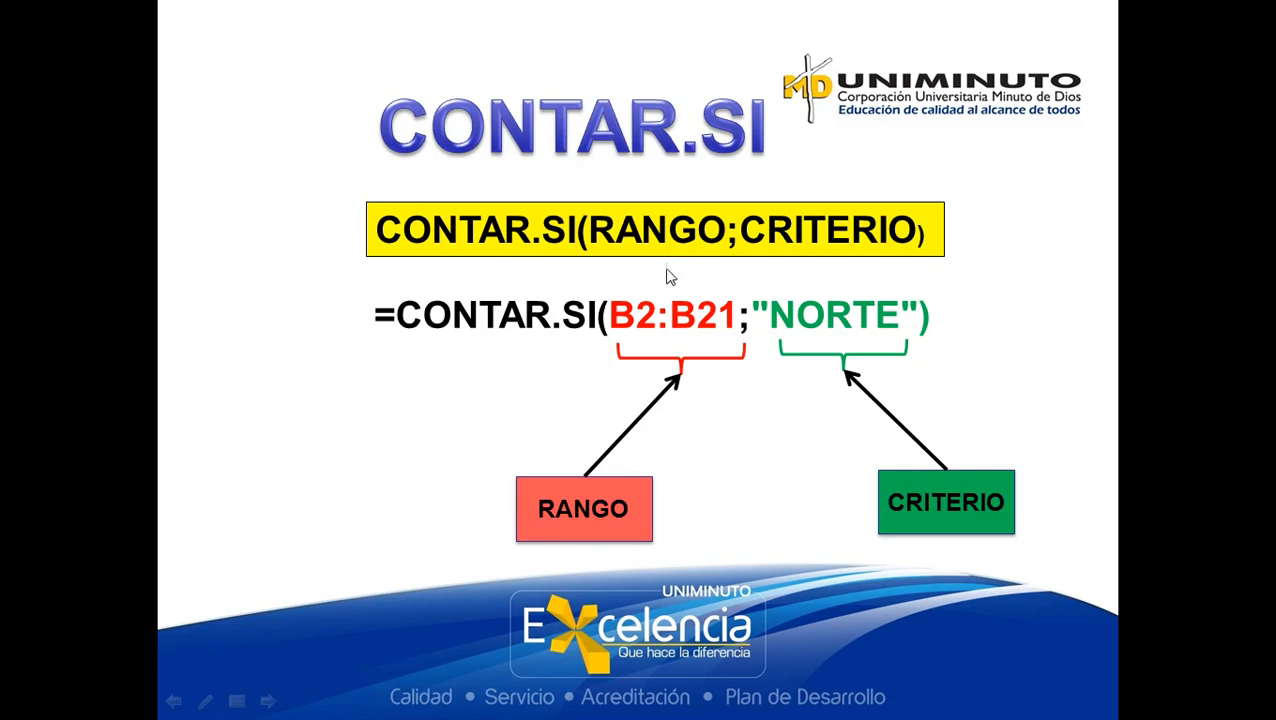
{"action": "key", "text": "alt+Tab"}
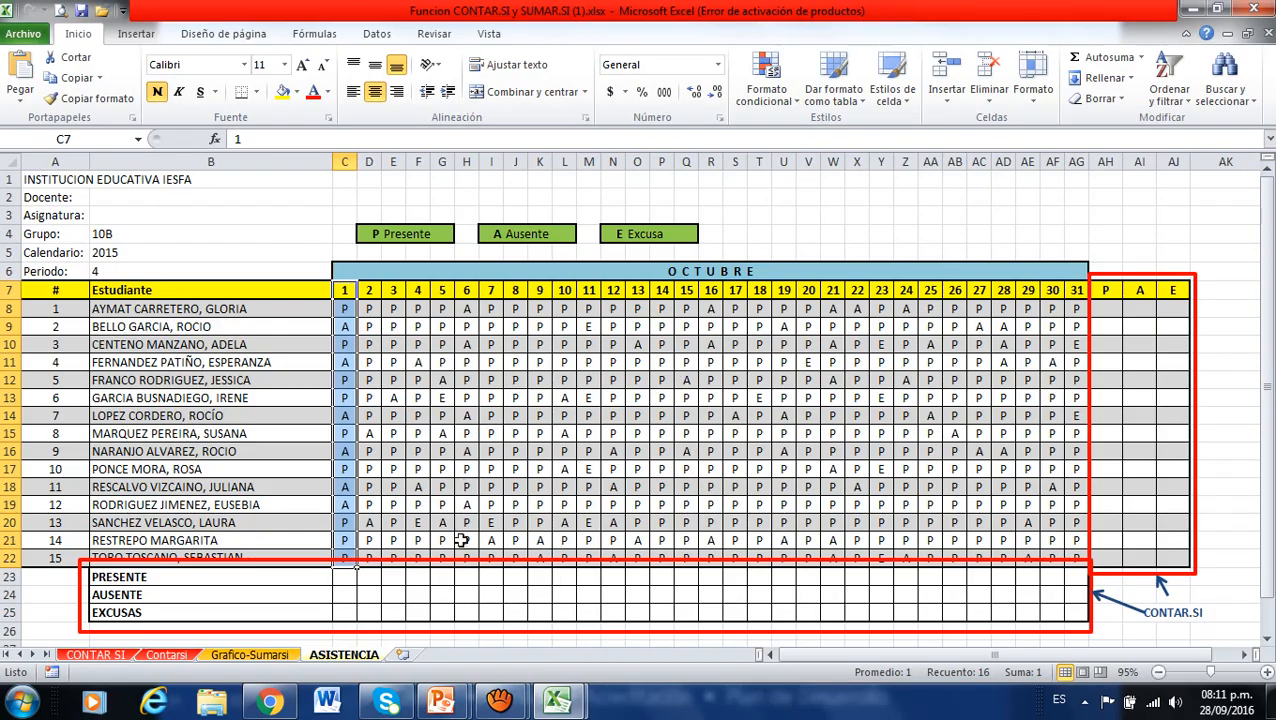
{"action": "scroll", "coordinate": [965, 580], "scroll_direction": "down", "scroll_amount": 1}
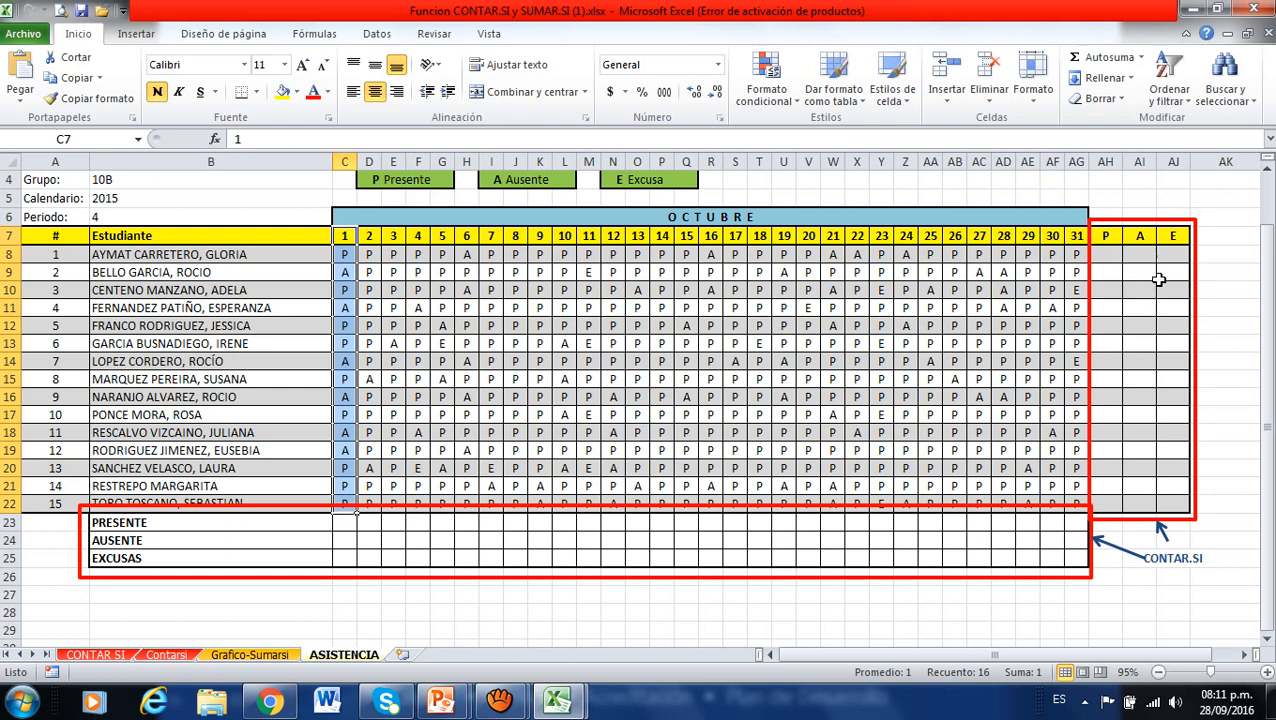
- Revisit the CONTAR SI, Contarsi and Grafico-Sumarsi sheets, examining the empty Unidades cells G3:G5 and highlighting the article table F2:G5
{"action": "left_click", "coordinate": [113, 658]}
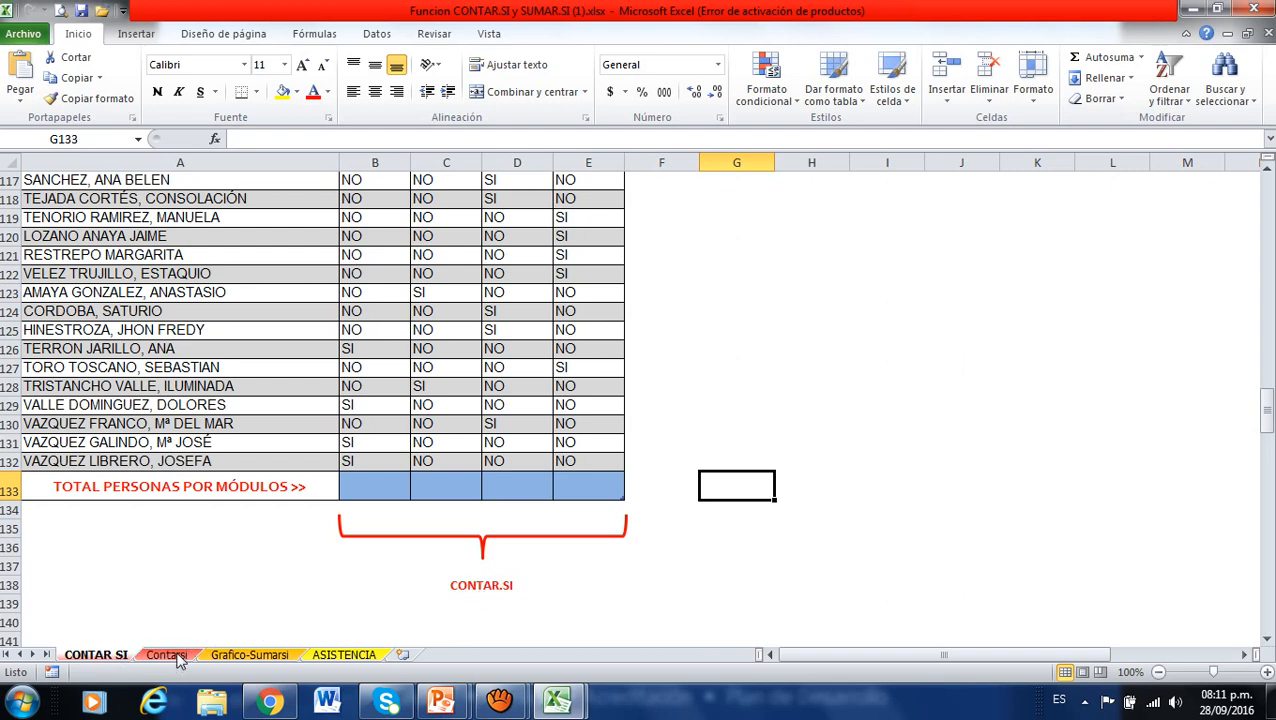
{"action": "left_click", "coordinate": [167, 656]}
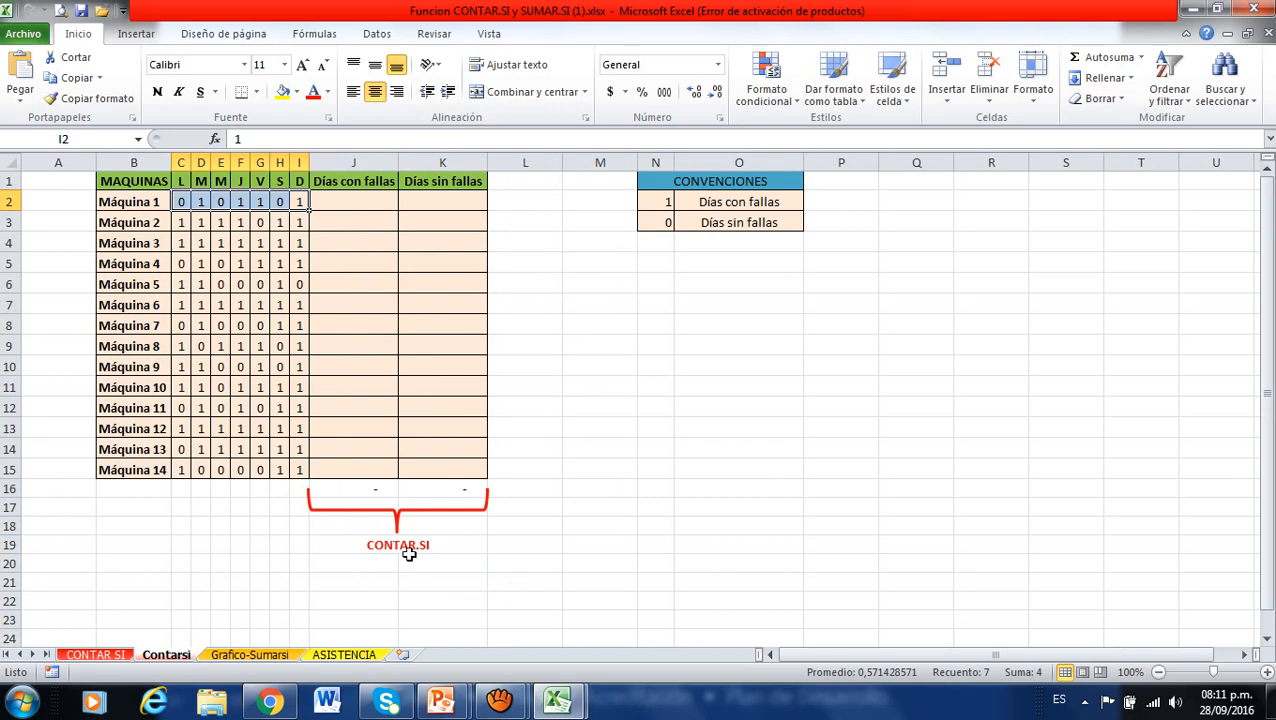
{"action": "left_click", "coordinate": [268, 655]}
{"action": "left_click", "coordinate": [608, 226]}
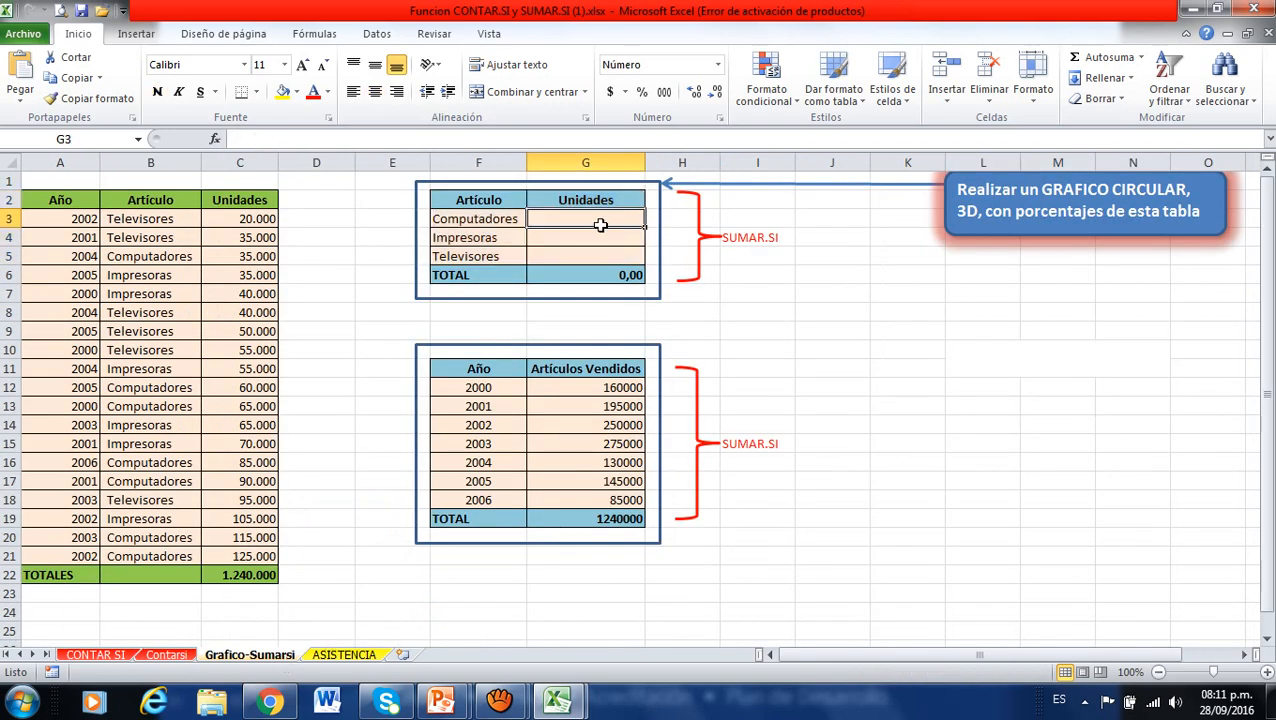
{"action": "left_click", "coordinate": [592, 239]}
{"action": "left_click", "coordinate": [588, 256]}
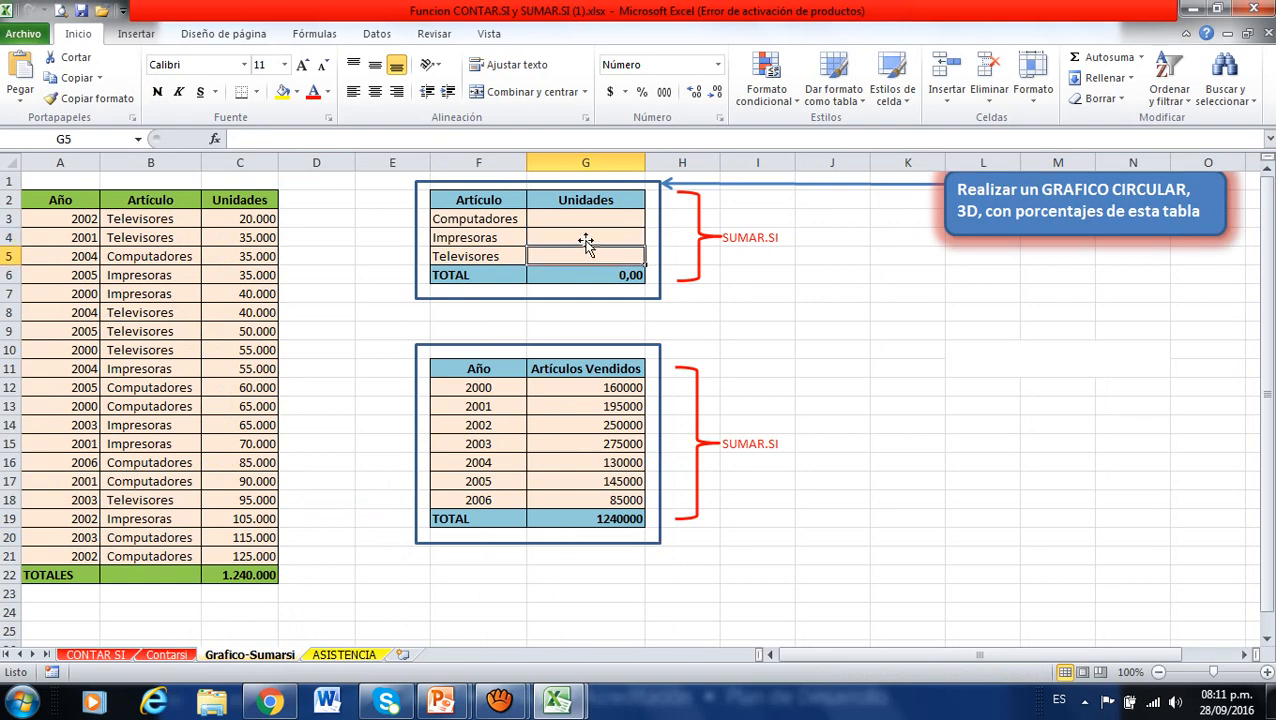
{"action": "left_click", "coordinate": [583, 237]}
{"action": "left_click", "coordinate": [584, 217]}
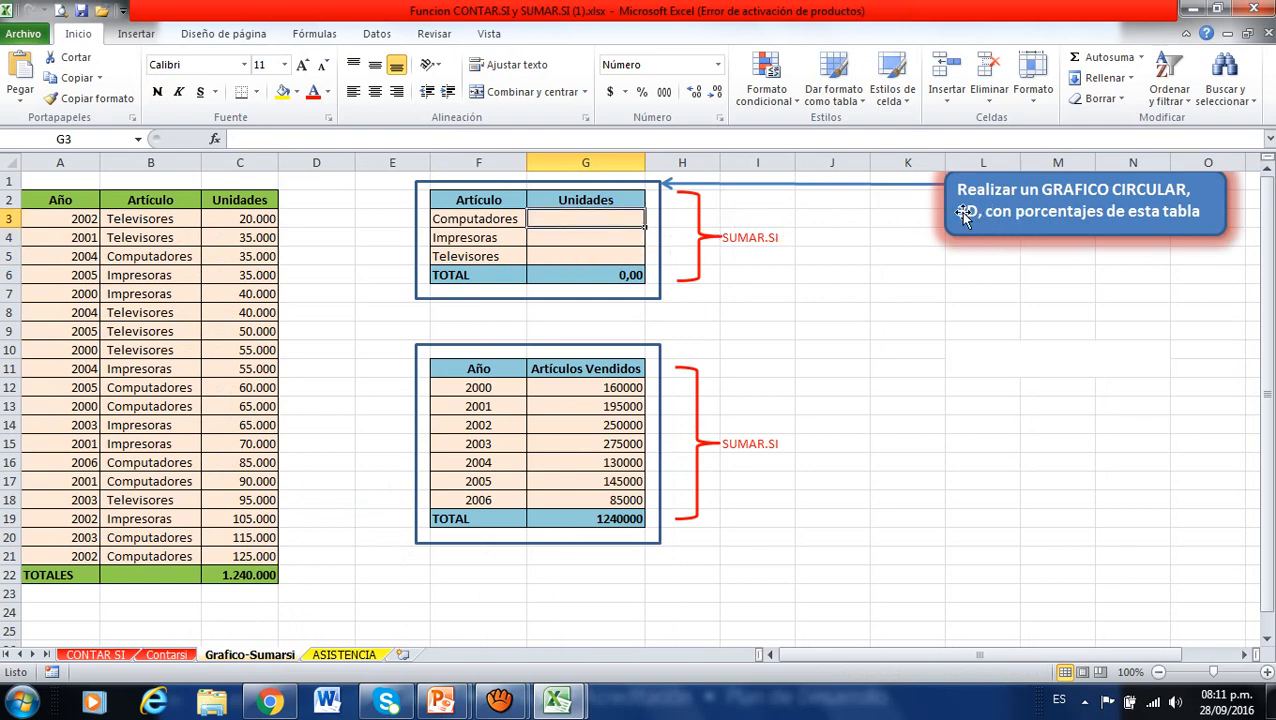
{"action": "left_click_drag", "start_coordinate": [500, 200], "coordinate": [595, 256]}
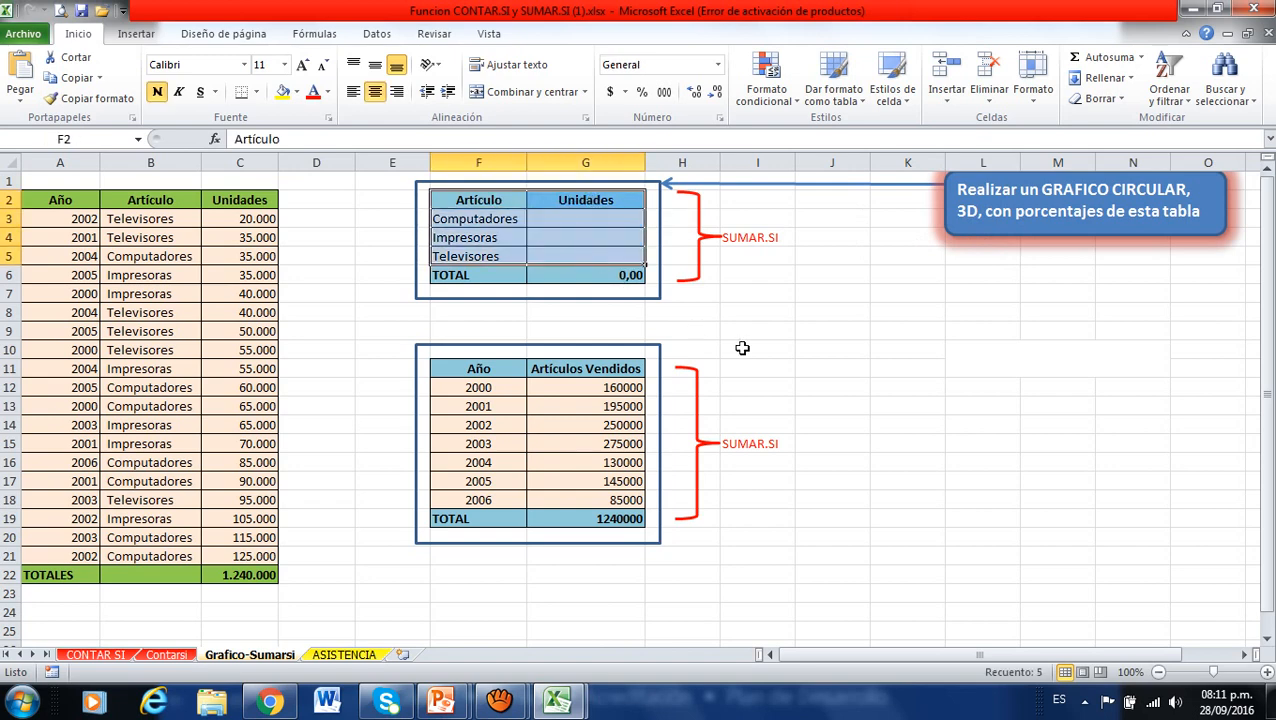
- Return to the ASISTENCIA sheet and examine total cells AH8 and AI8, the first student's row C8:AG8, and the marks down to C11
{"action": "left_click", "coordinate": [350, 654]}
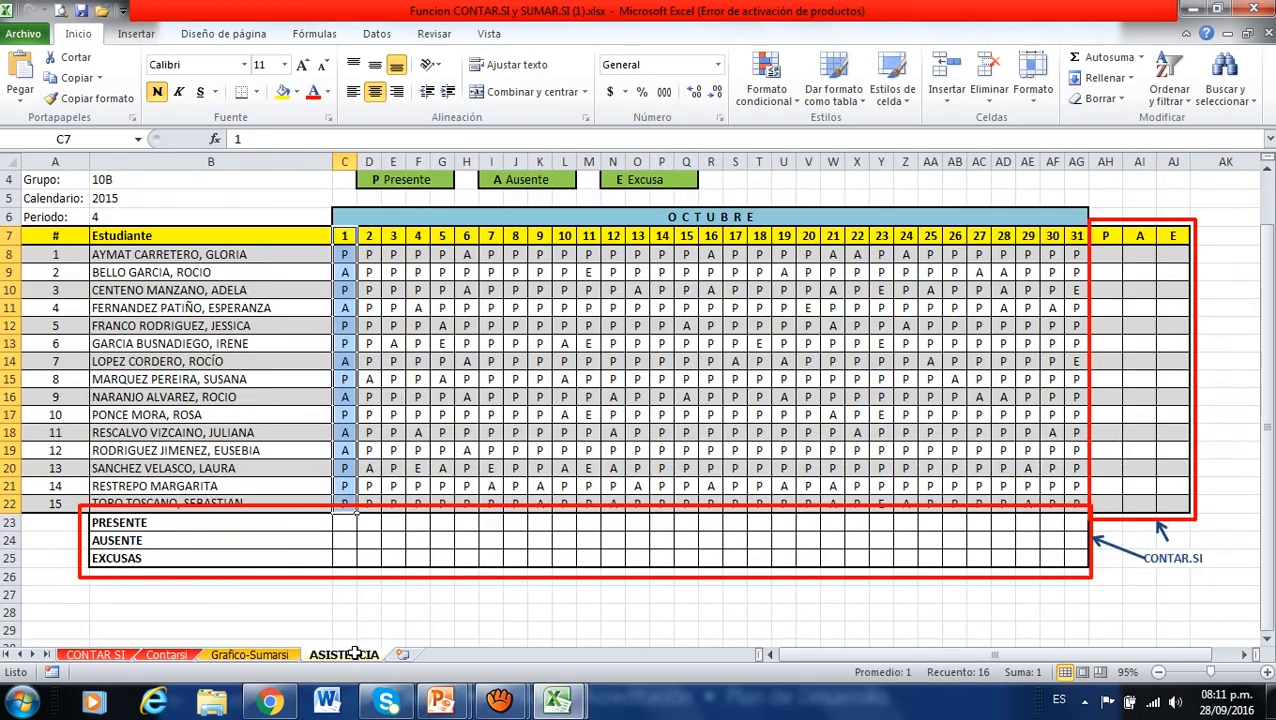
{"action": "left_click", "coordinate": [1116, 254]}
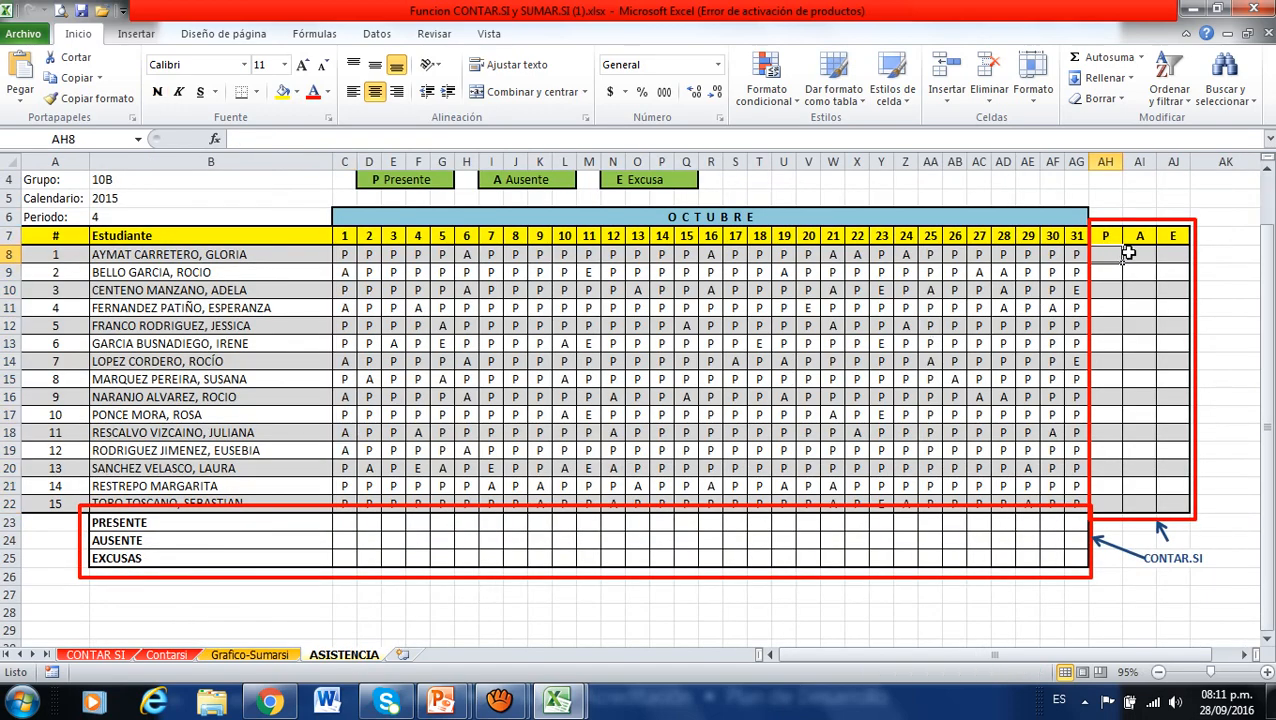
{"action": "left_click", "coordinate": [1143, 254]}
{"action": "left_click_drag", "start_coordinate": [1078, 254], "coordinate": [348, 254]}
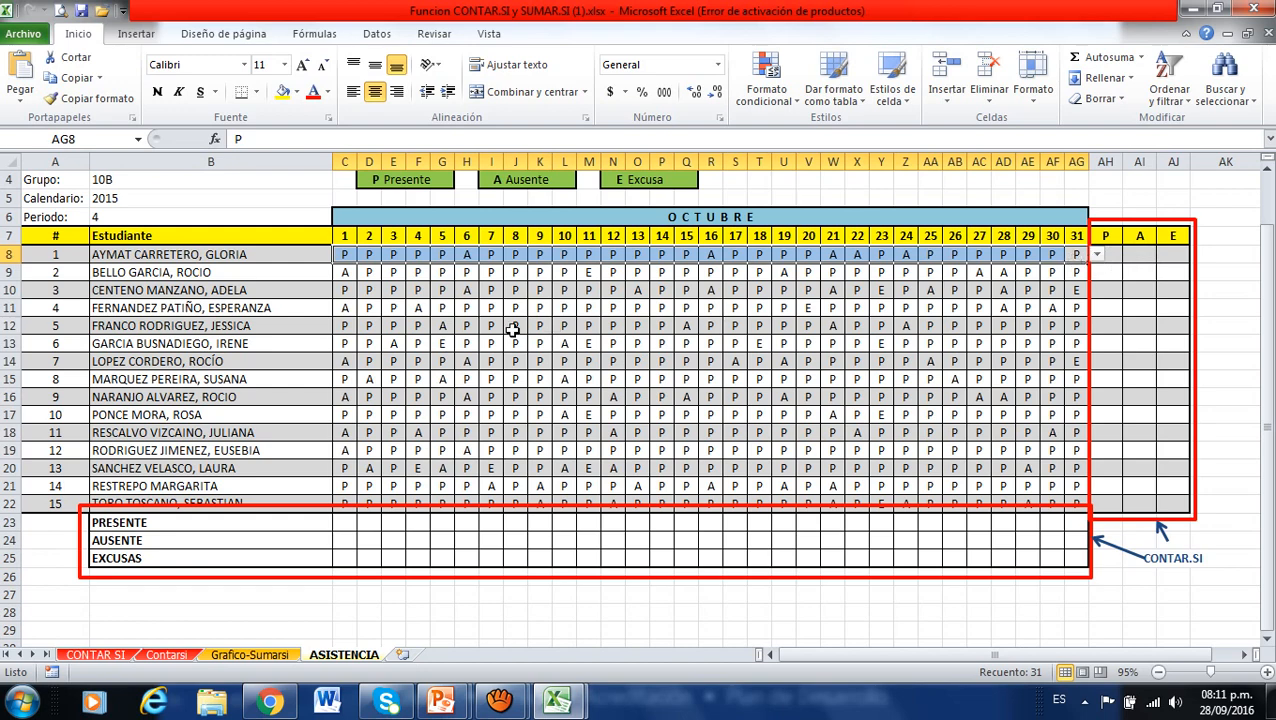
{"action": "key", "text": "Down"}
{"action": "key", "text": "Down"}
{"action": "key", "text": "Down"}
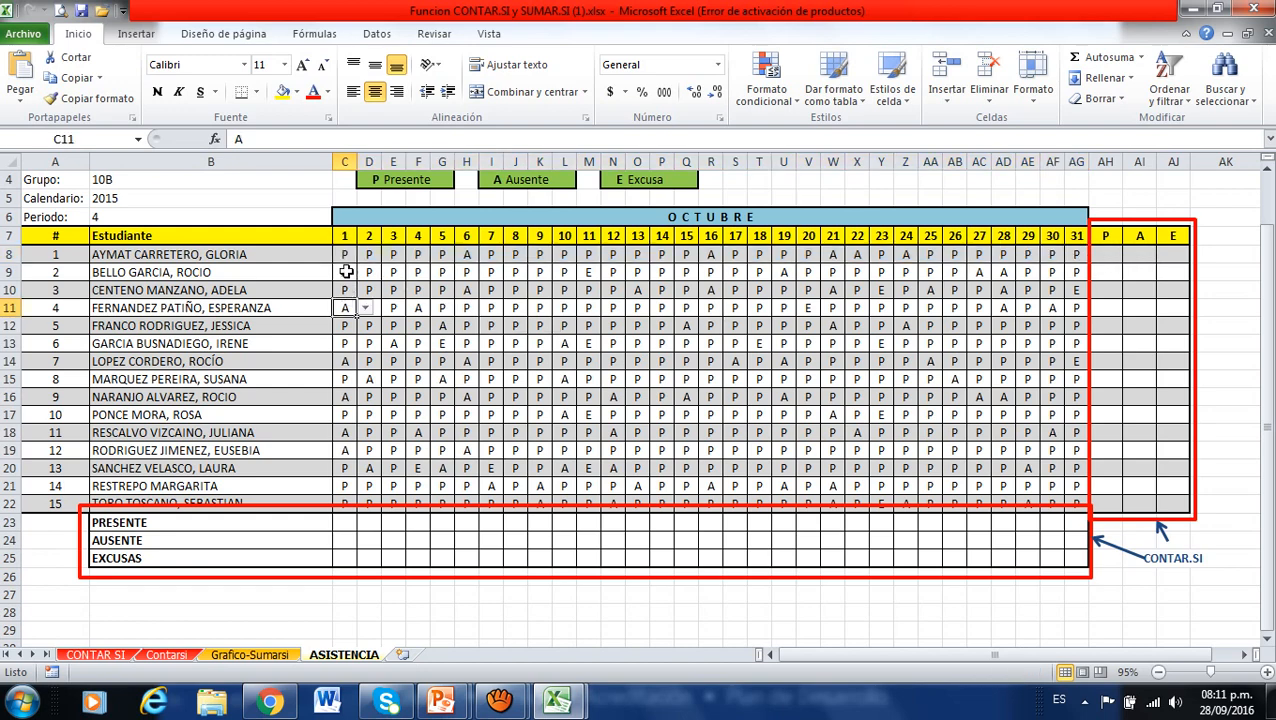
- Highlight the day 1 attendance marks C8:C22 and bring up the Save As dialog for the workbook in the Descargas folder
{"action": "left_click_drag", "start_coordinate": [344, 259], "coordinate": [342, 503]}
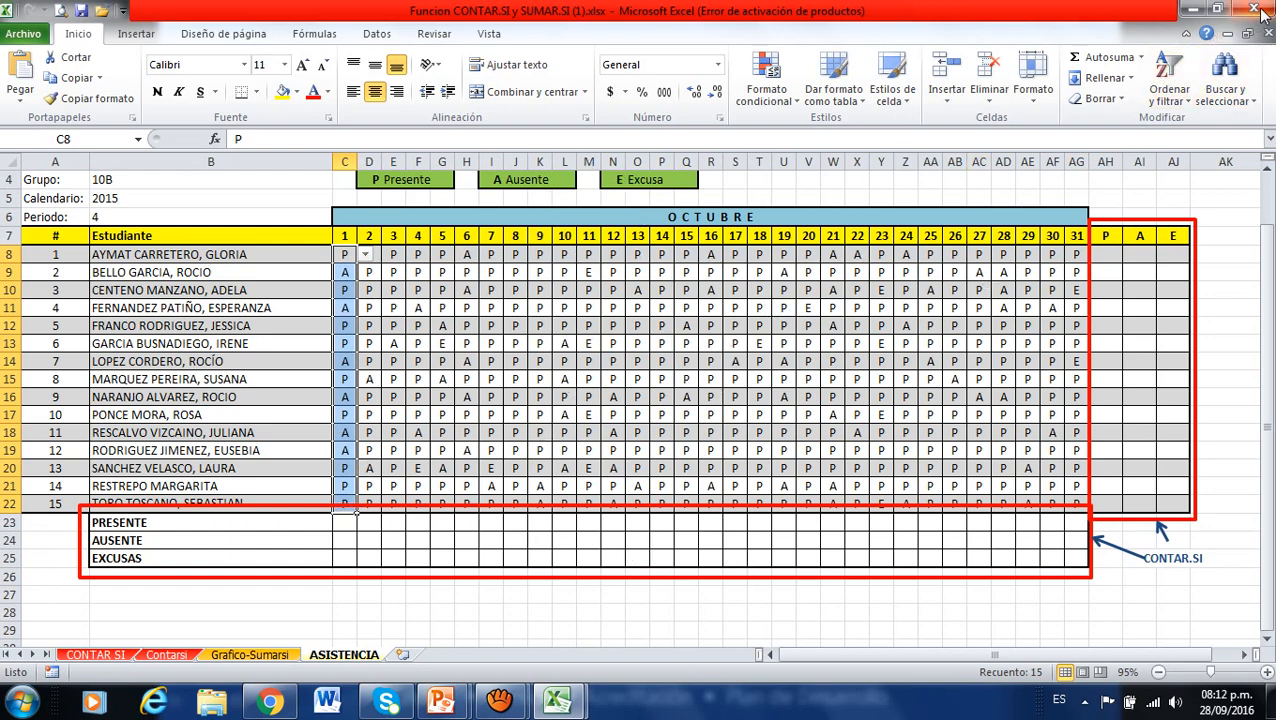
{"action": "left_click", "coordinate": [30, 36]}
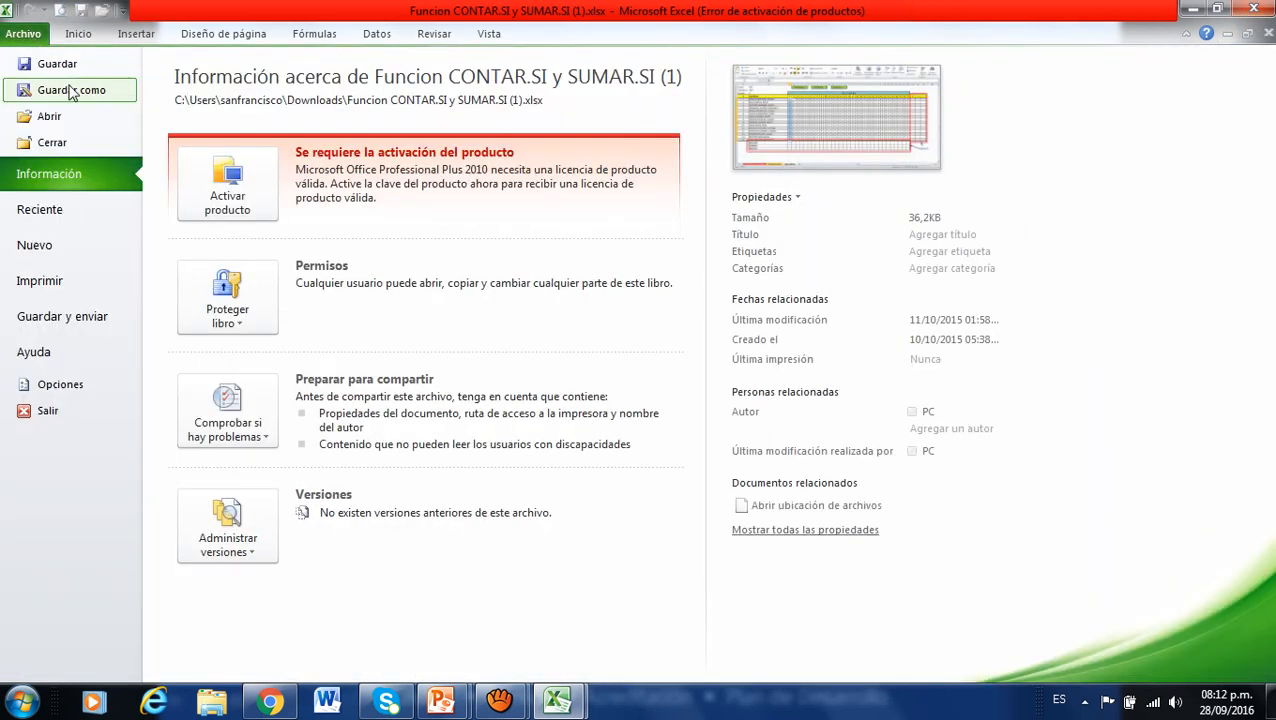
{"action": "left_click", "coordinate": [34, 88]}
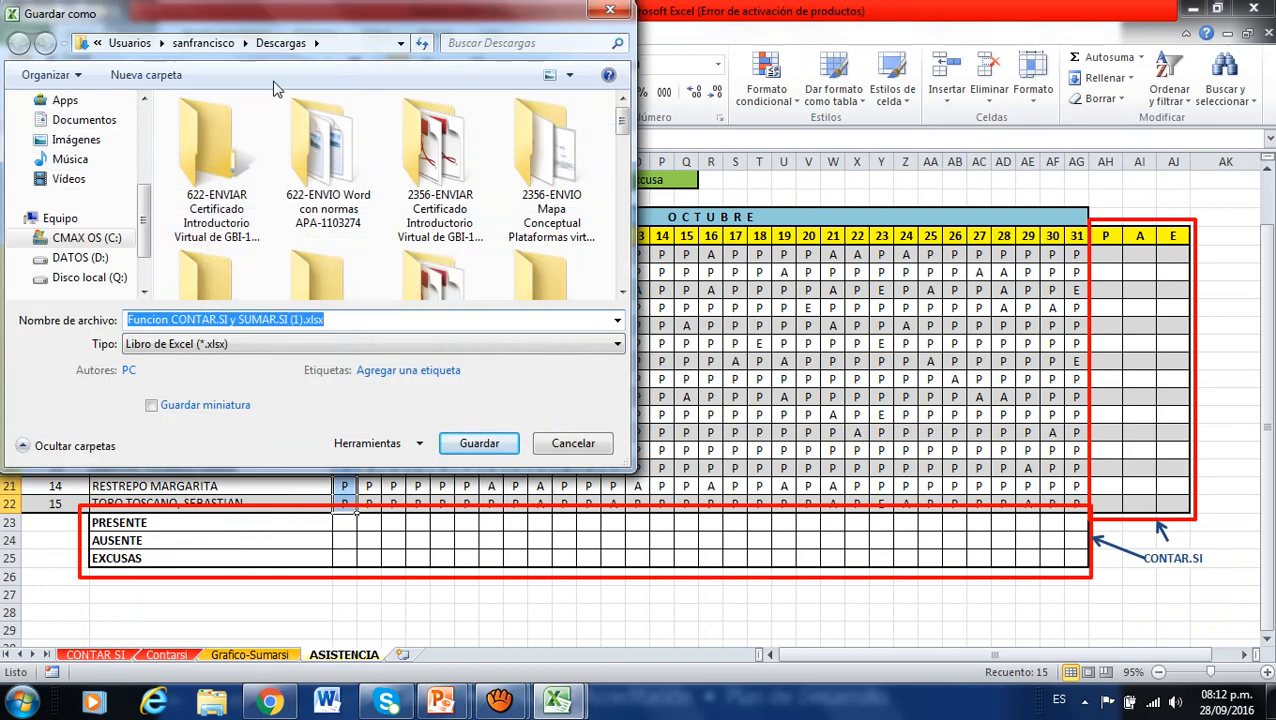
{"action": "key", "text": "Return"}
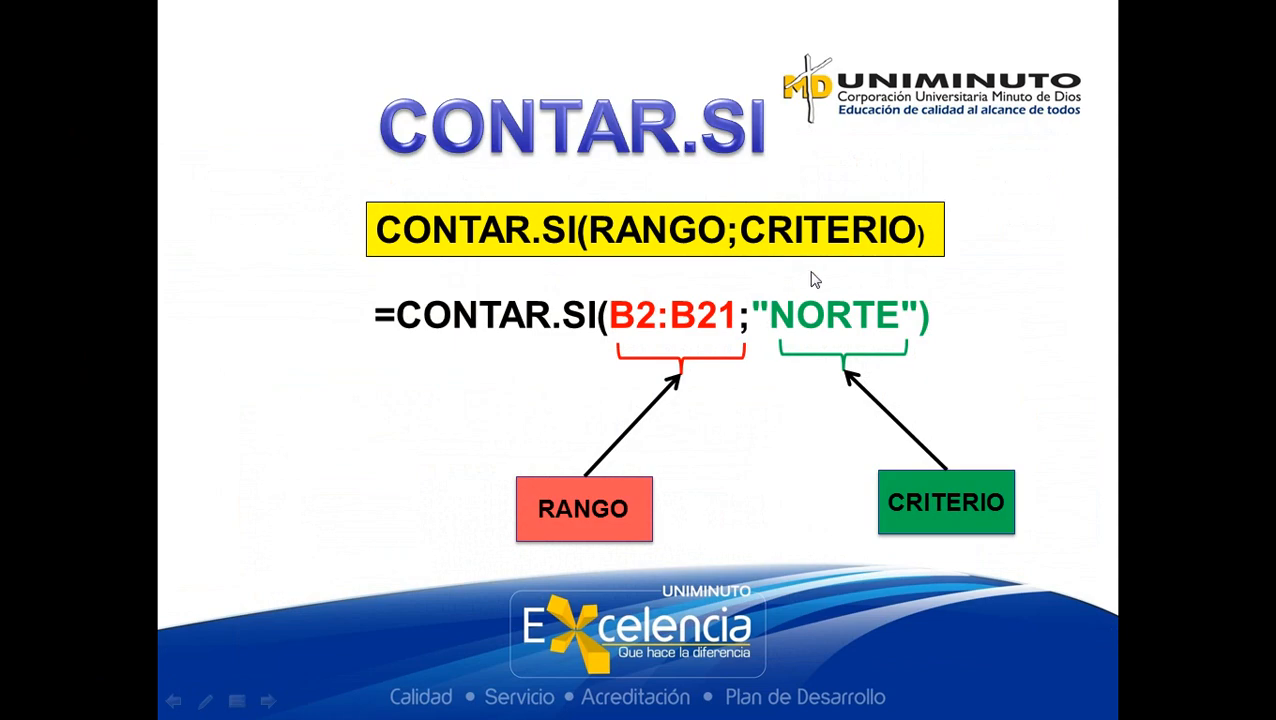
- Switch to the course page in Chrome and change the viewing role to Estudiante
{"action": "key", "text": "alt+Tab"}
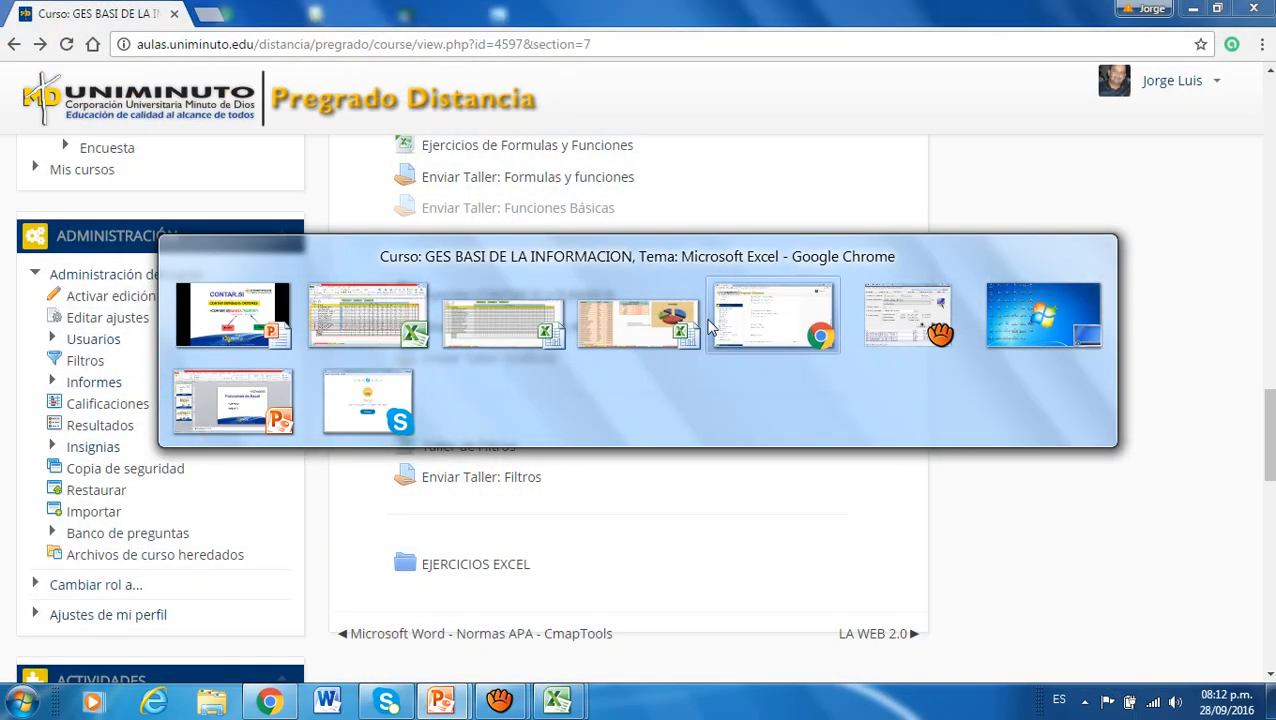
{"action": "left_click", "coordinate": [770, 315]}
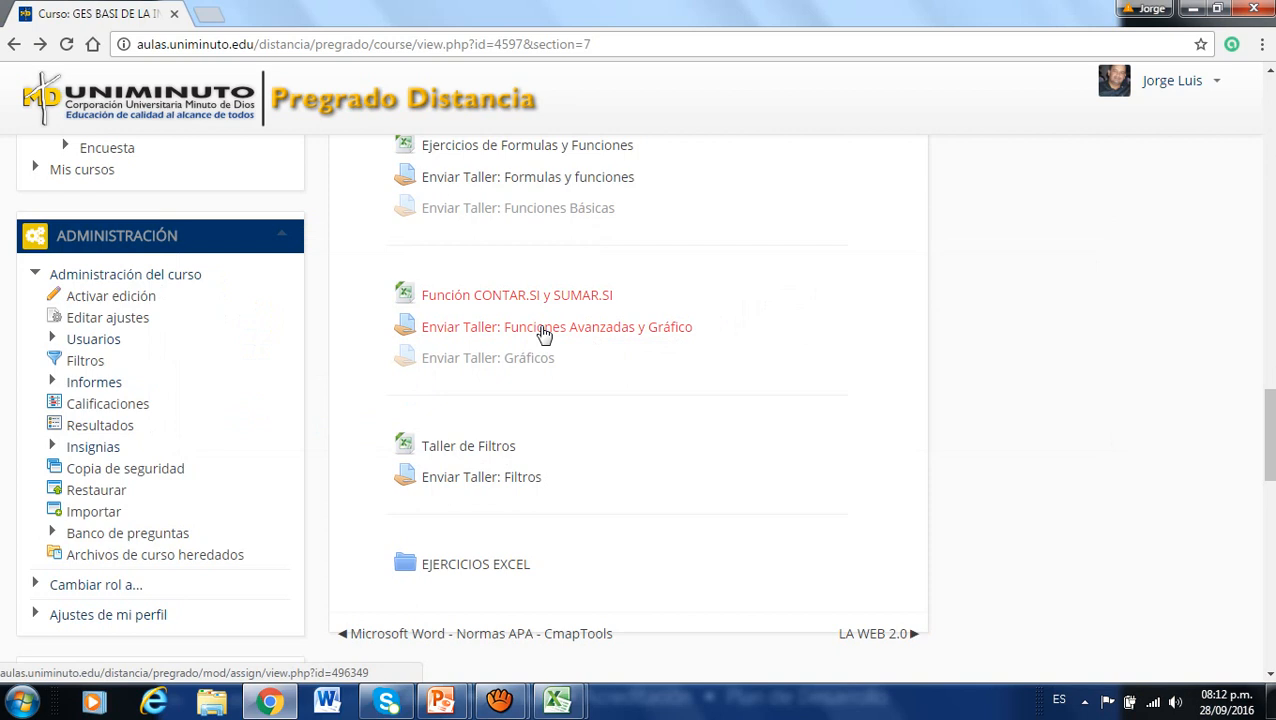
{"action": "left_click", "coordinate": [114, 589]}
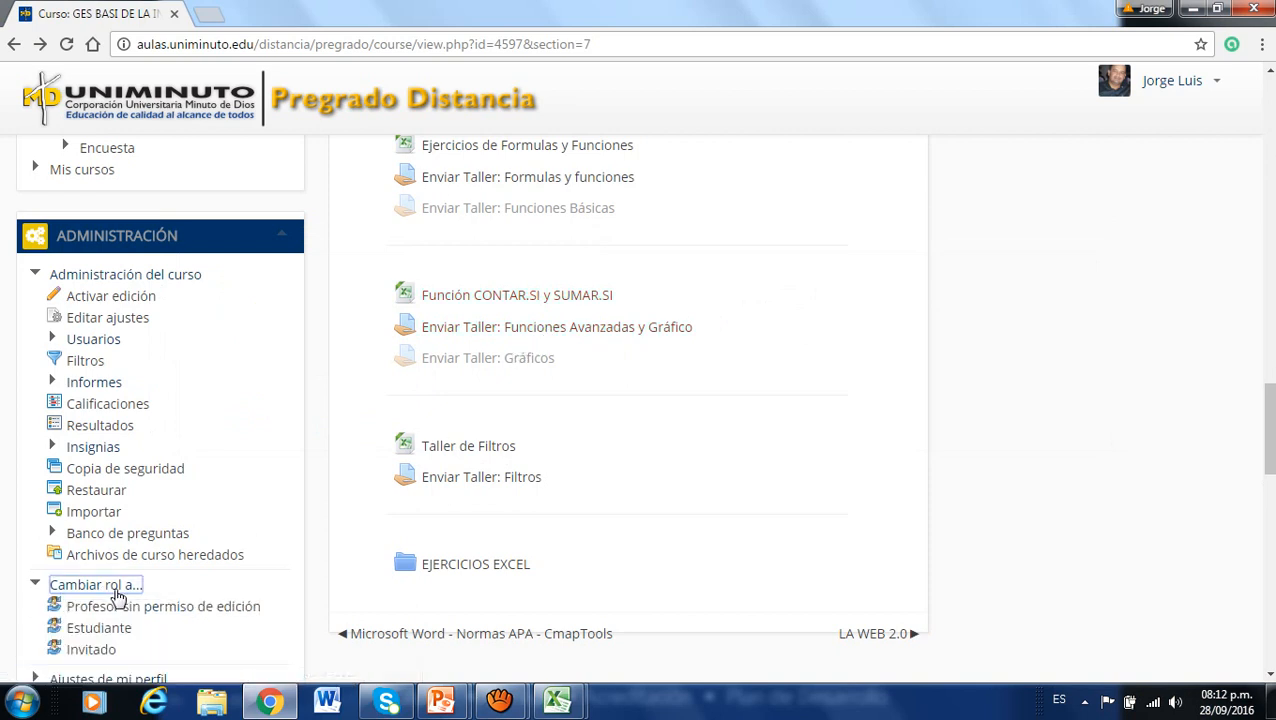
{"action": "left_click", "coordinate": [122, 628]}
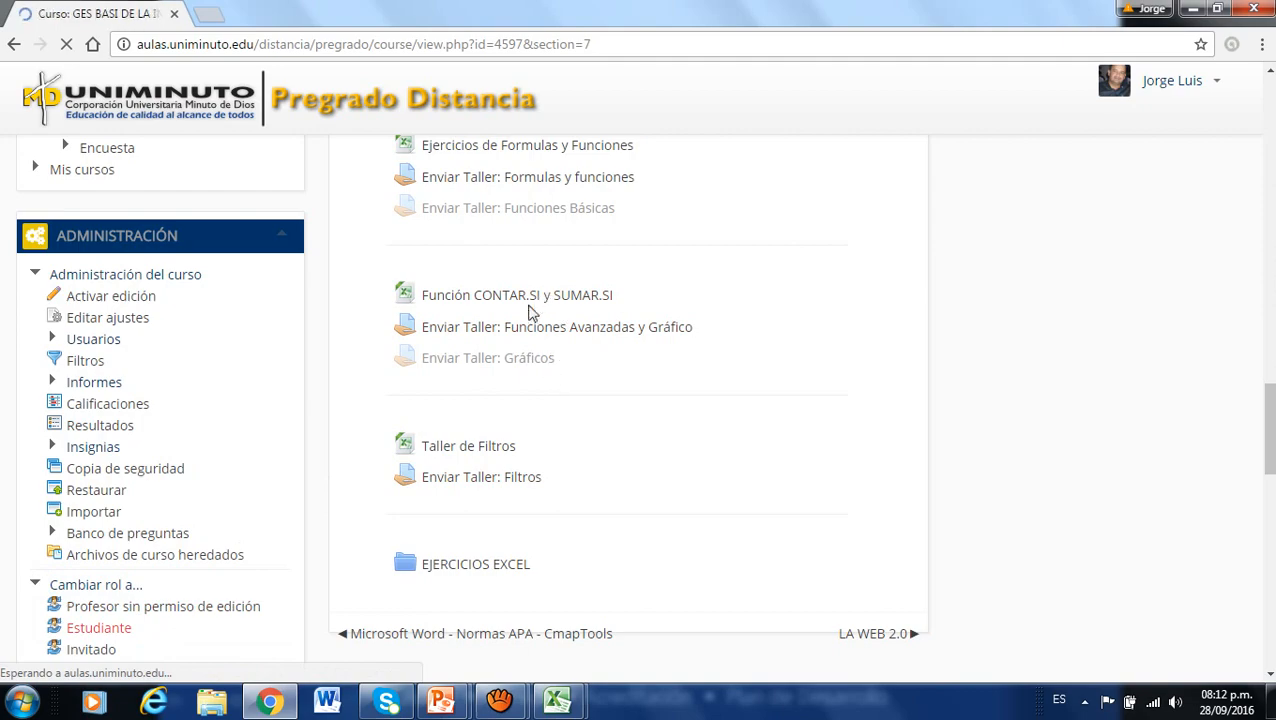
- Open the assignment Enviar Taller: Funciones Avanzadas y Gráfico and examine its submission status and grading criteria
{"action": "scroll", "coordinate": [590, 480], "scroll_direction": "down", "scroll_amount": 10}
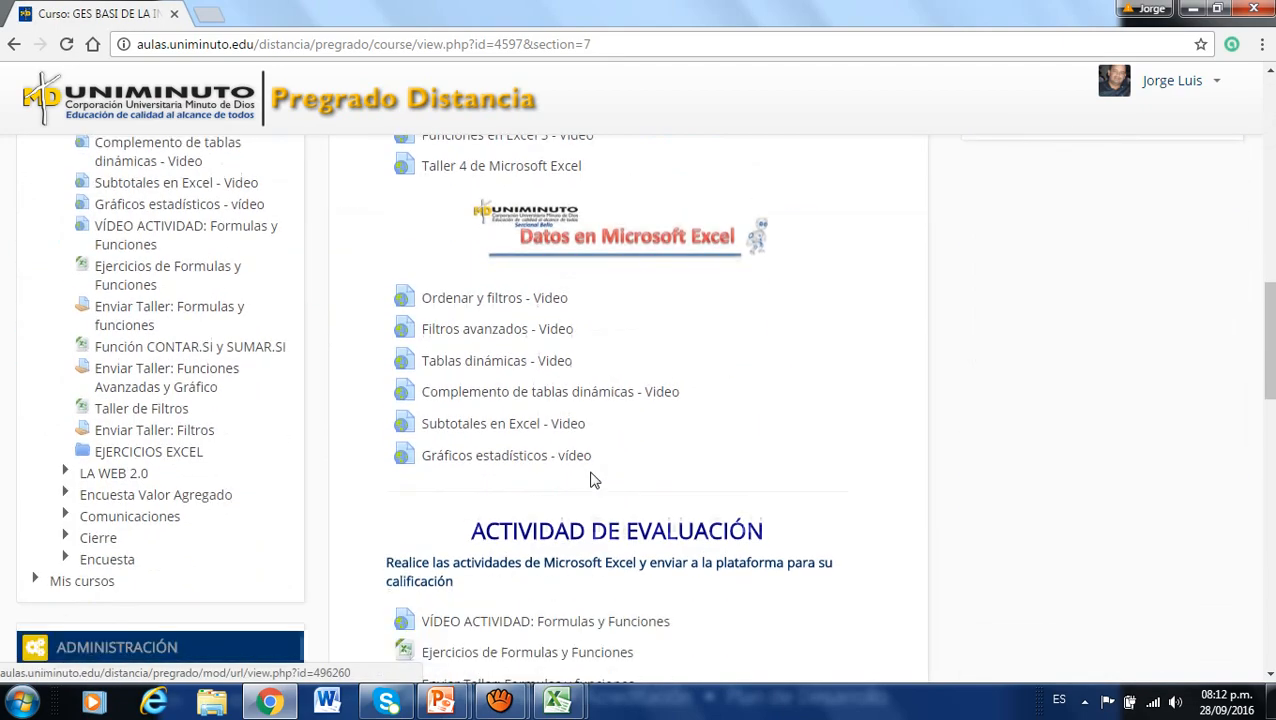
{"action": "scroll", "coordinate": [590, 480], "scroll_direction": "down", "scroll_amount": 8}
{"action": "scroll", "coordinate": [567, 433], "scroll_direction": "up", "scroll_amount": 5}
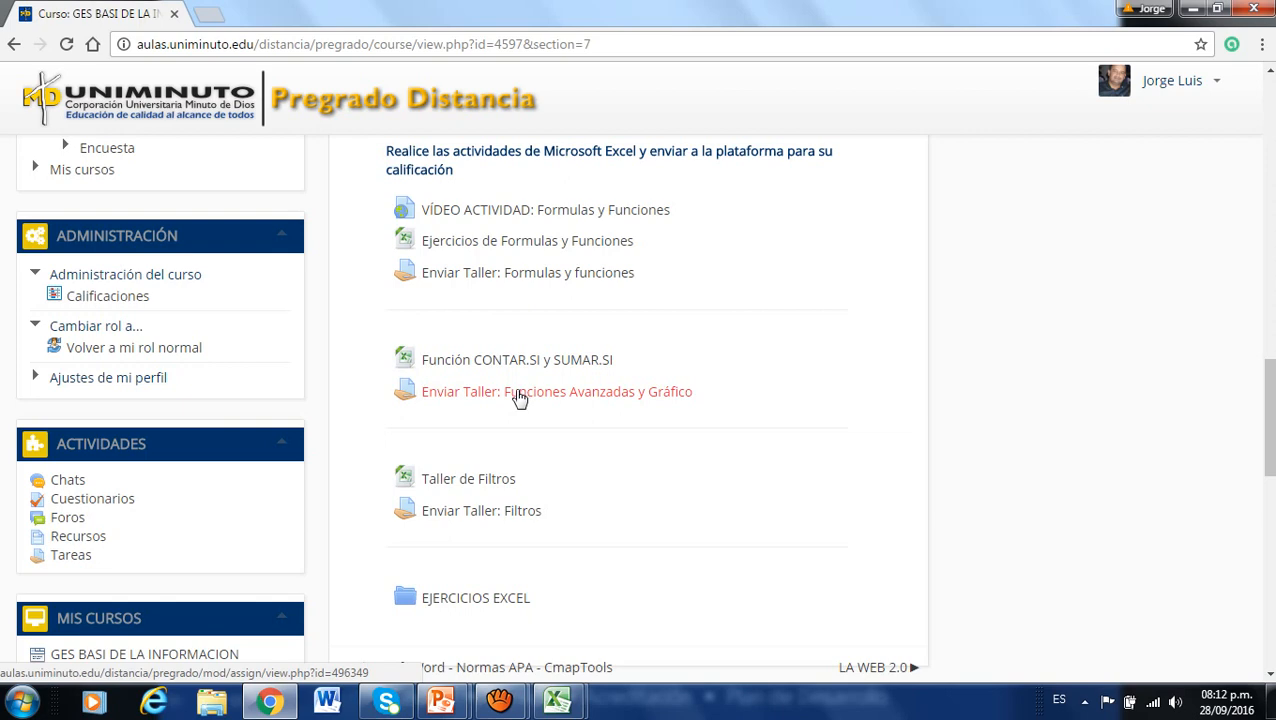
{"action": "left_click", "coordinate": [520, 397]}
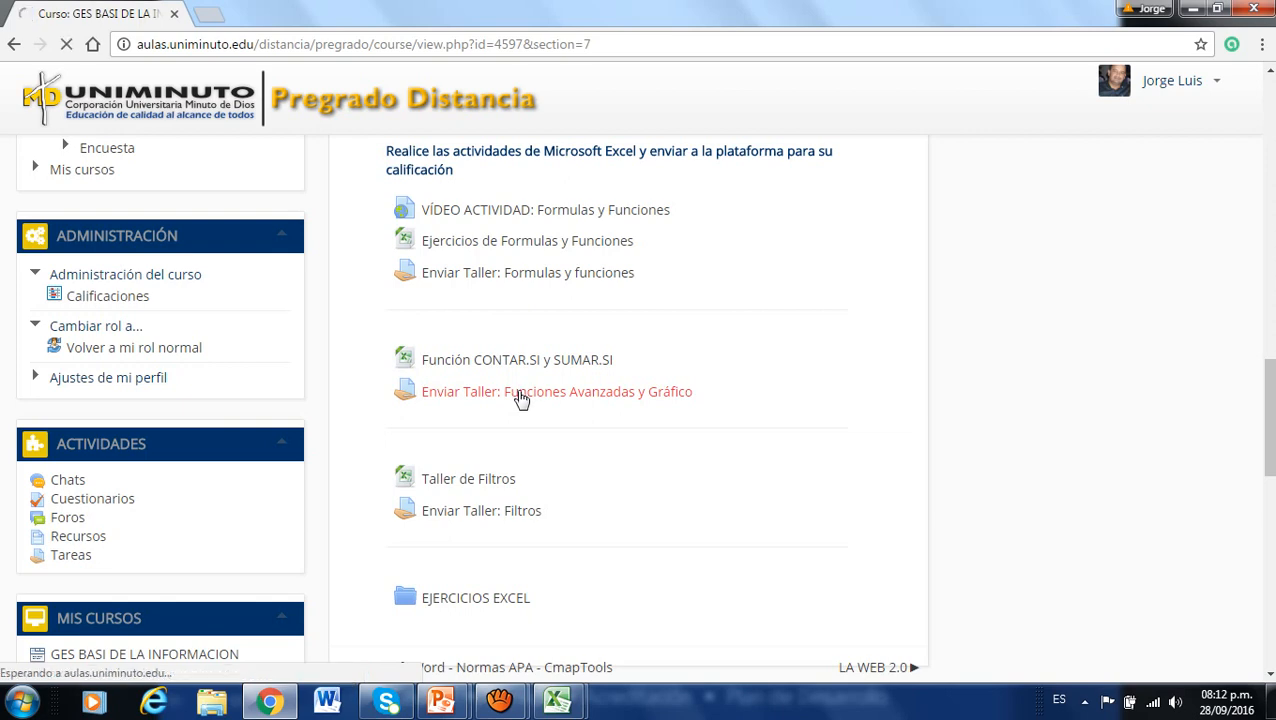
{"action": "scroll", "coordinate": [621, 425], "scroll_direction": "down", "scroll_amount": 4}
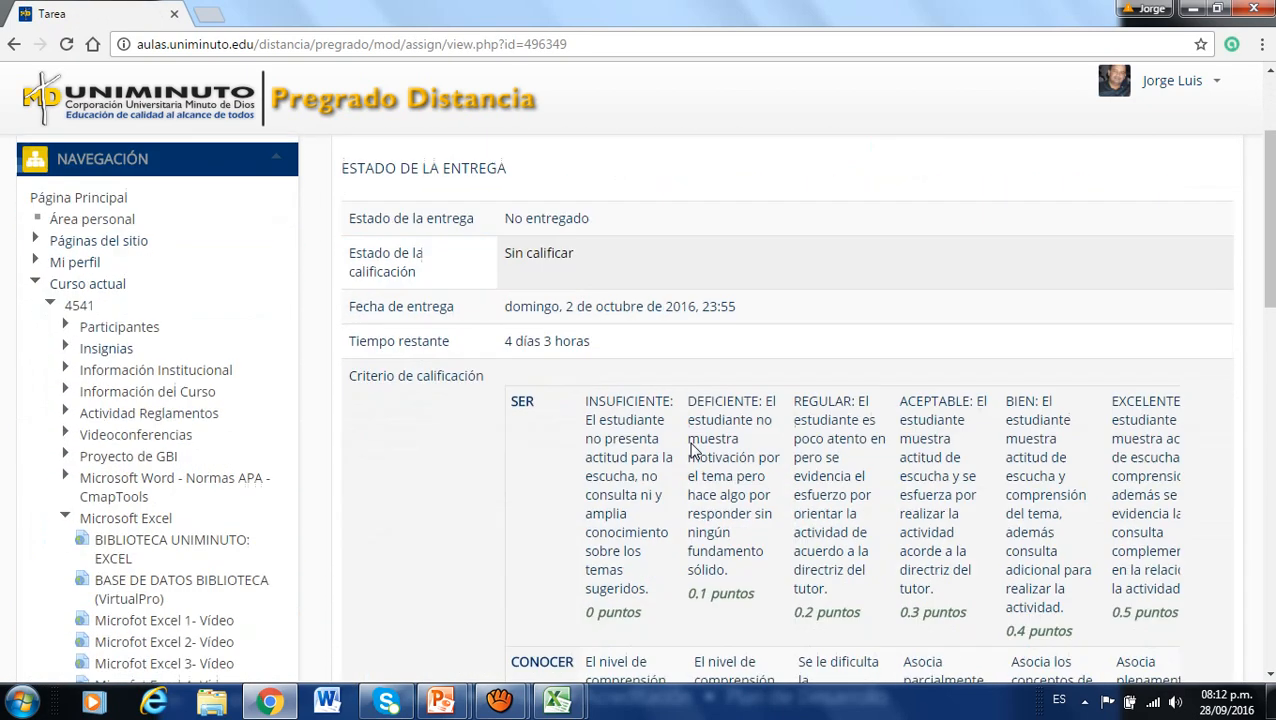
{"action": "scroll", "coordinate": [1048, 362], "scroll_direction": "down", "scroll_amount": 8}
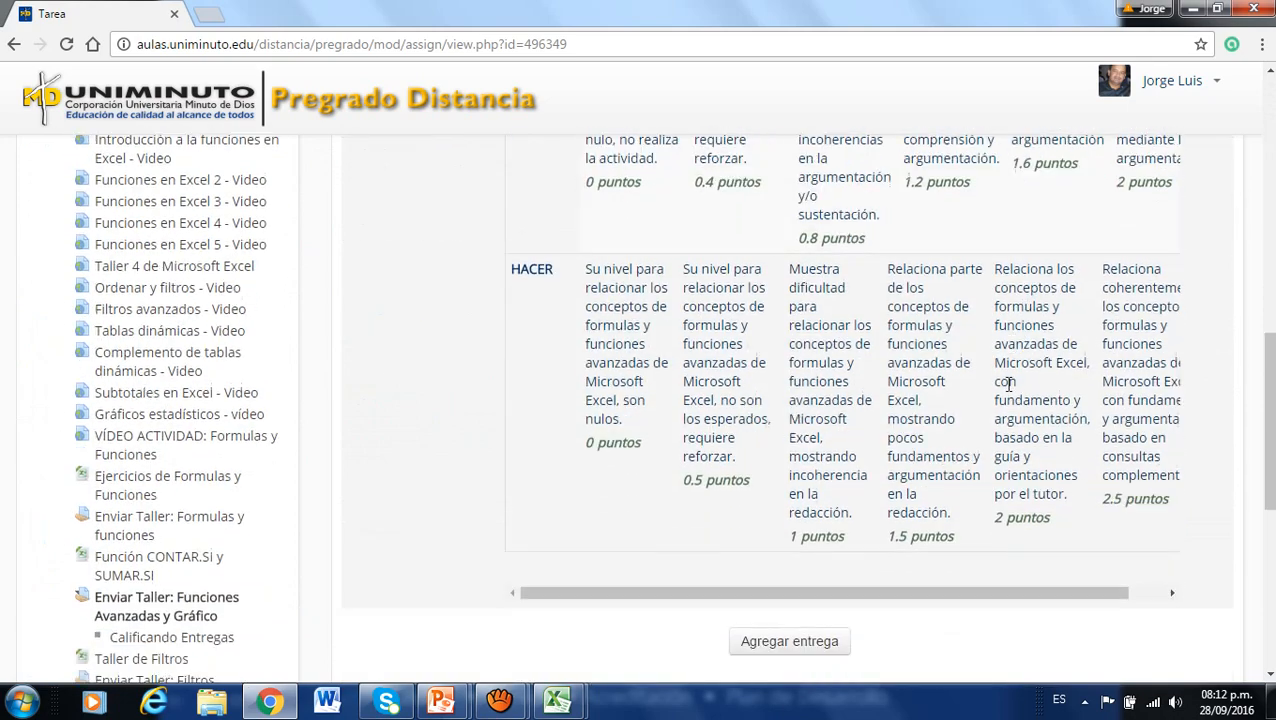
- View the assignment's file submission form and return to the Microsoft Excel section of the course
{"action": "left_click", "coordinate": [807, 325]}
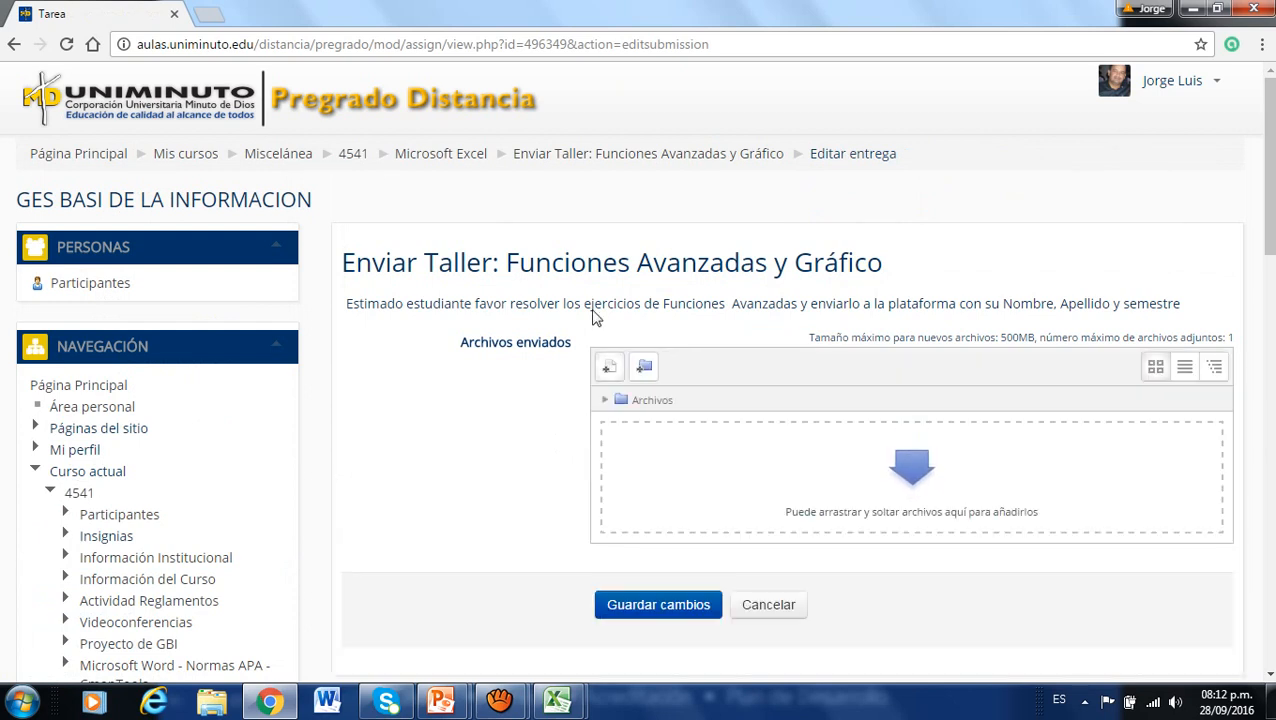
{"action": "left_click", "coordinate": [14, 45]}
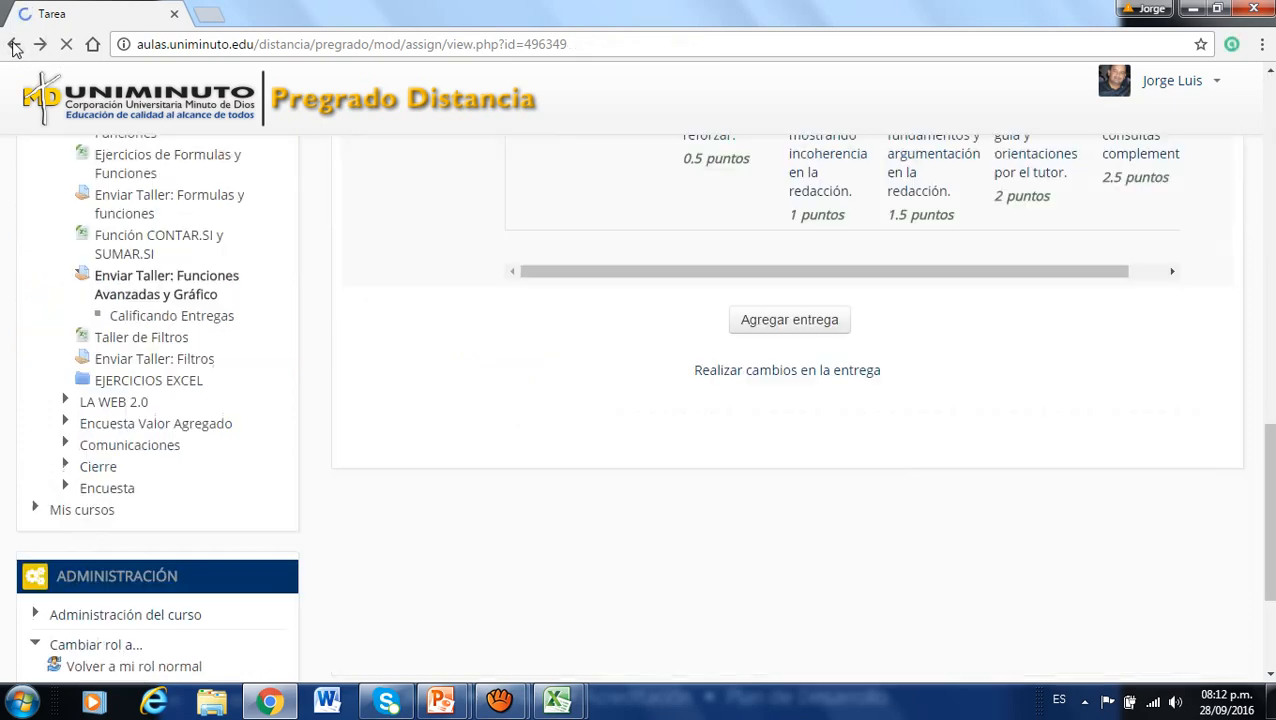
{"action": "left_click", "coordinate": [12, 45]}
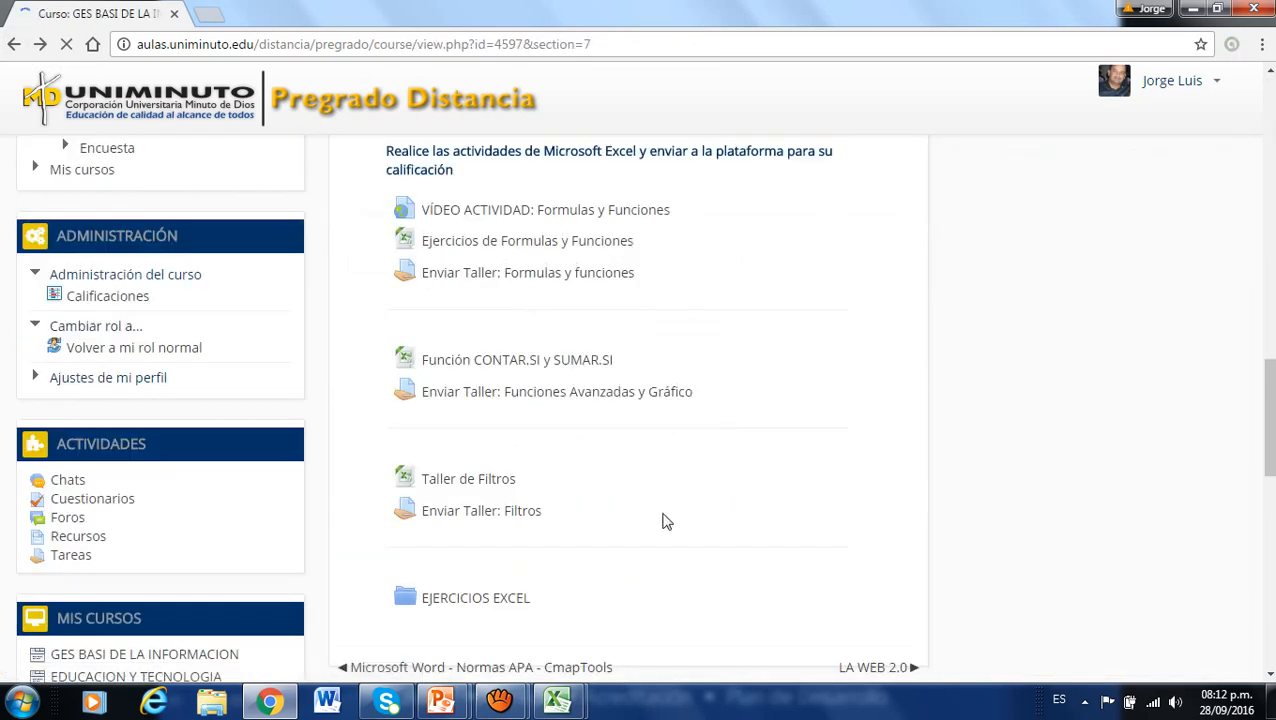
- Switch to the Excel workbook Ejercicios Excel (4).xls and review its NOMINA, NOMINA (2), ALMACEN ABC, ALMACEN ABC(2) and VENDEDORES sheets
{"action": "mouse_move", "coordinate": [558, 706]}
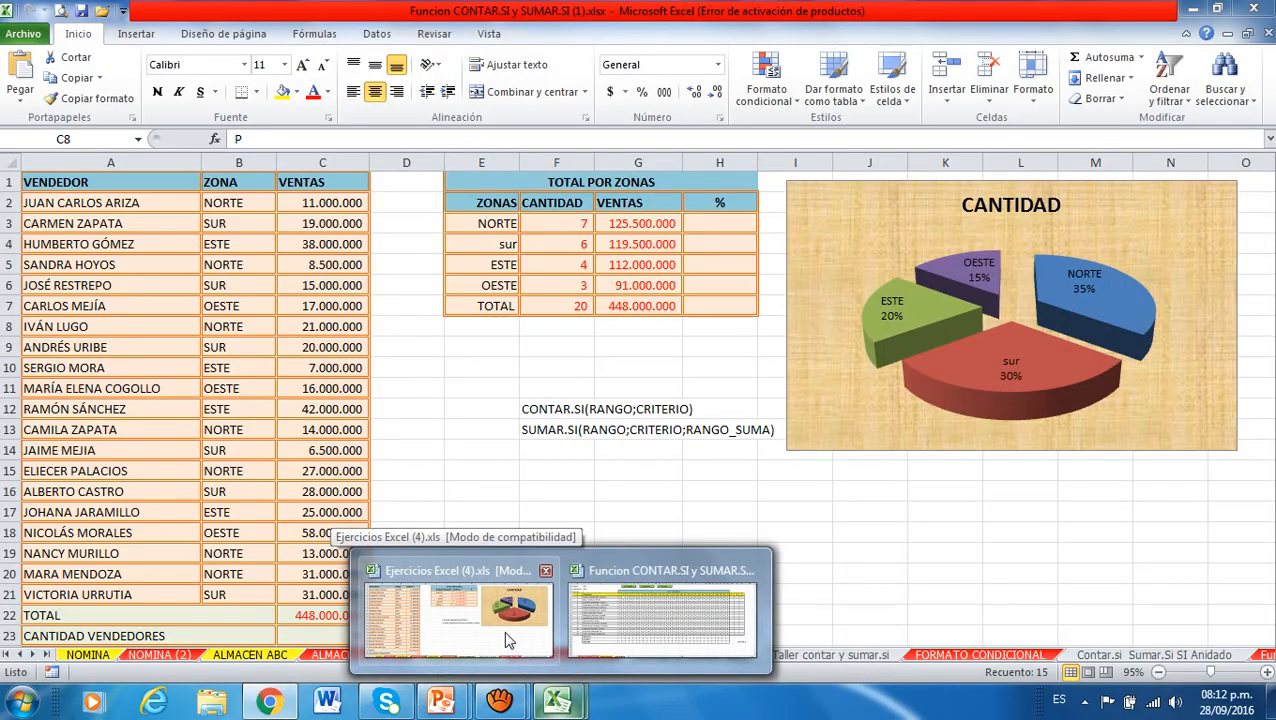
{"action": "left_click", "coordinate": [507, 640]}
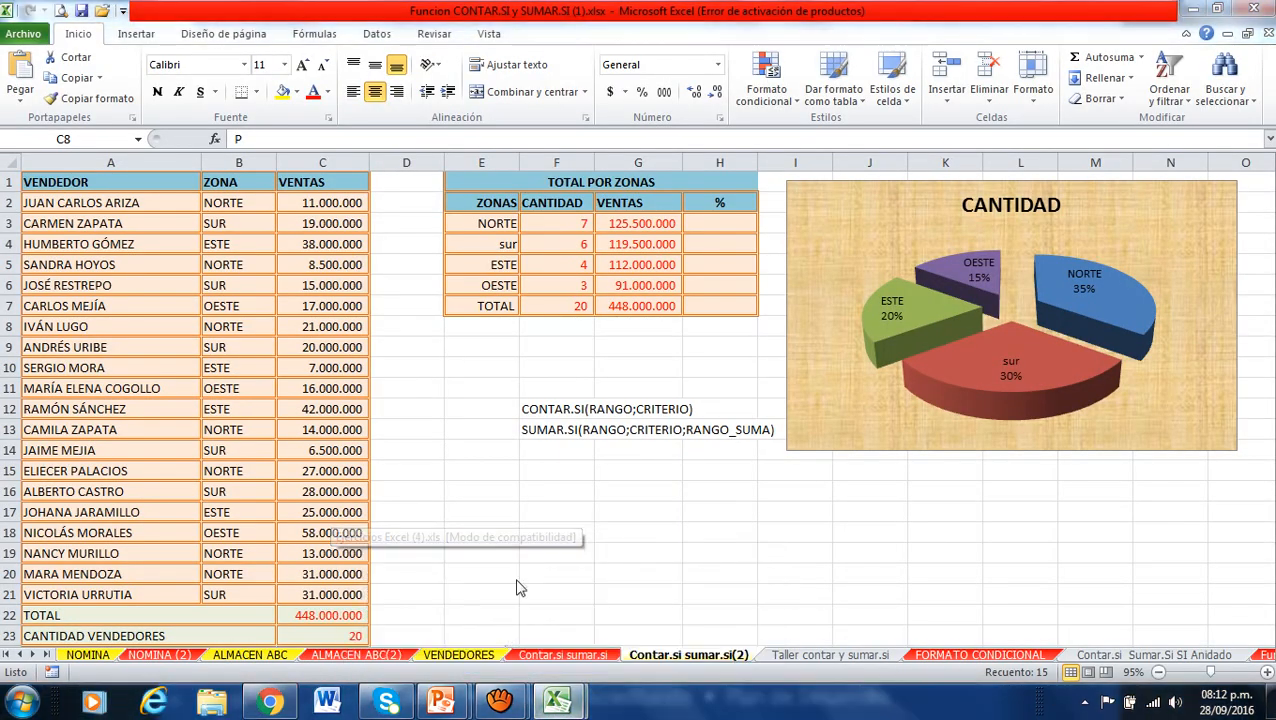
{"action": "left_click", "coordinate": [226, 367]}
{"action": "left_click", "coordinate": [220, 657]}
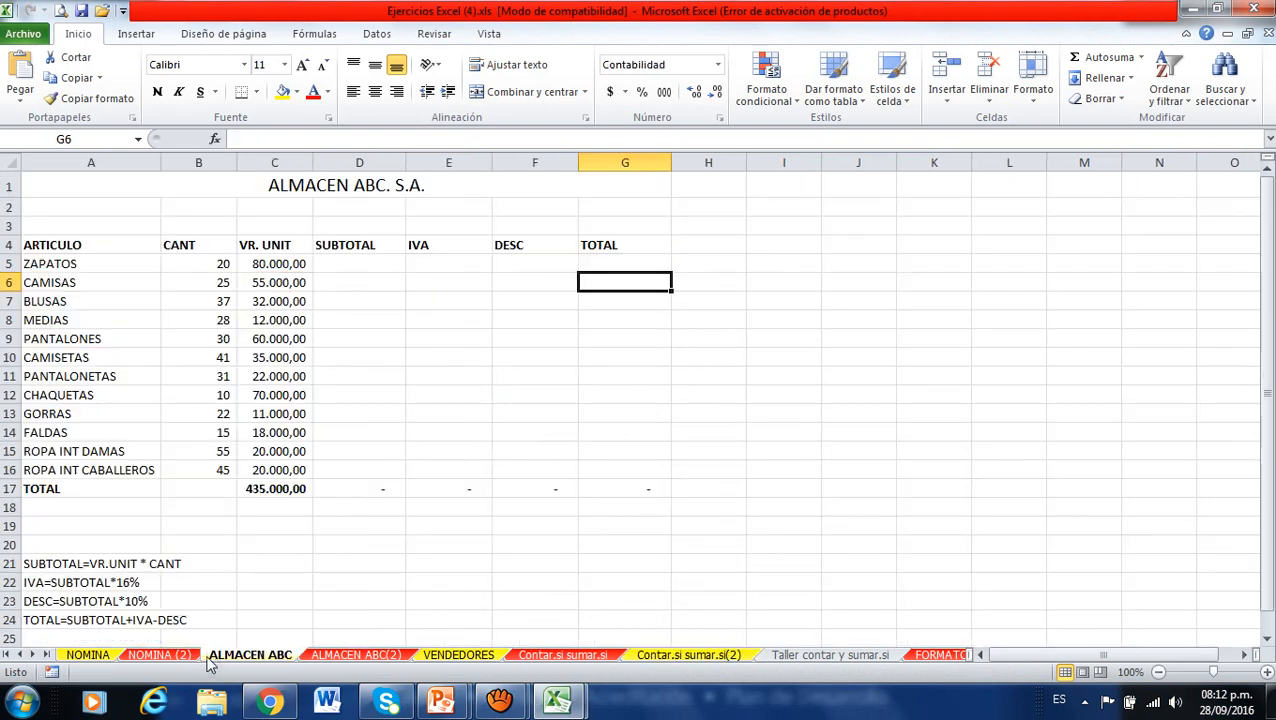
{"action": "left_click", "coordinate": [155, 656]}
{"action": "left_click", "coordinate": [108, 656]}
{"action": "left_click", "coordinate": [150, 658]}
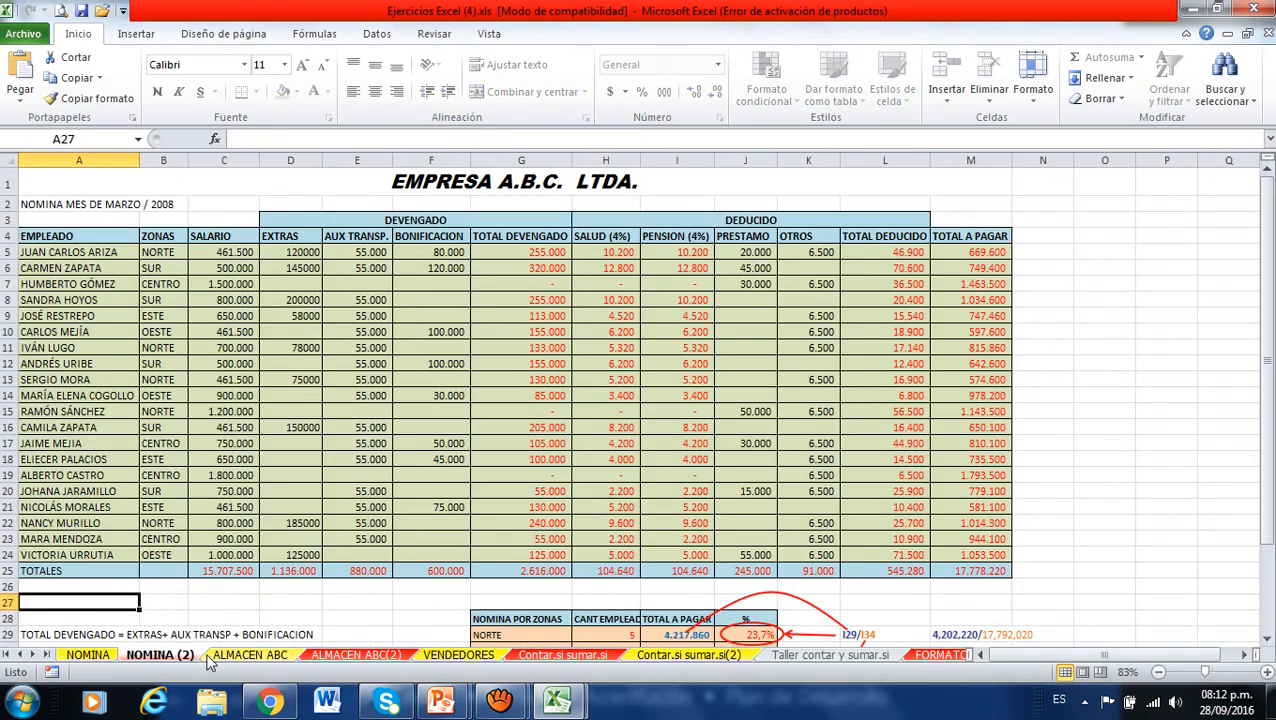
{"action": "left_click", "coordinate": [232, 657]}
{"action": "left_click", "coordinate": [358, 657]}
{"action": "left_click", "coordinate": [446, 658]}
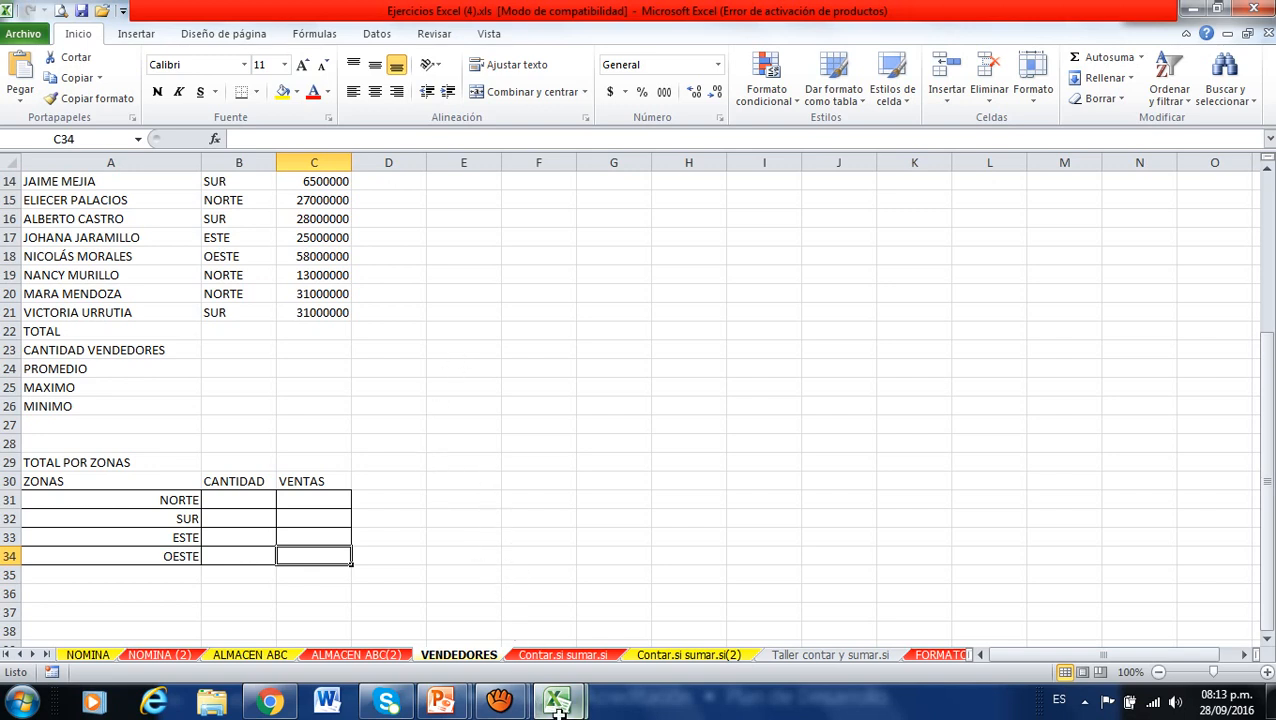
- Return to the Funcion CONTAR.SI y SUMAR.SI (1).xlsx workbook and review its CONTAR SI, Contarsi, Grafico-Sumarsi and ASISTENCIA sheets
{"action": "mouse_move", "coordinate": [557, 700]}
{"action": "left_click", "coordinate": [621, 600]}
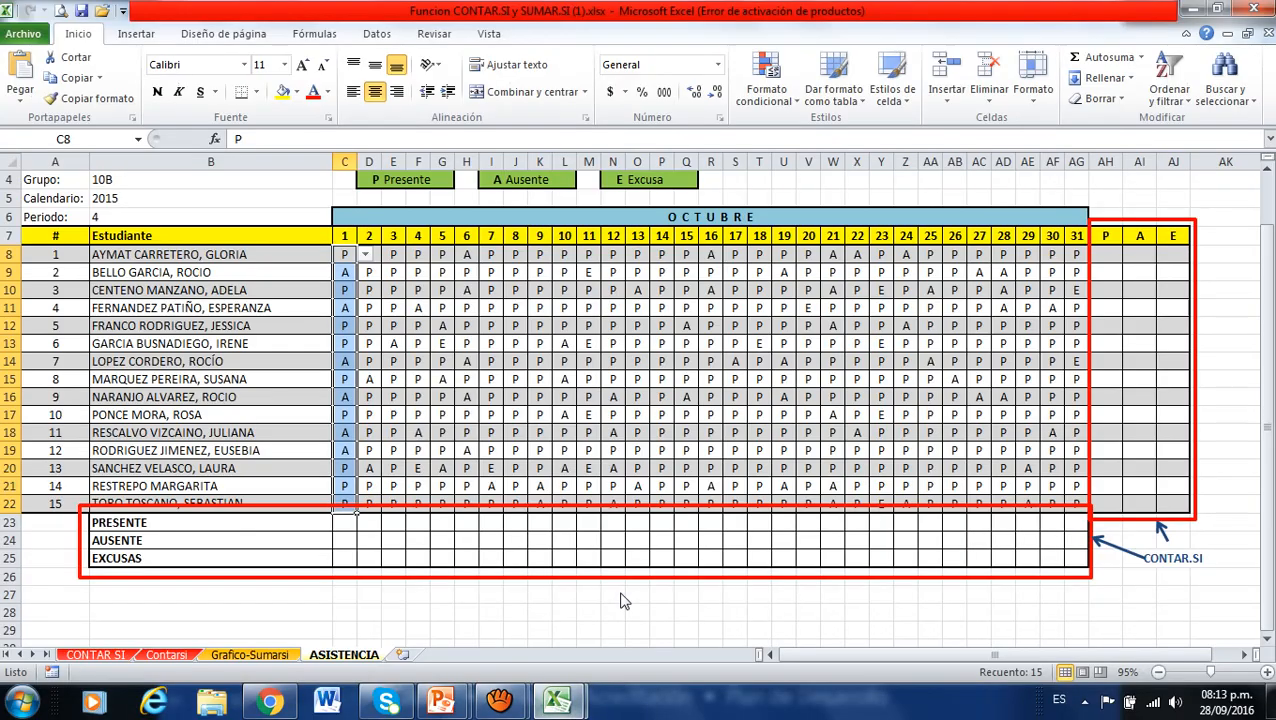
{"action": "left_click", "coordinate": [95, 654]}
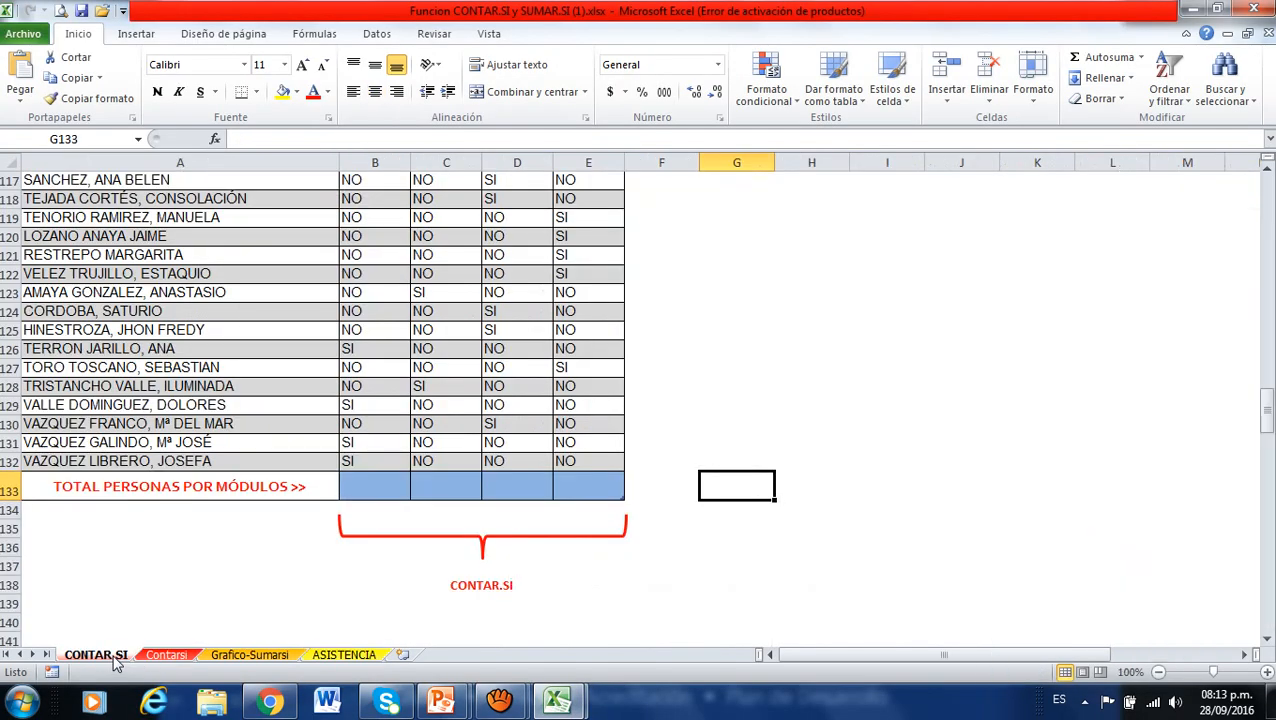
{"action": "scroll", "coordinate": [287, 450], "scroll_direction": "up", "scroll_amount": 5}
{"action": "scroll", "coordinate": [288, 445], "scroll_direction": "down", "scroll_amount": 8}
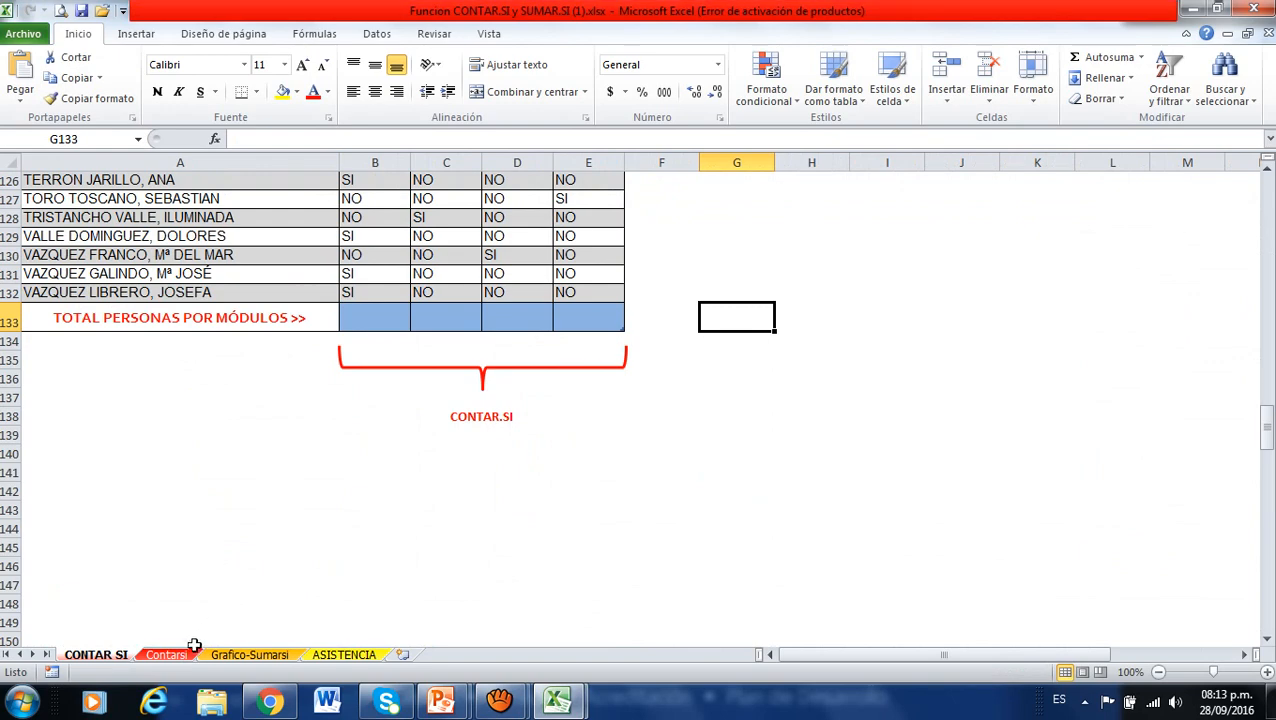
{"action": "left_click", "coordinate": [183, 654]}
{"action": "scroll", "coordinate": [298, 475], "scroll_direction": "down", "scroll_amount": 1}
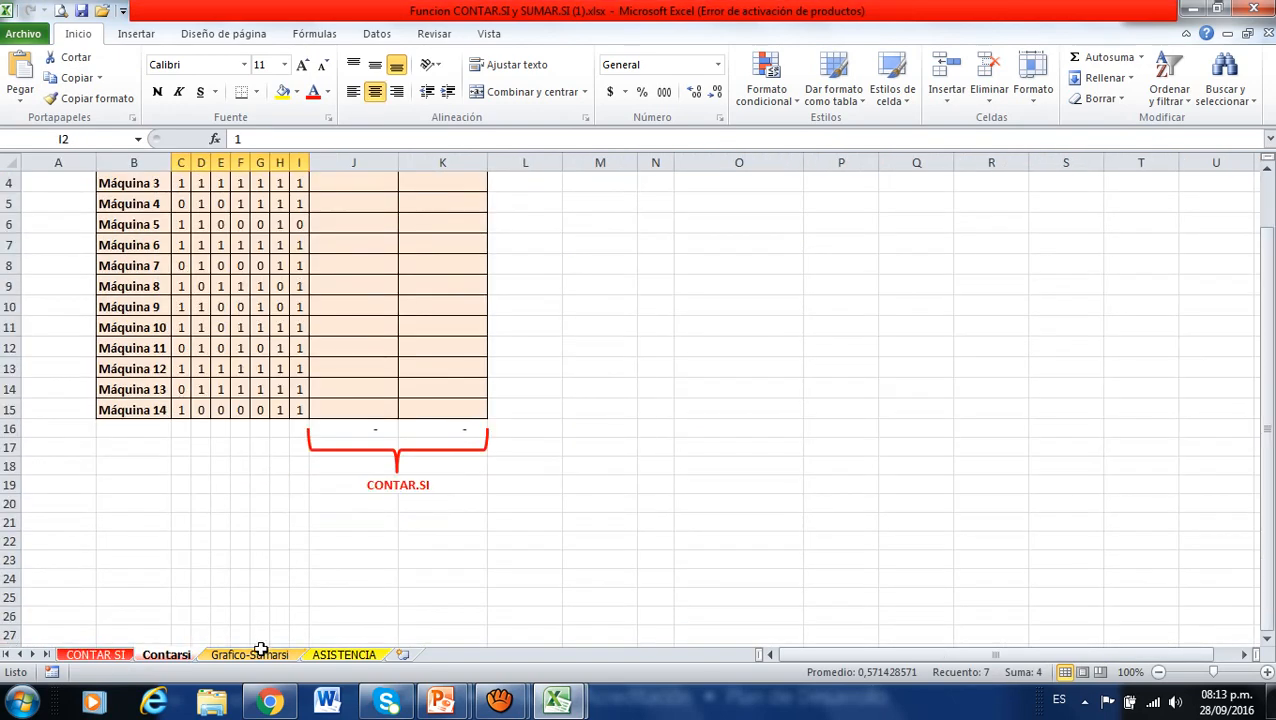
{"action": "left_click", "coordinate": [258, 652]}
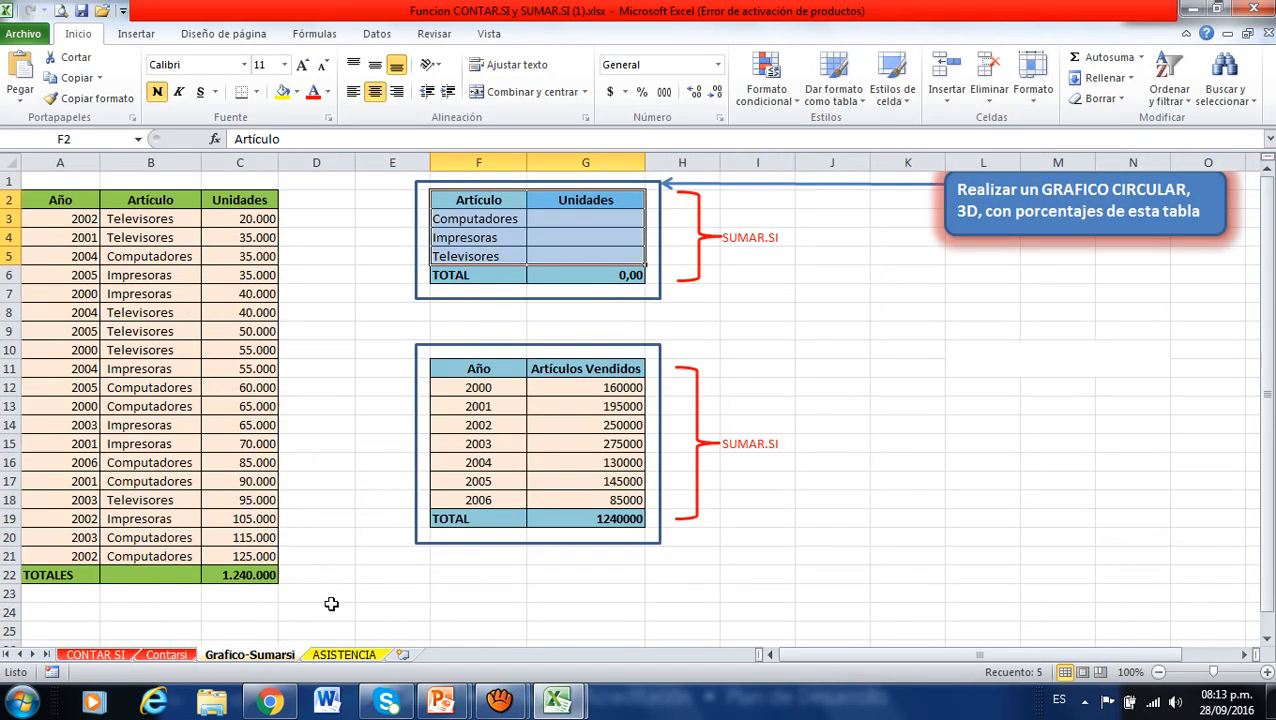
{"action": "left_click", "coordinate": [825, 465]}
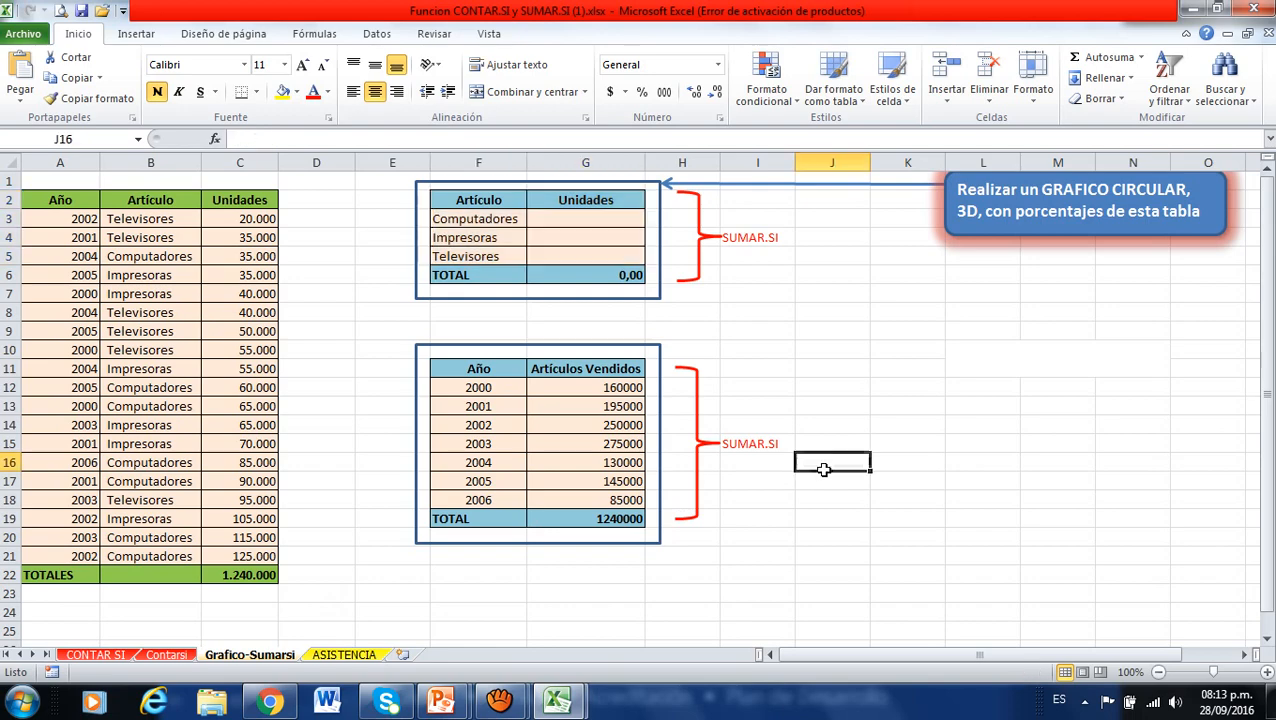
{"action": "left_click", "coordinate": [344, 655]}
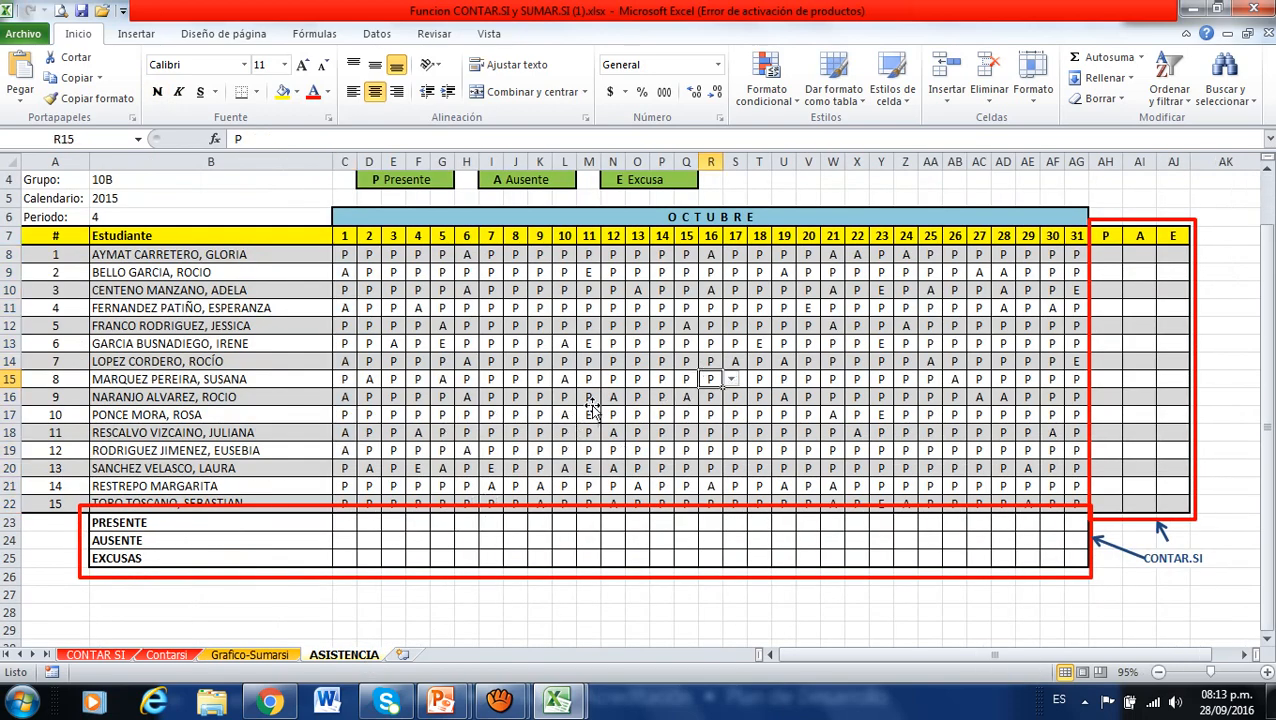
- Switch back to the course page in Chrome and examine the Excel videos and evaluation activities
{"action": "left_click", "coordinate": [269, 702]}
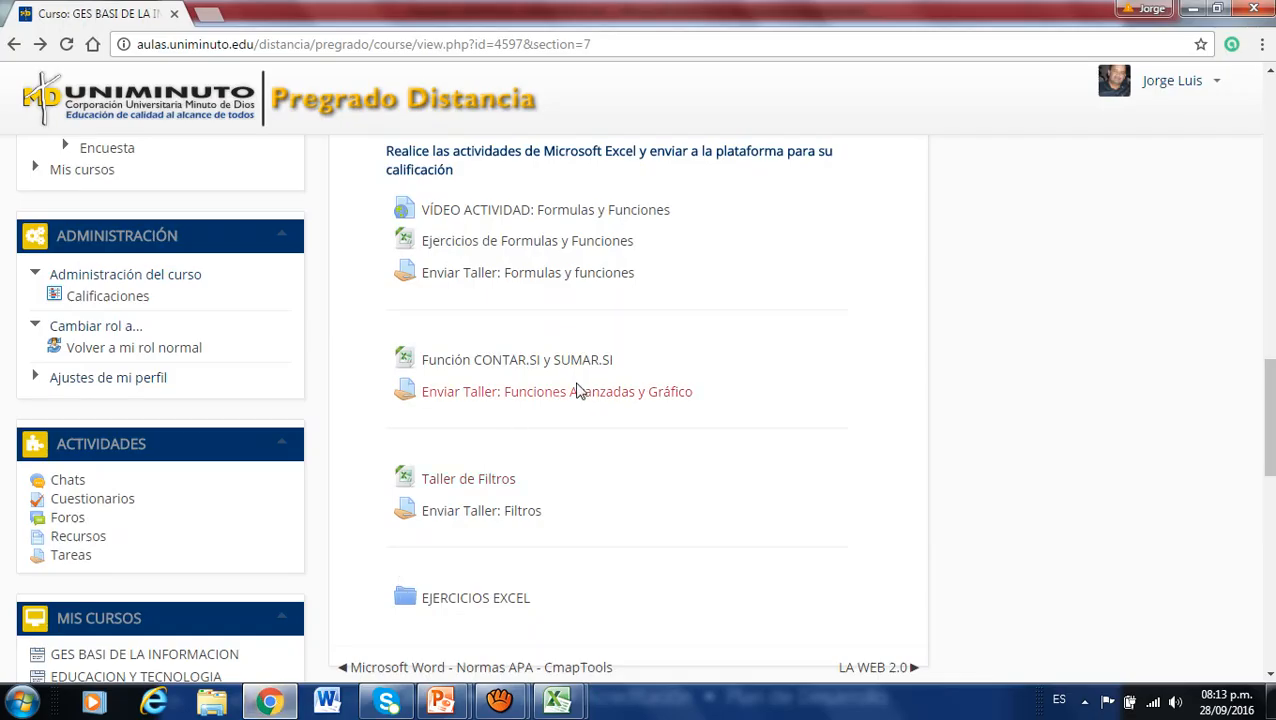
{"action": "scroll", "coordinate": [583, 392], "scroll_direction": "up", "scroll_amount": 3}
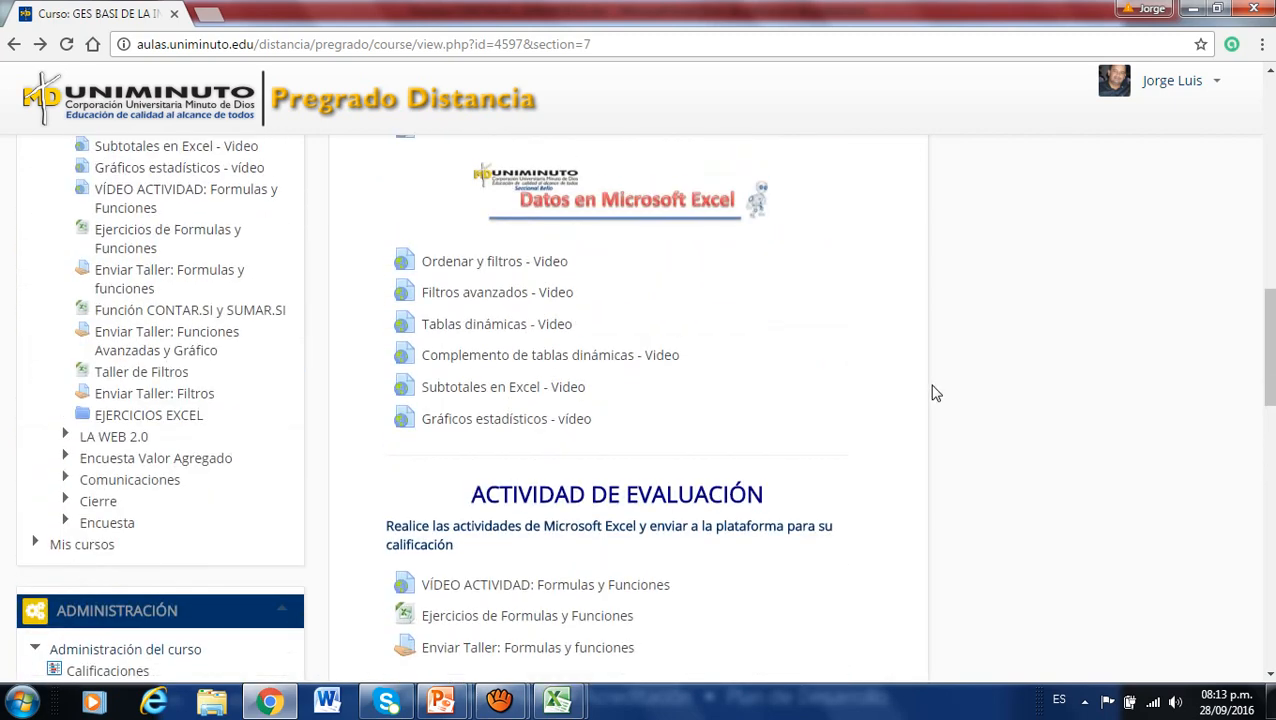